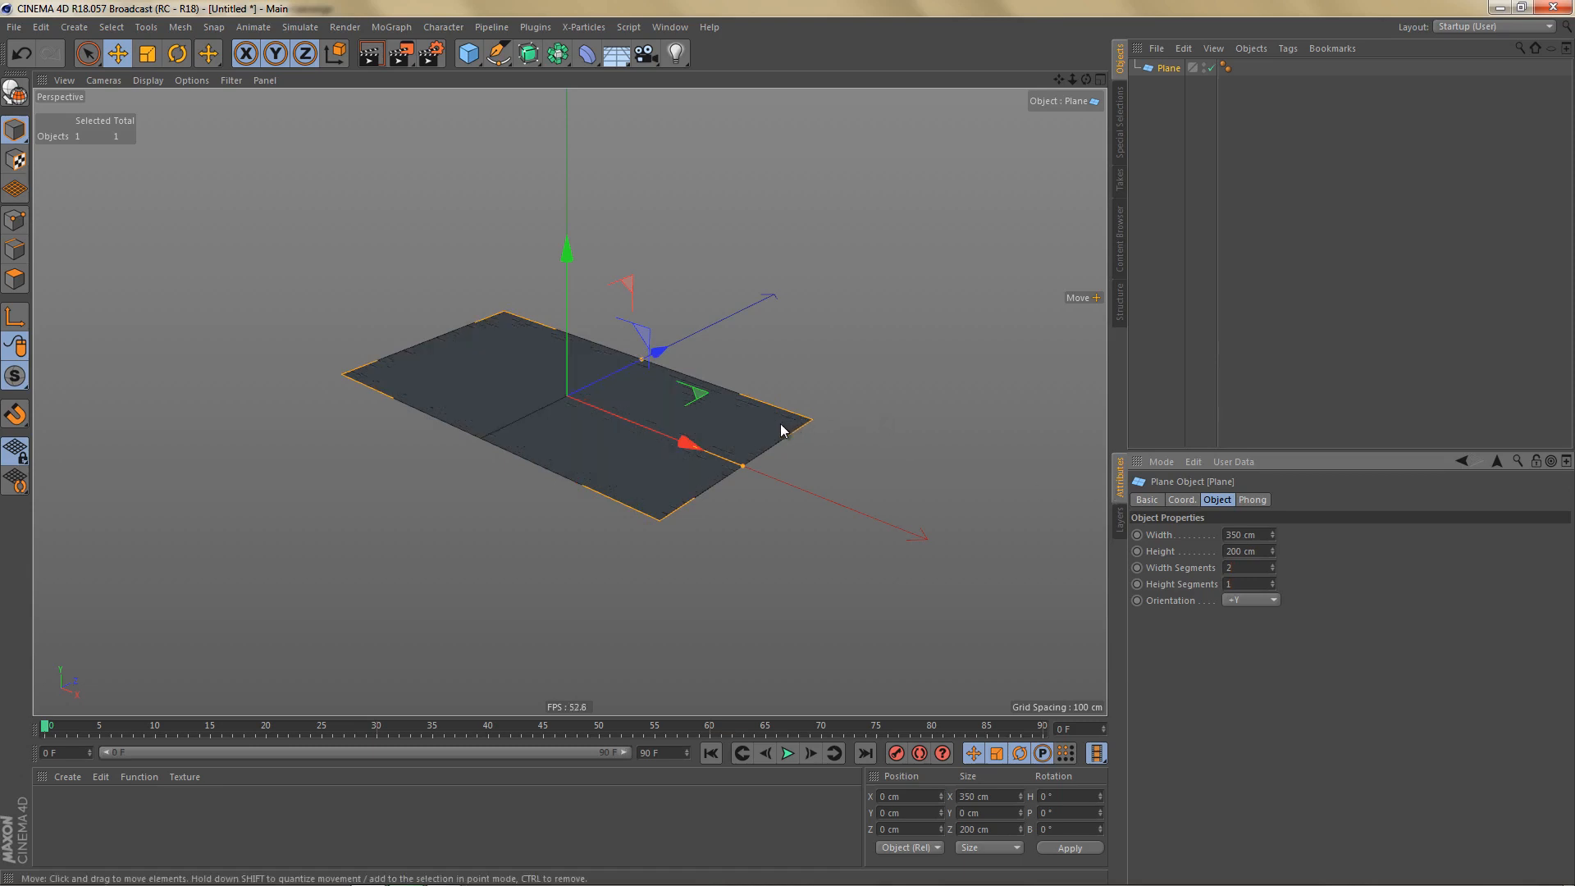
Make the plane editable, add a disc and move it along X to 175 cm, at the plane's short-edge midpoint.
key(c)
alt+drag(657, 411, 613, 234)
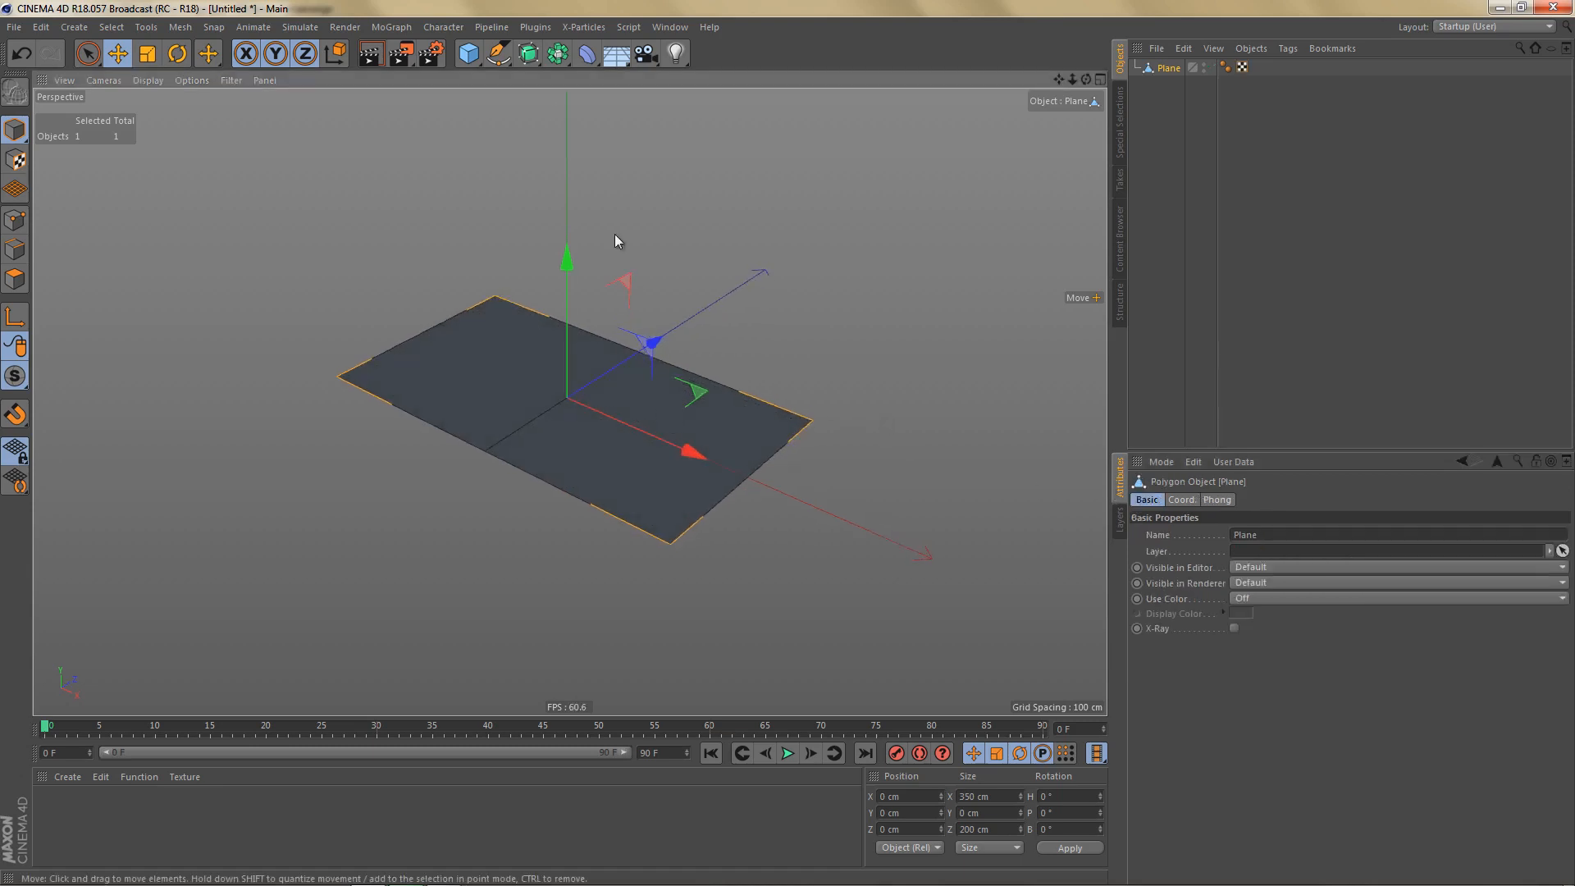
click(470, 56)
click(529, 107)
alt+drag(640, 407, 647, 415)
drag(708, 467, 908, 525)
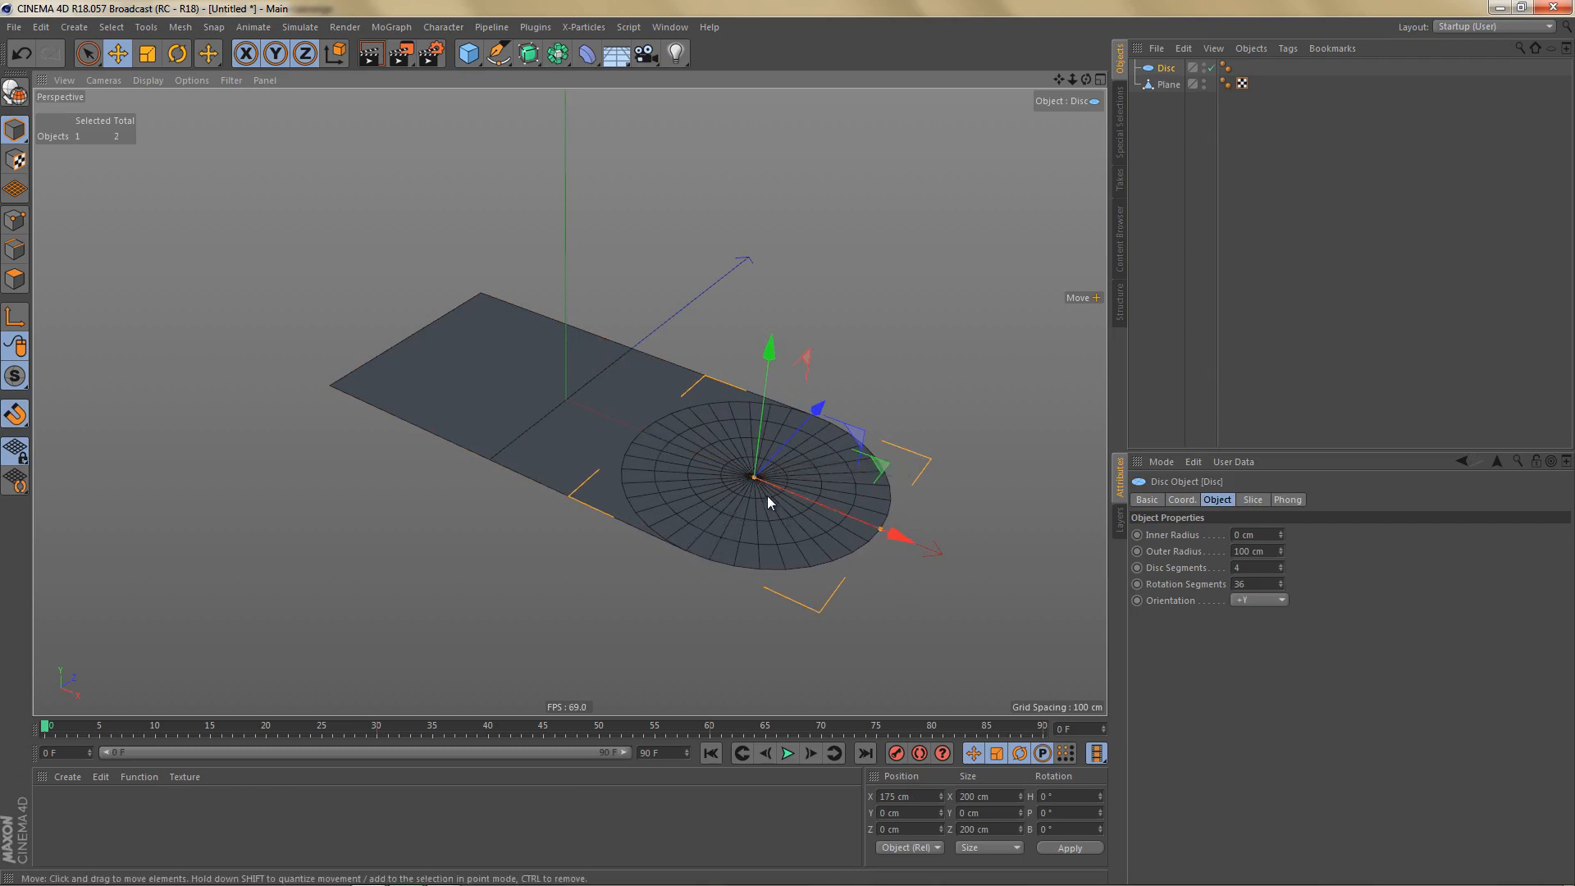
Set the disc to 75 cm inner radius, 137 cm outer radius, 1 disc segment and 24 rotation segments, and make it editable.
key(alt+Tab)
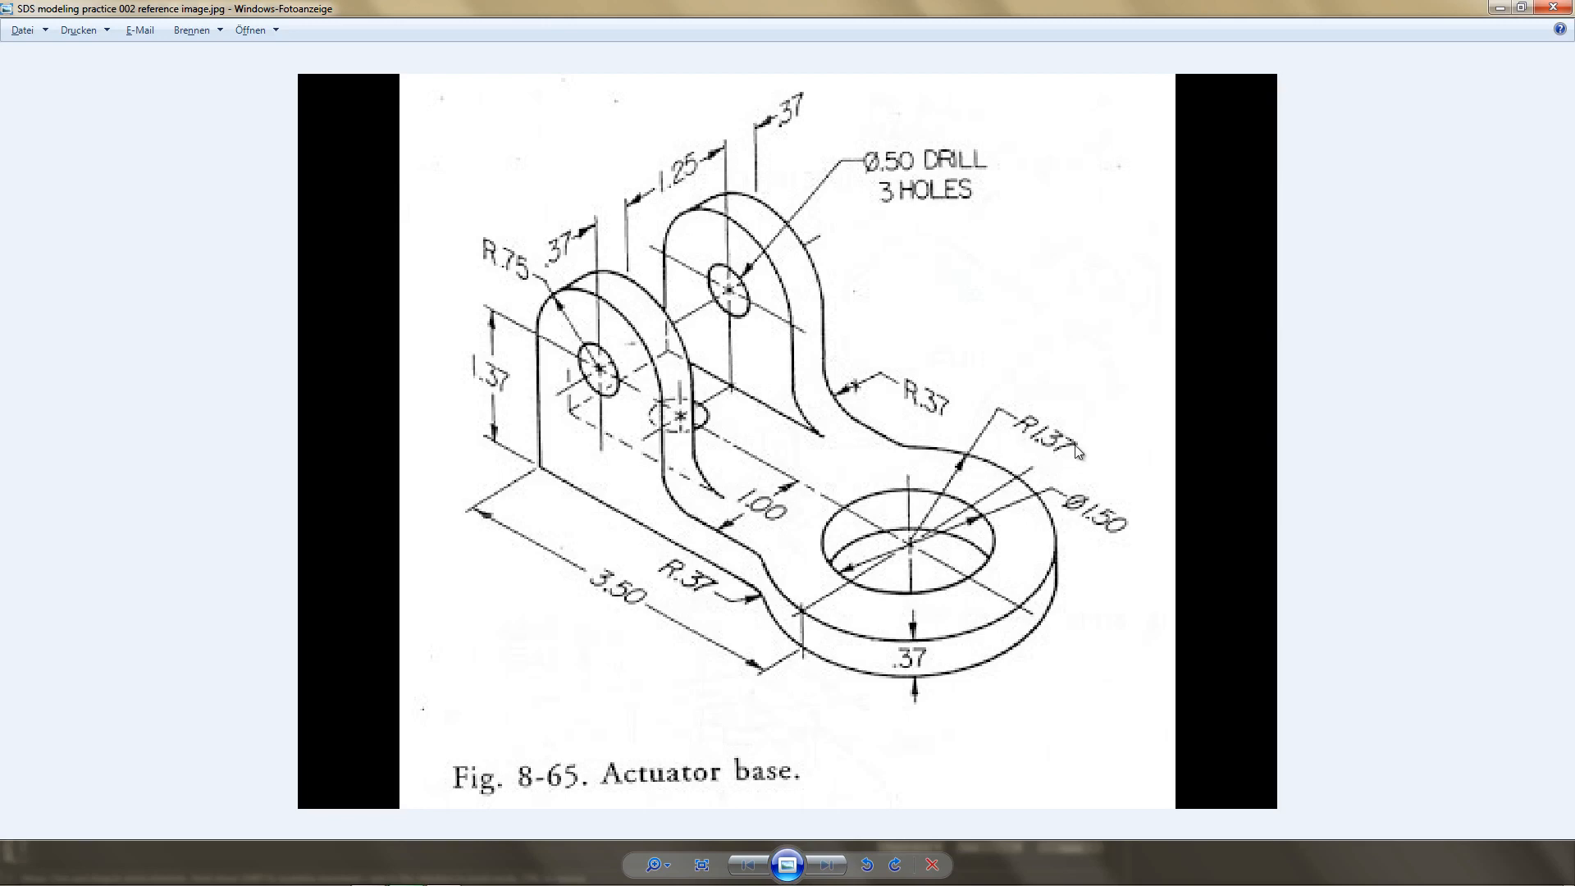
key(alt+Tab)
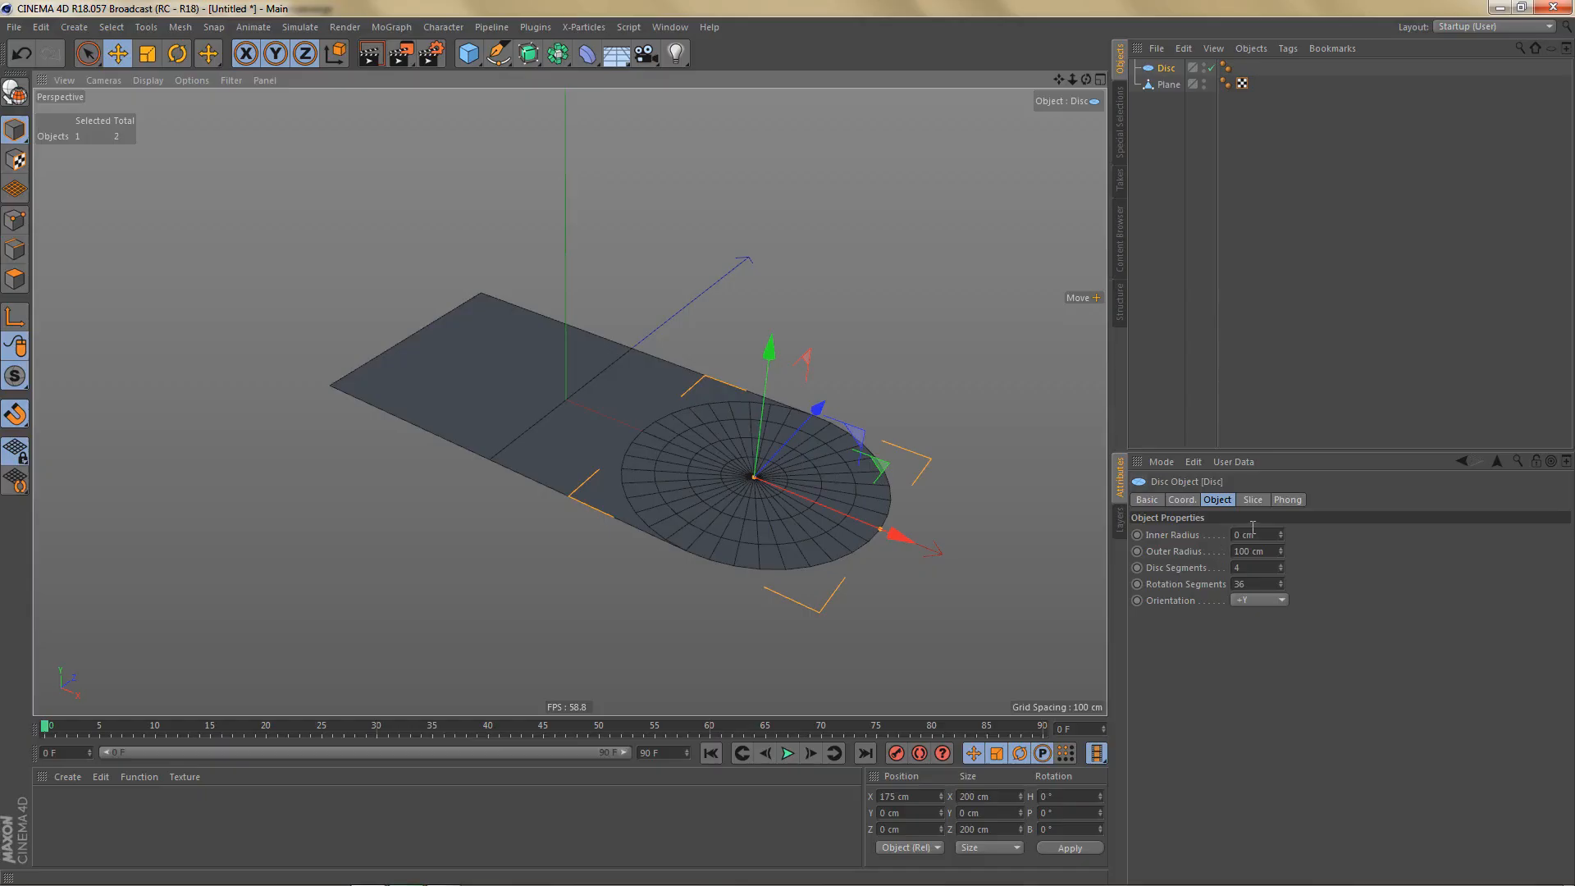
click(1267, 539)
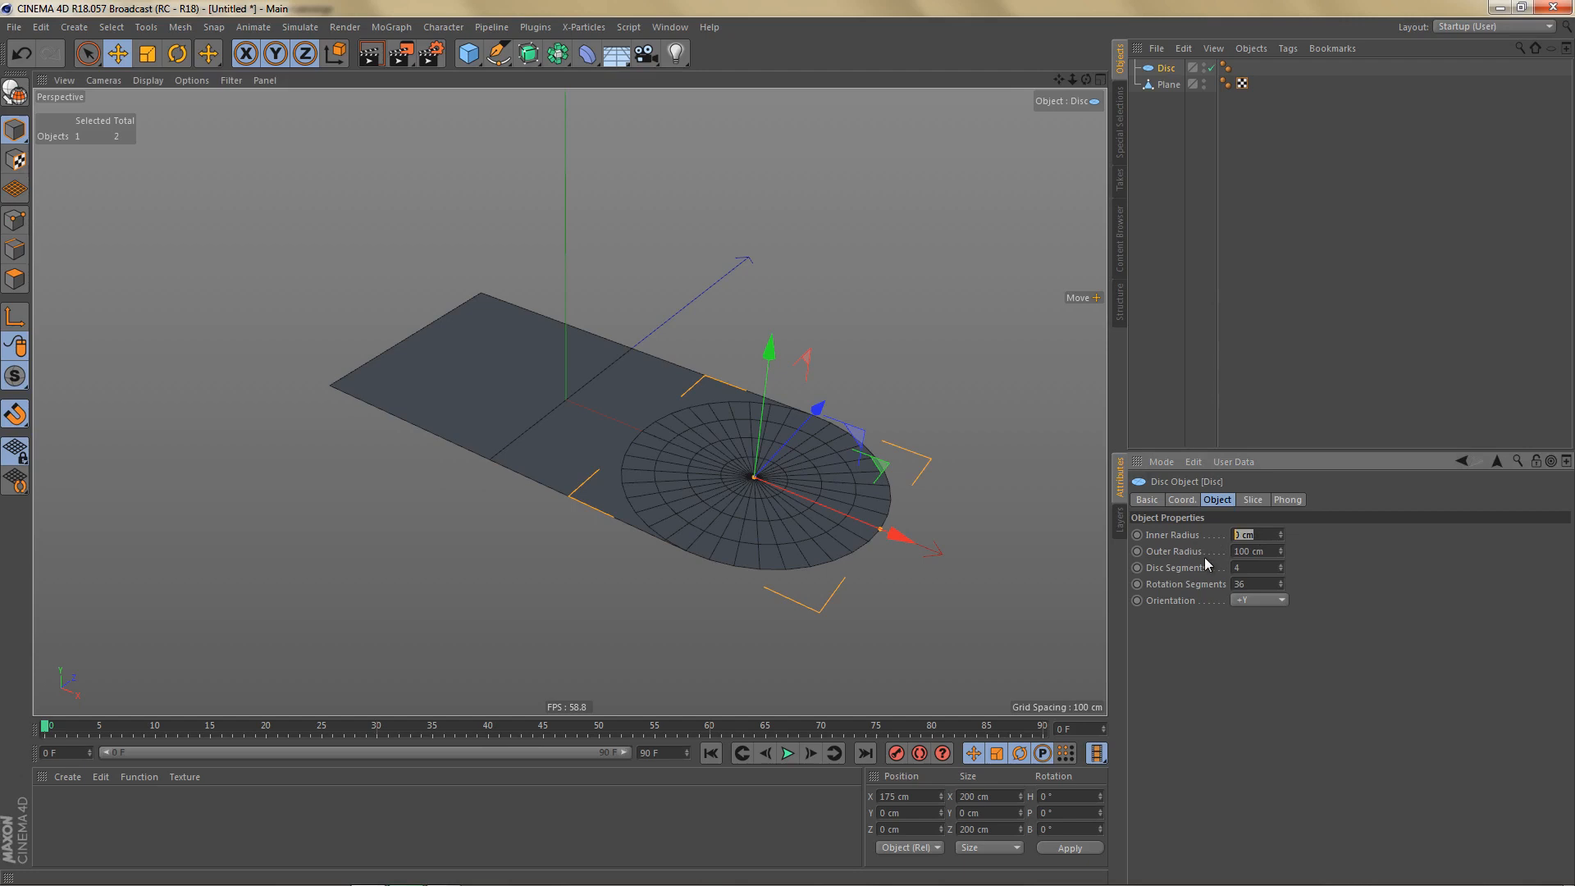
text(75)
key(Tab)
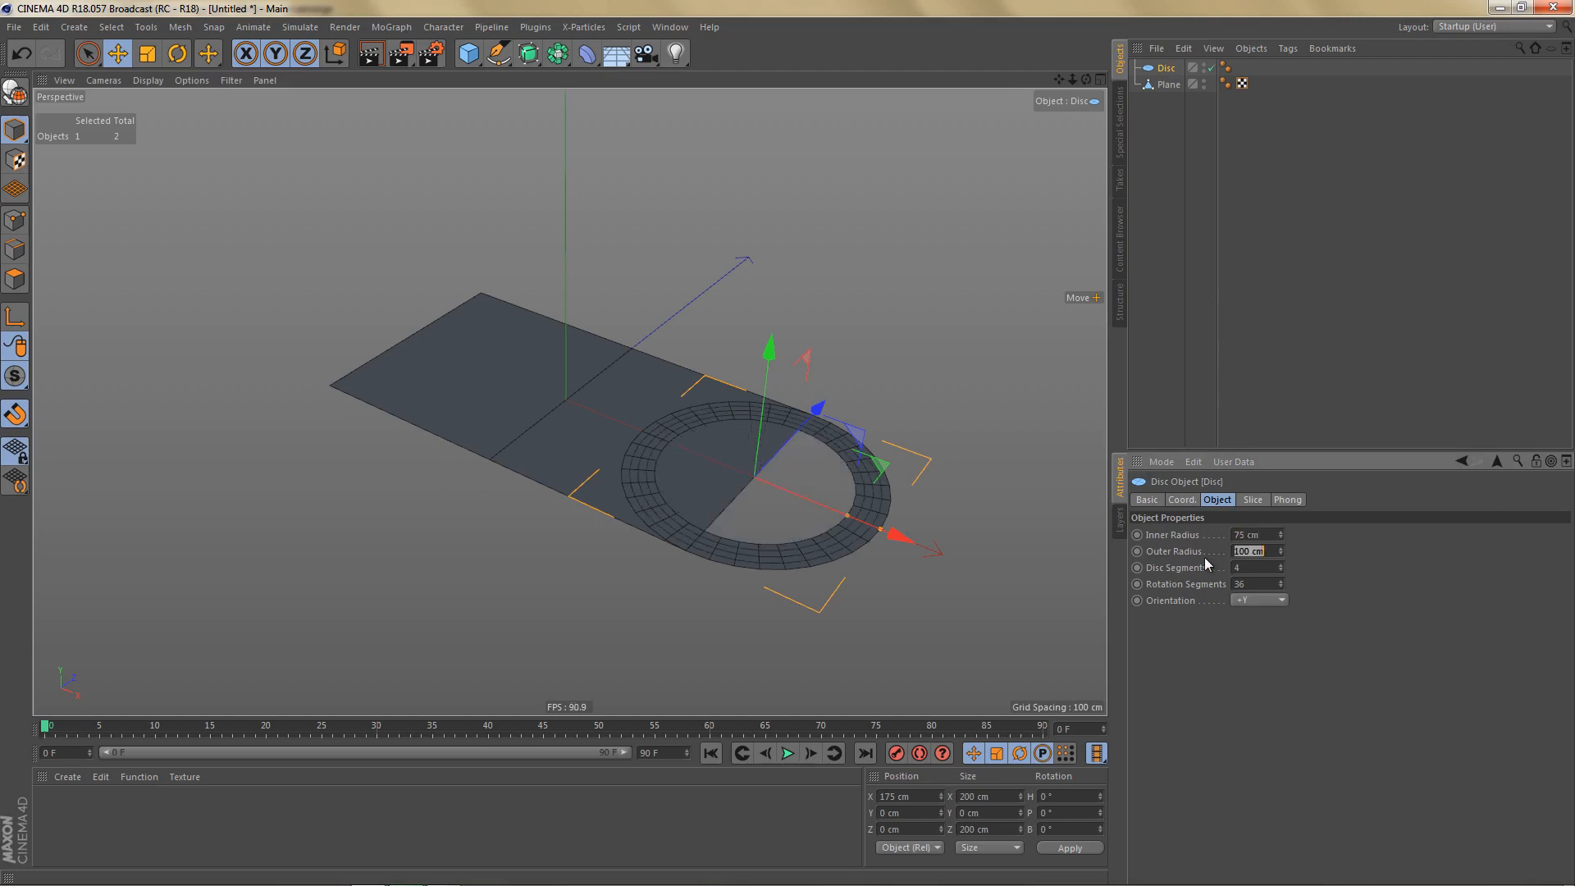
text(137)
key(Tab)
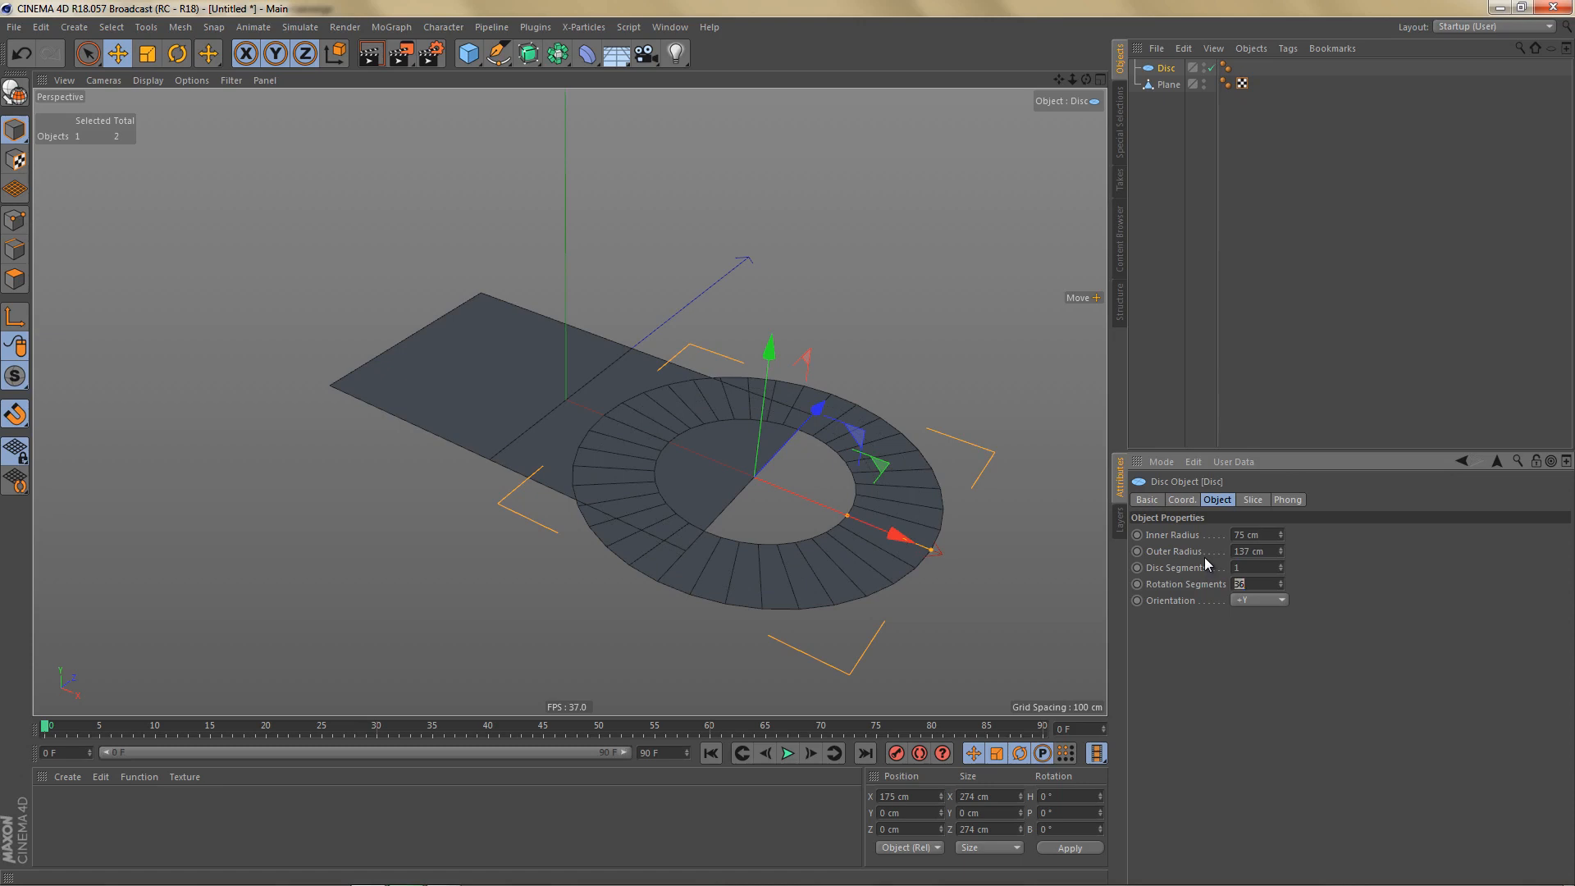
key(Return)
mouse_move(883, 451)
alt+mouse_down()
mouse_move(903, 496)
mouse_move(896, 464)
alt+mouse_up()
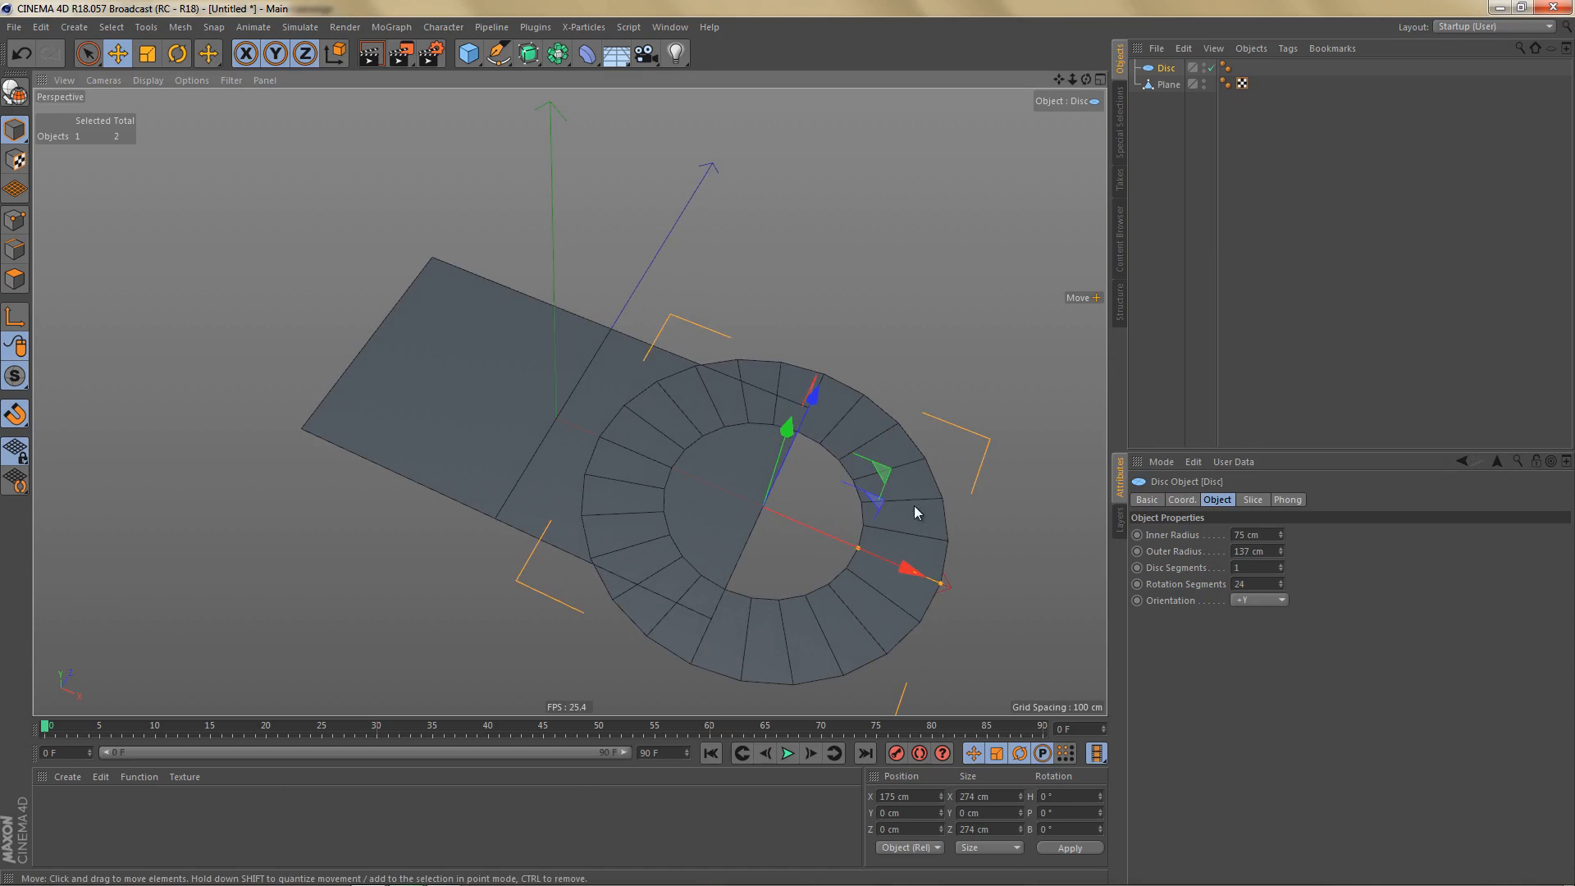
alt+drag(894, 518, 895, 495)
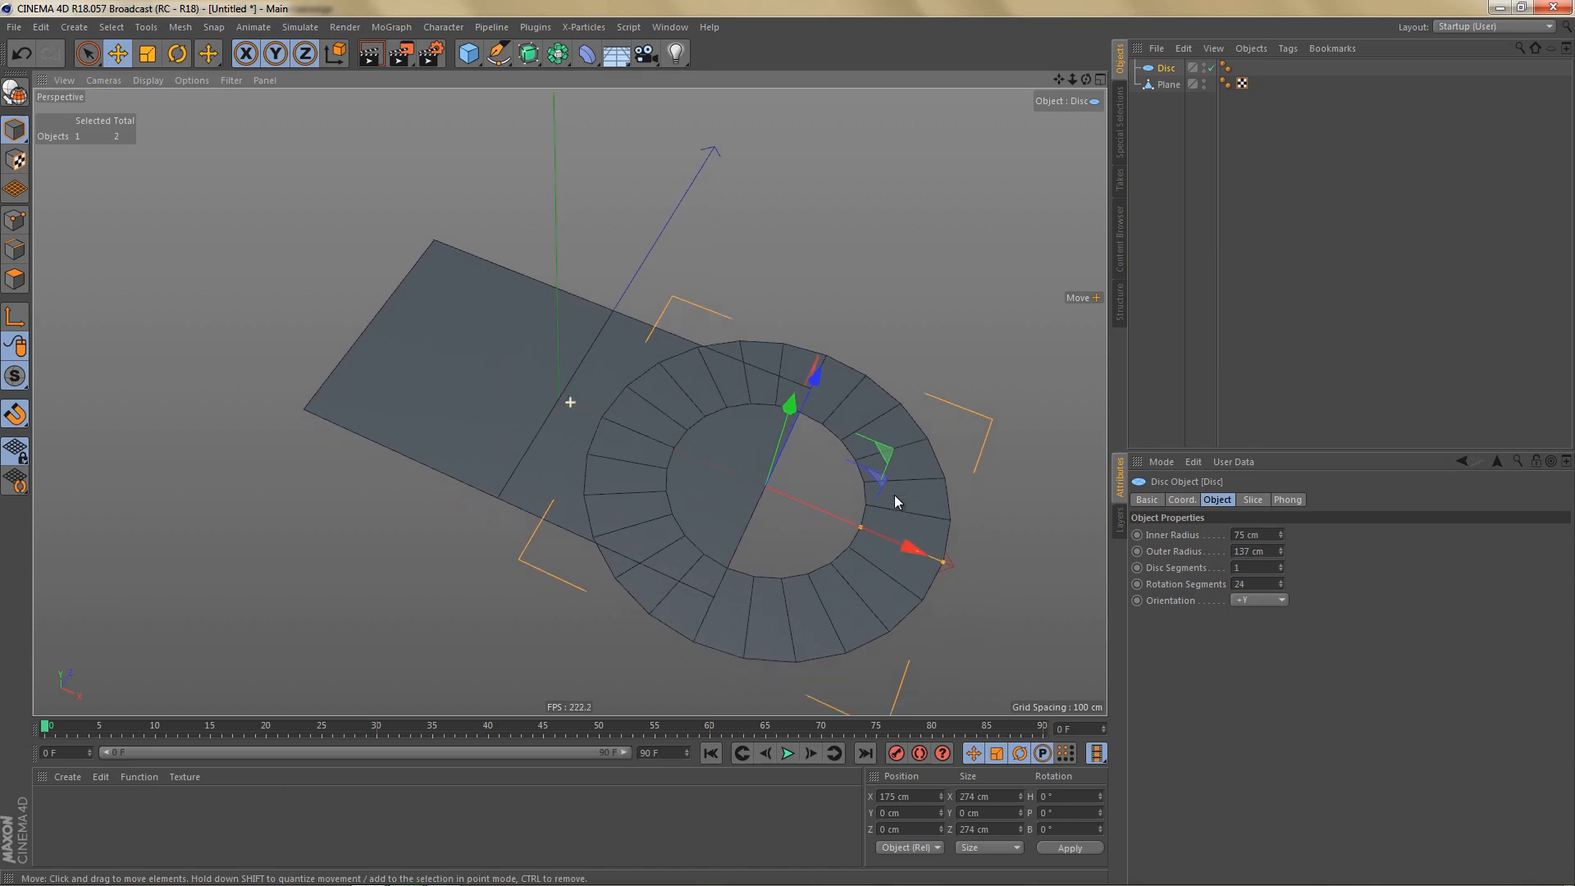
key(c)
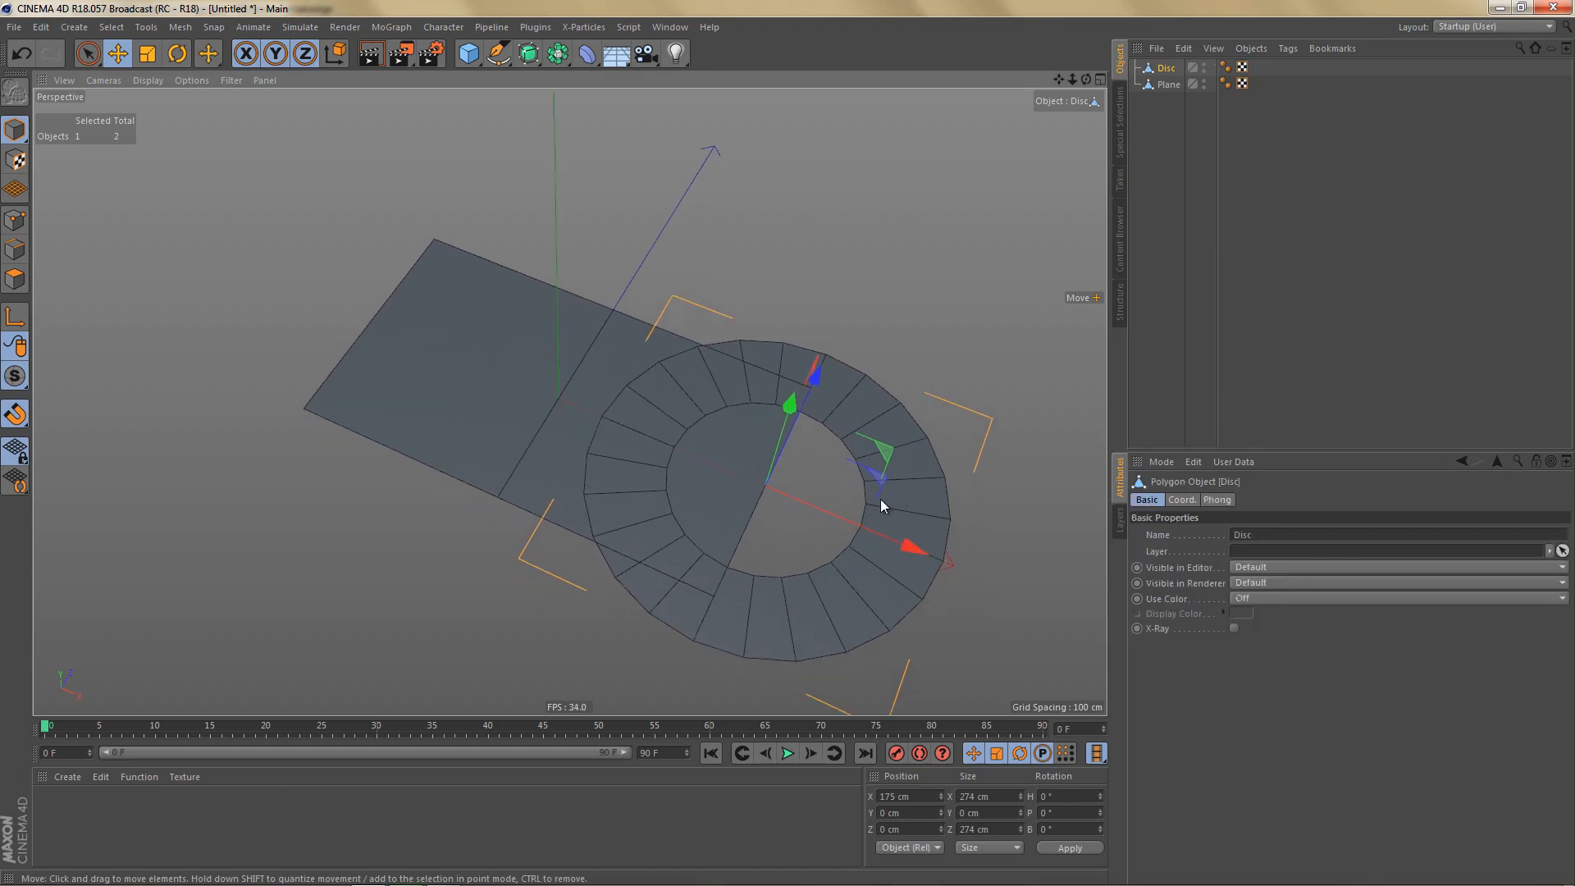
In the top view, snap the plane's upper middle point along its long edge to where it meets the disc's outer rim.
middle_click(763, 474)
middle_click(826, 347)
alt+middle_drag(746, 410, 777, 415)
click(1169, 85)
alt+middle_drag(670, 457, 687, 456)
key(Return)
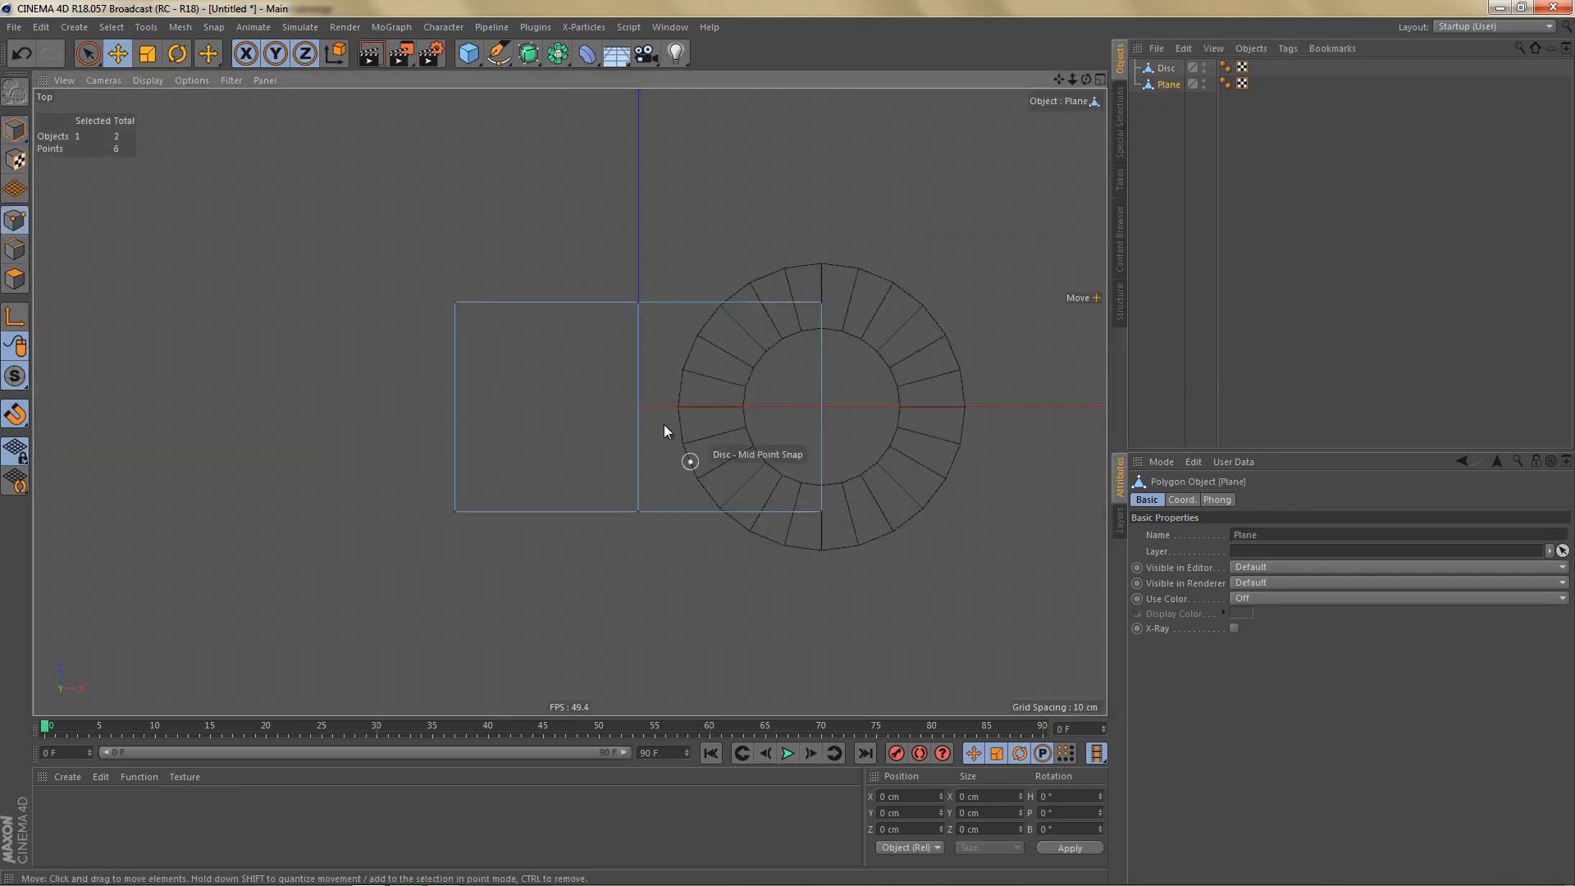
drag(639, 303, 870, 317)
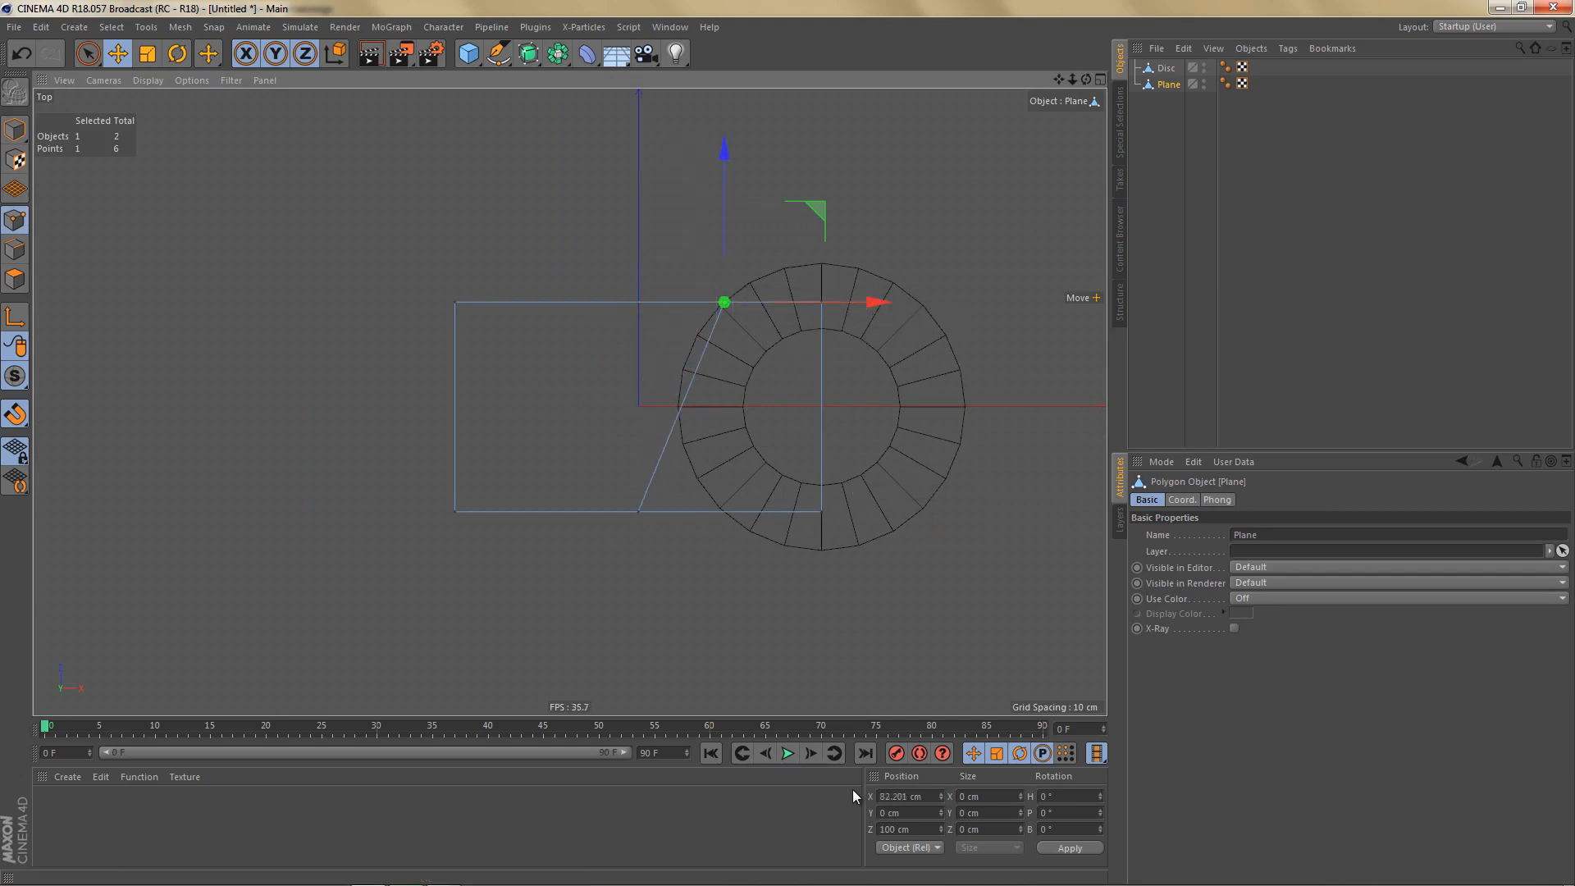
Copy the moved point's X position and apply it to the plane's lower middle point.
drag(931, 796, 855, 815)
key(ctrl+c)
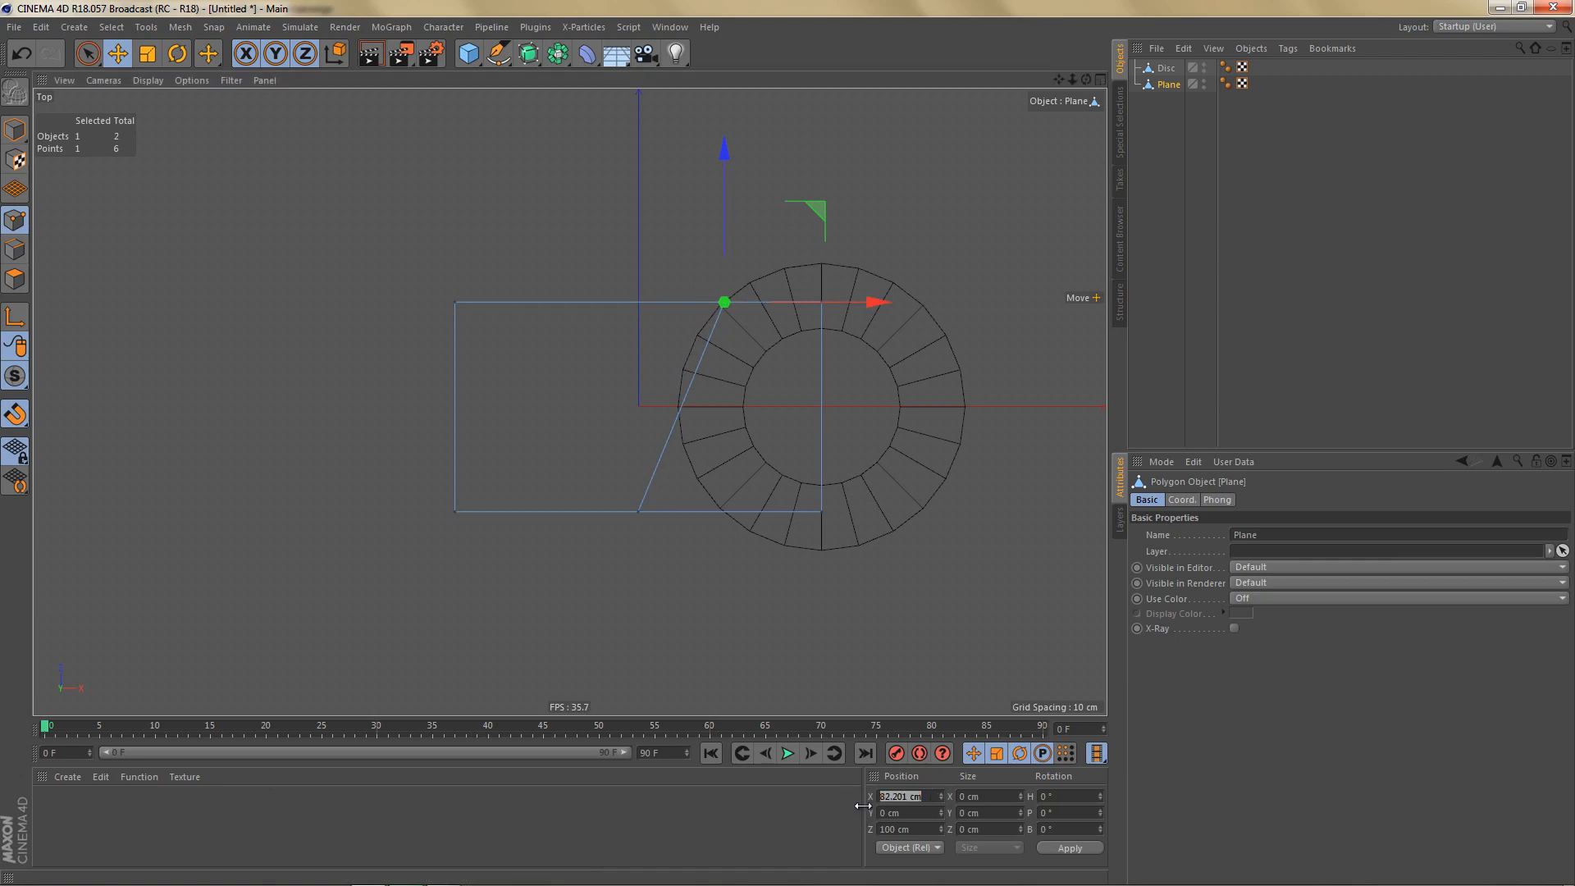
click(639, 512)
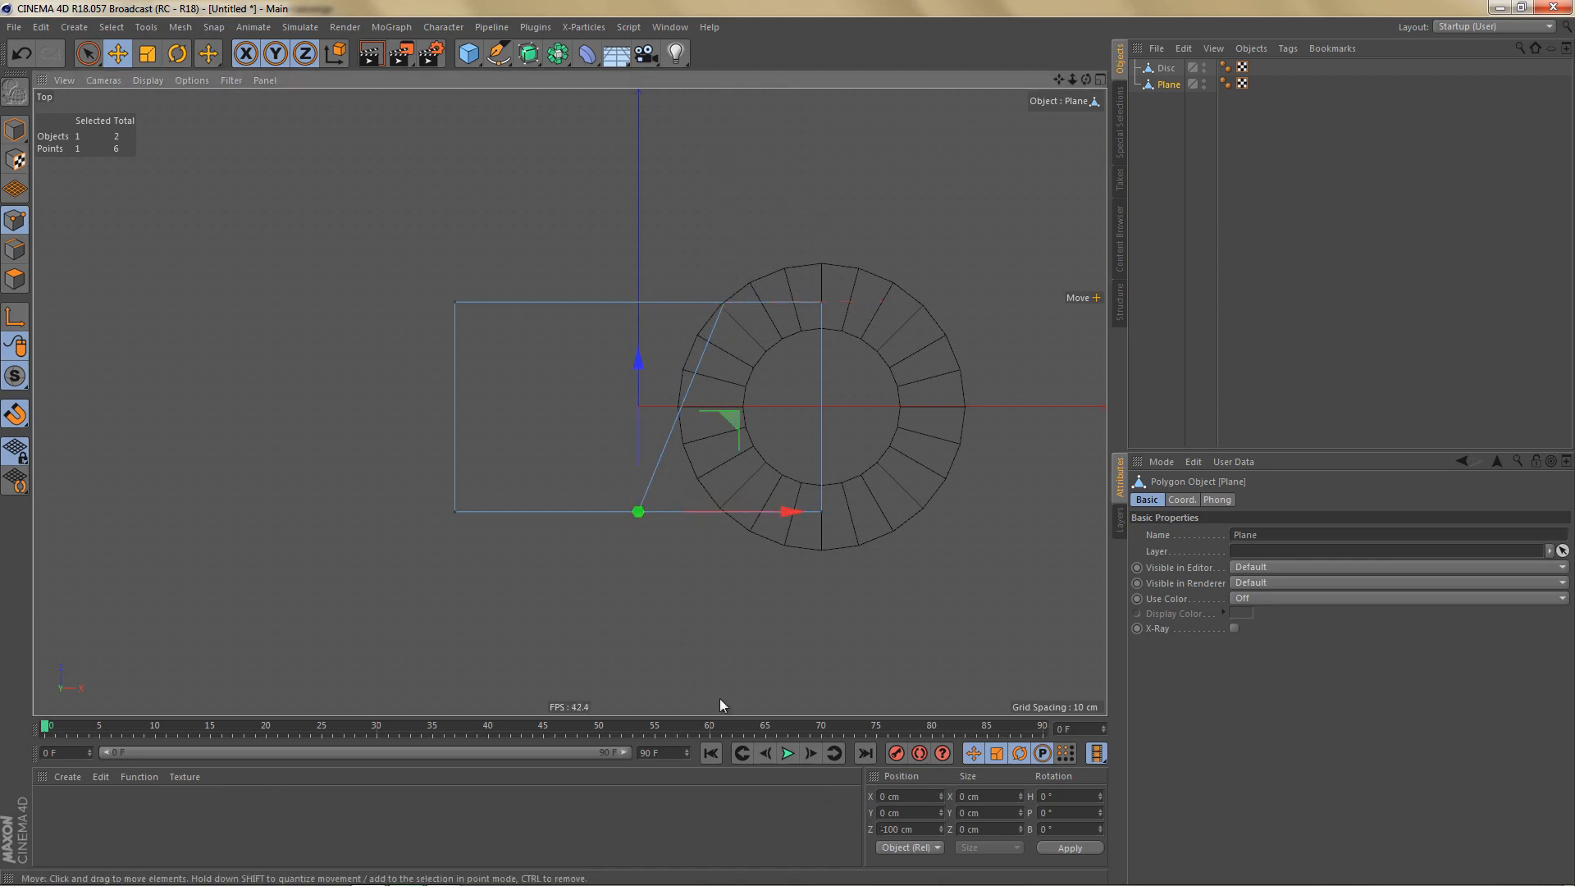
click(910, 800)
key(ctrl+v)
click(1067, 850)
Cut through the disc with a Plane Cut in World mode on the YZ plane, snapped to the plane's inner edge.
click(1166, 69)
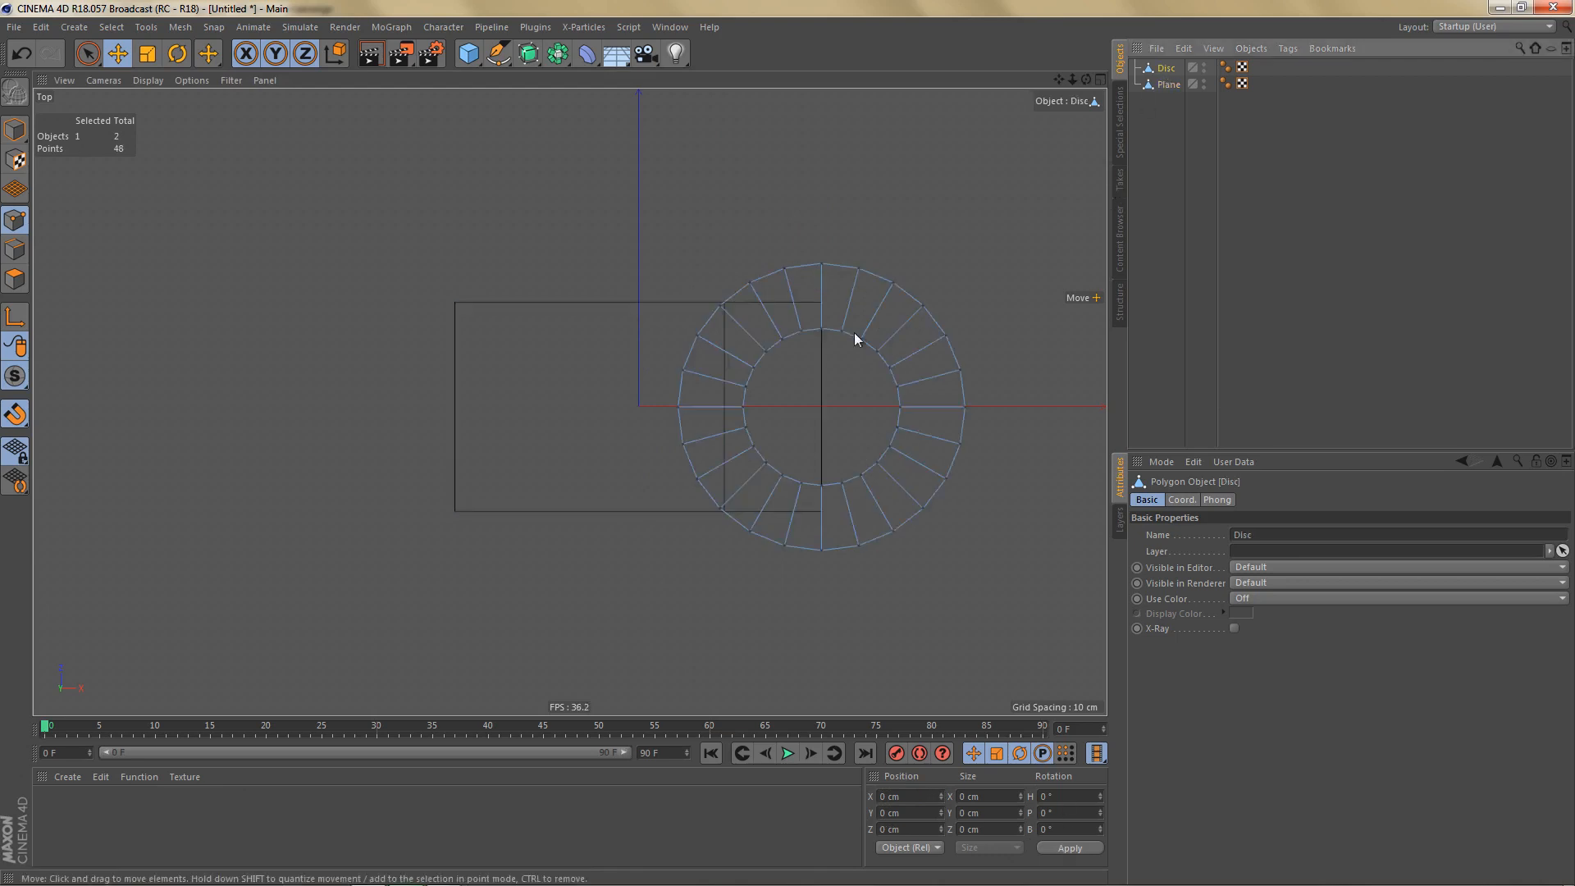
scroll(763, 348, up, 3)
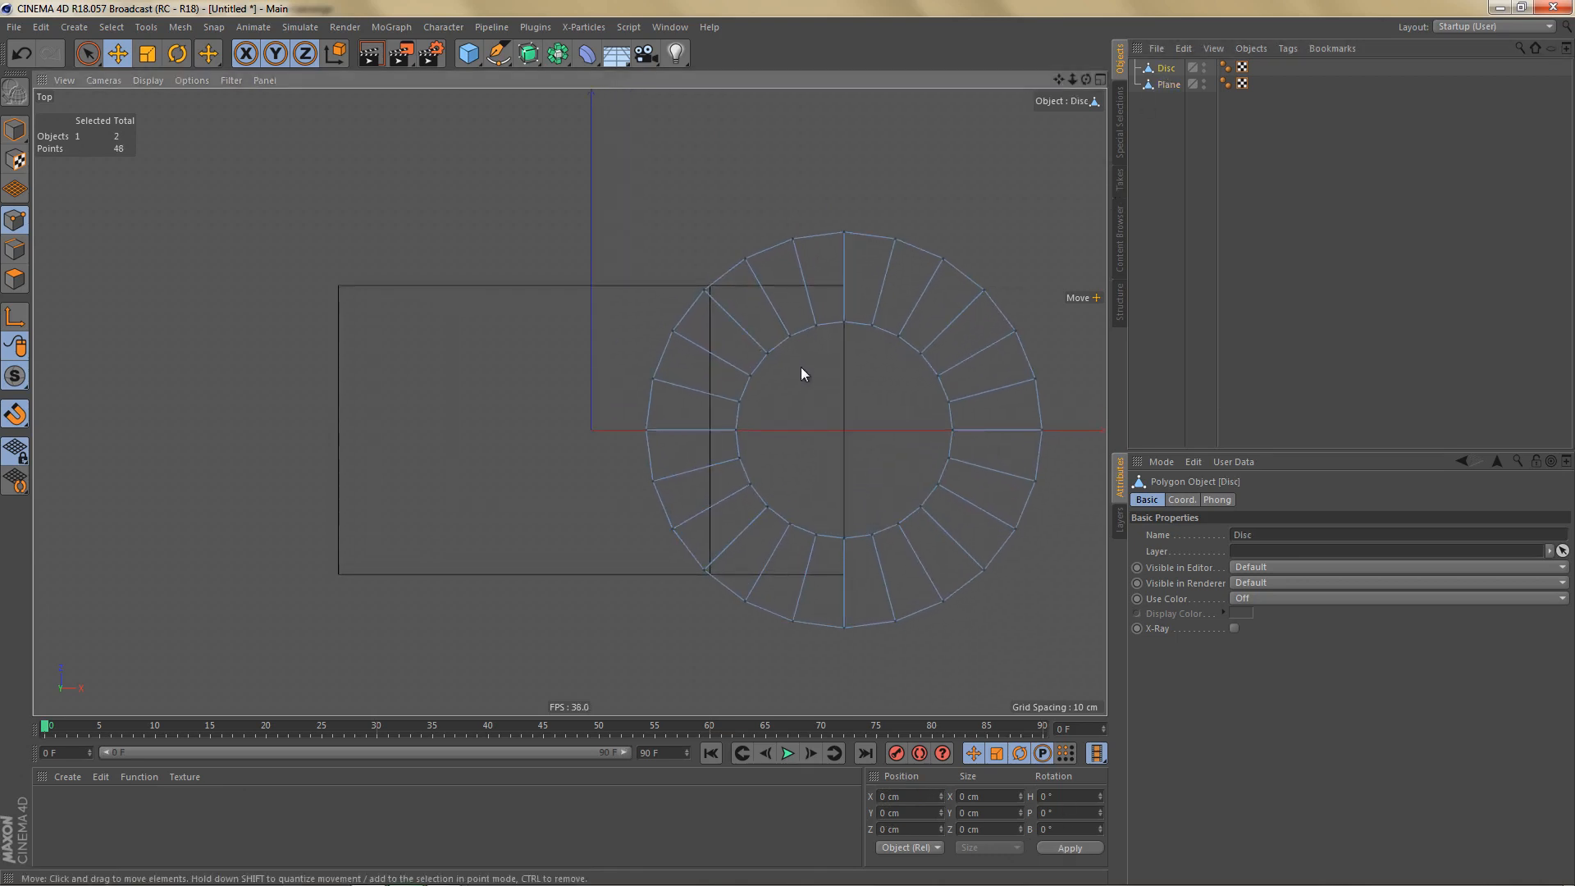
key(k)
key(j)
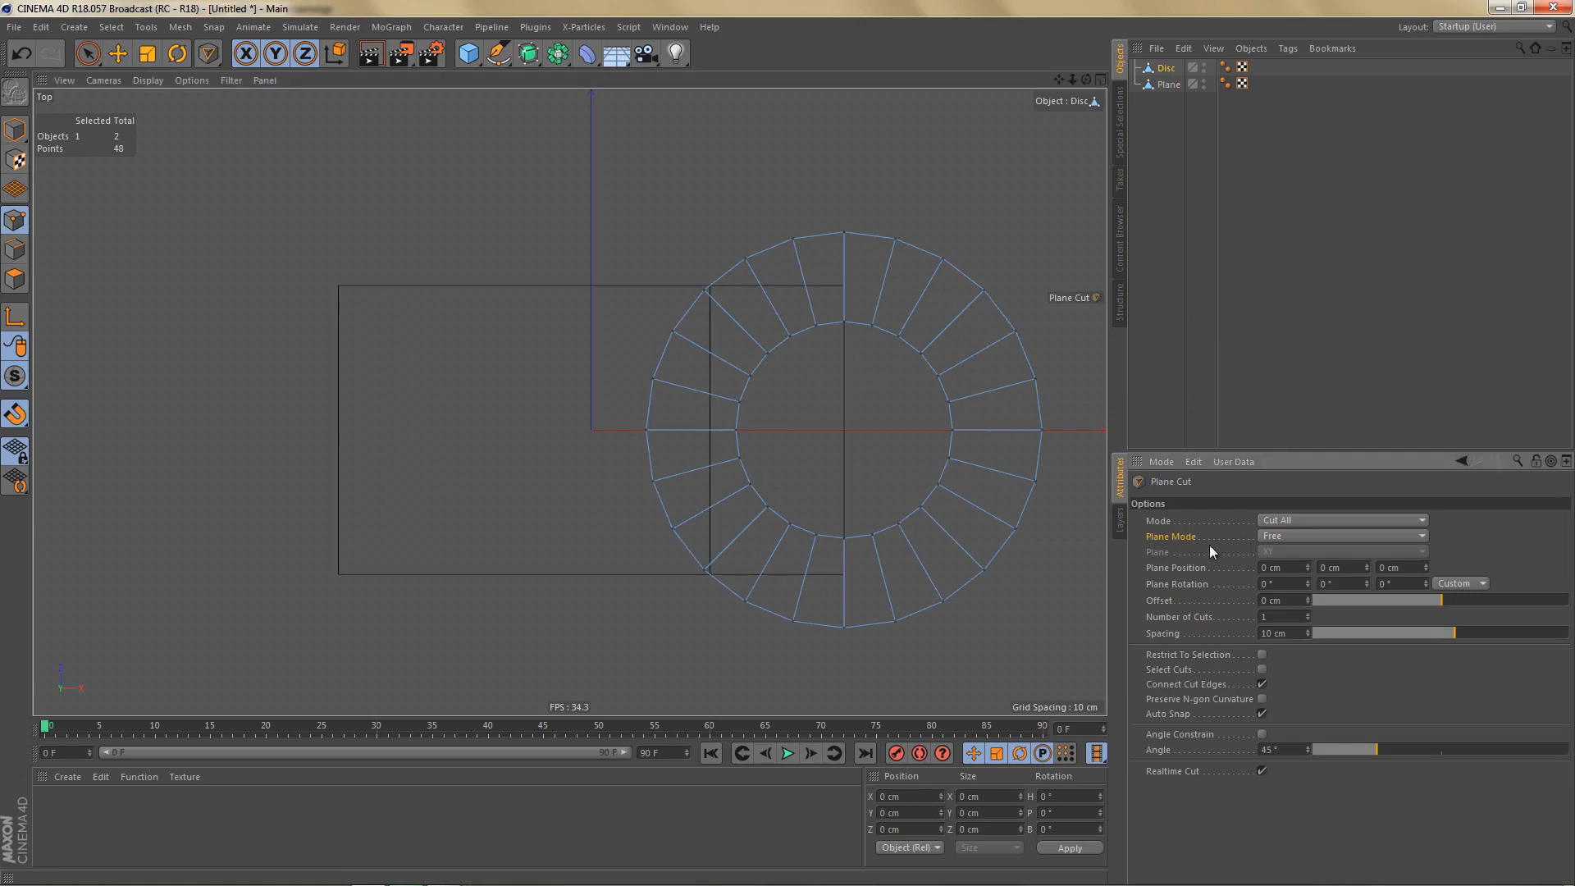
click(1273, 540)
click(1286, 583)
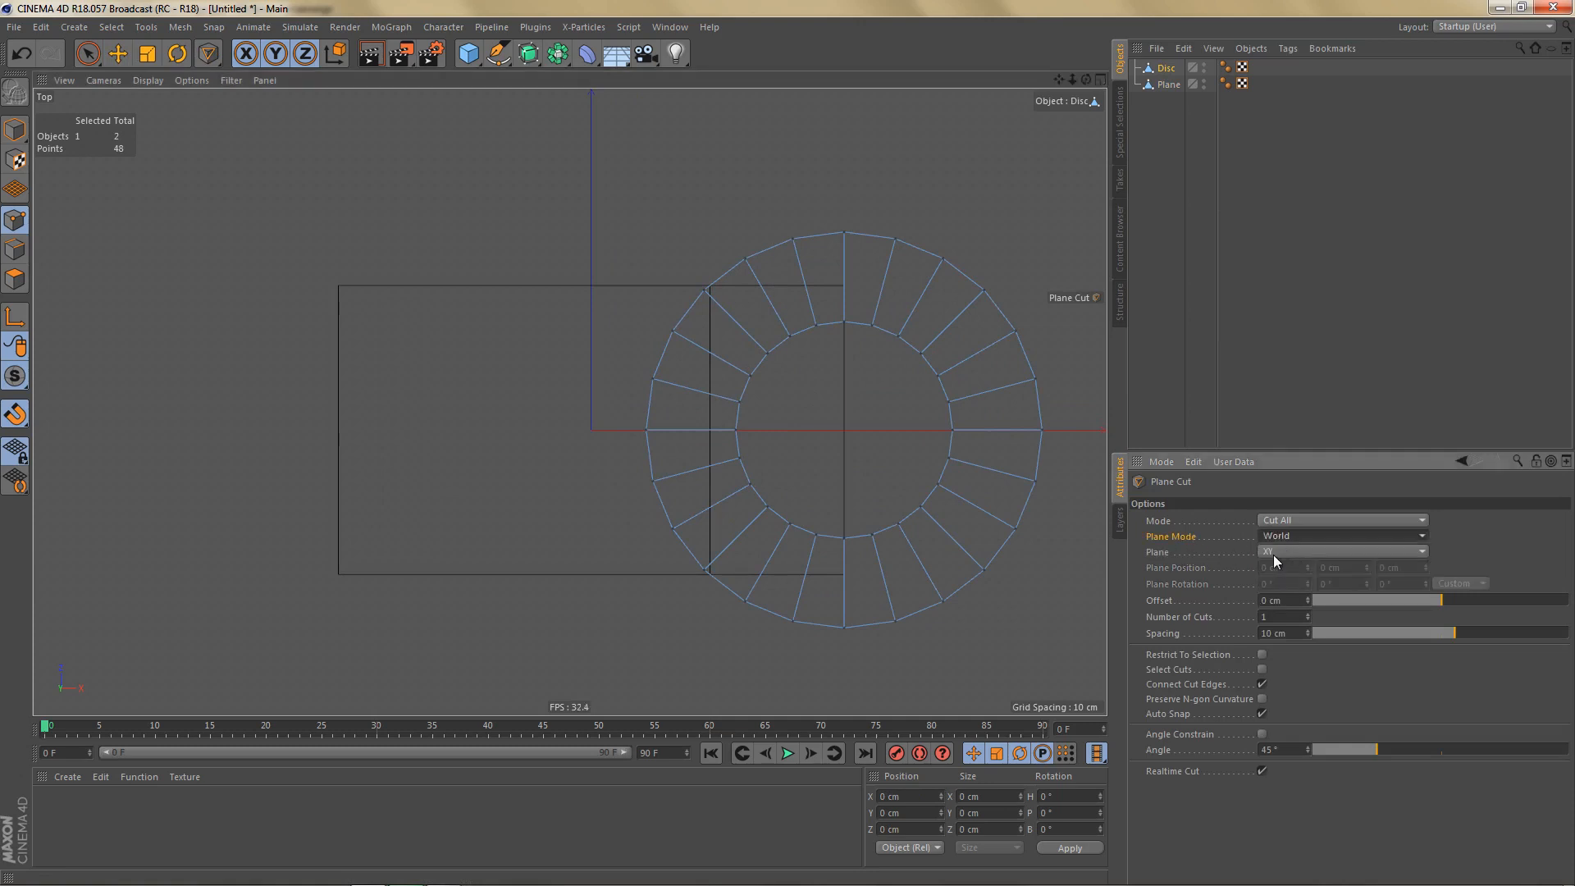
click(1282, 553)
click(1287, 578)
scroll(706, 460, up, 4)
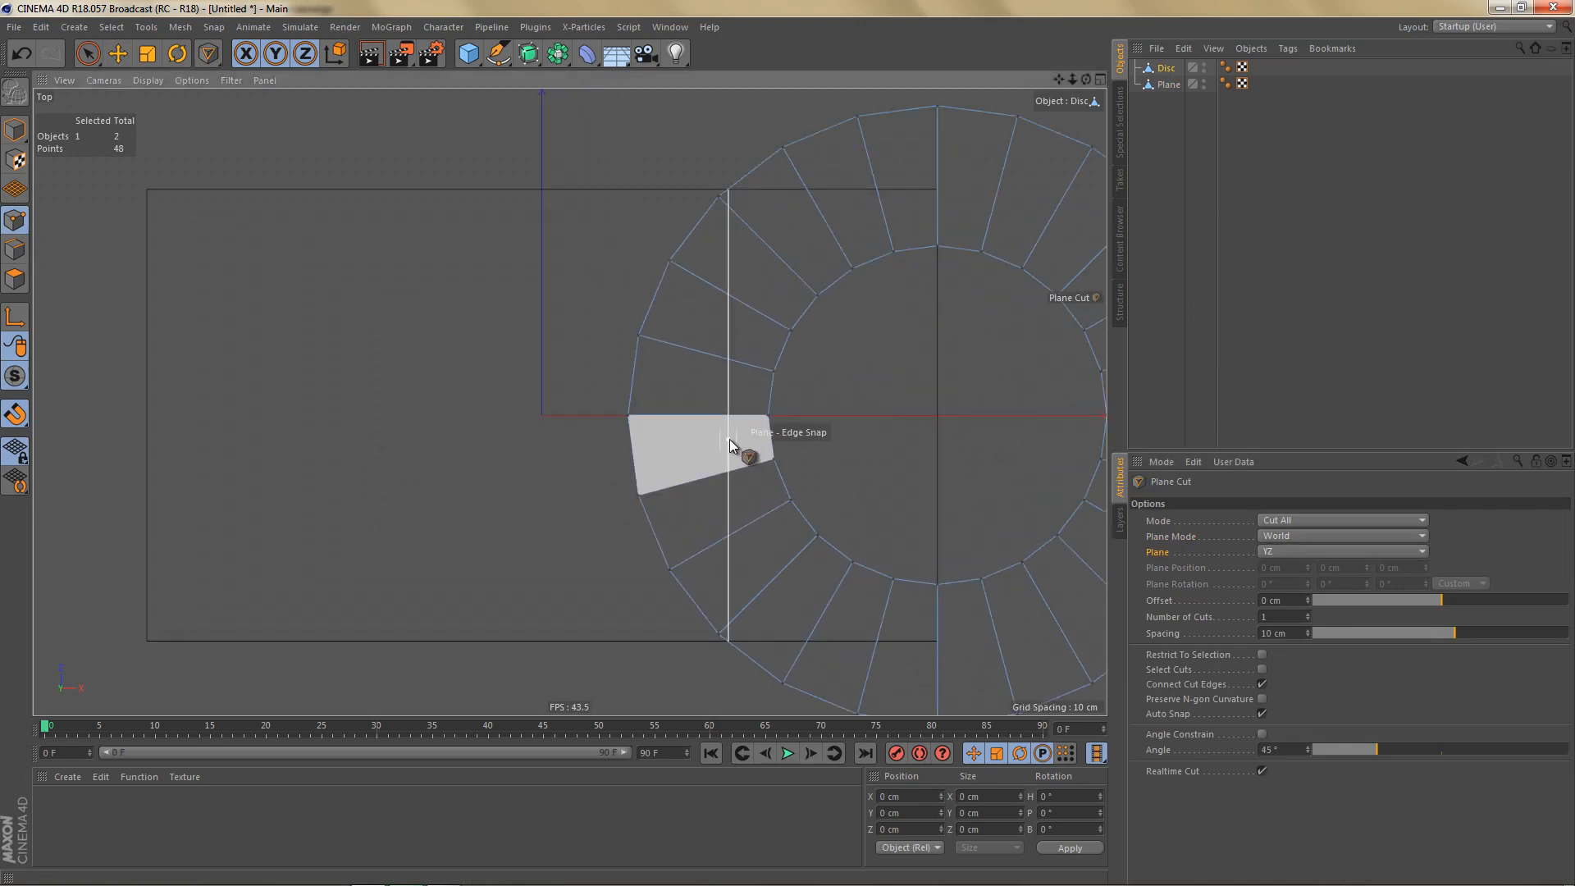
click(731, 441)
Rectangle-select the disc points on the arm side of the new cut and delete them.
scroll(845, 451, down, 3)
key(0)
drag(664, 225, 760, 617)
key(Delete)
Weld the doubled points at the upper and lower ends of the disc's straight cut edge into single corner points.
scroll(738, 353, up, 3)
drag(762, 216, 792, 281)
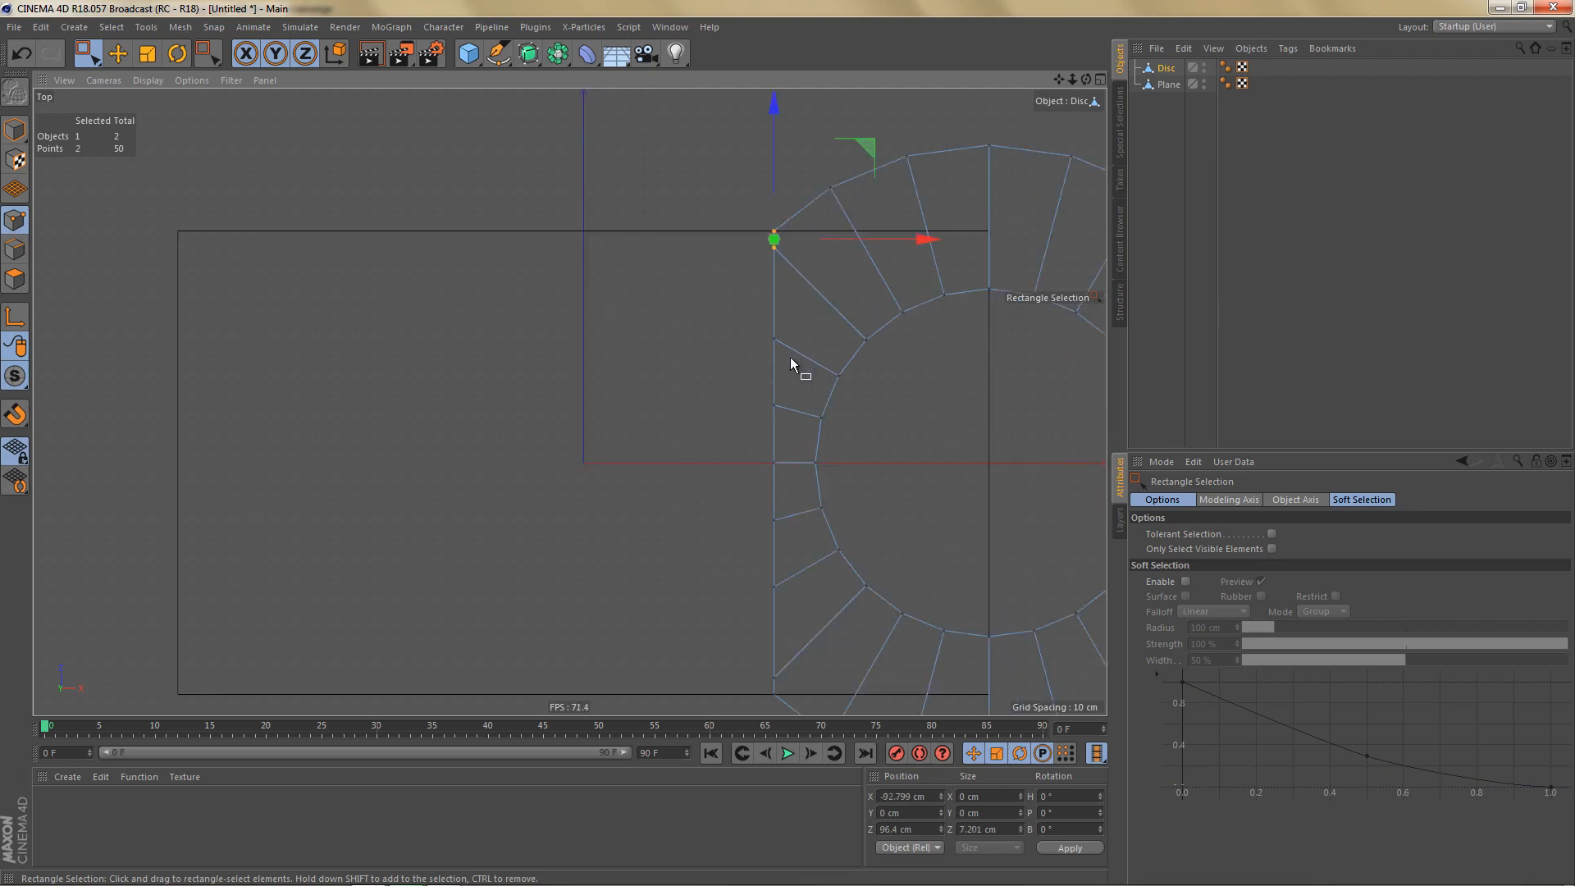
key(m)
key(q)
click(775, 233)
alt+middle_drag(796, 414, 756, 248)
key(space)
drag(729, 555, 768, 600)
key(space)
click(751, 586)
Select the disc's straight cut edges and extrude them along X to the plane's far end, at -350 cm.
scroll(766, 580, down, 4)
key(Return)
key(space)
drag(713, 251, 769, 643)
key(e)
ctrl+drag(908, 425, 542, 447)
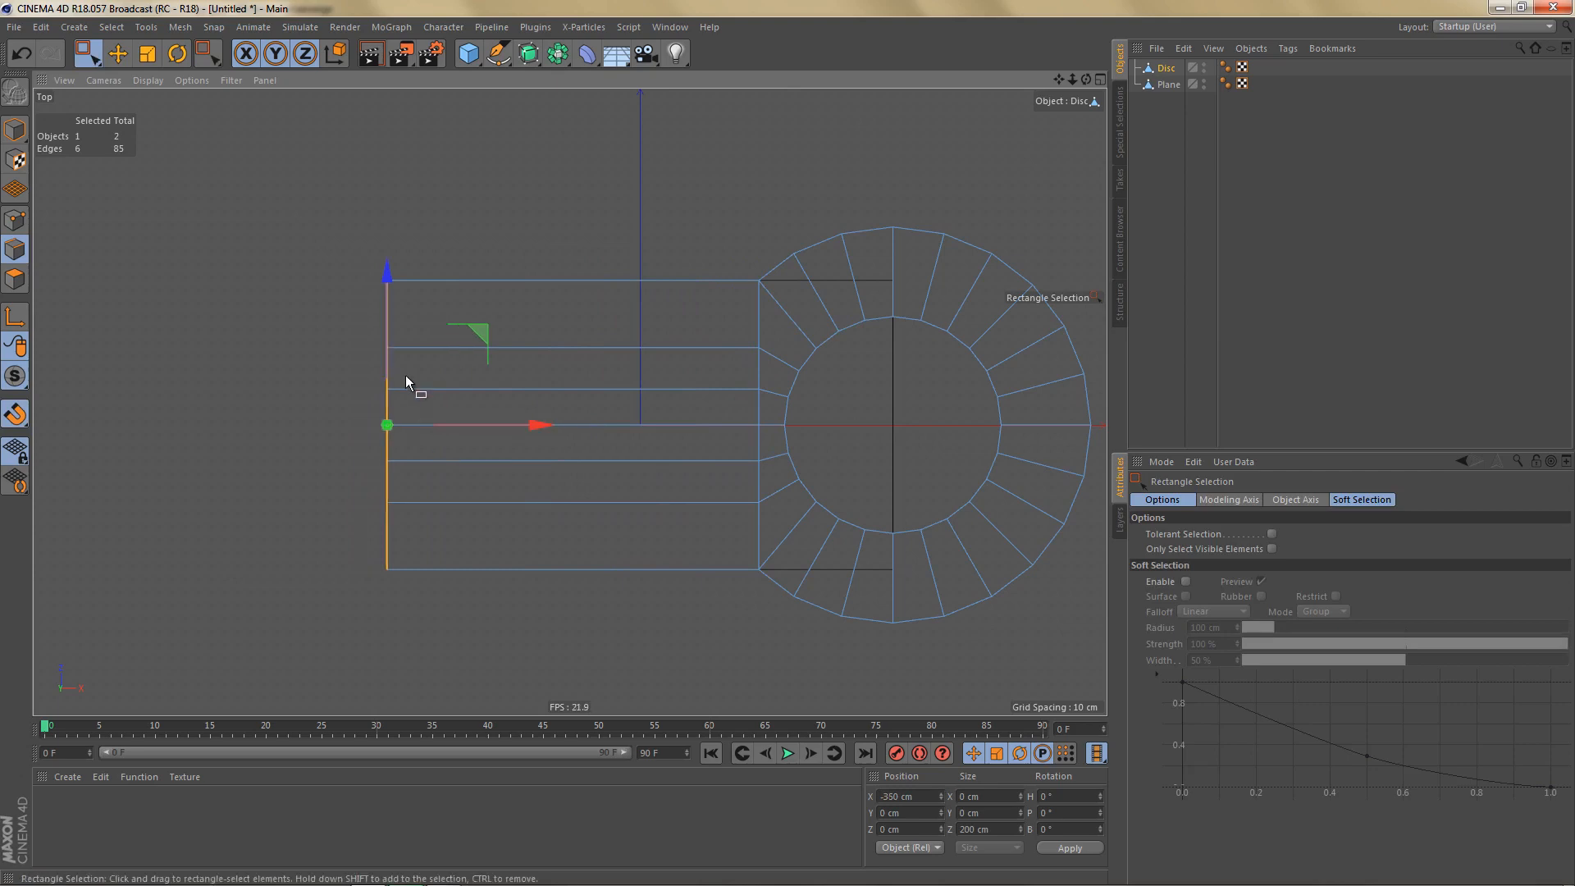
Delete the plane object in the perspective view and consult the actuator base reference drawing for the next dimensions.
middle_click(637, 489)
middle_click(470, 296)
scroll(717, 385, down, 2)
alt+drag(689, 448, 685, 451)
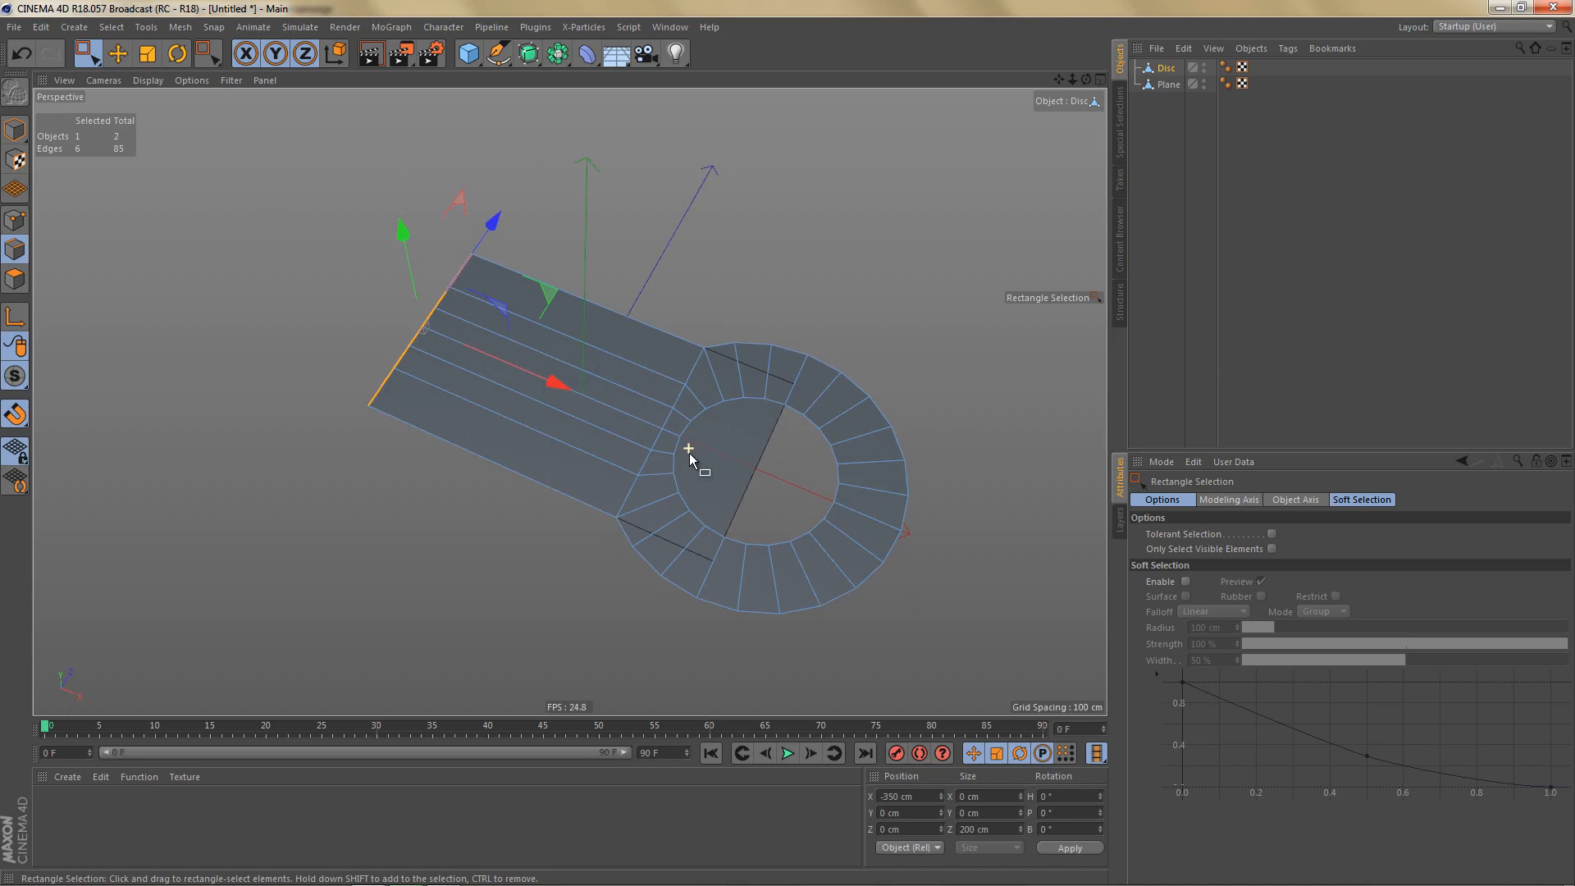
click(1168, 86)
key(Delete)
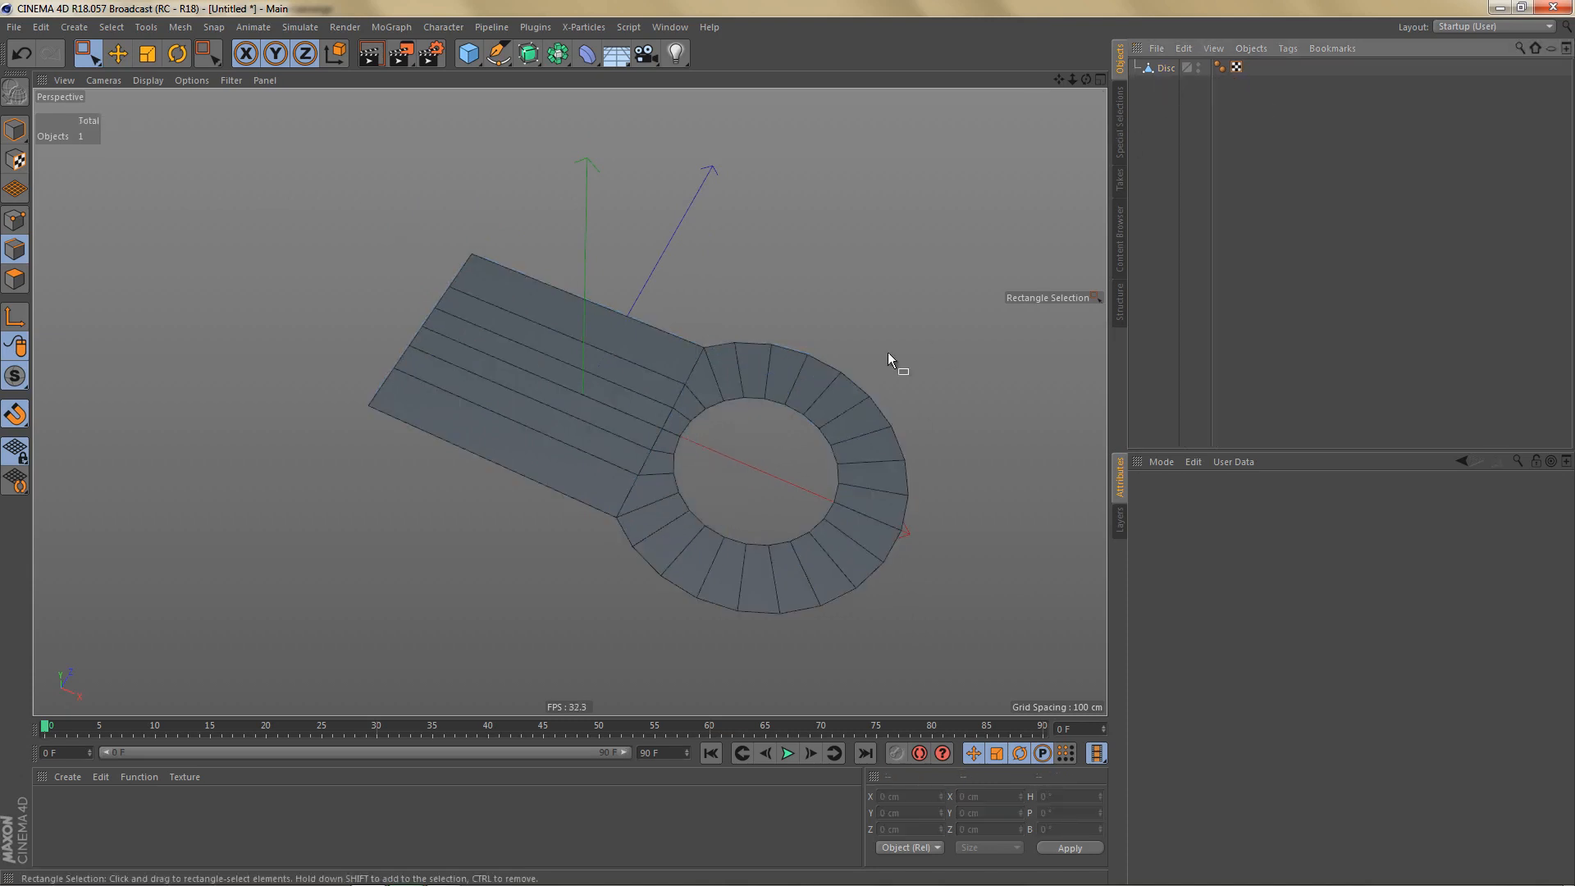
alt+drag(656, 395, 654, 402)
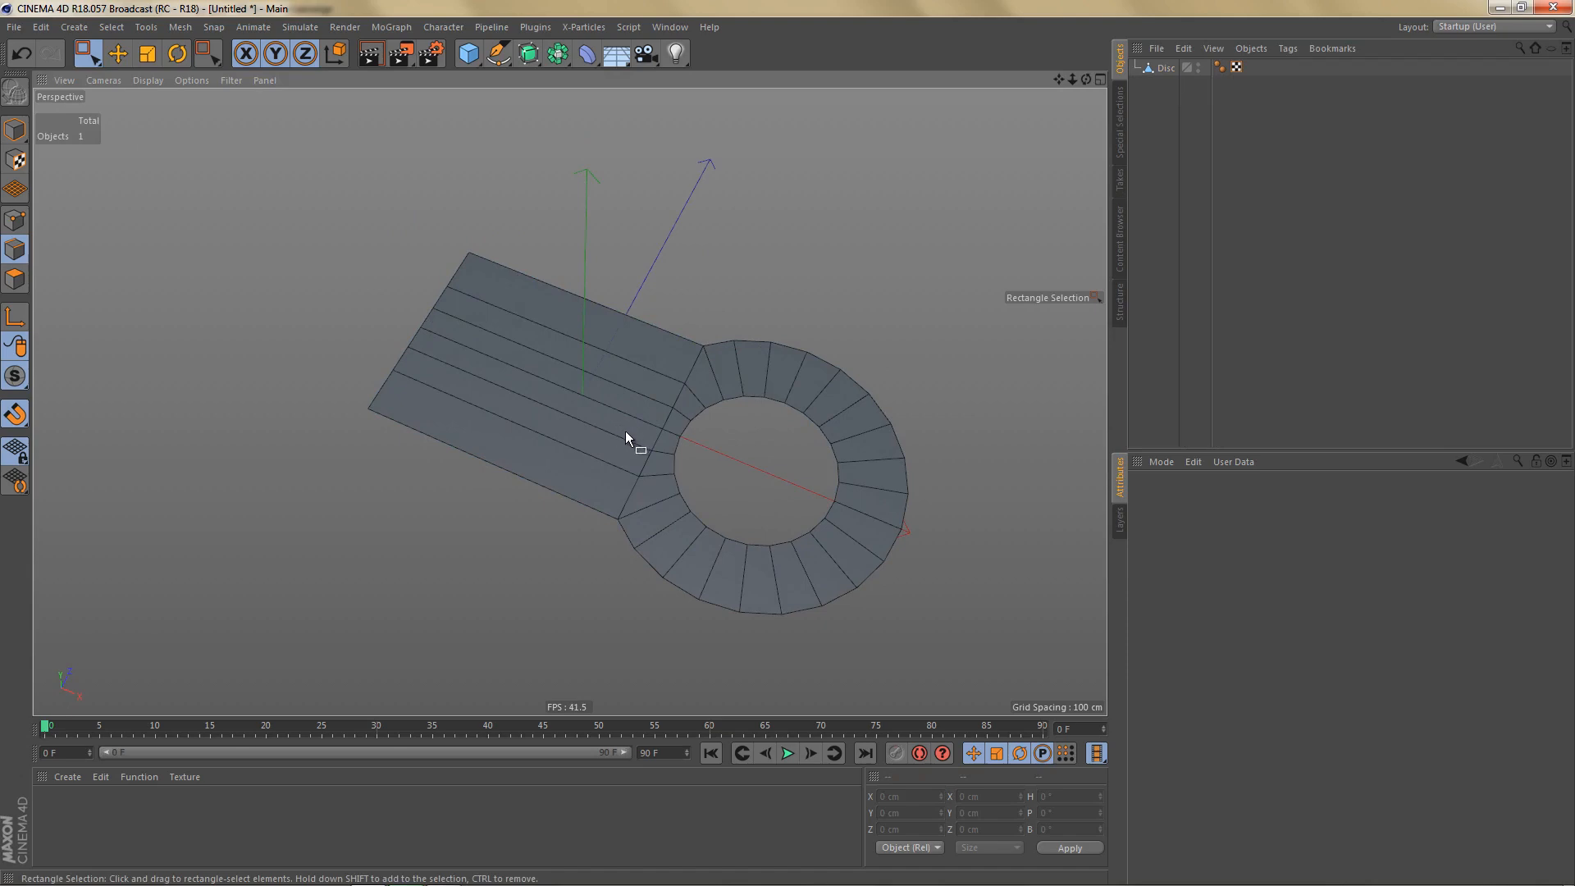
key(alt+Tab)
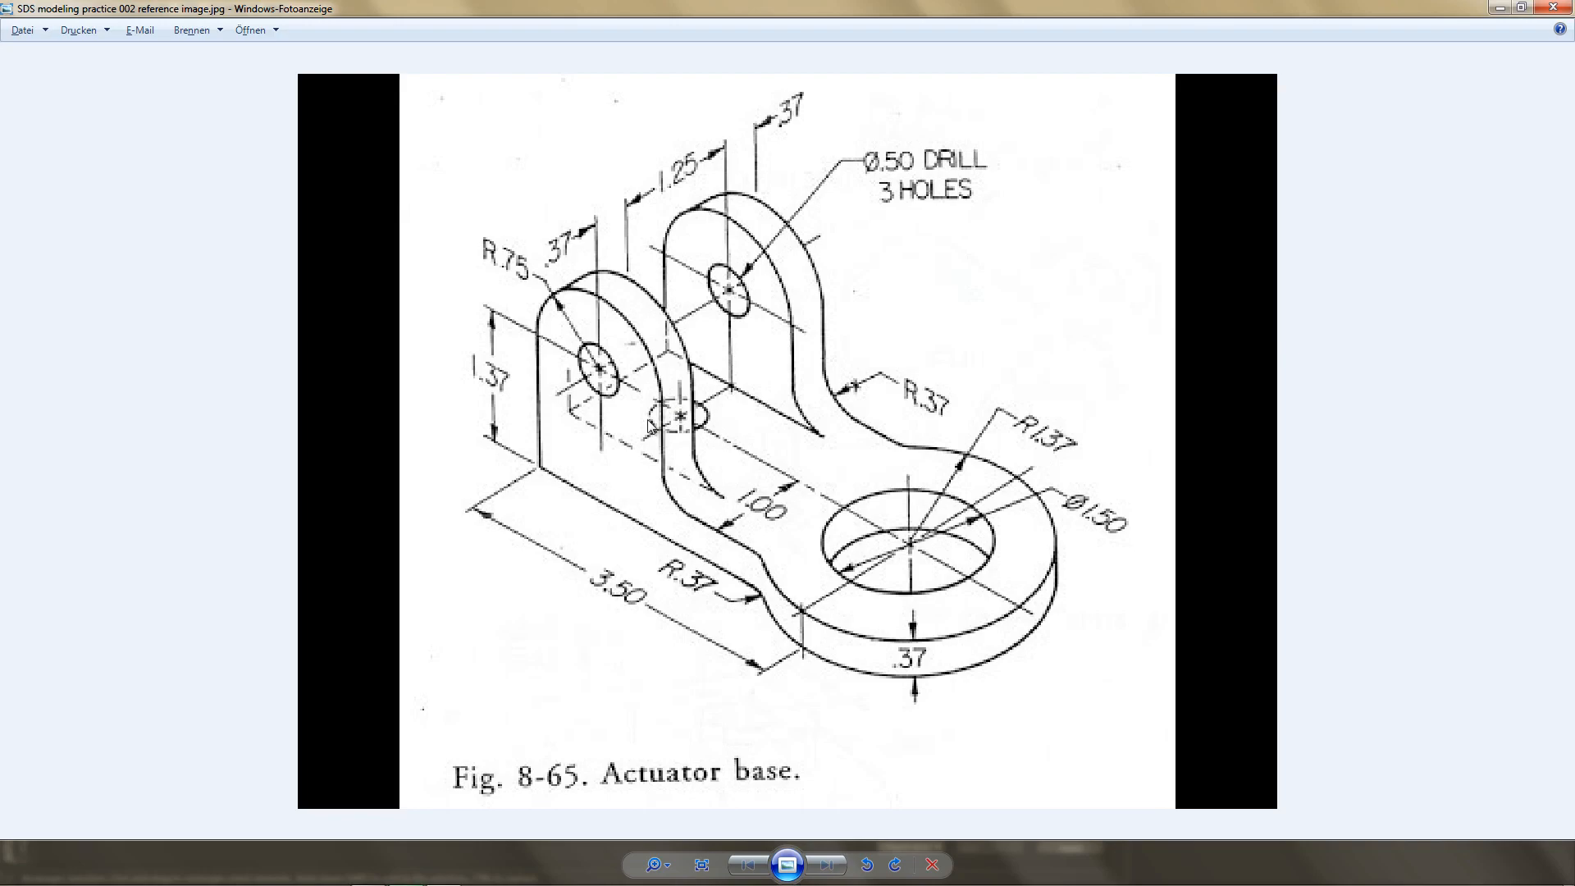
key(alt+Tab)
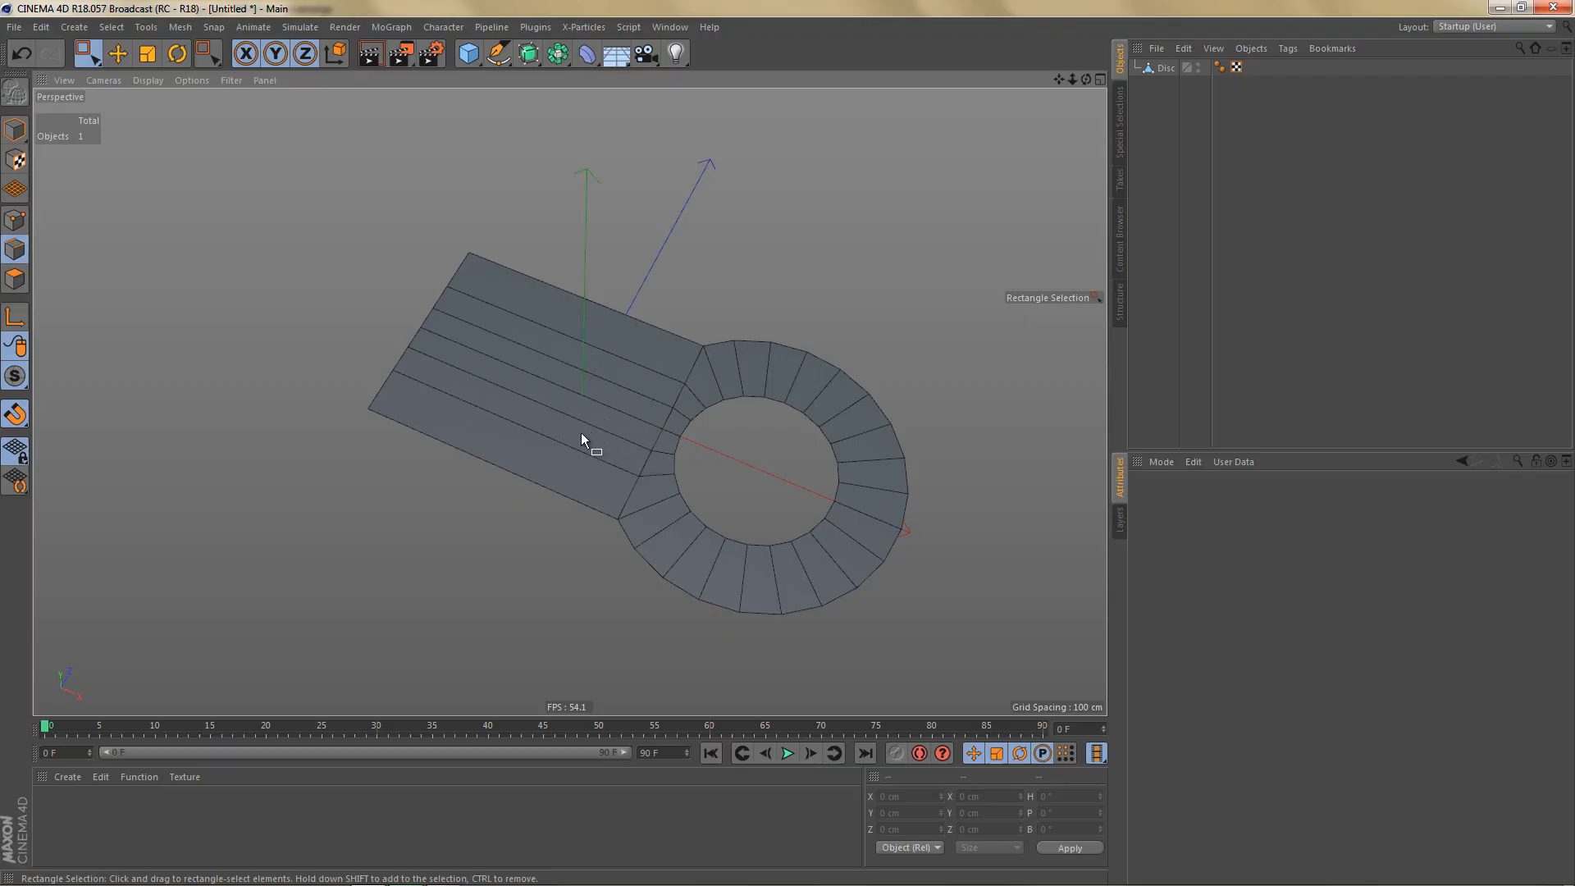
Select the edges of the arm's lower outer strip, set the modeling axis Z to -100%, and set their Z size to 37 cm.
middle_click(627, 425)
middle_click(834, 267)
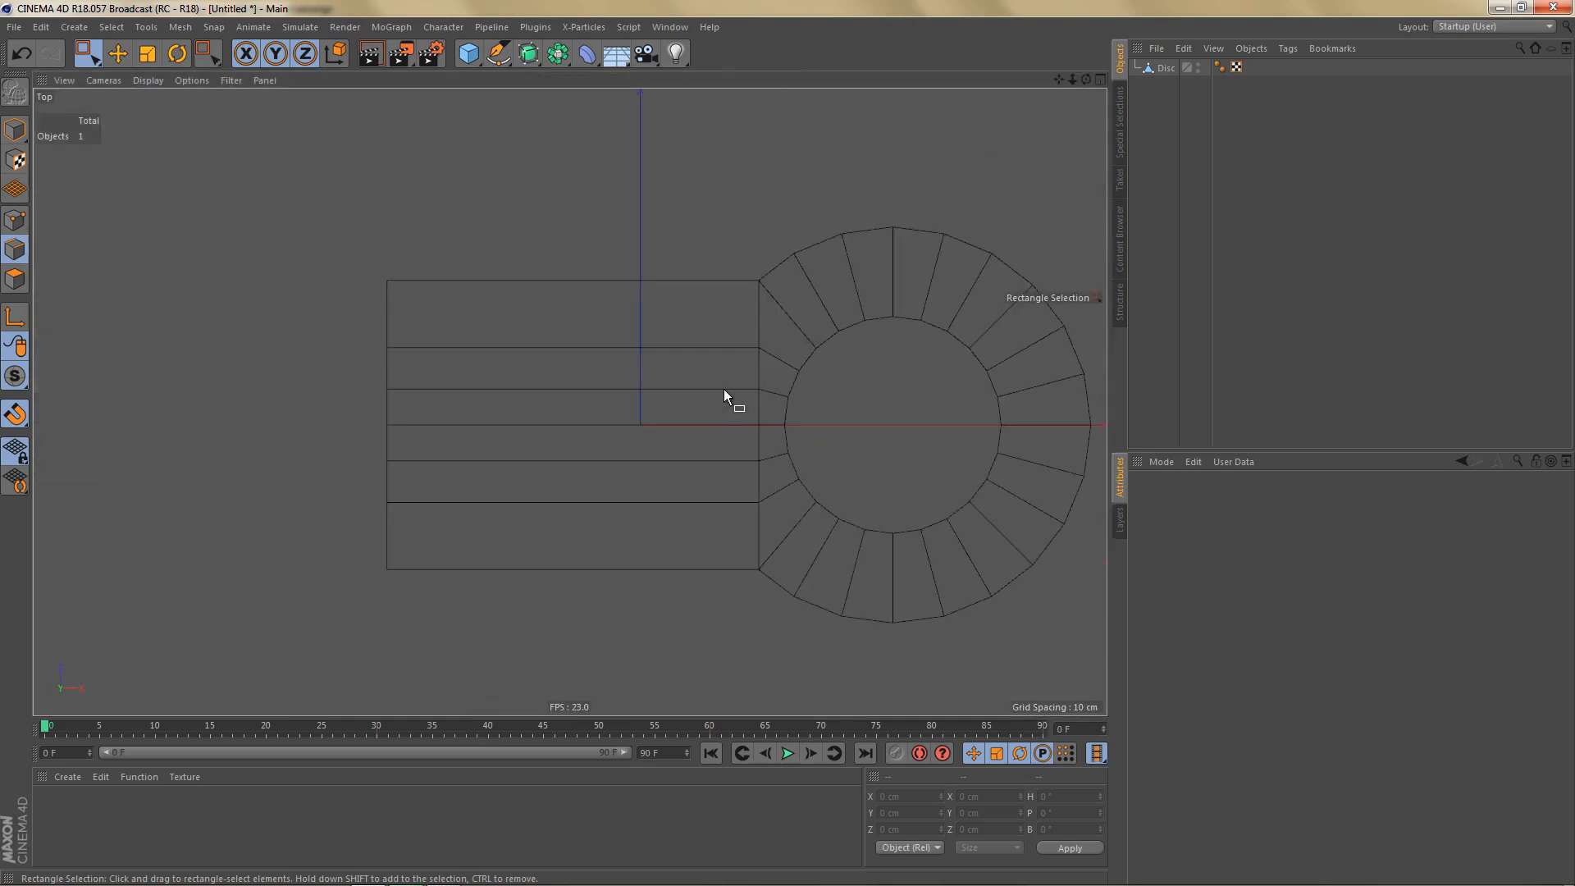
alt+middle_drag(763, 410, 721, 391)
click(1165, 67)
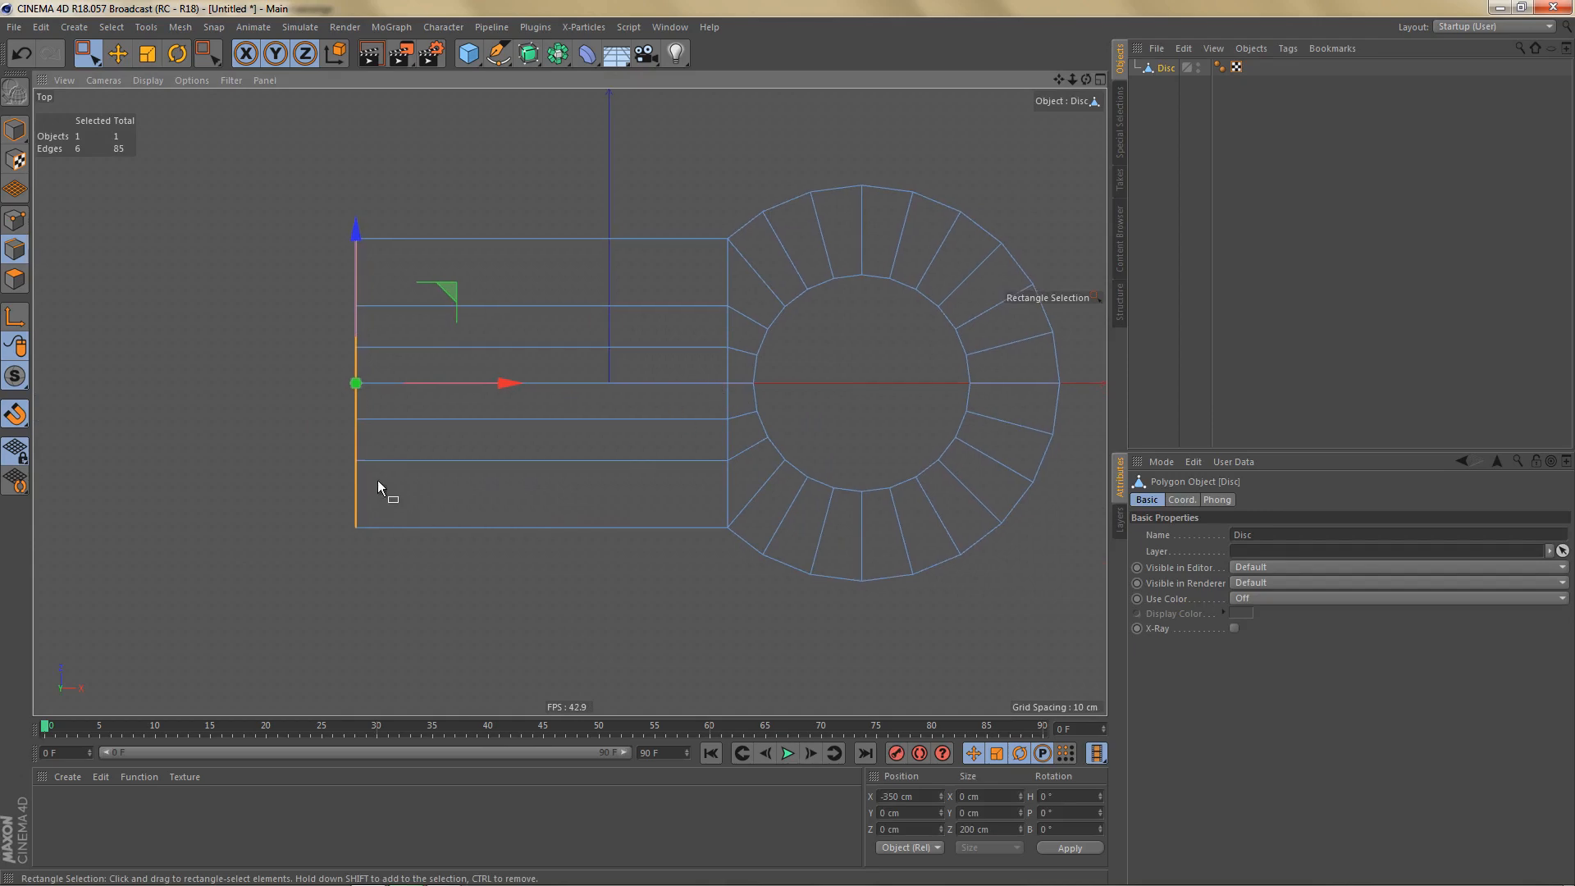
drag(340, 453, 735, 567)
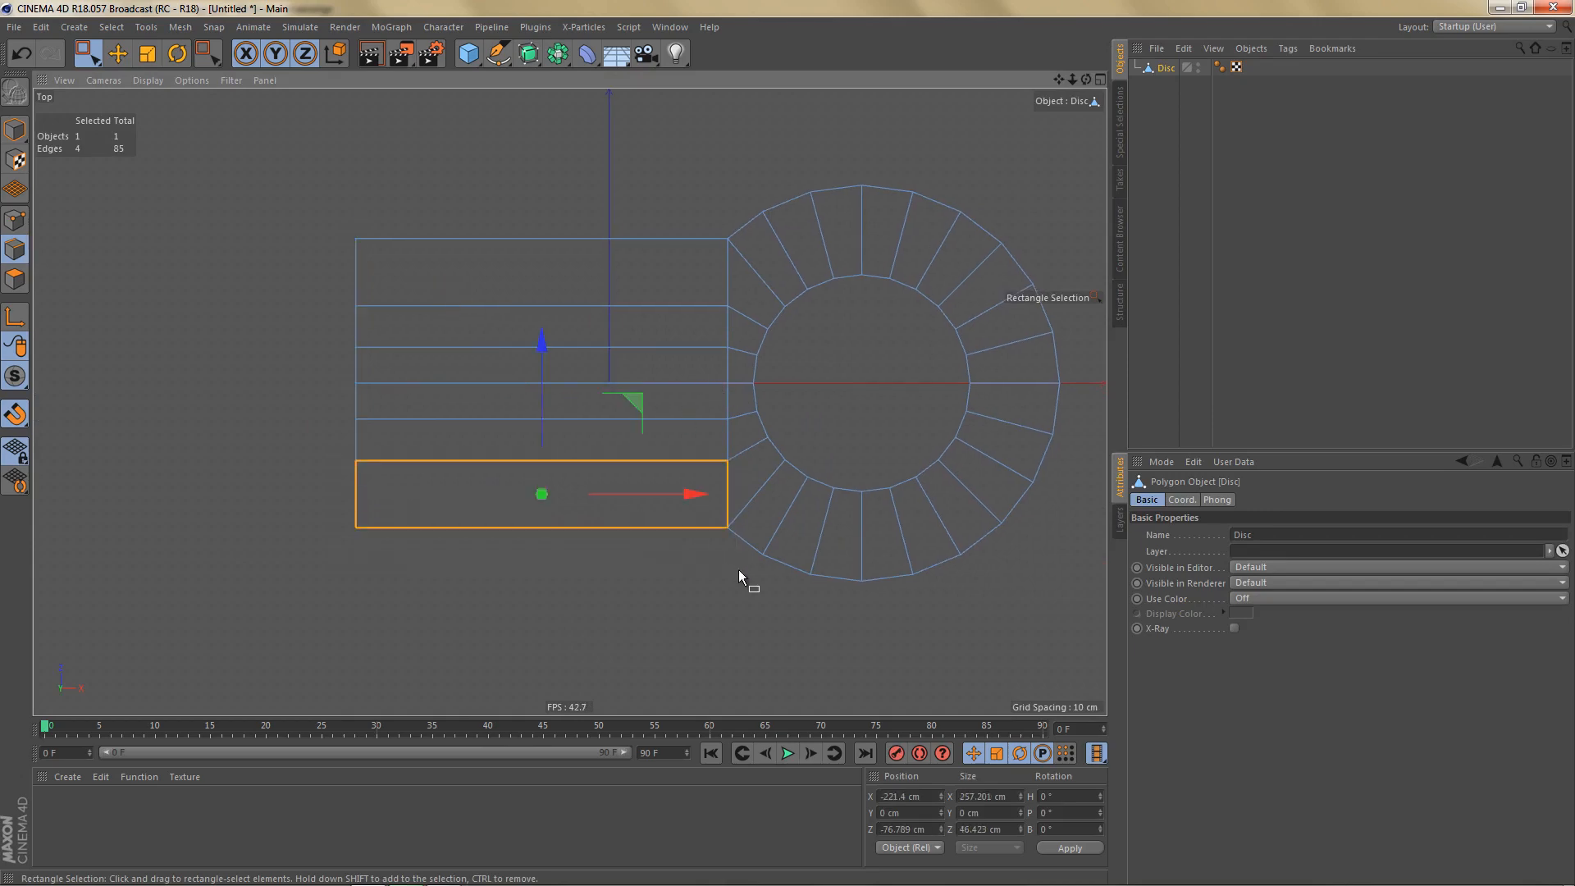
key(t)
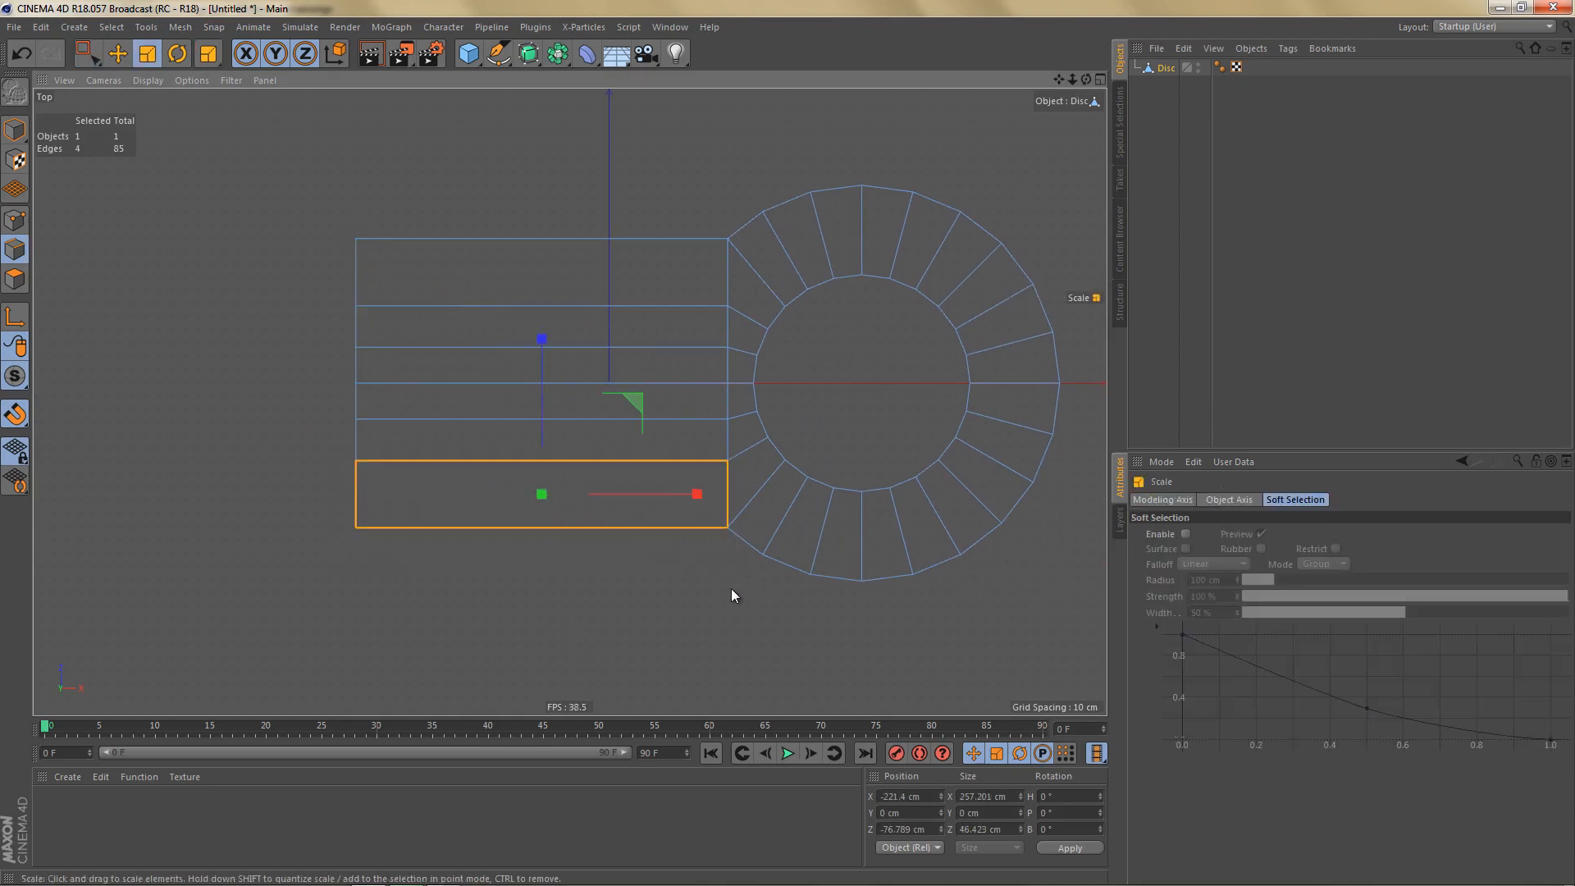
click(1181, 500)
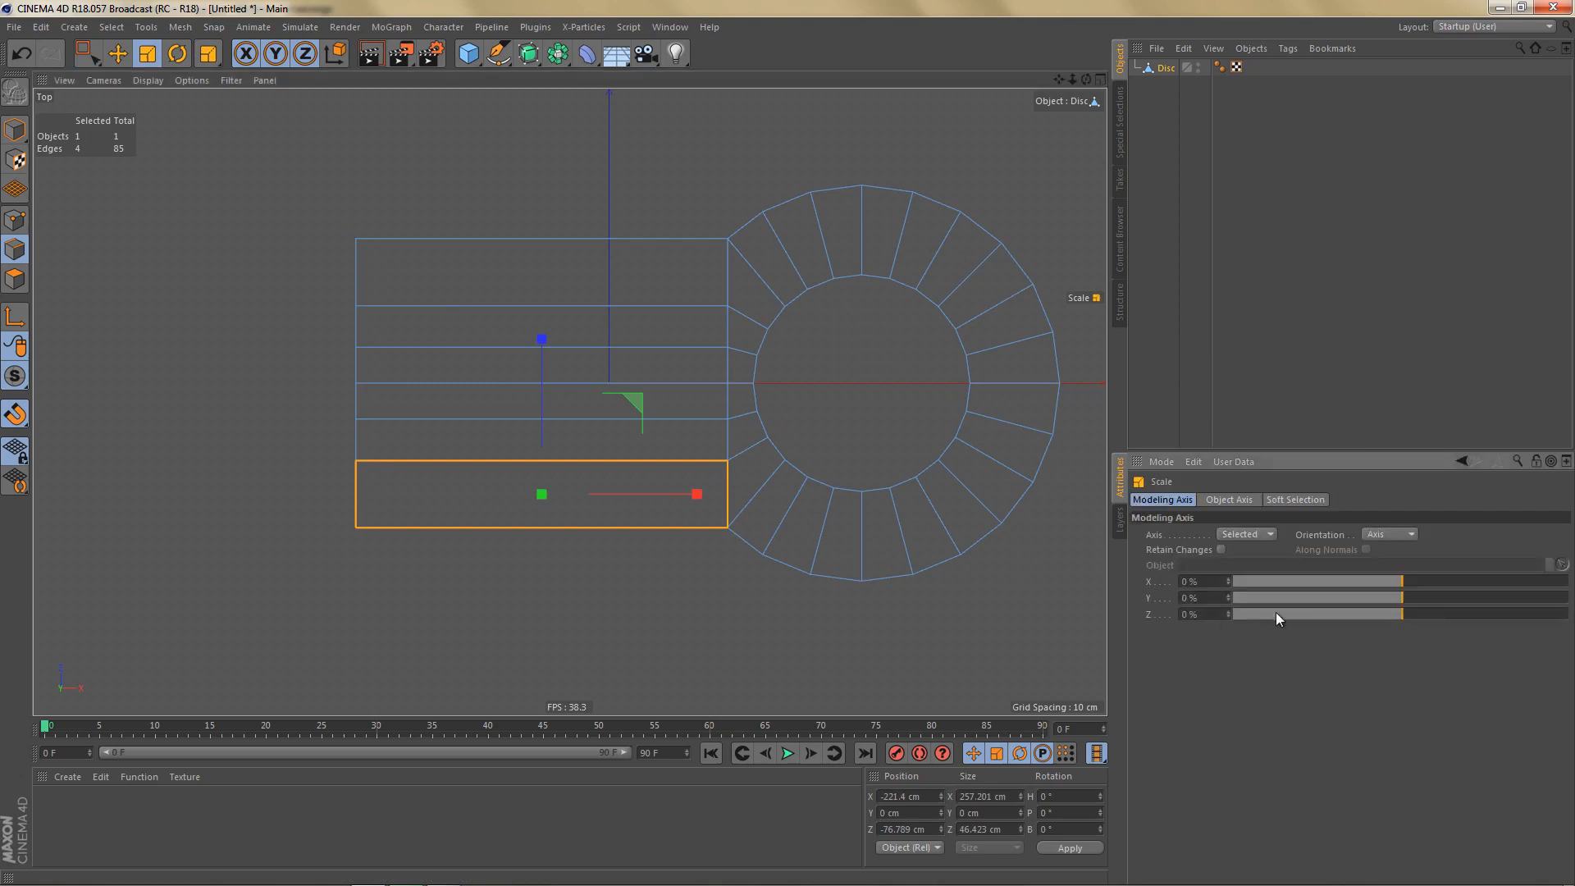
drag(1303, 615, 1223, 617)
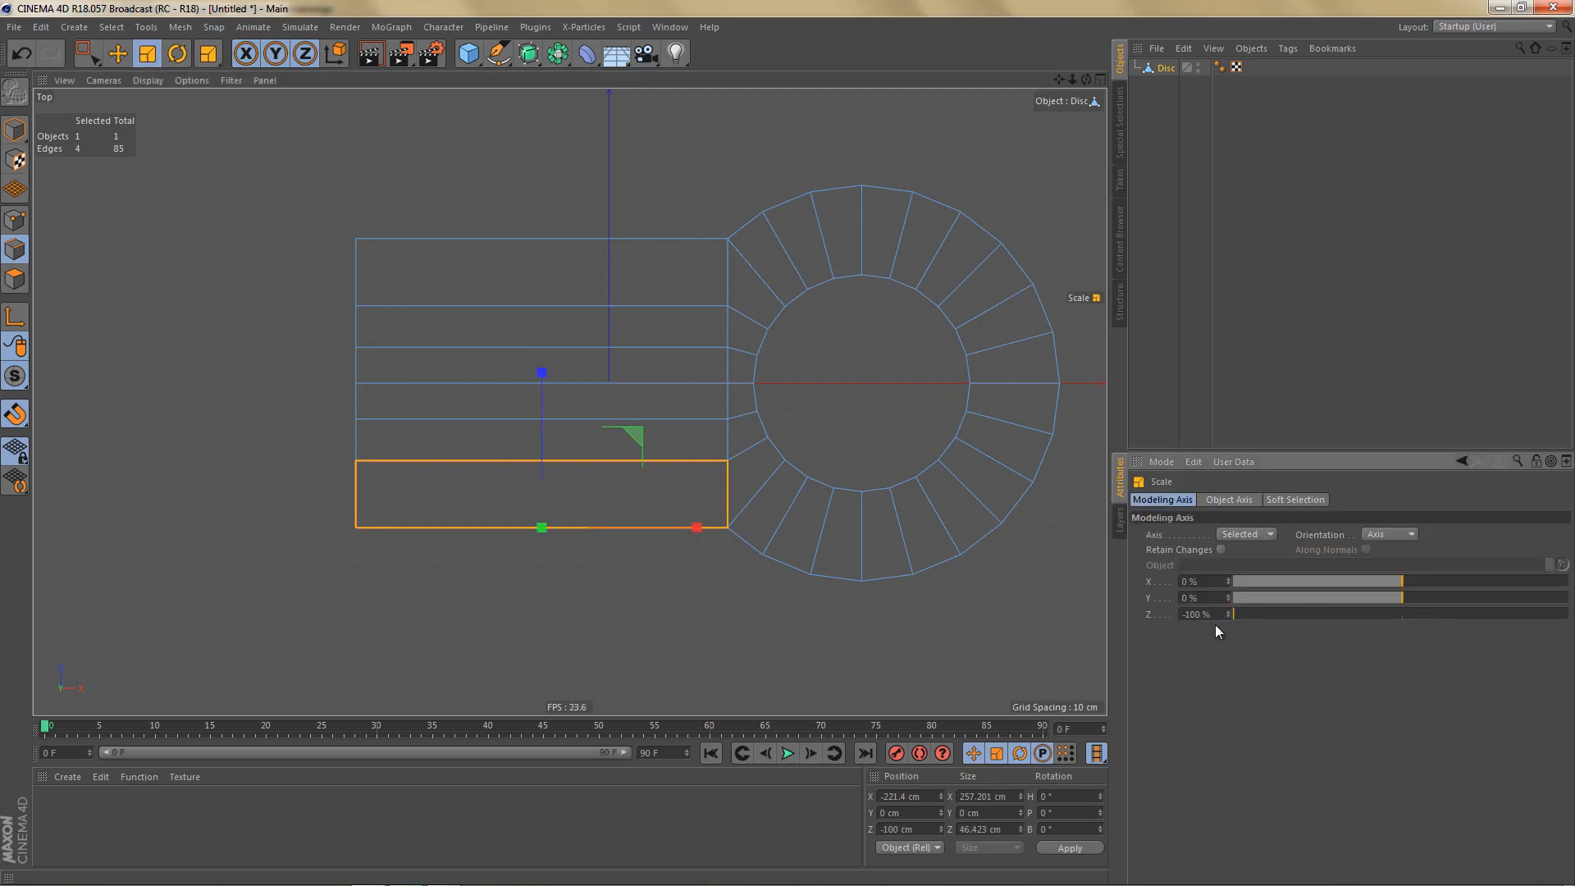
click(988, 831)
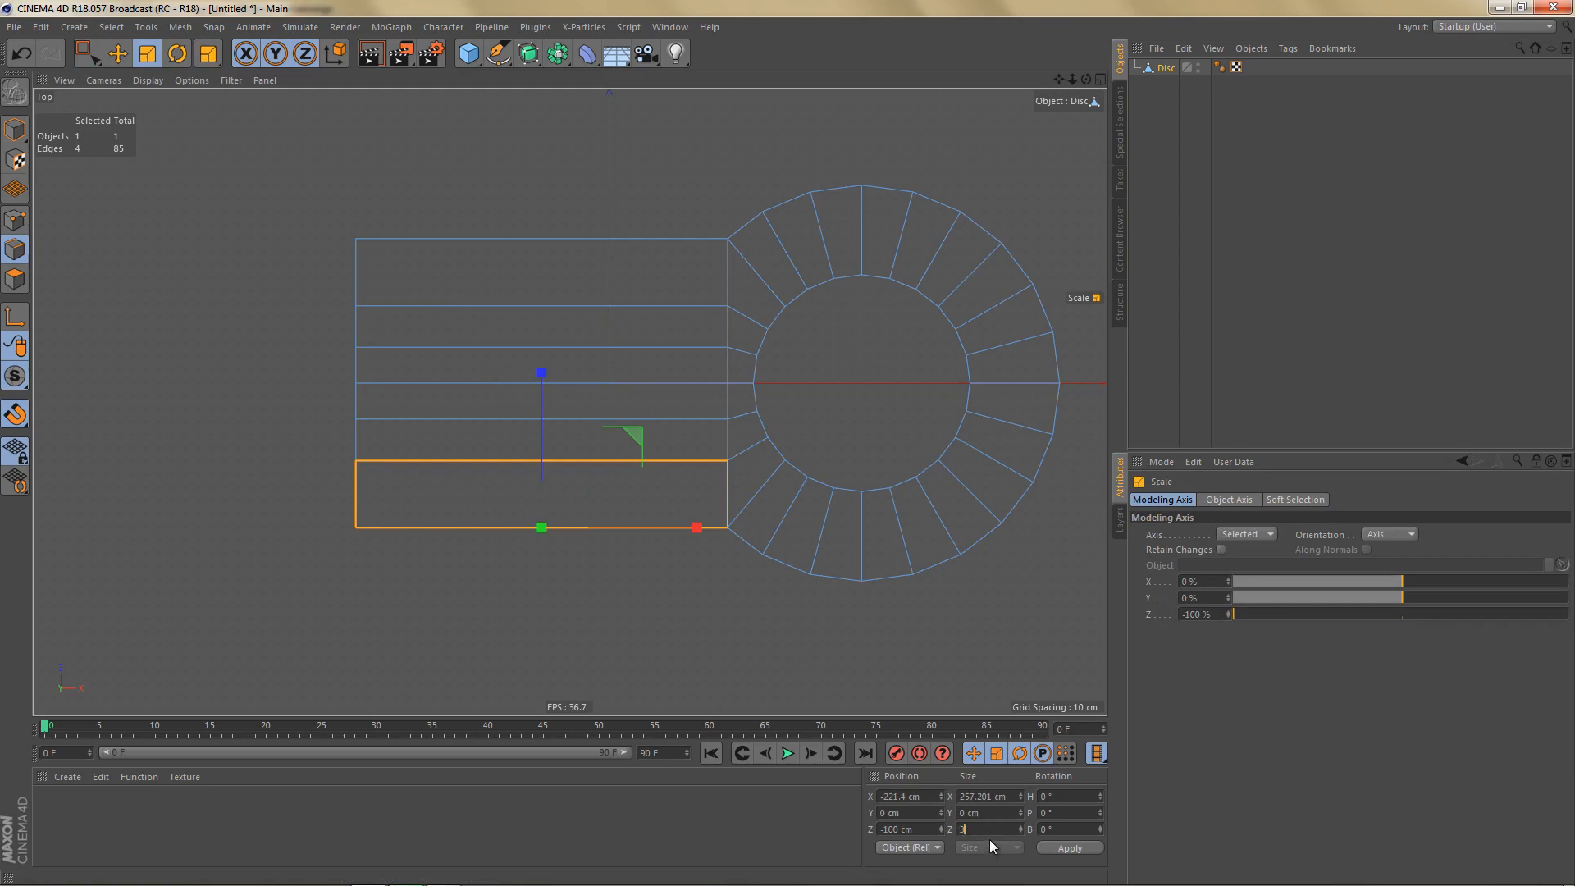
text(37)
key(Return)
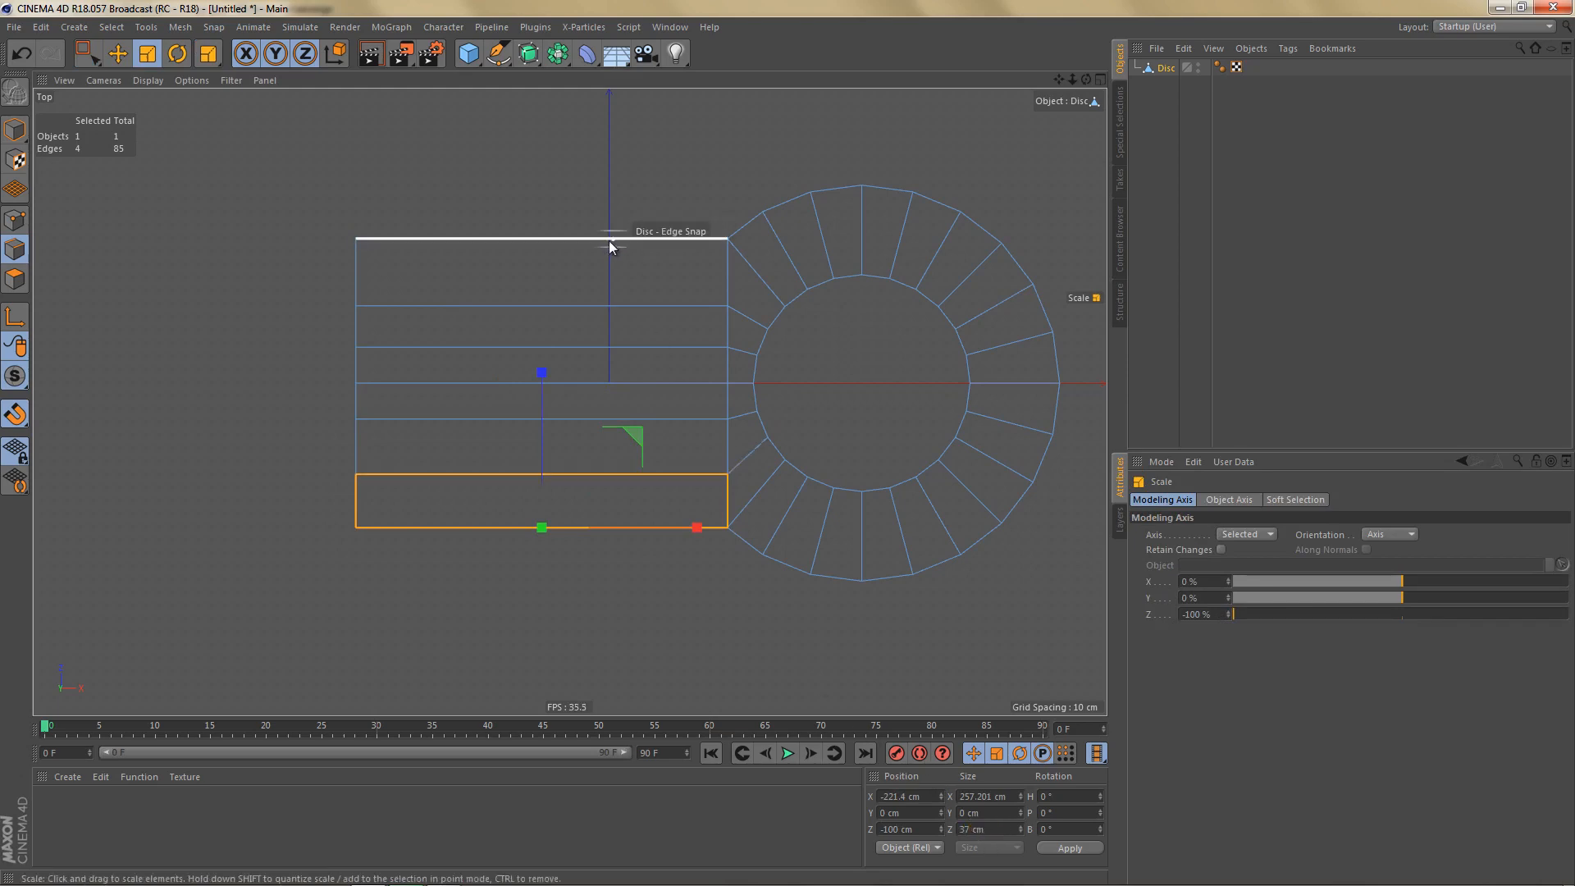
middle_drag(592, 288, 608, 294)
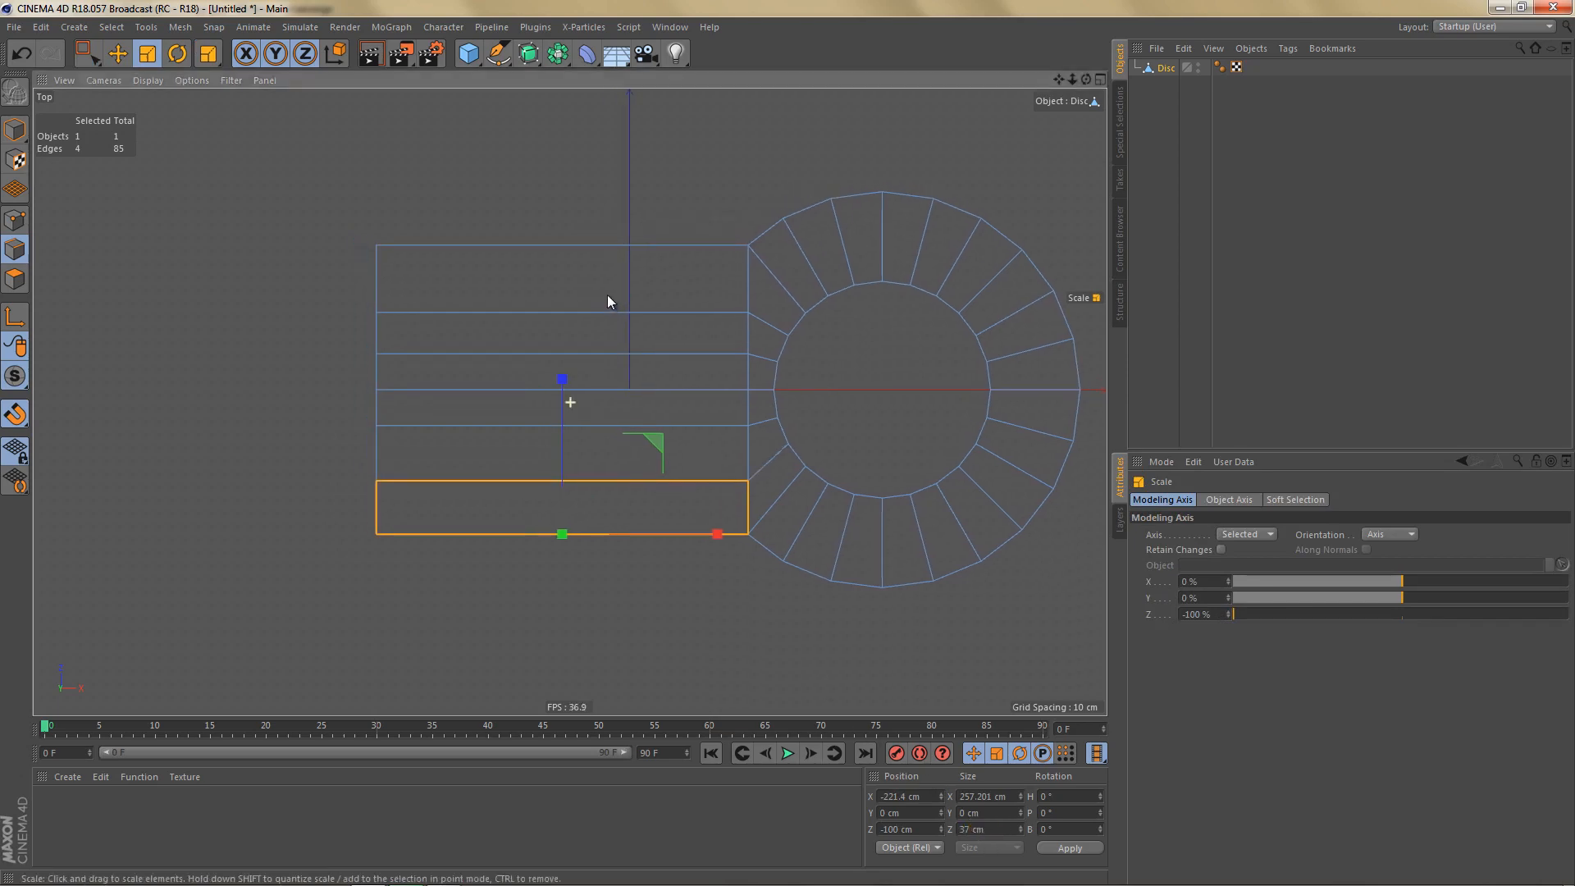
Move the arm's upper inner lengthwise edge to Z position 63 cm and reset the modeling axis Z to 0%.
click(573, 245)
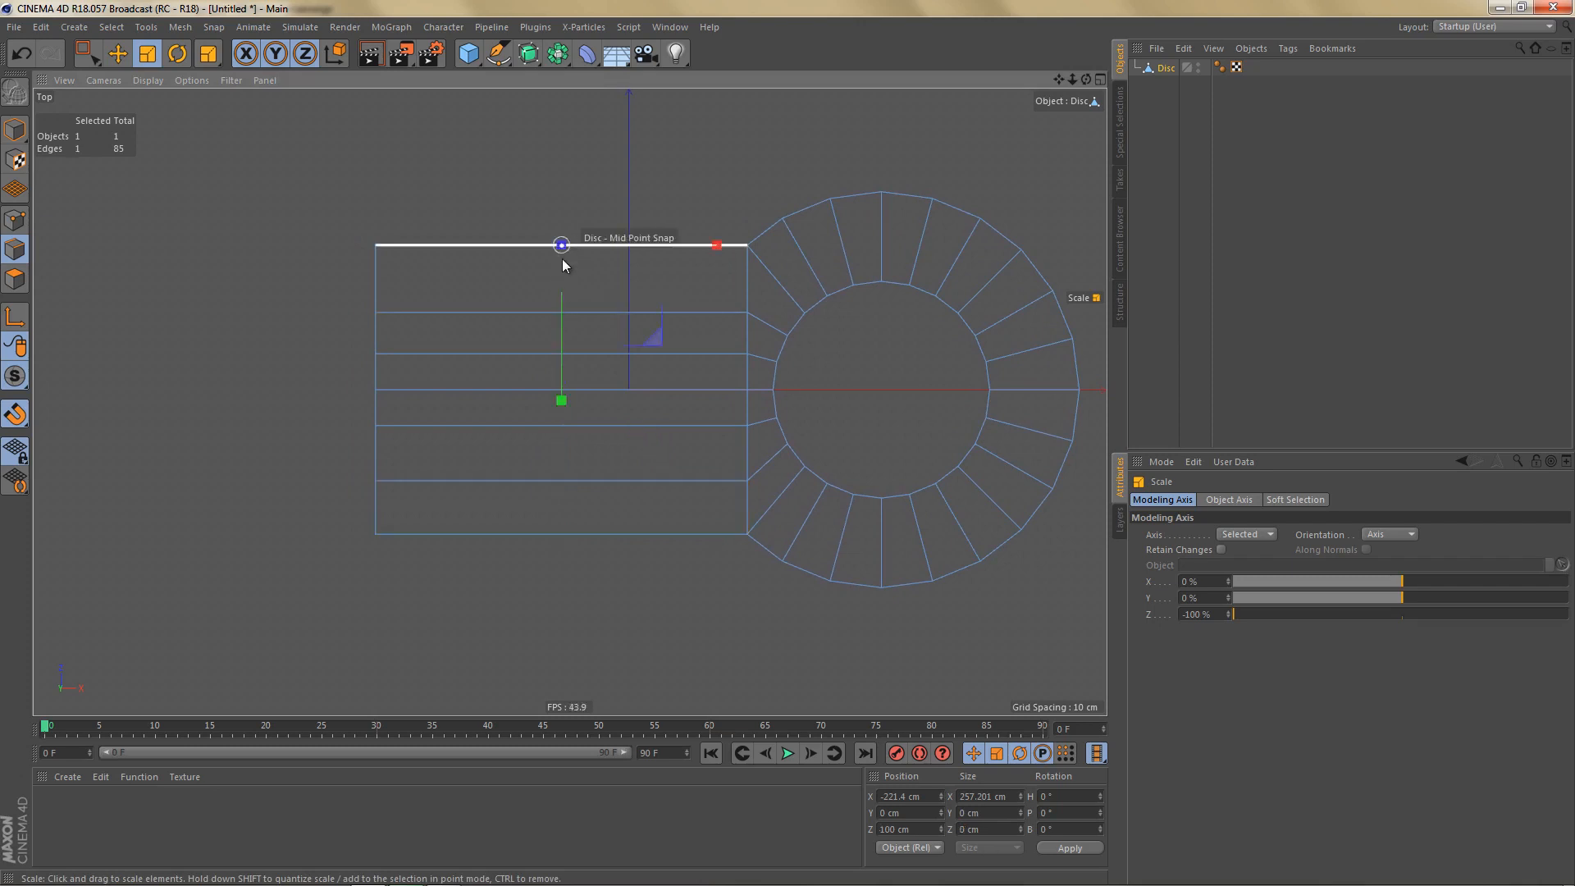
click(917, 831)
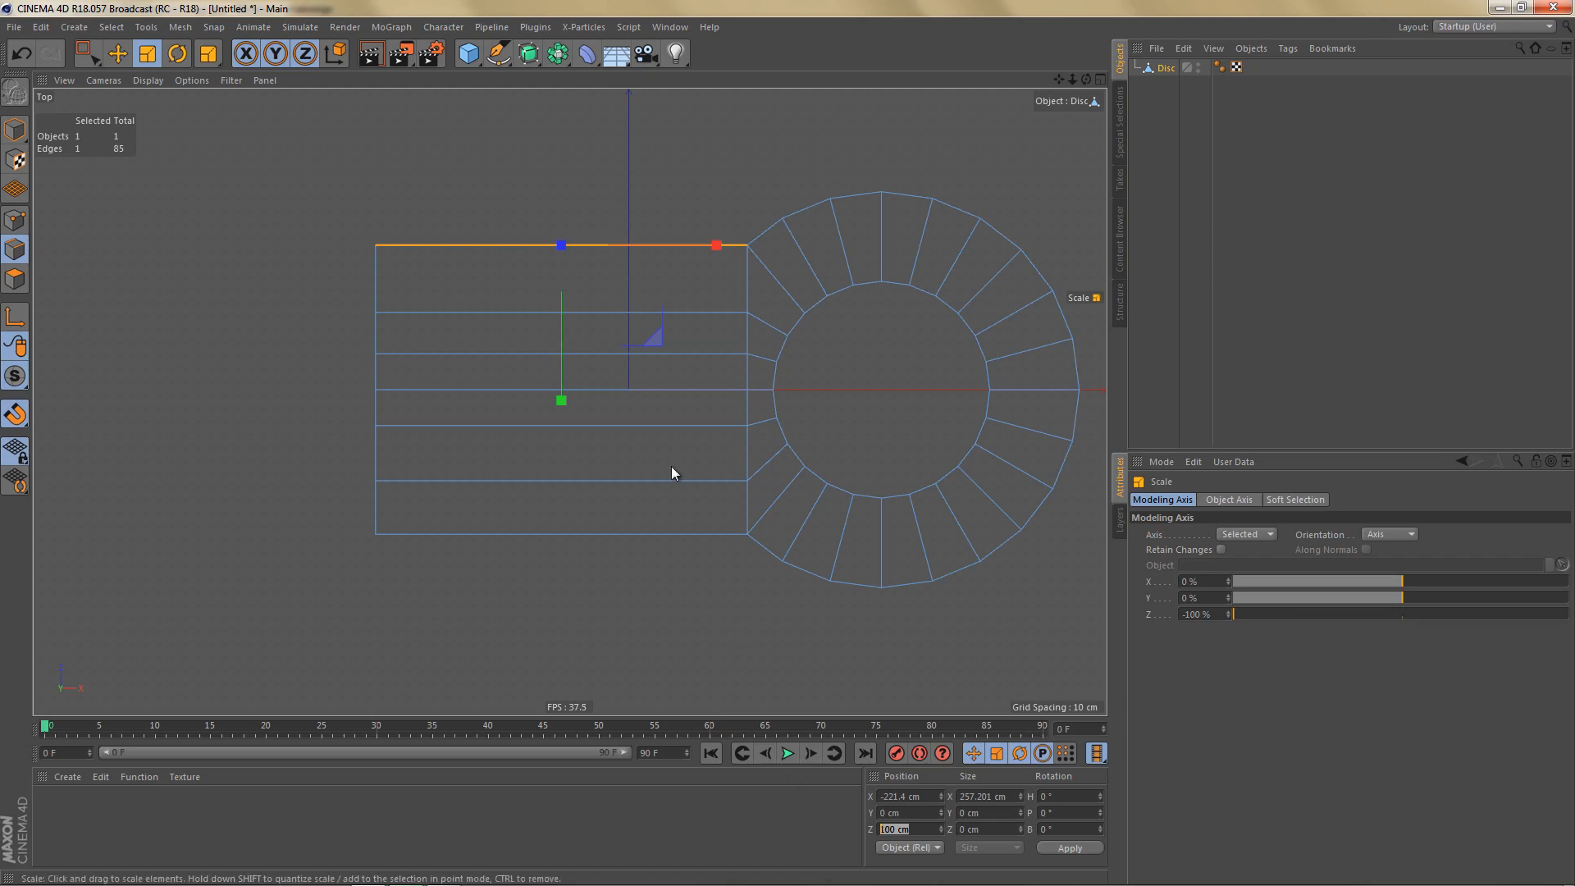
click(595, 312)
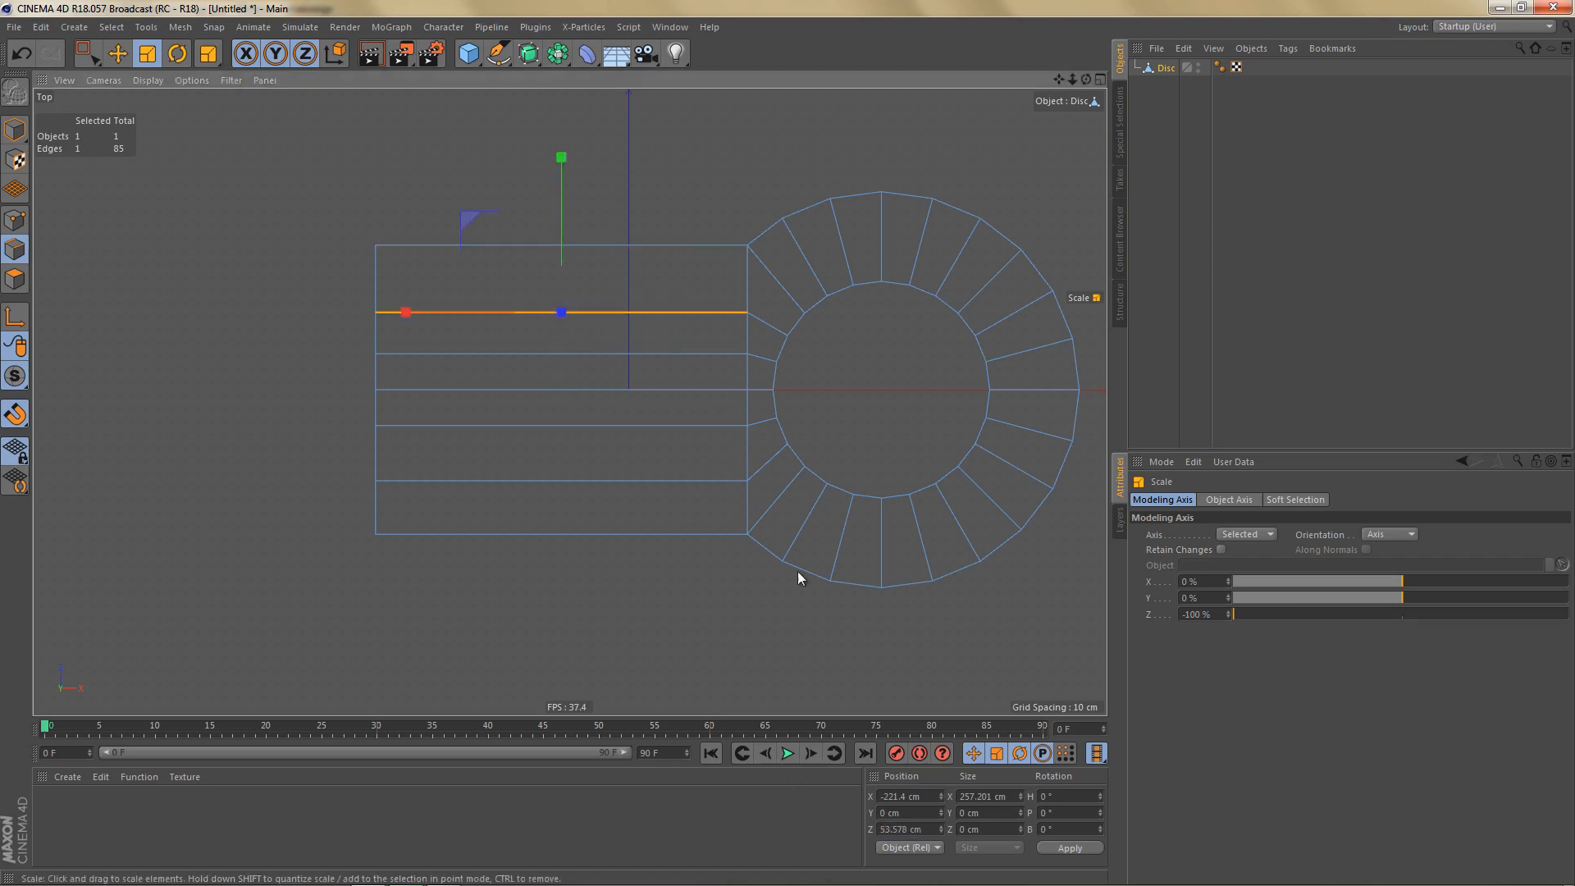
click(917, 830)
text(100-)
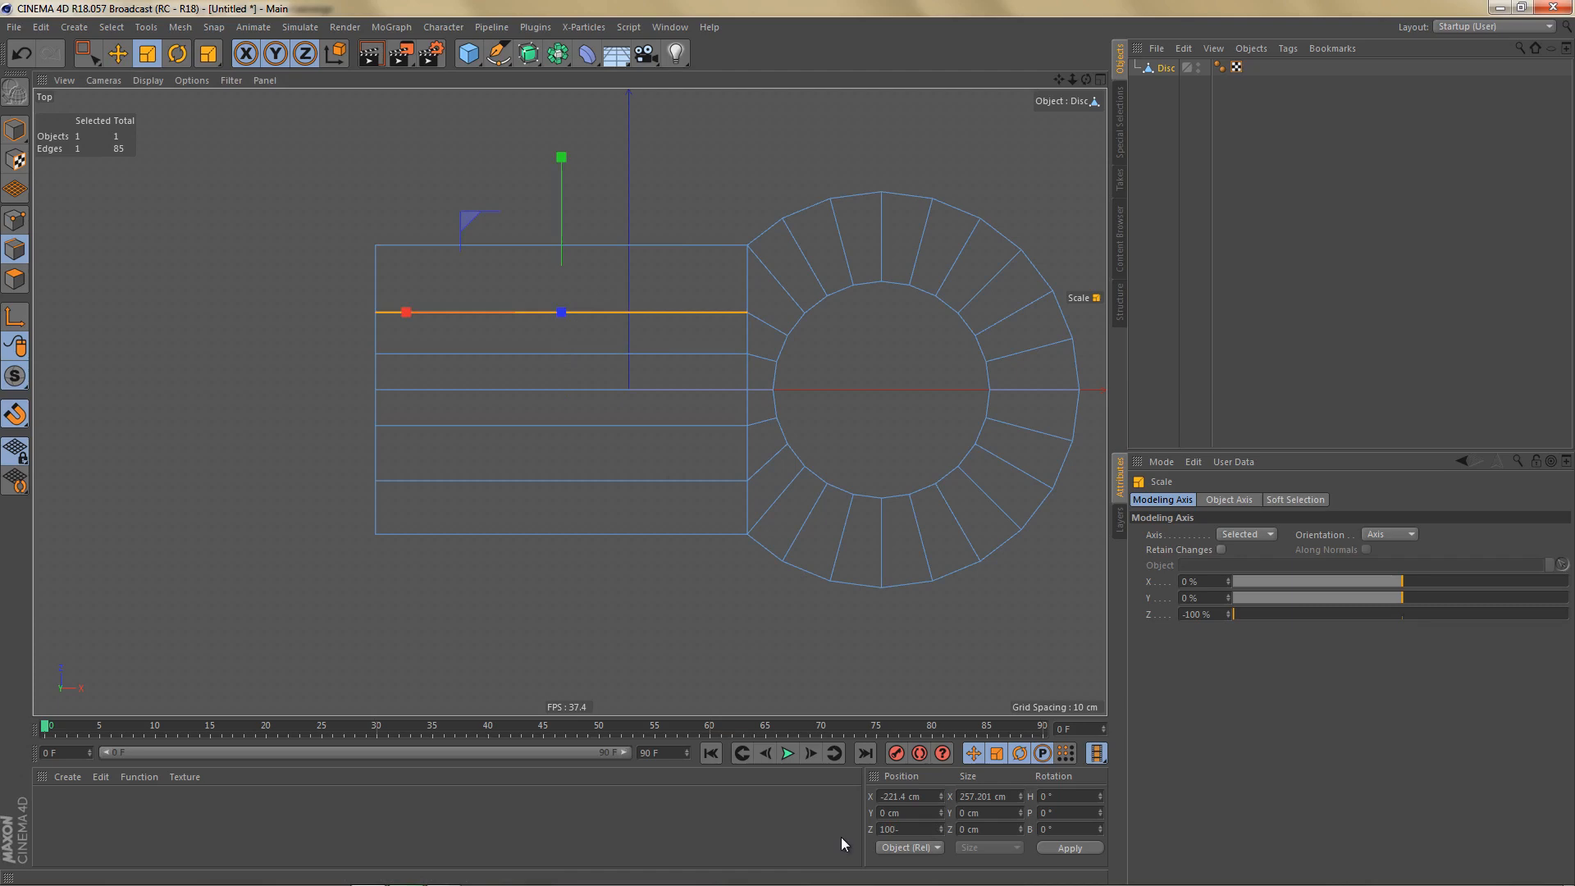
key(Return)
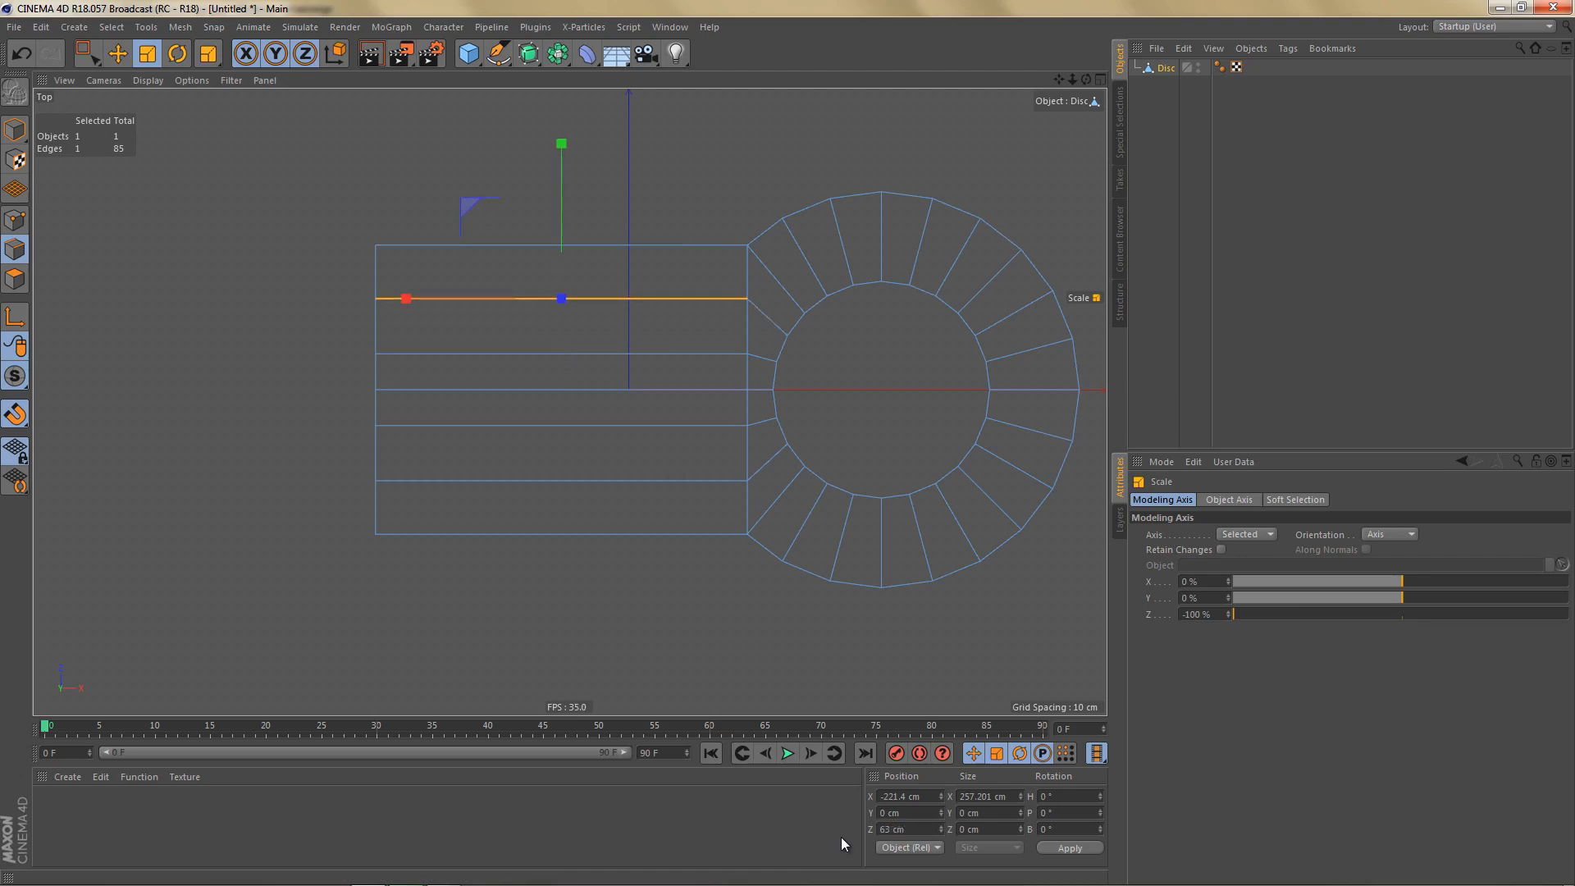
click(1203, 614)
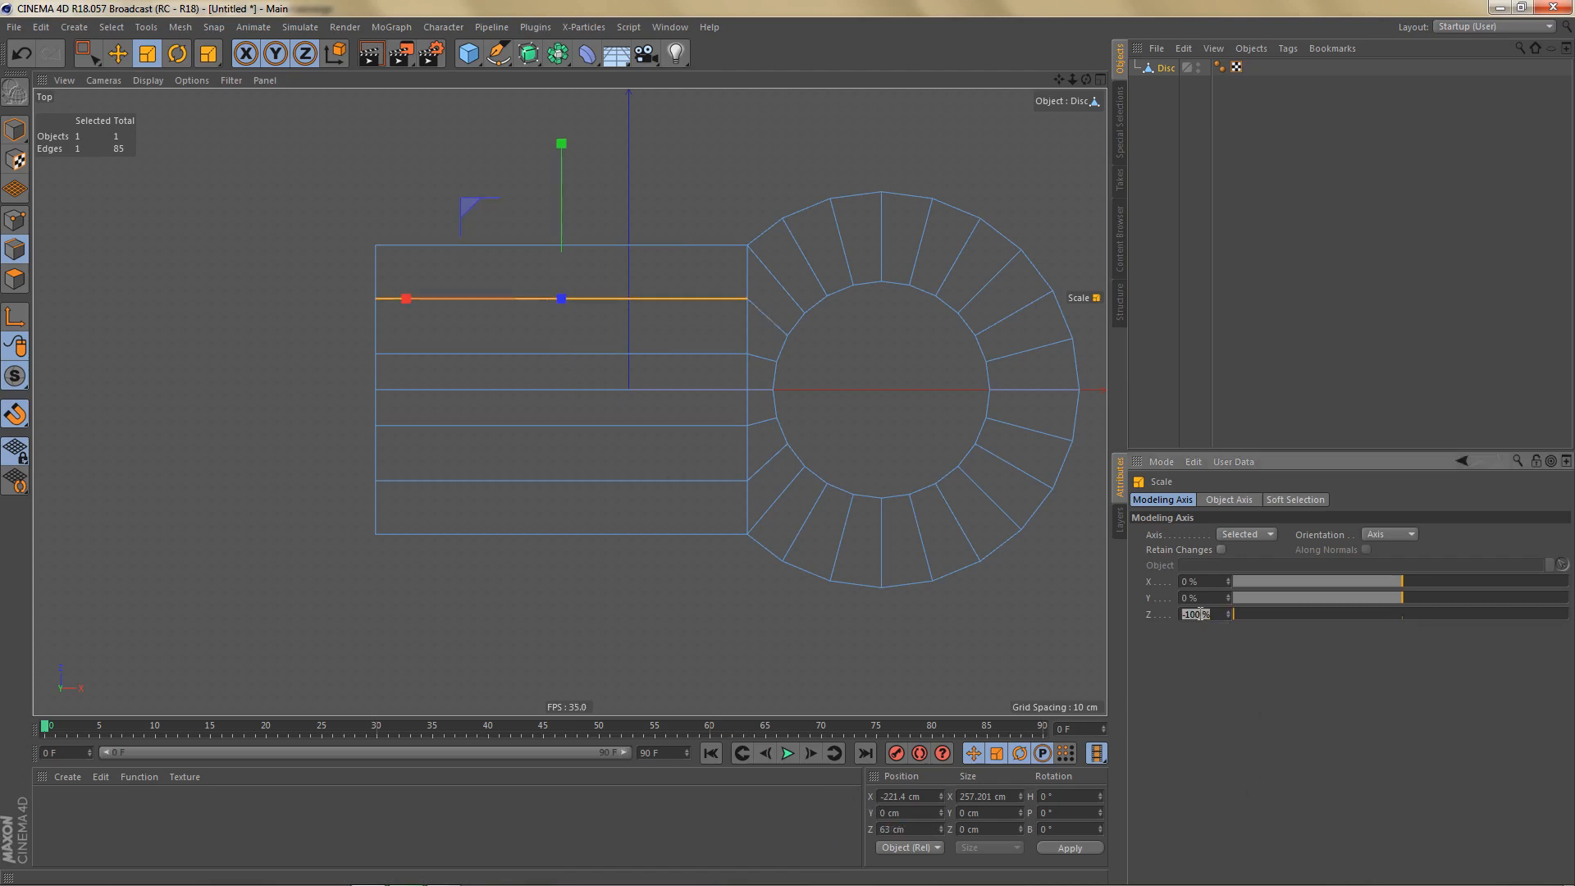
key(Return)
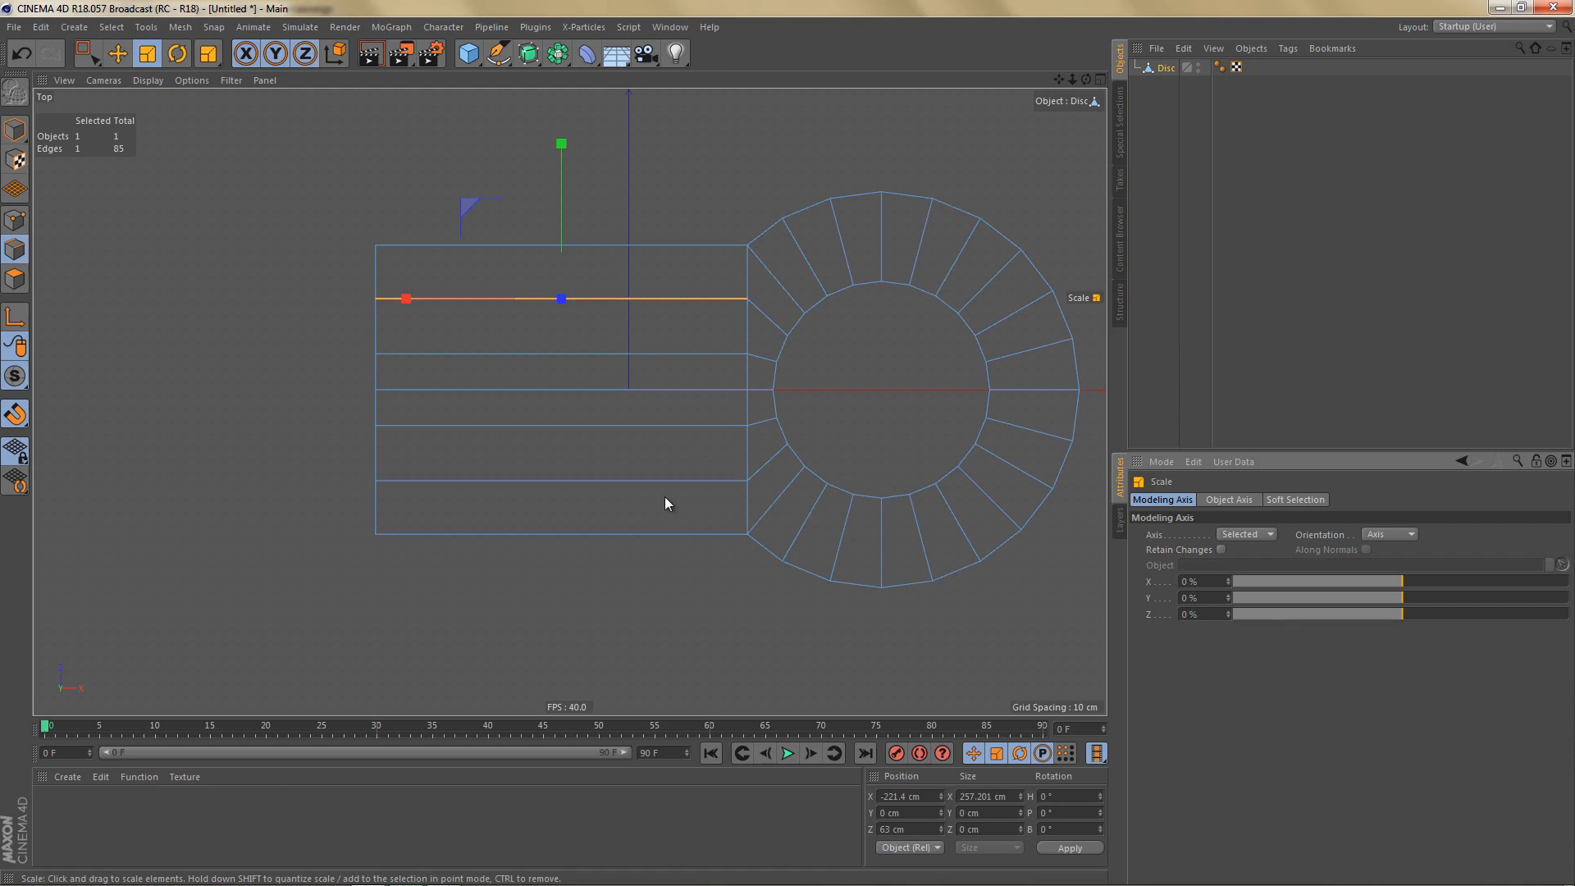
Select and delete the three lengthwise edges running through the middle of the arm.
scroll(665, 496, up, 1)
key(9)
drag(623, 328, 625, 420)
key(Delete)
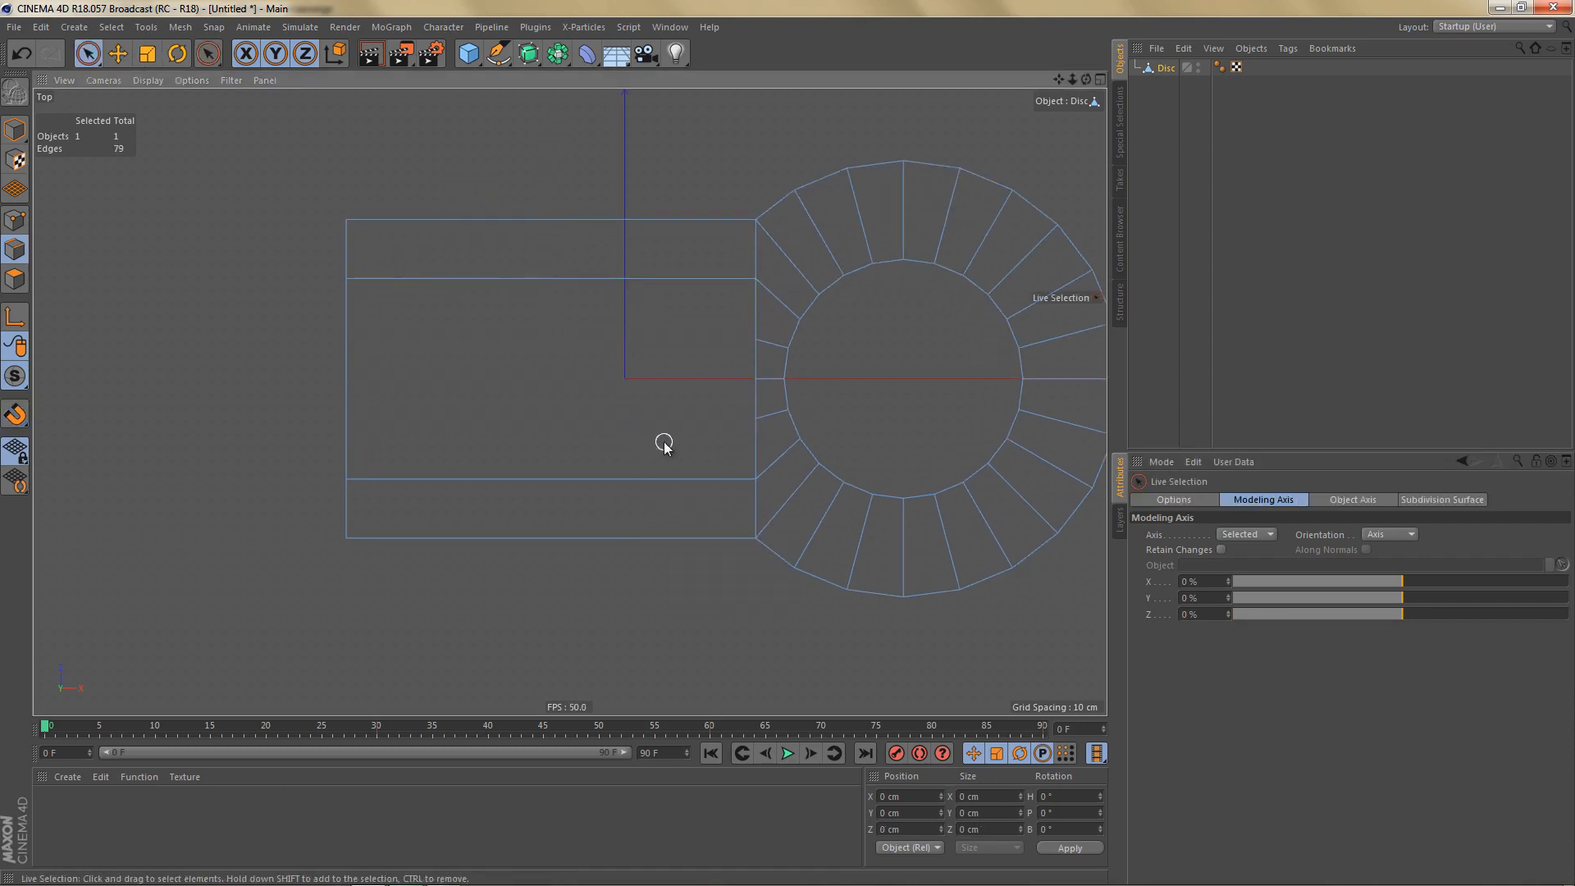
Delete the three intermediate points on the line where the arm's middle section meets the ring.
key(Return)
drag(767, 320, 771, 380)
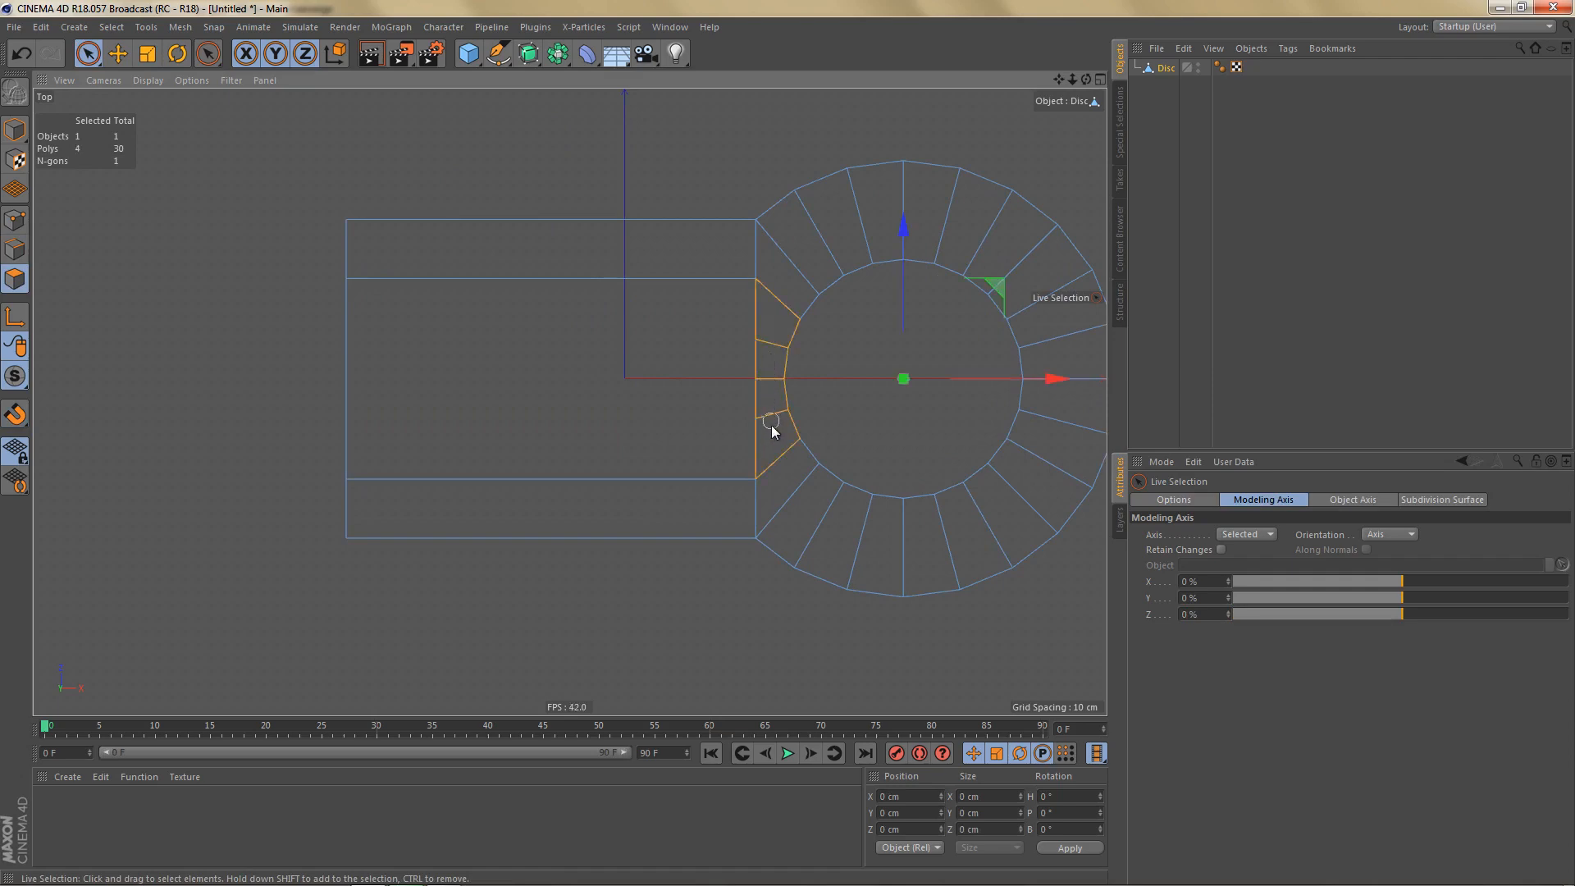
key(Return)
click(750, 339)
drag(749, 339, 752, 430)
key(Delete)
Select the edges at both ends of the arm's middle strip and divide them using Edge Cut with 3 subdivisions.
key(Return)
click(347, 375)
shift+click(759, 409)
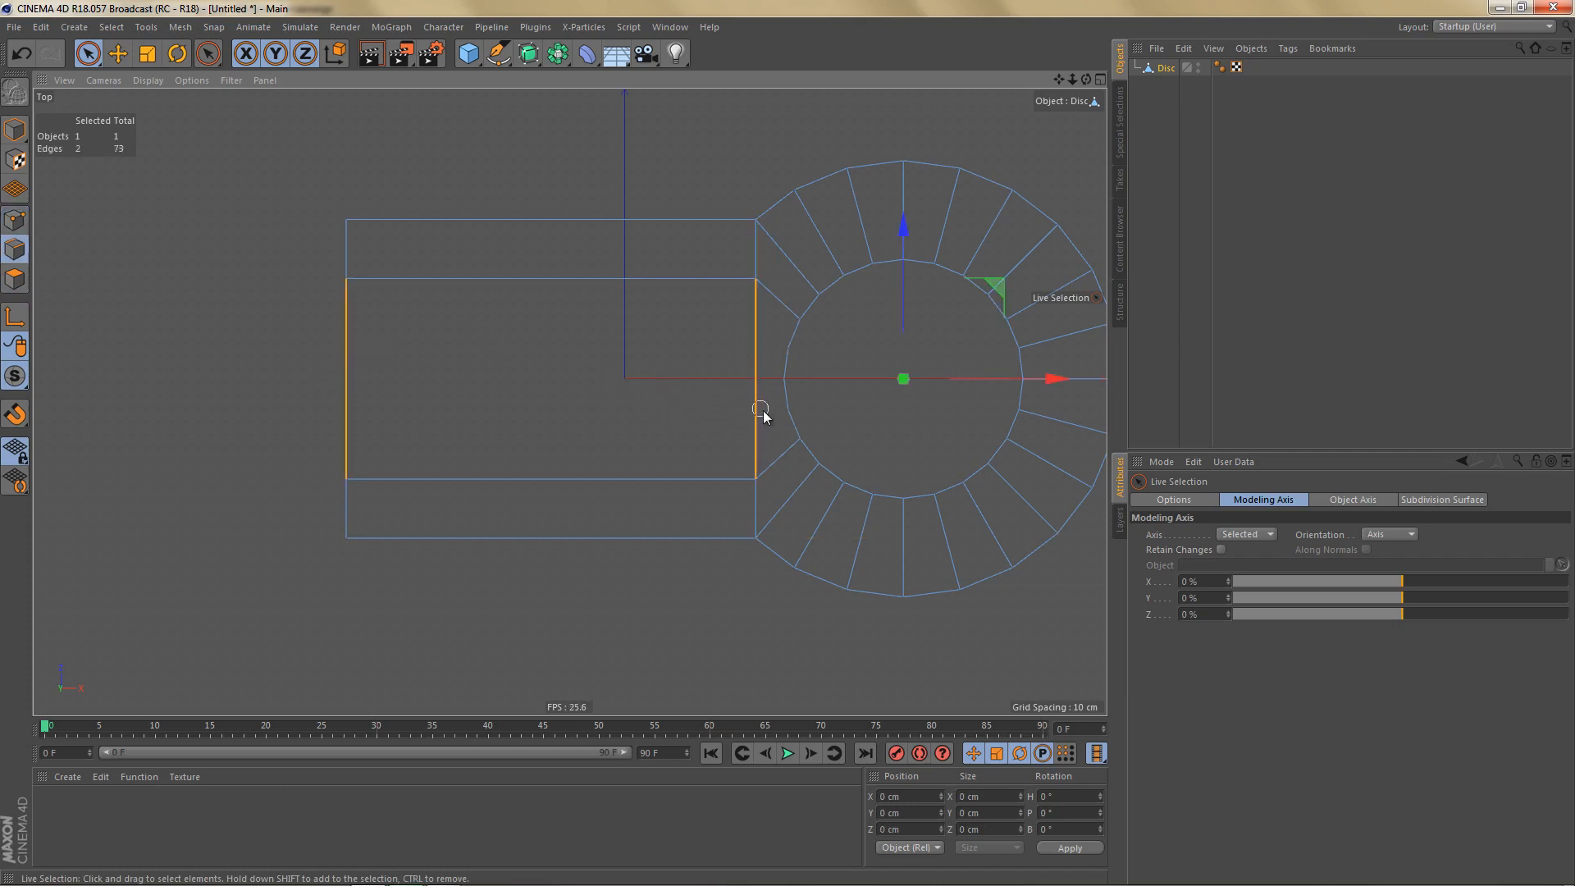
key(m)
key(f)
drag(787, 370, 770, 406)
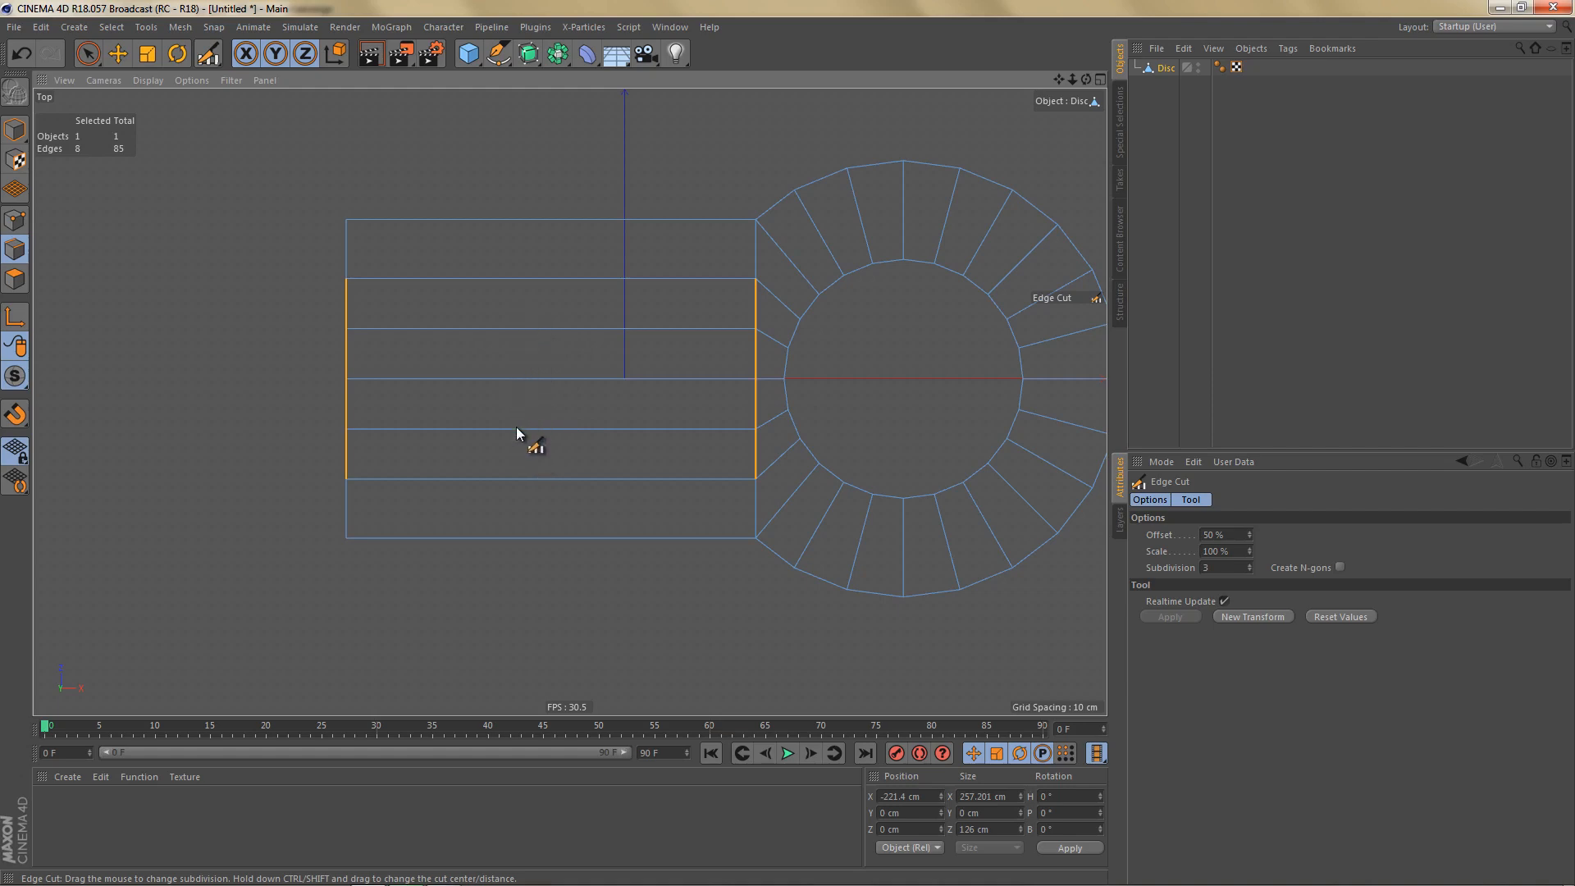
Ring-select the arm's lengthwise edges and connect their midpoints with one crosswise cut.
key(u)
key(b)
click(560, 415)
key(m)
key(m)
Select the arm's outer half, scale it to 150 cm in X with the modeling axis X at -100%, and reset that axis to 0%.
key(0)
drag(361, 208, 597, 594)
key(t)
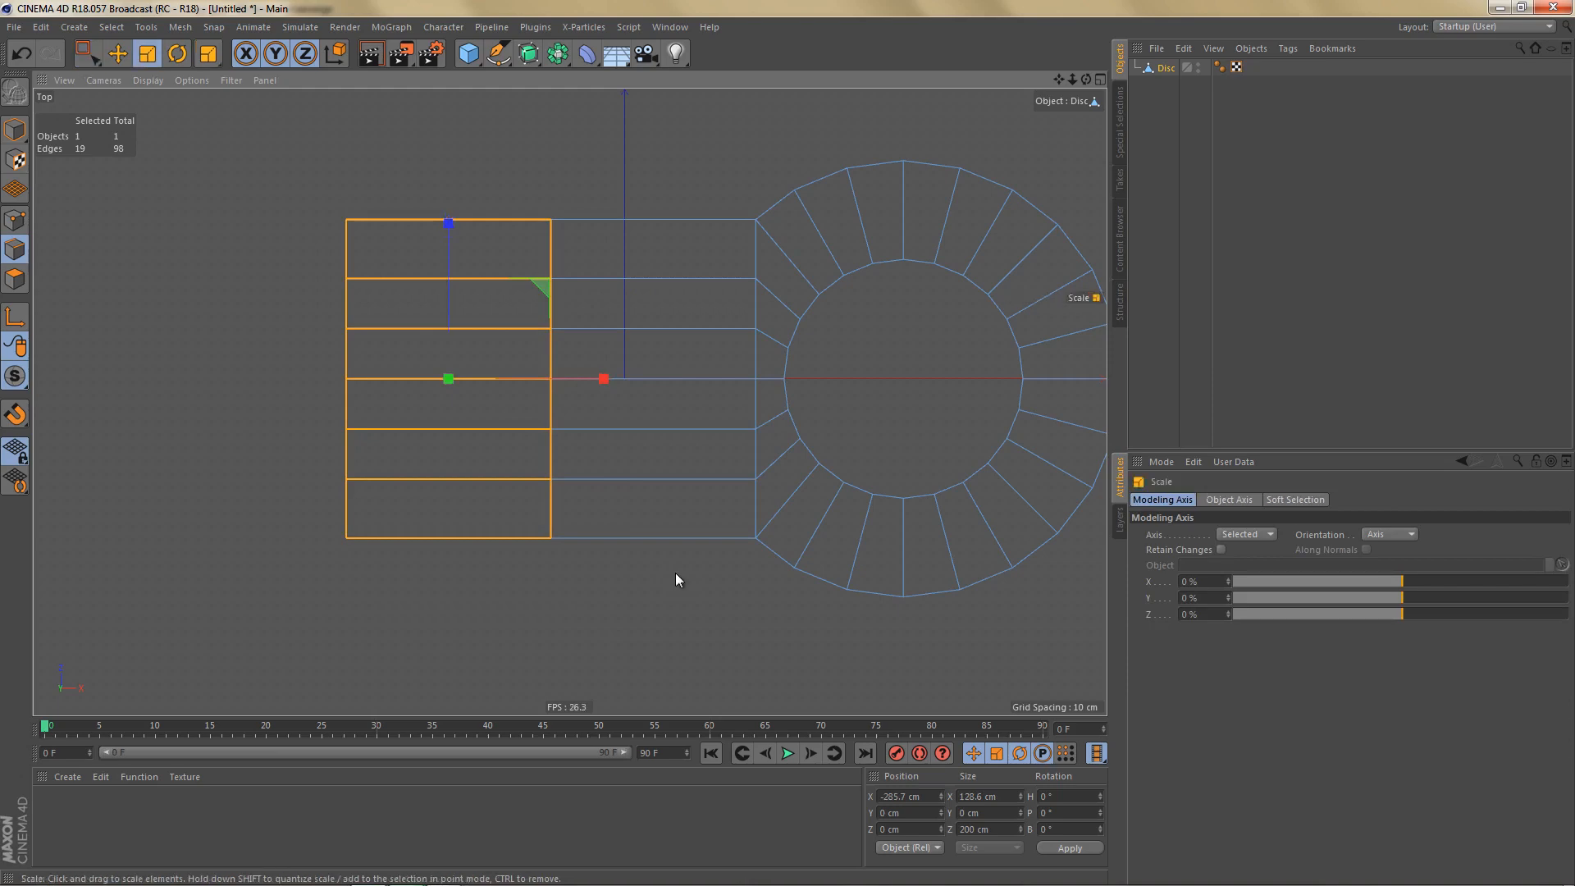
drag(1264, 579, 1214, 582)
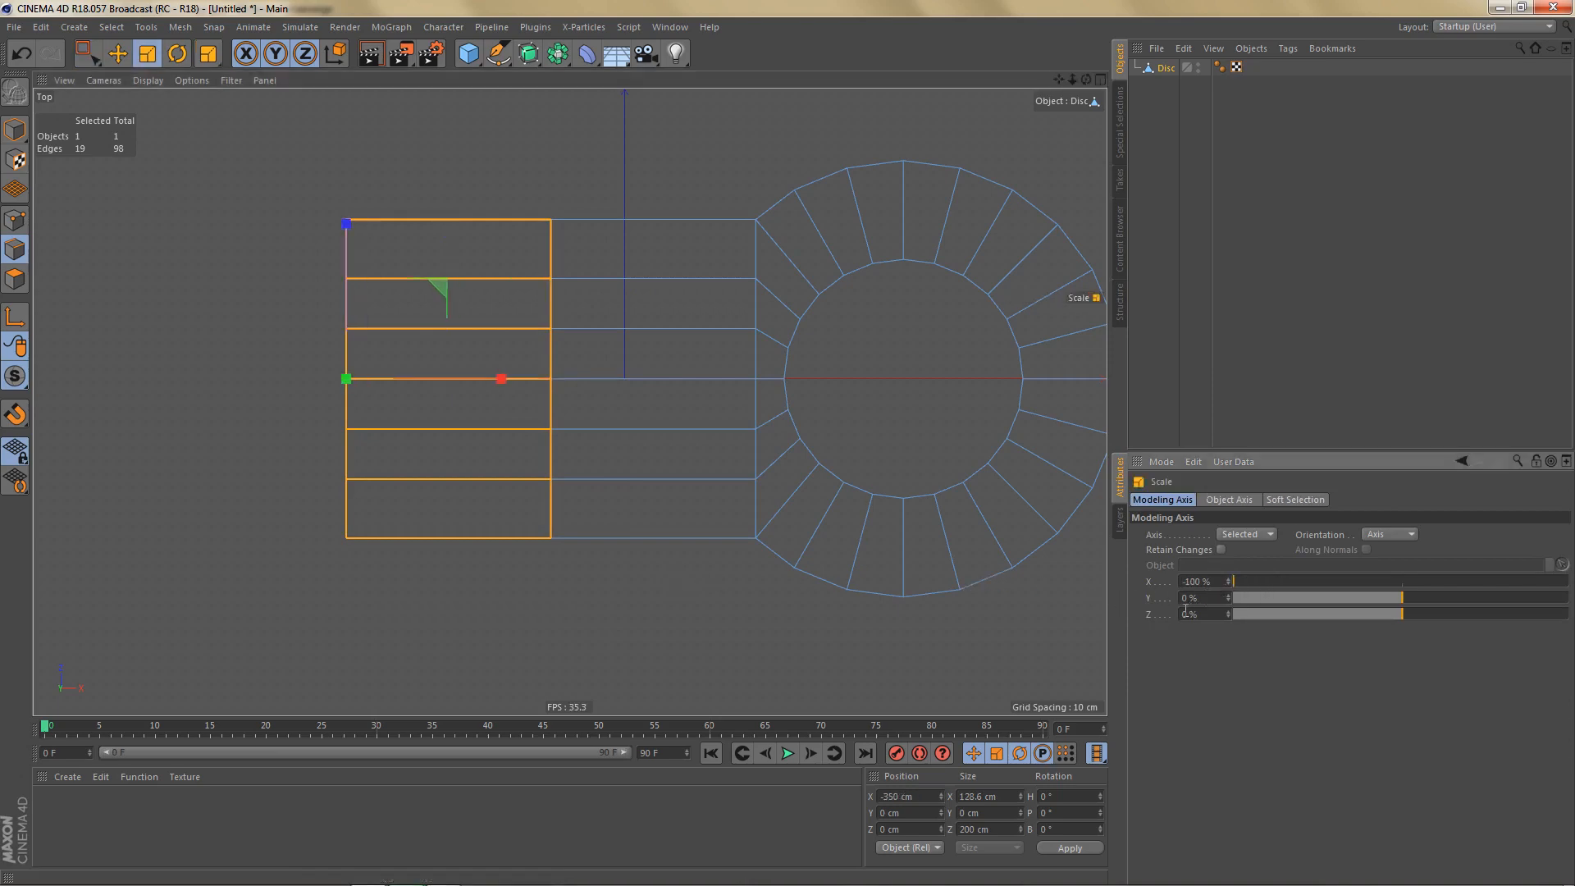
click(1008, 796)
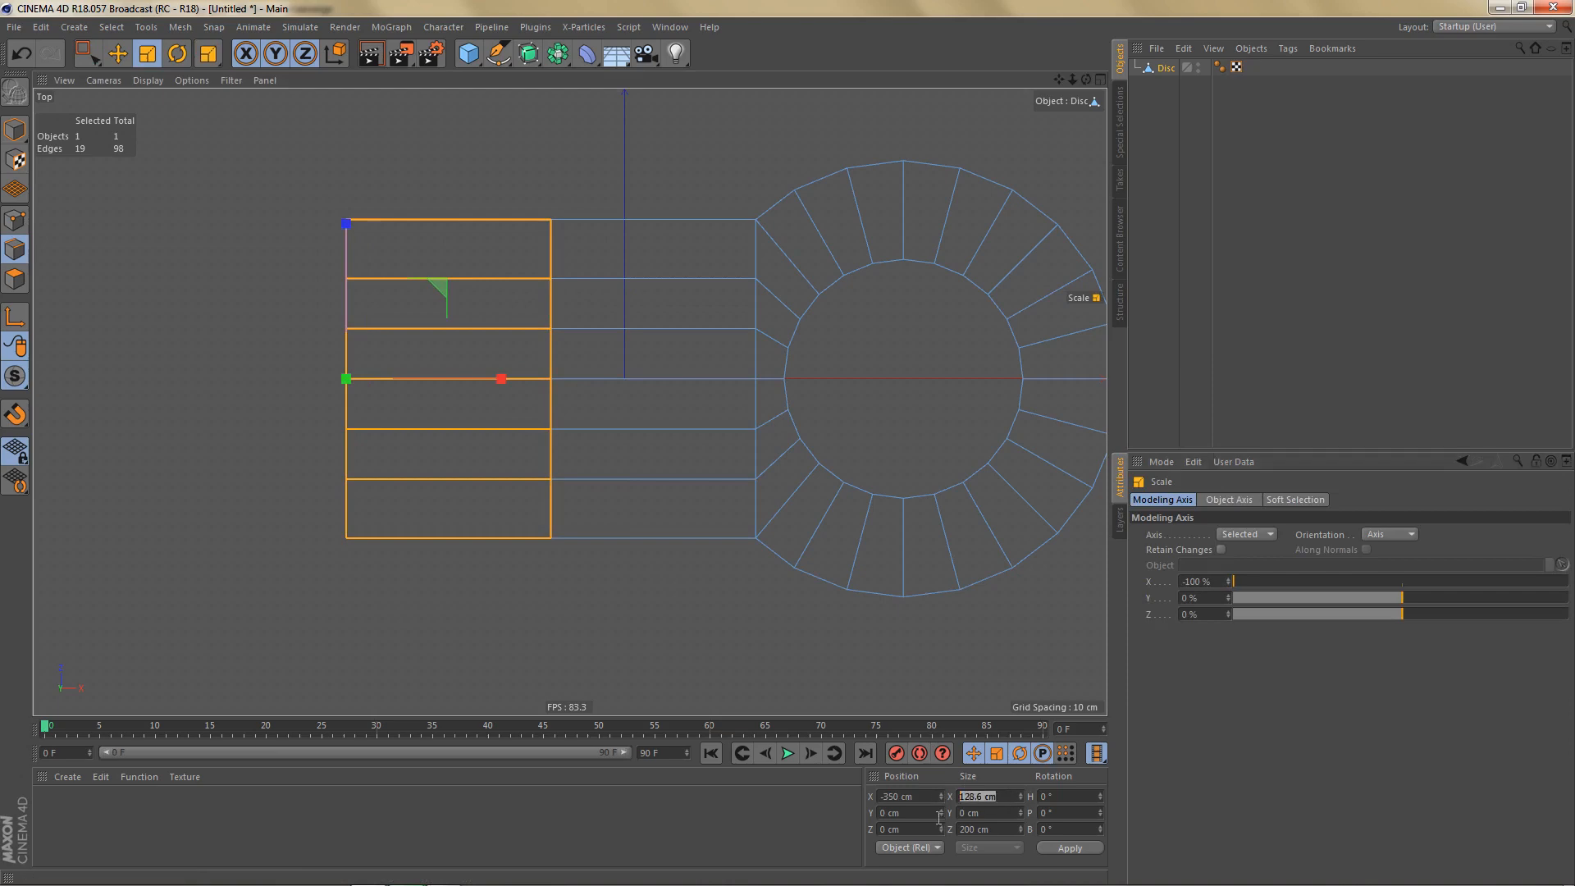
text(150)
key(Return)
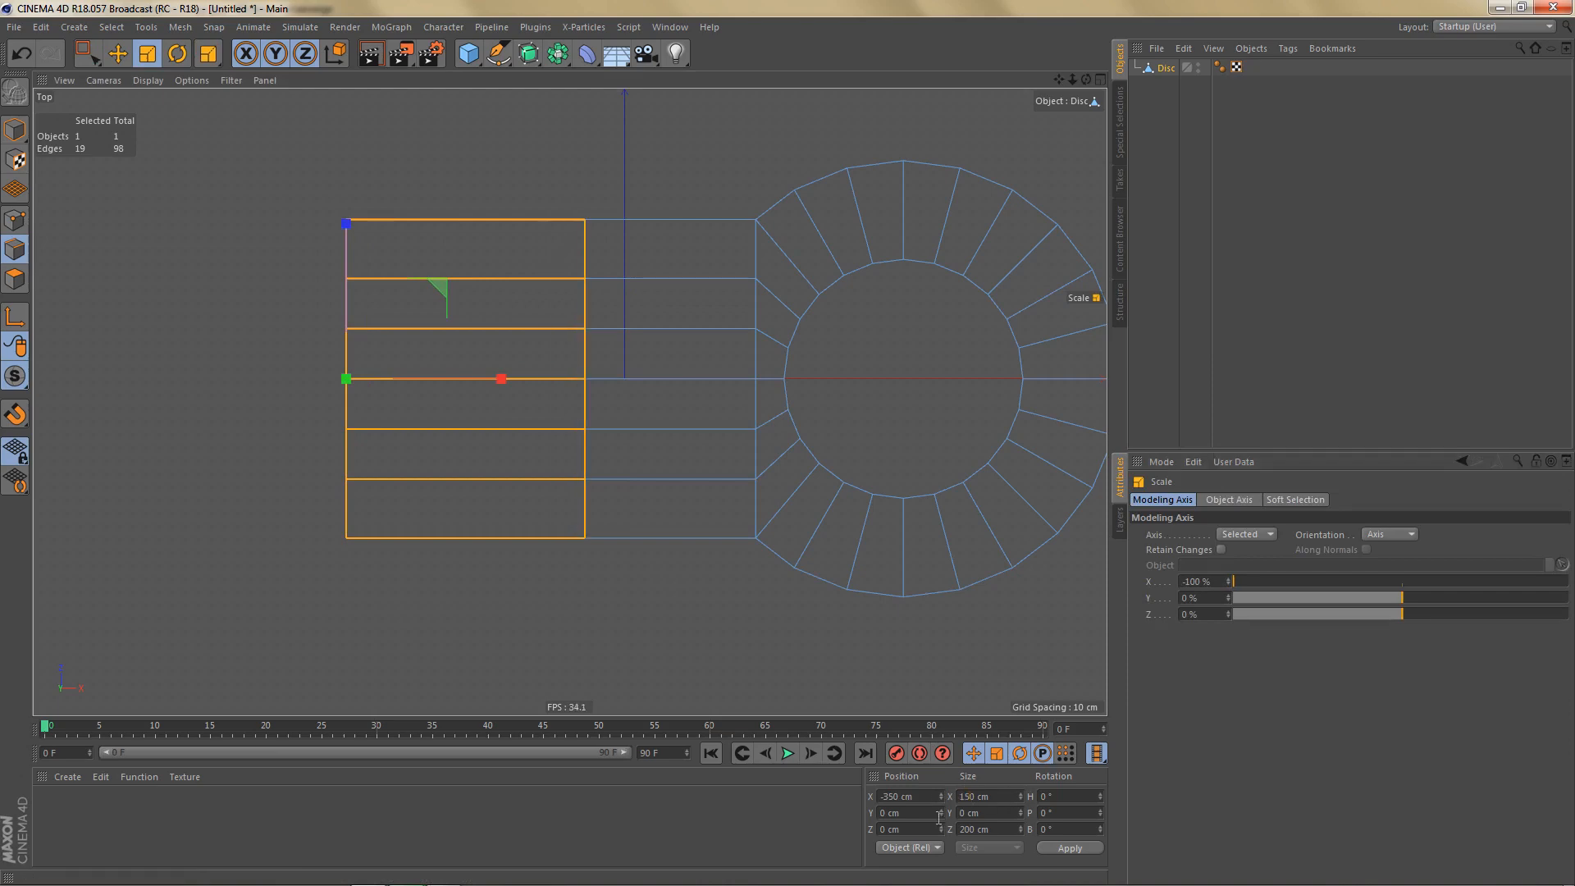
click(1198, 582)
text(0)
key(Return)
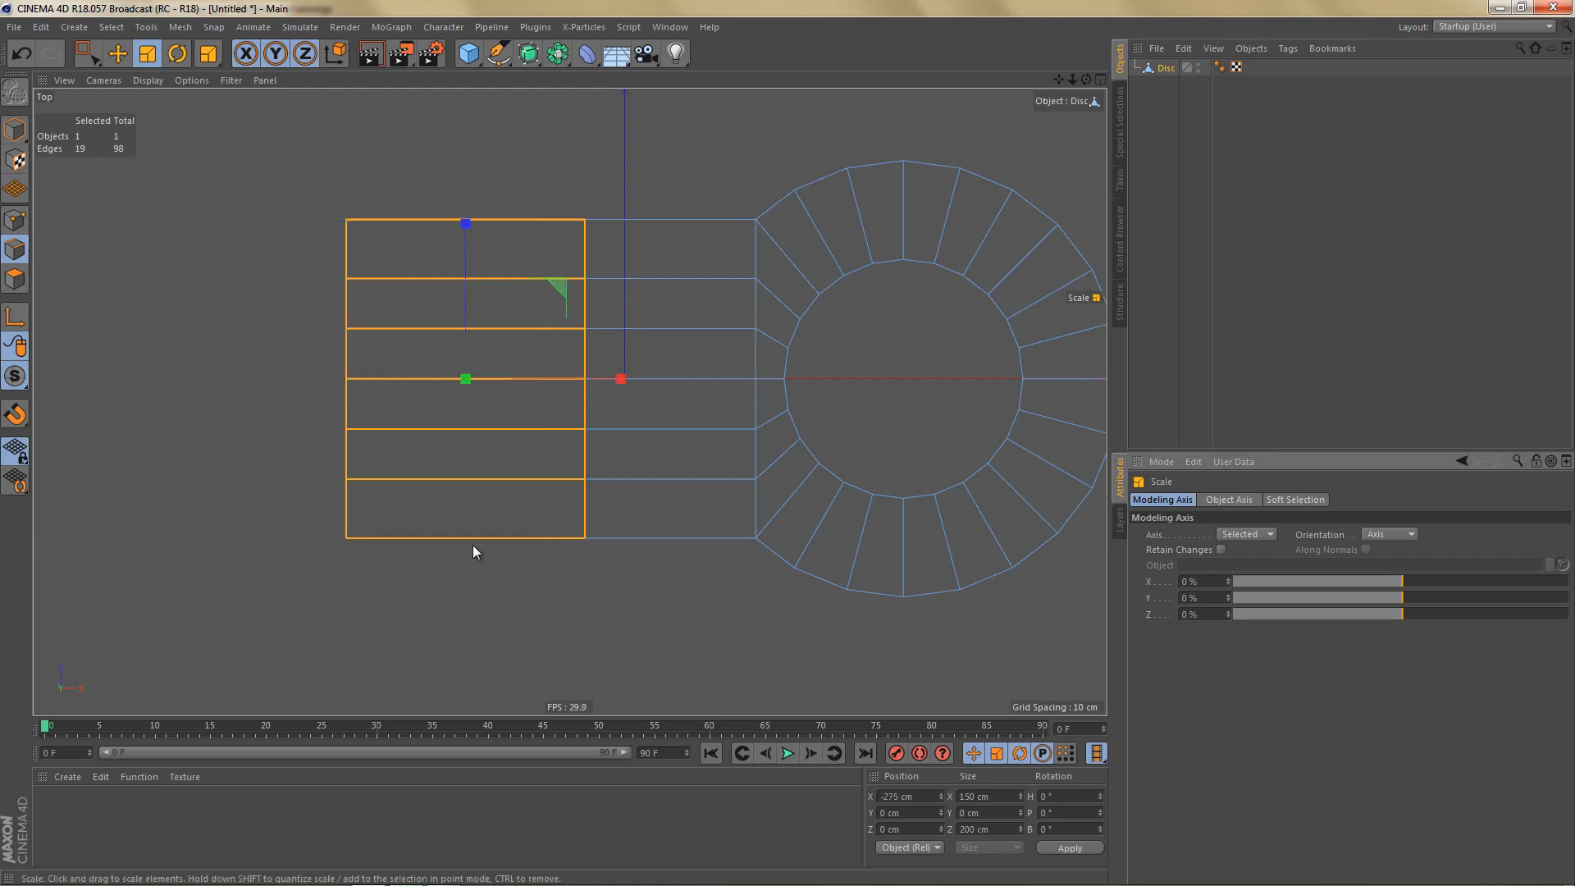
Ring-select the lengthwise edges of the arm's 150 cm end section and connect them with a crosswise cut through the middle.
key(u)
key(b)
click(418, 502)
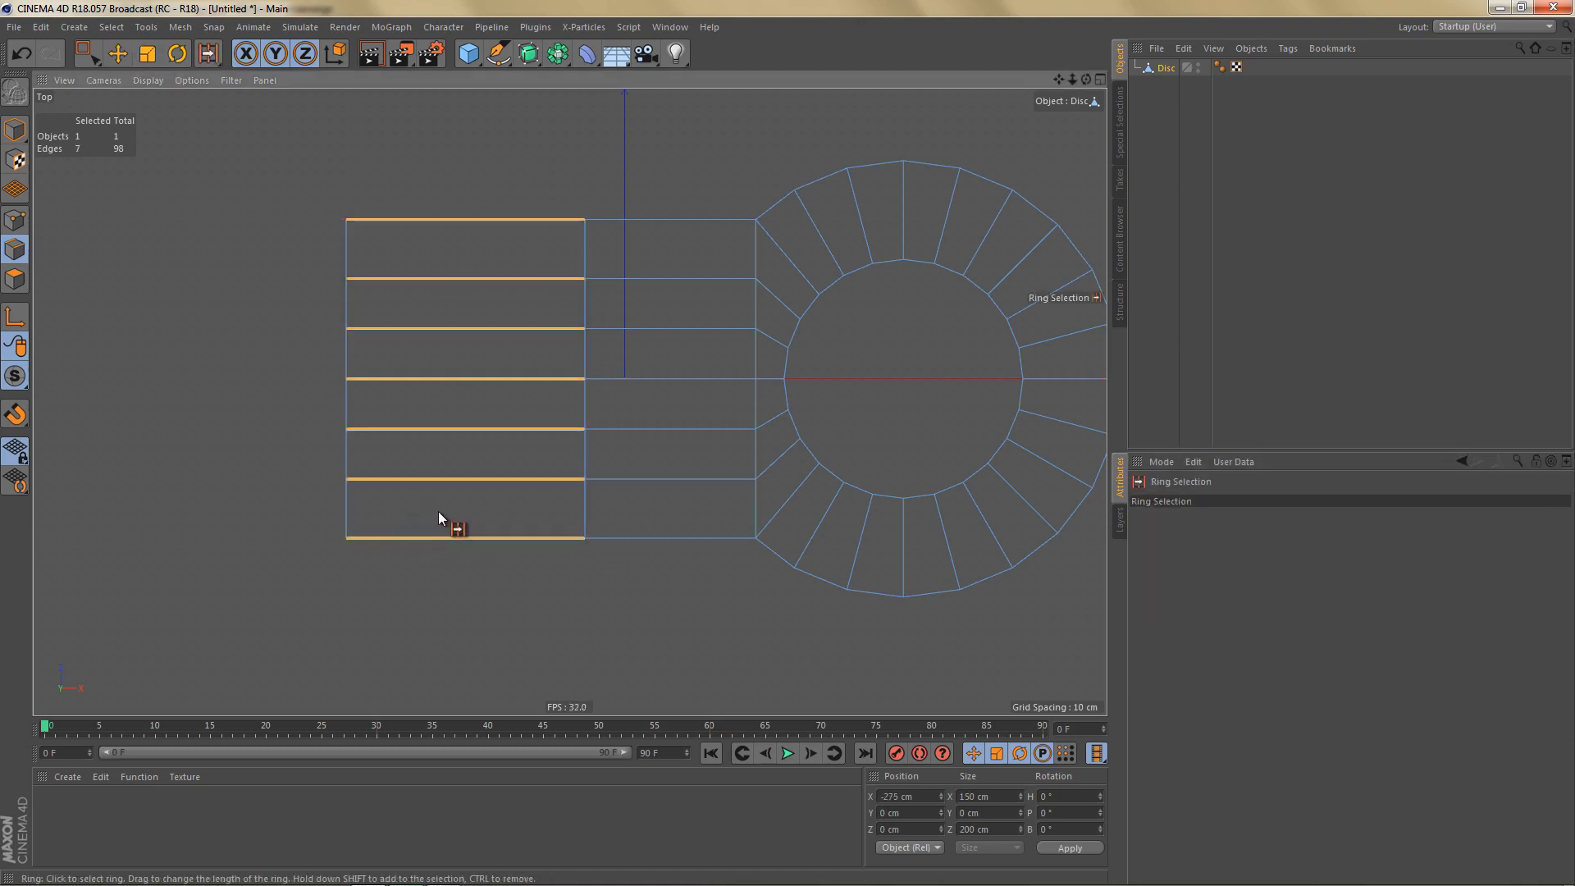
key(m)
key(m)
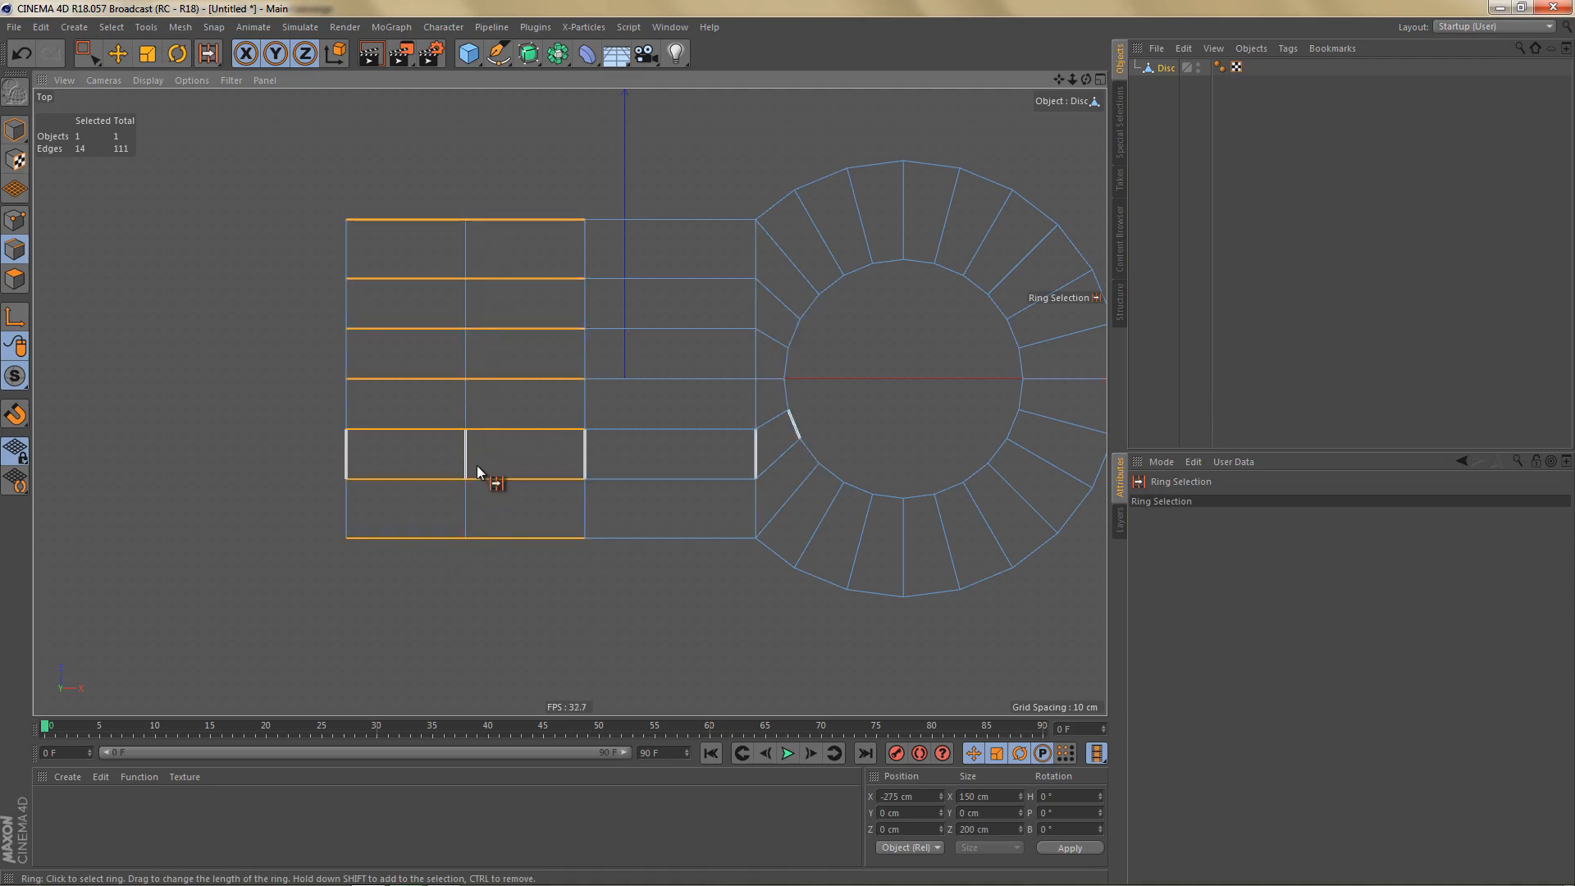
Consult the reference drawing for the base thickness and extrude all polygons by 37 cm with caps in the perspective view.
key(alt+Tab)
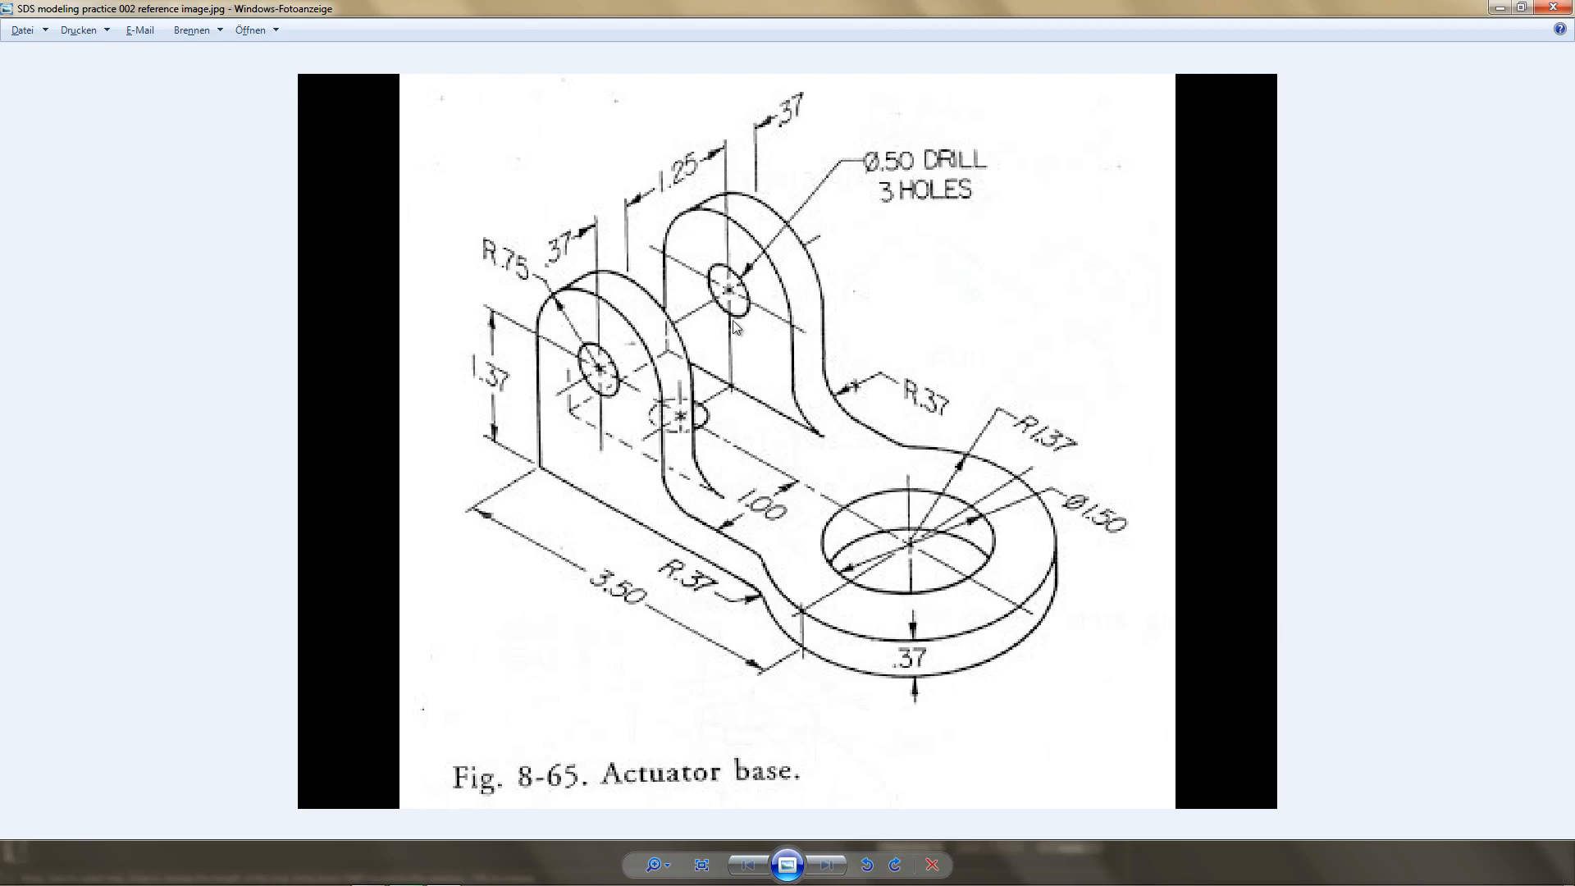
key(alt+Tab)
middle_click(459, 348)
alt+drag(553, 381, 550, 379)
alt+middle_drag(550, 379, 504, 375)
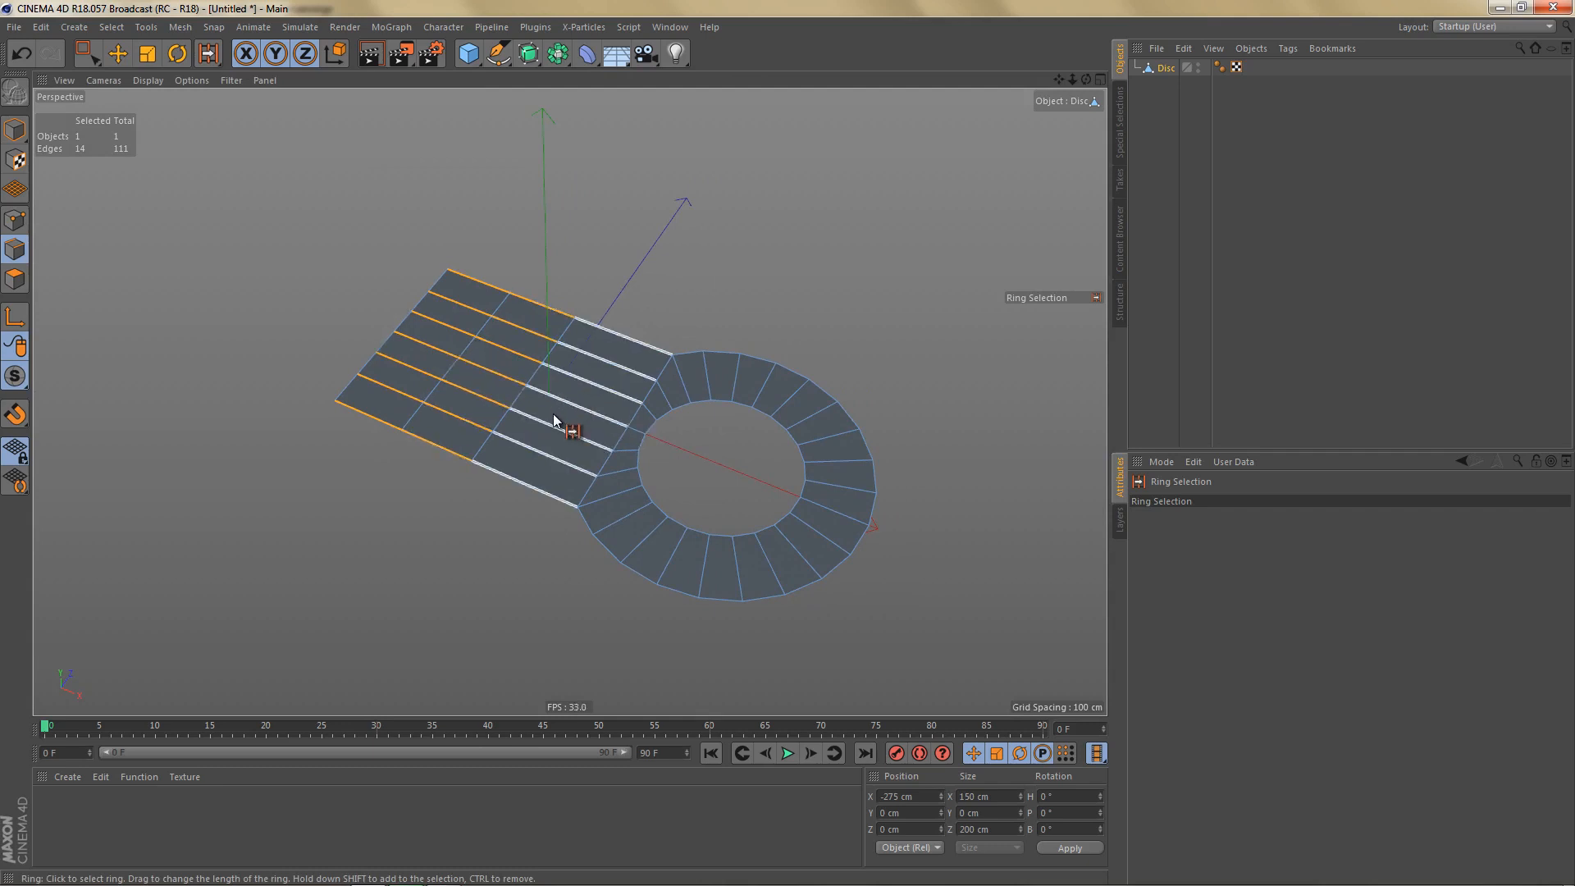
key(Return)
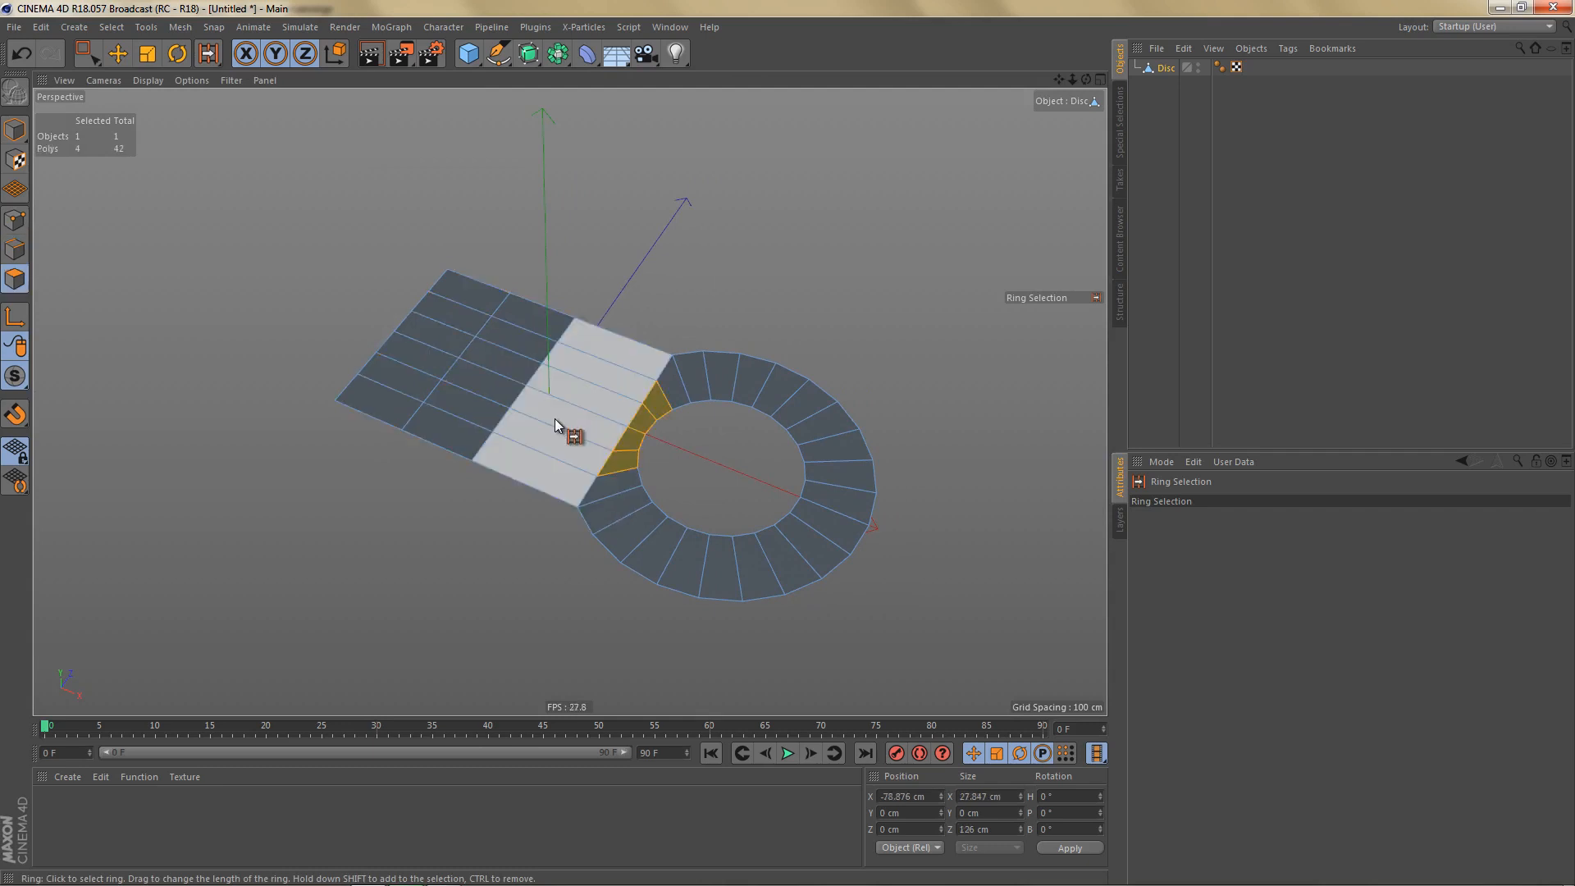
key(ctrl+a)
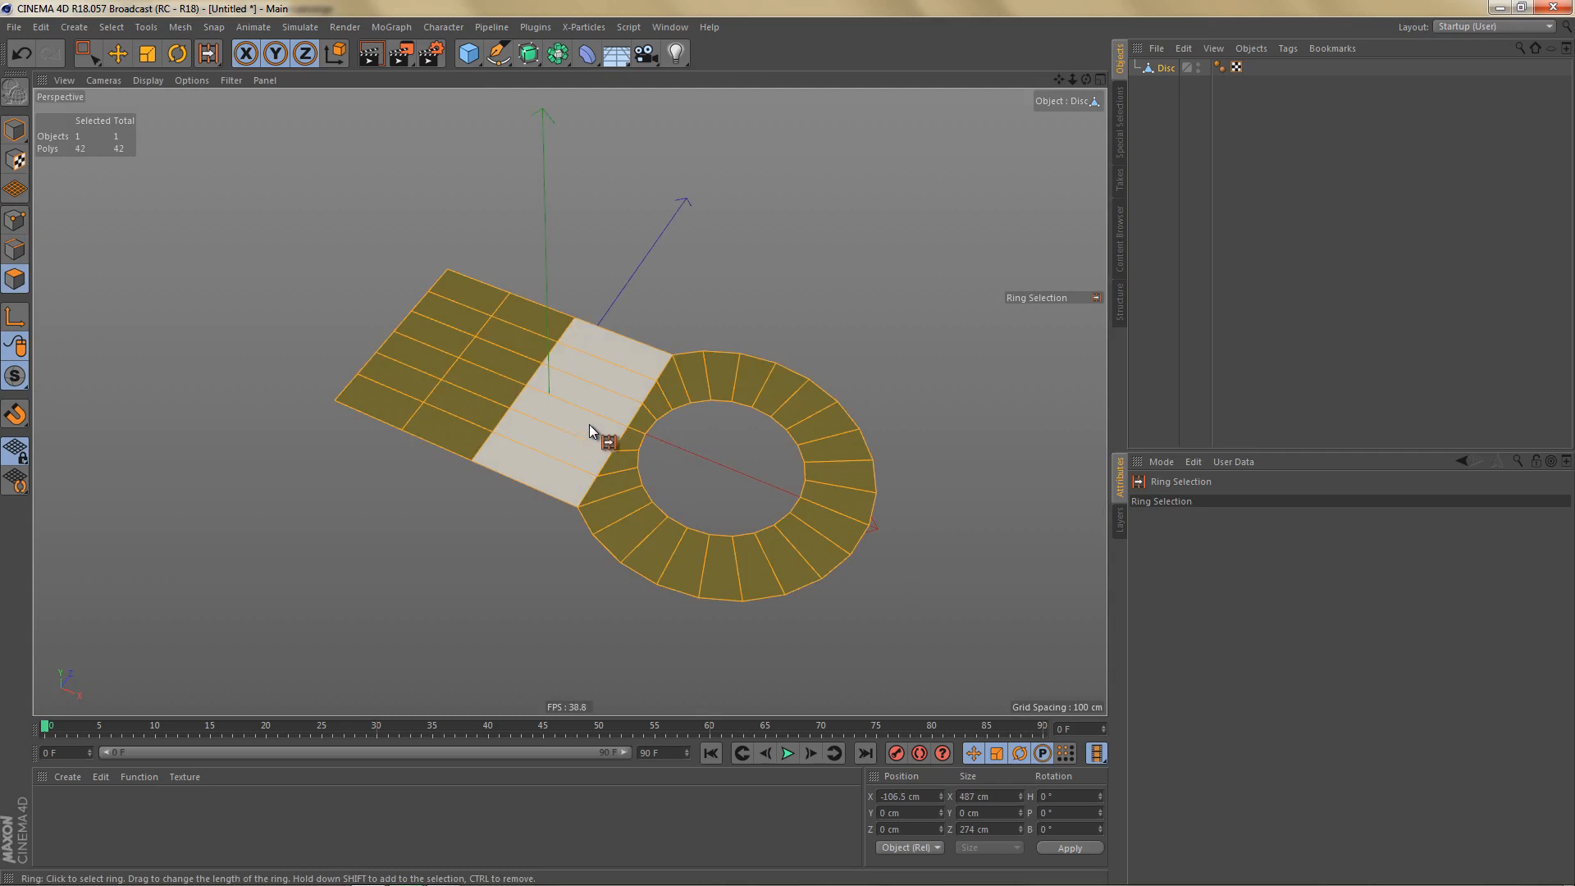
key(d)
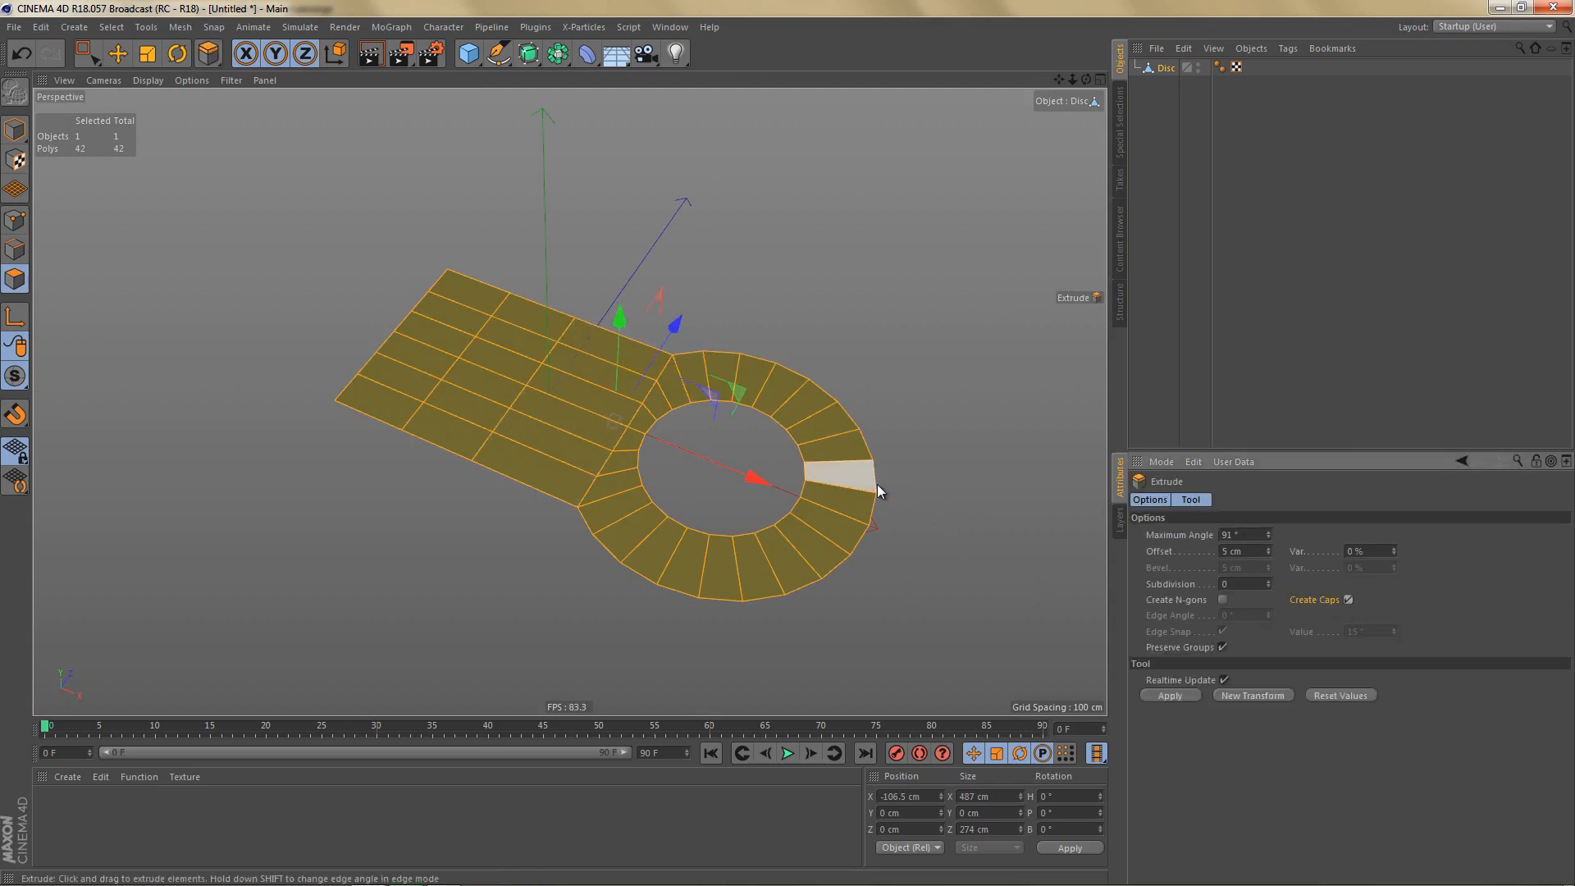
key(alt+Tab)
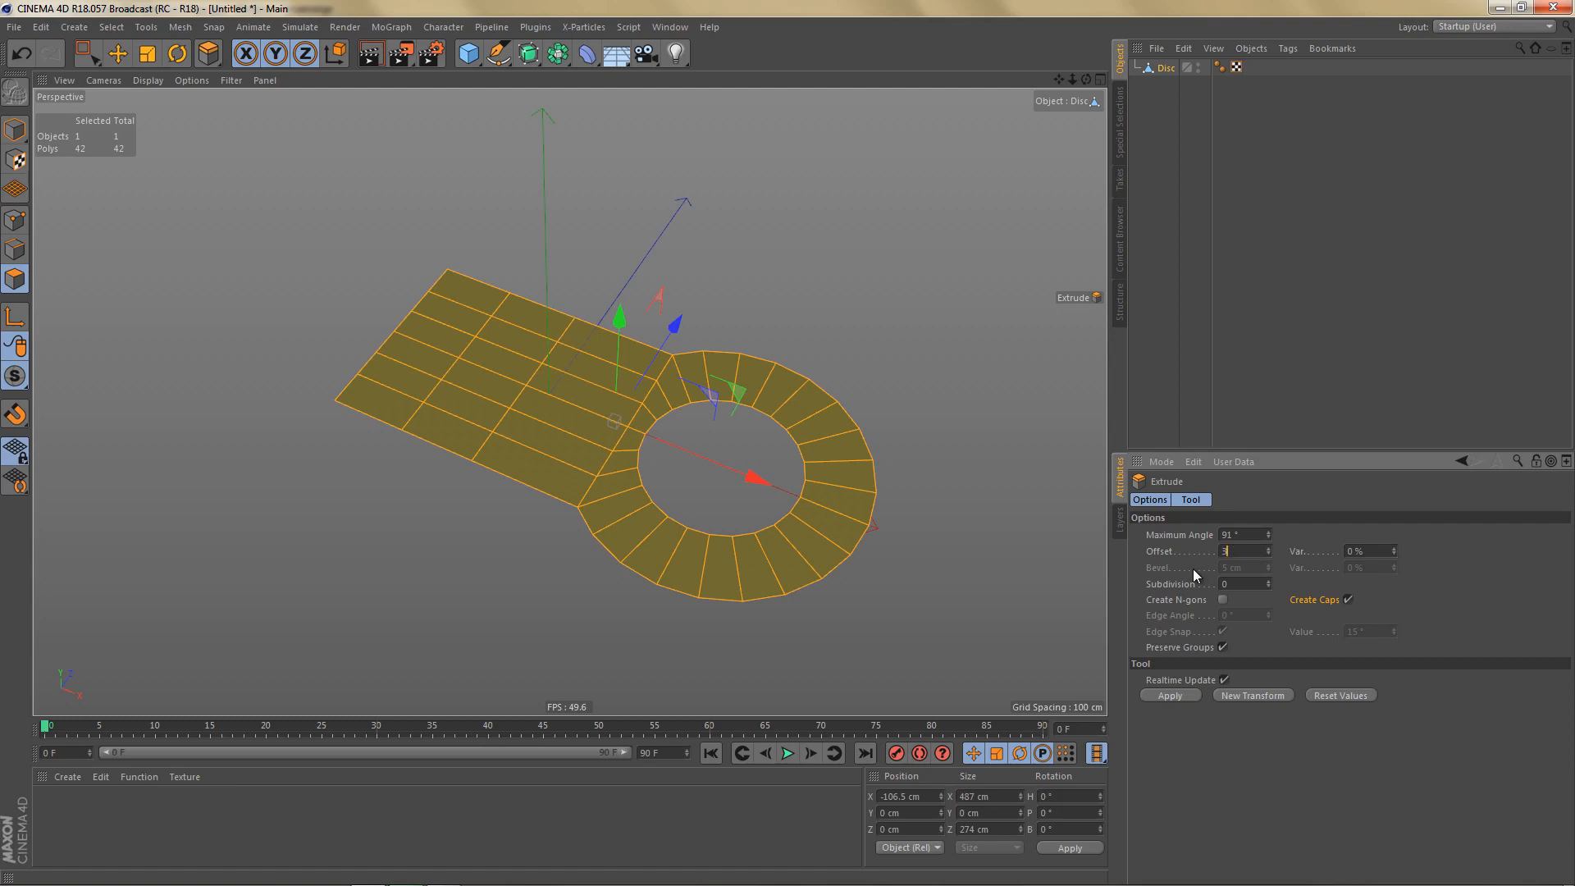
key(Return)
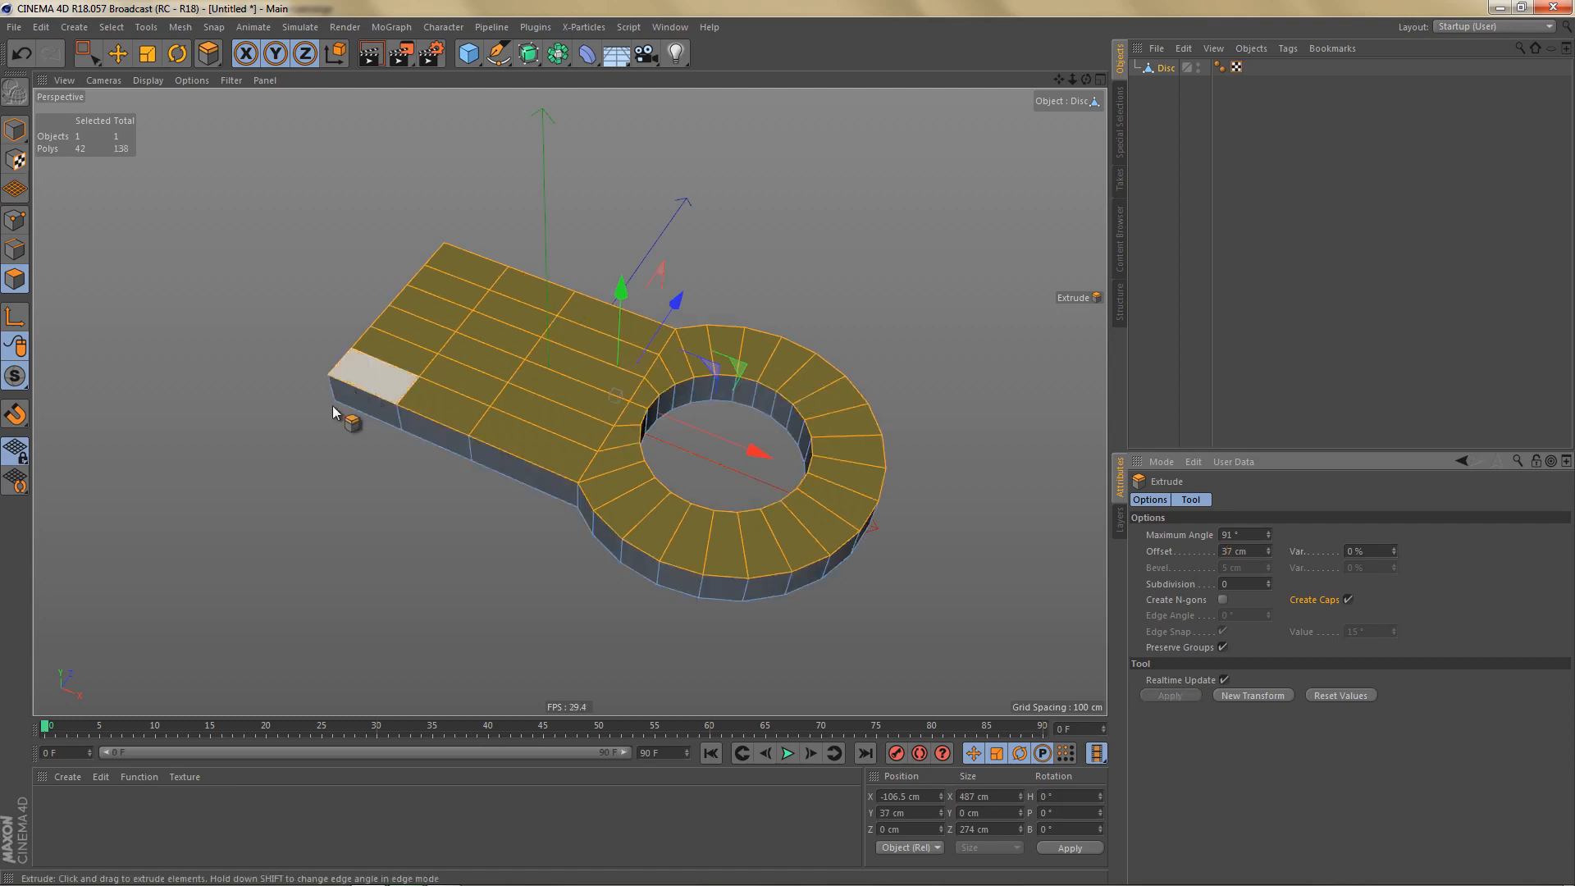
Extrude the two top polygons along the arm end's front side by 100 cm, with realtime update and caps disabled.
click(383, 371)
shift+click(452, 404)
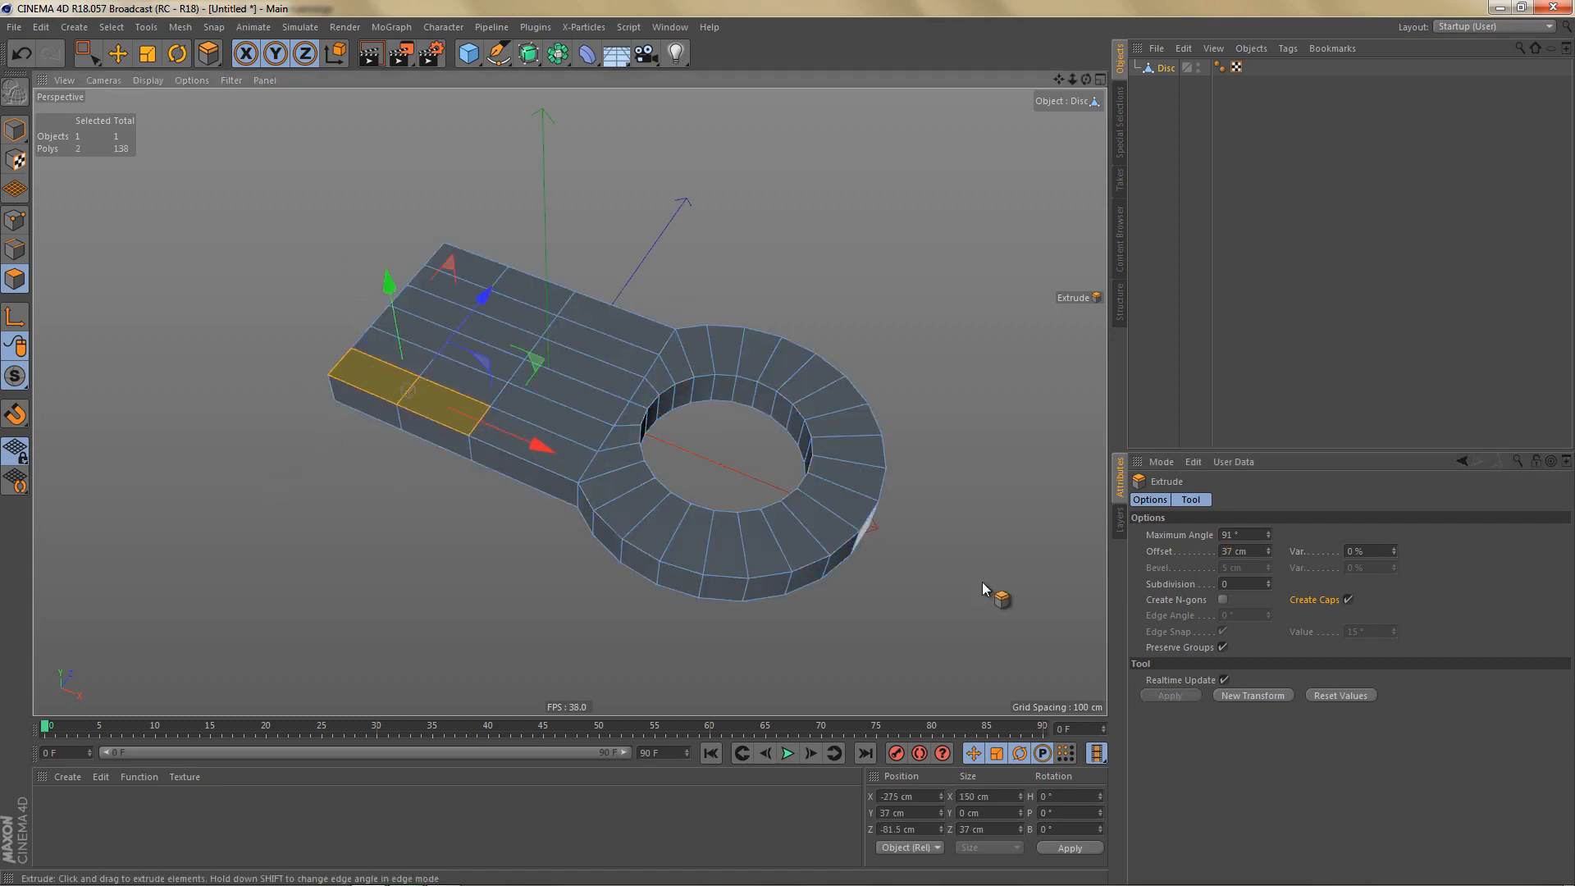
click(1224, 680)
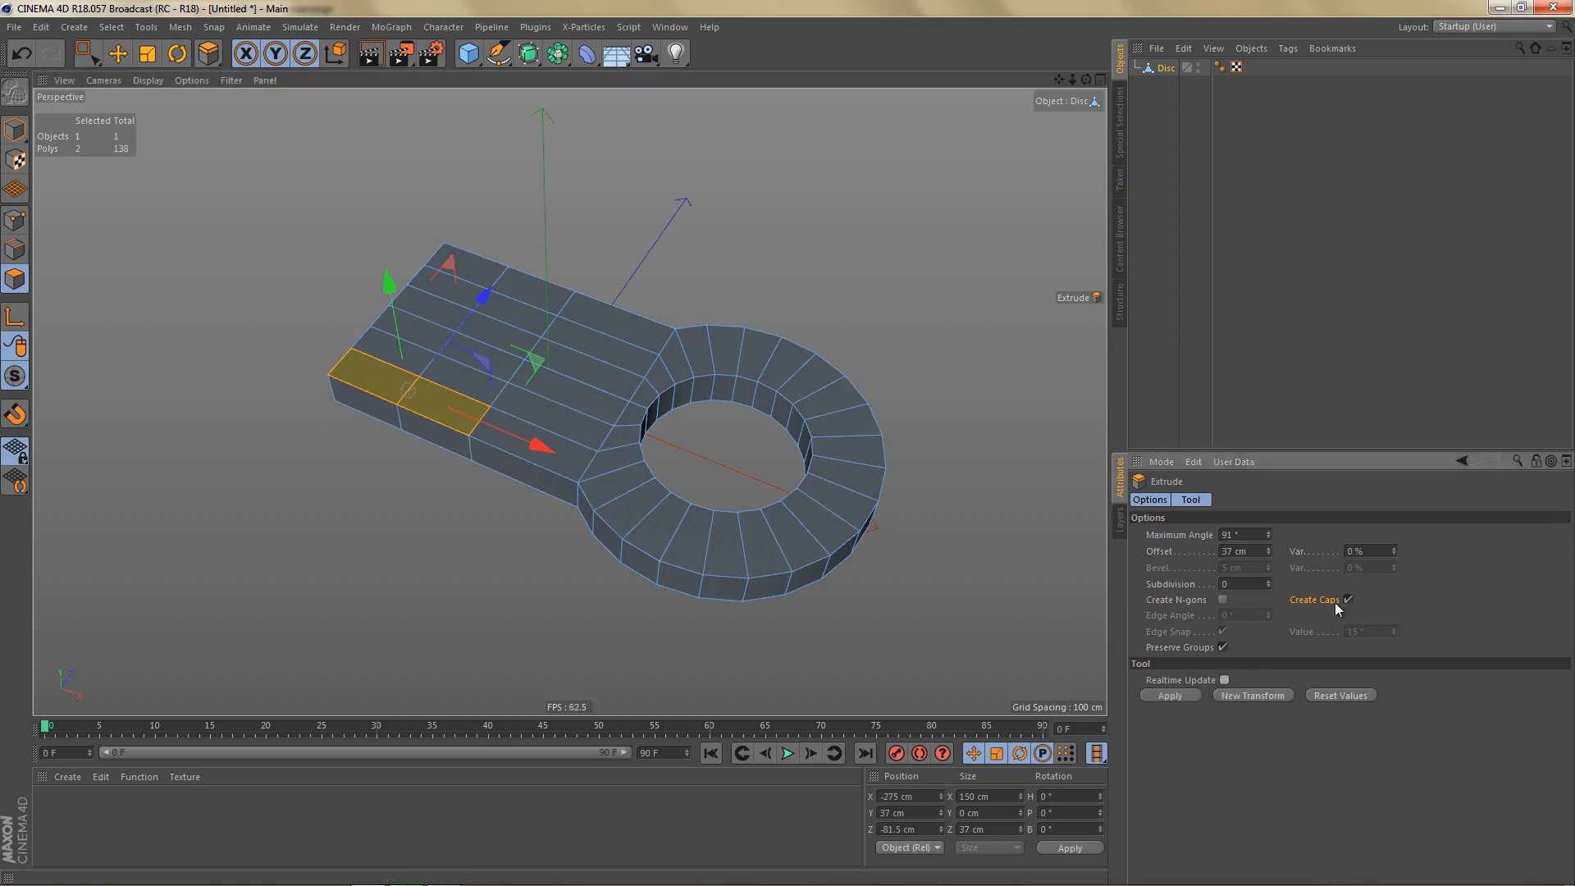
click(1350, 599)
drag(1262, 552, 1147, 562)
text(100)
key(Return)
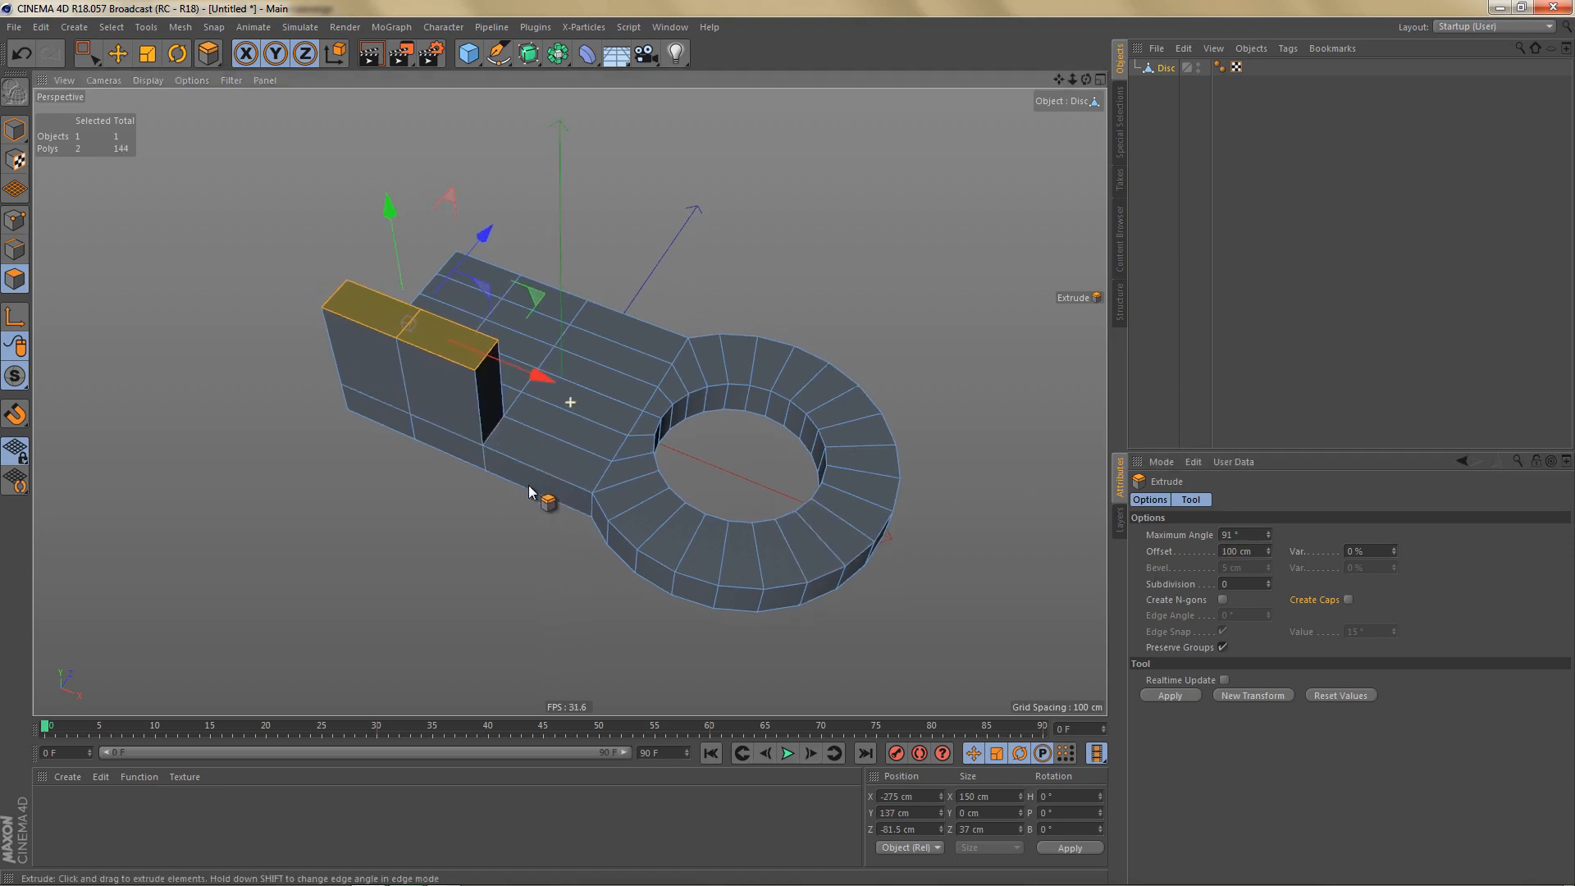
Delete all points of the mesh above the lengthwise centerline in the top view and return to the perspective view.
middle_click(821, 287)
middle_click(821, 287)
scroll(704, 407, down, 2)
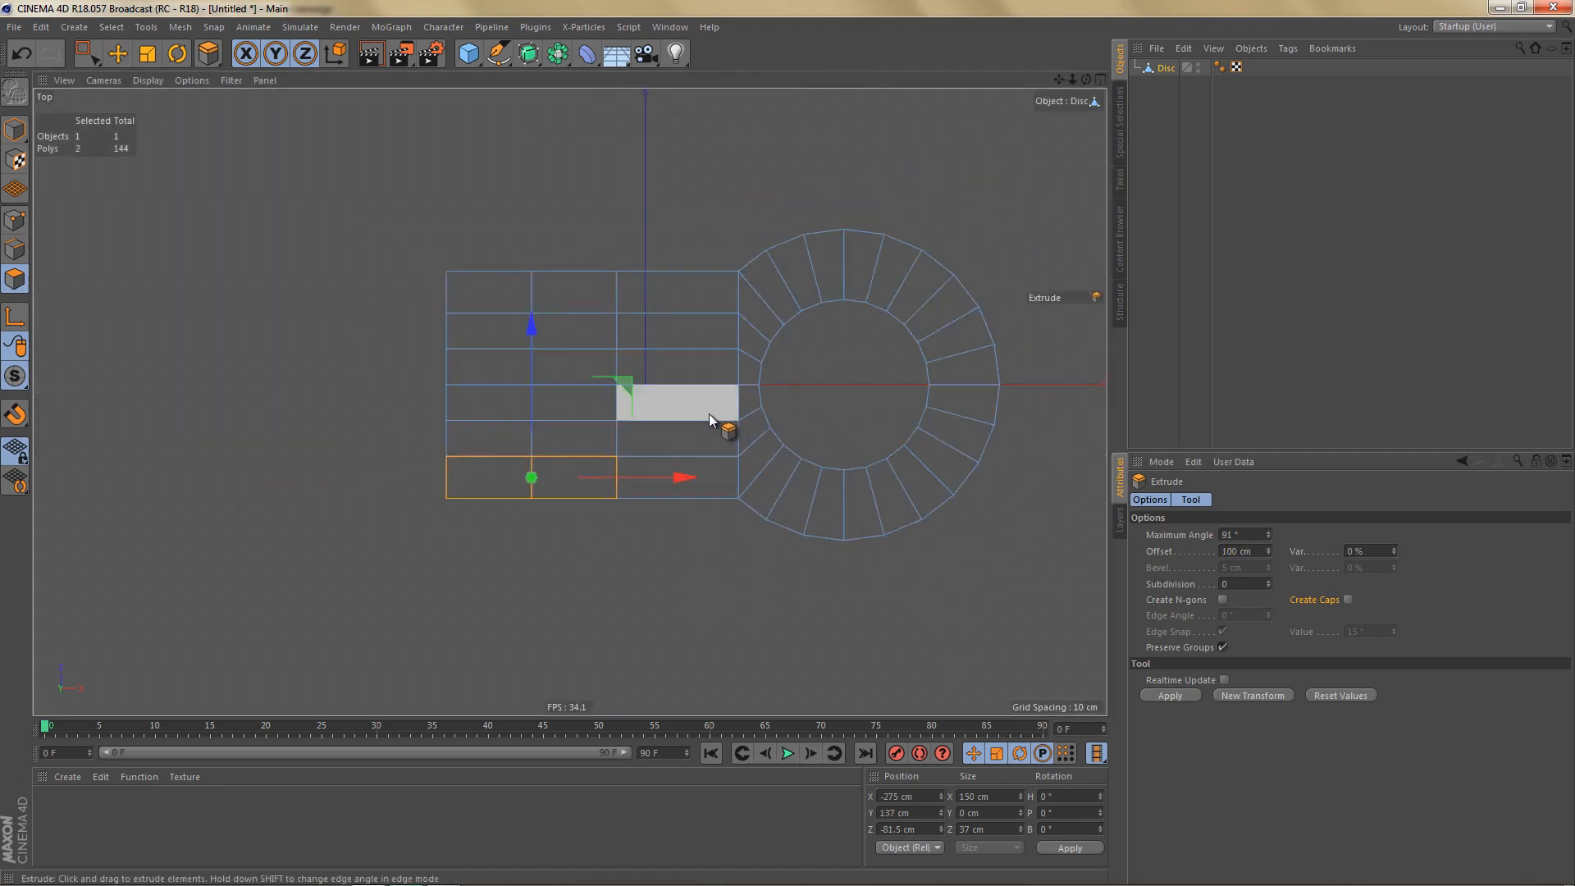
middle_drag(714, 413, 671, 427)
key(Return)
key(0)
drag(346, 219, 1045, 389)
key(Delete)
middle_click(832, 397)
middle_click(455, 278)
mouse_move(632, 366)
alt+mouse_down()
mouse_move(628, 407)
mouse_move(612, 387)
alt+mouse_up()
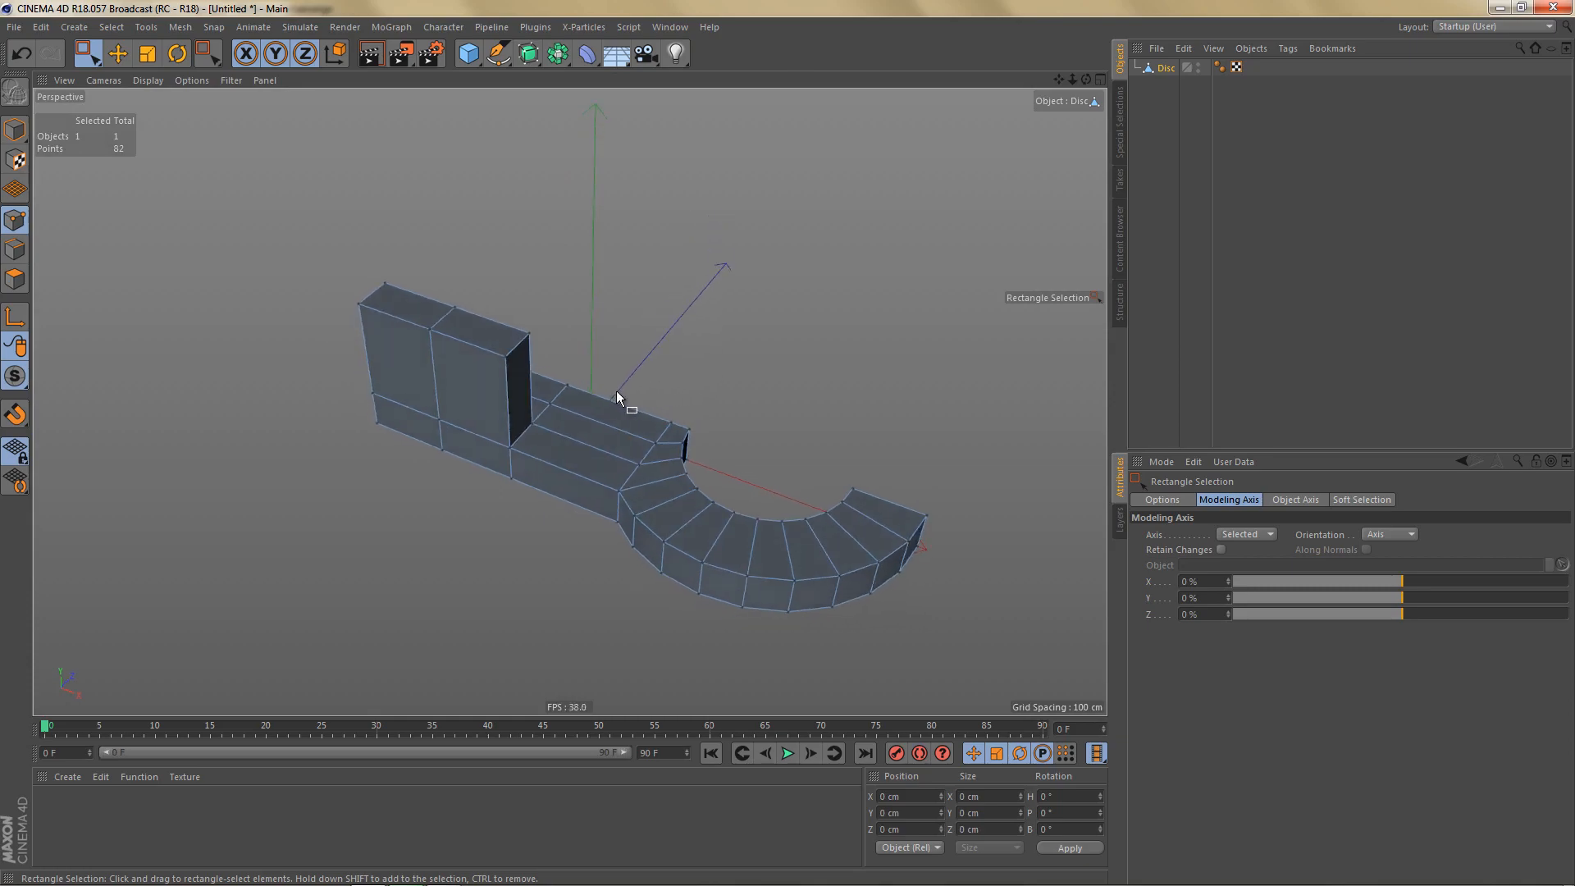
Examine the upright lug in the actuator base reference drawing and browse the installed plugins.
key(alt+Tab)
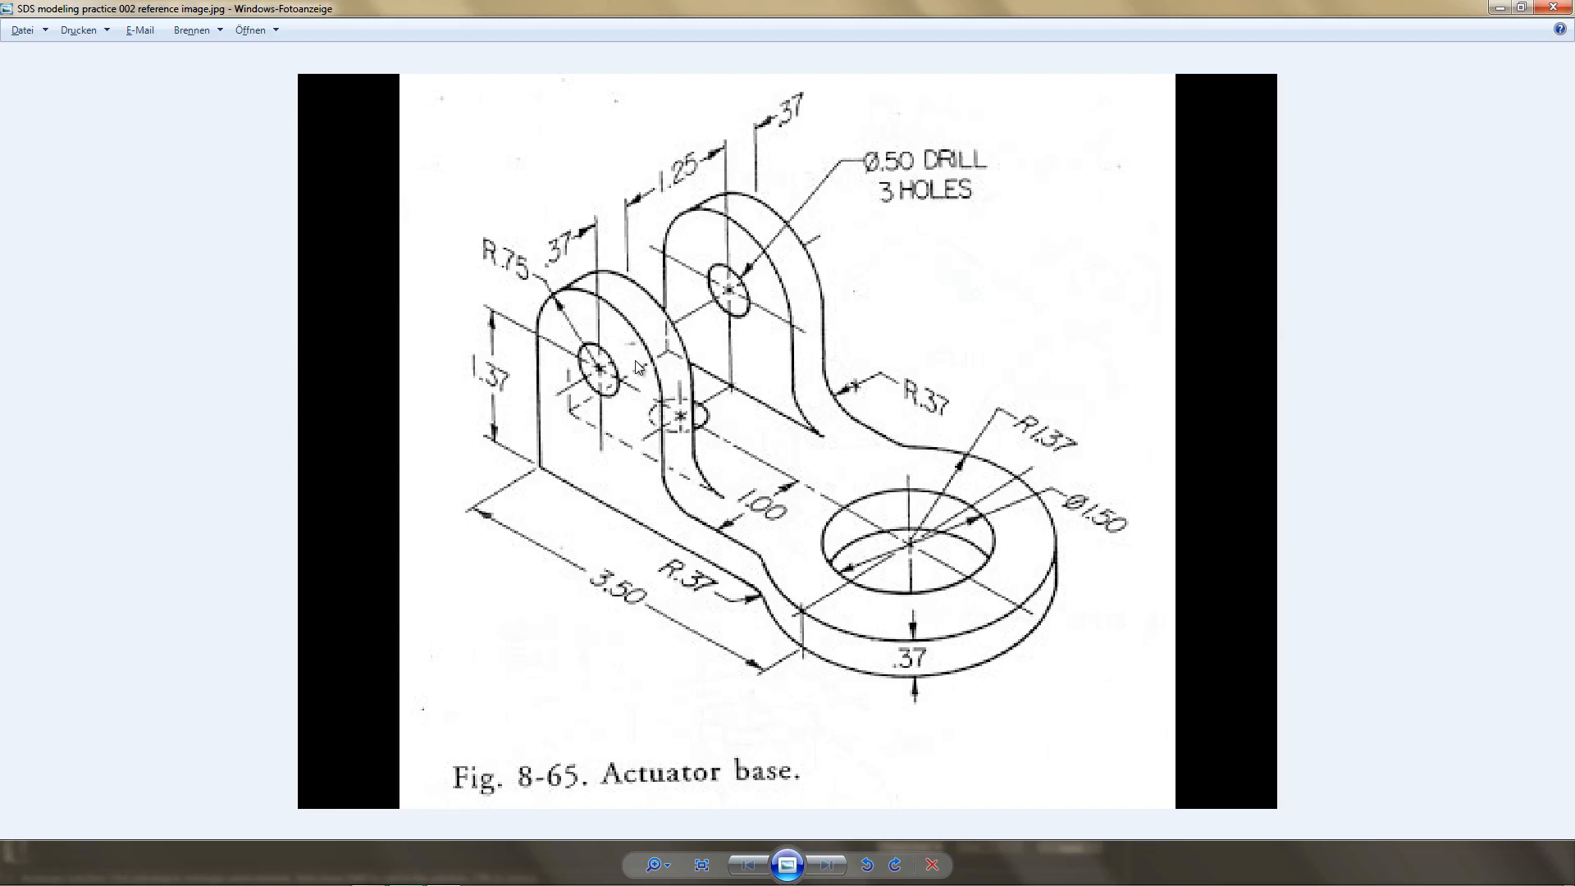
key(alt+Tab)
alt+drag(615, 415, 548, 382)
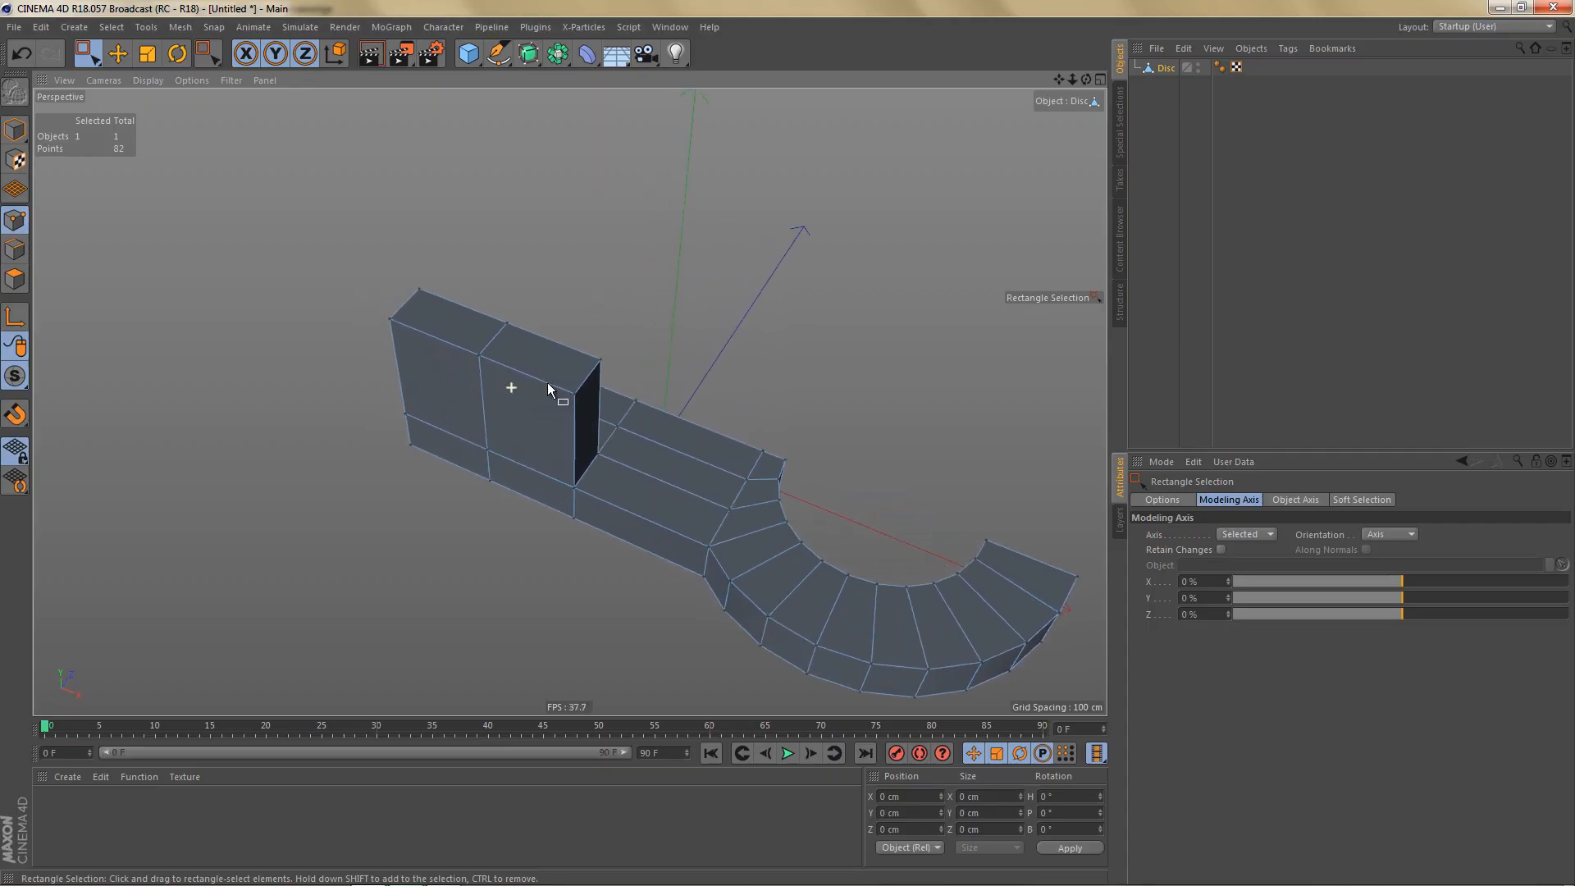
click(535, 27)
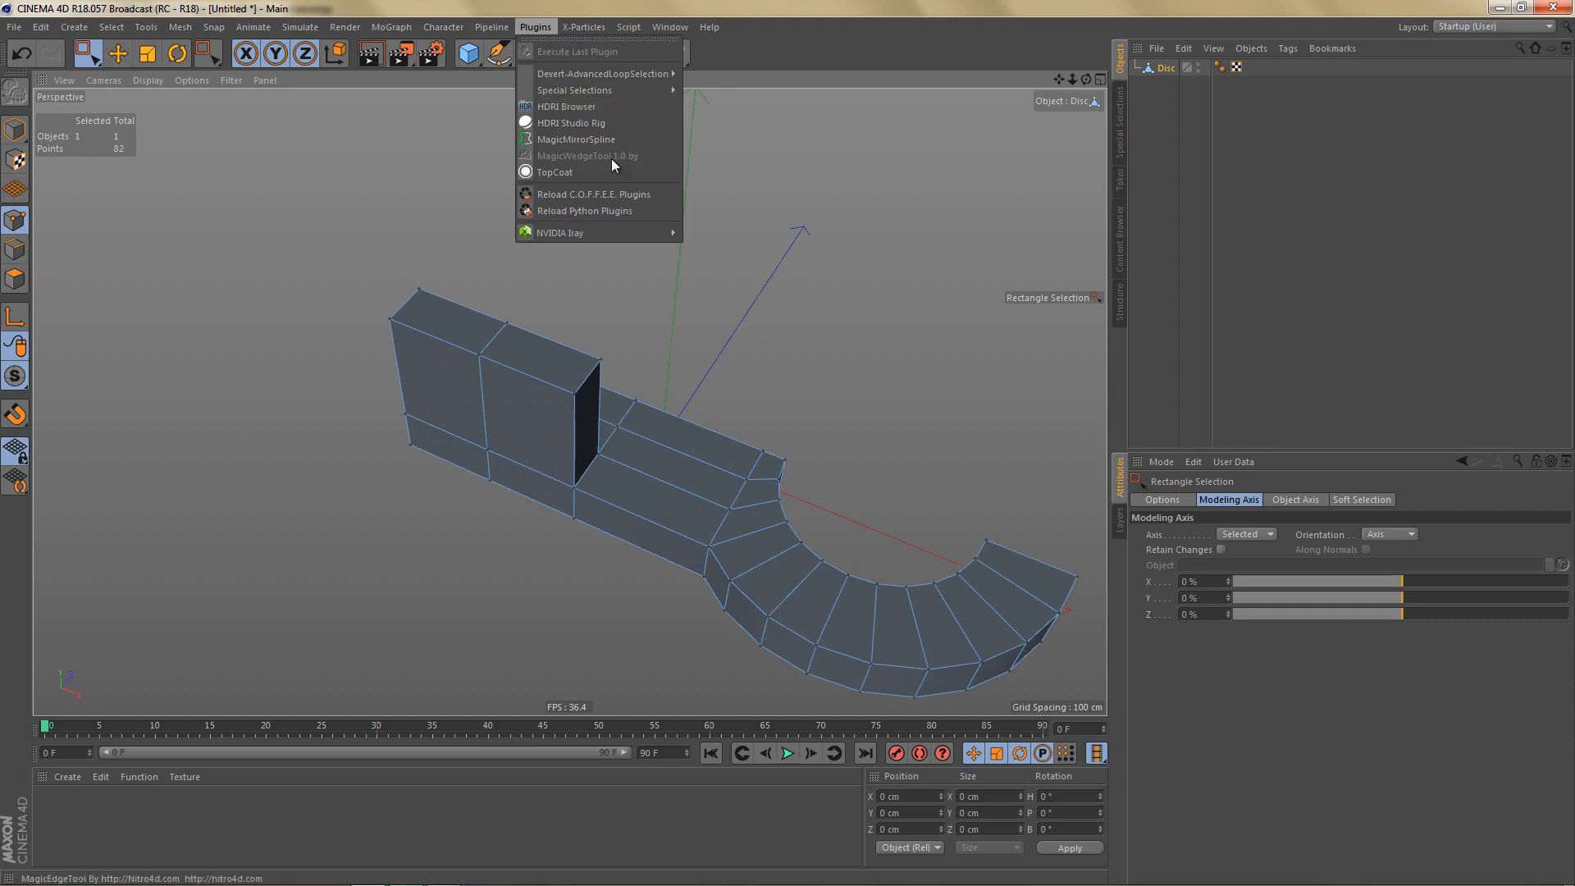
click(757, 51)
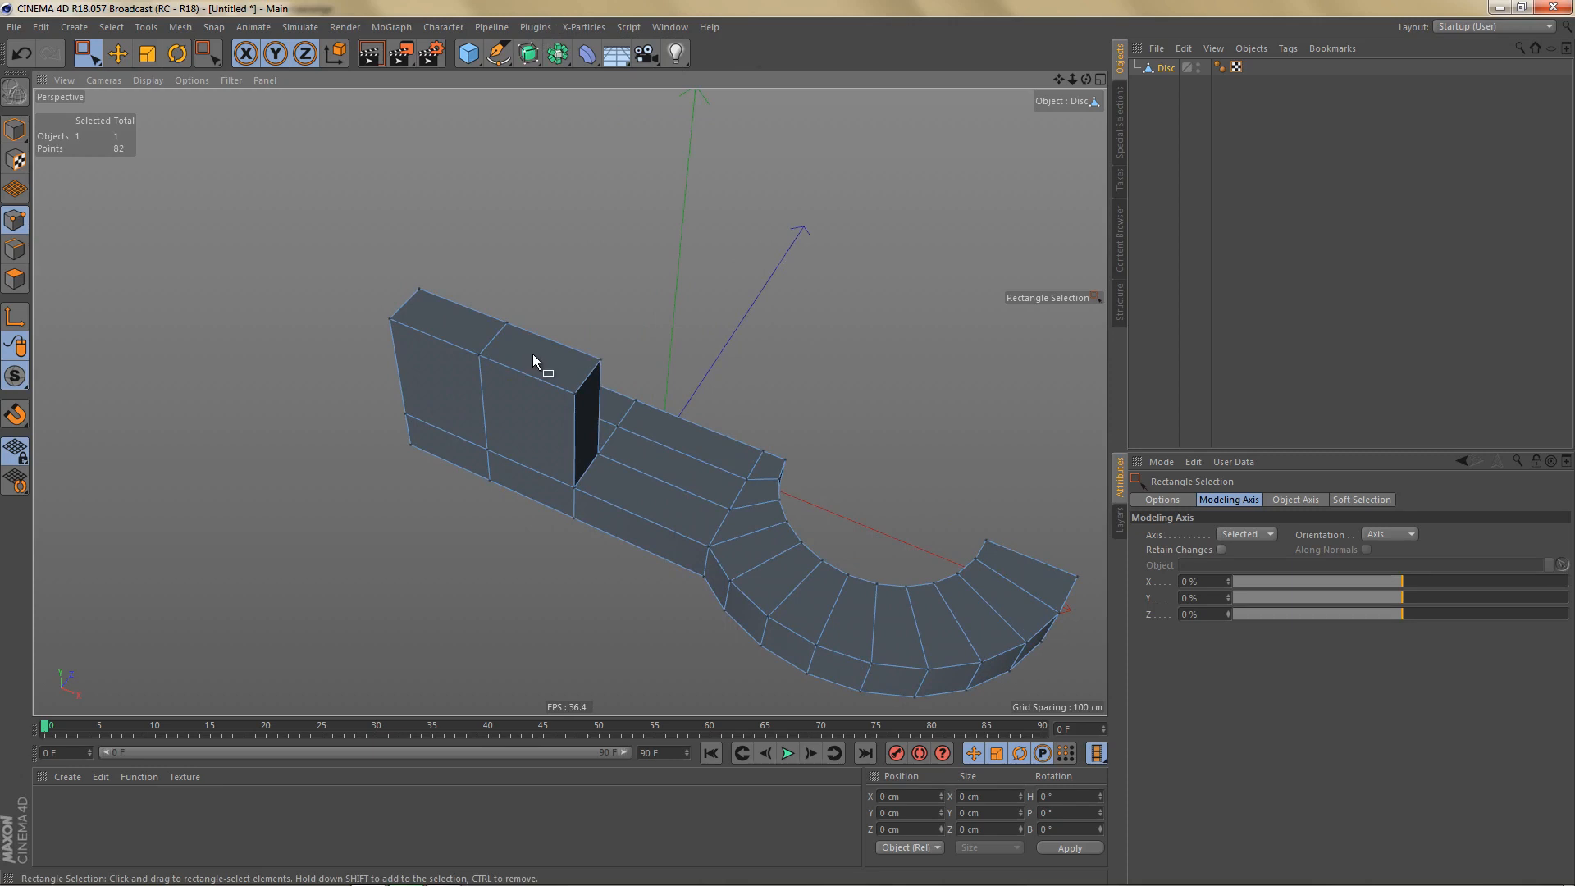
Delete the lug's top polygon on the side nearer the ring.
key(Return)
key(Return)
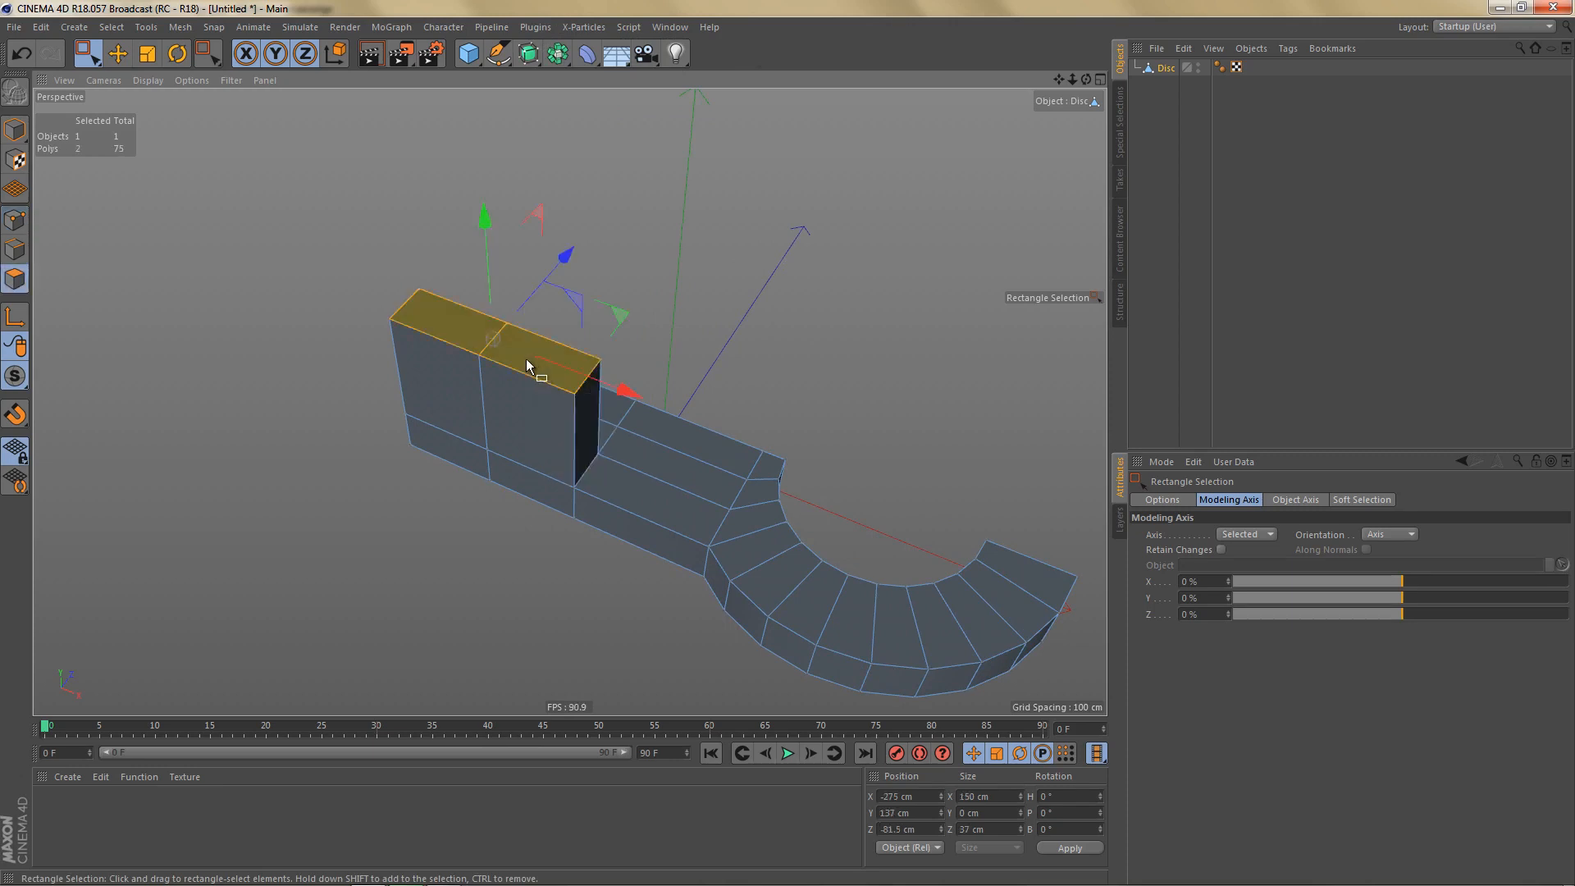
key(9)
click(515, 354)
key(Delete)
Wedge the remaining top polygon of the lug around its inner edge with MagicWedgeTool, using angle -180 and 8 subdivisions.
click(435, 307)
click(537, 27)
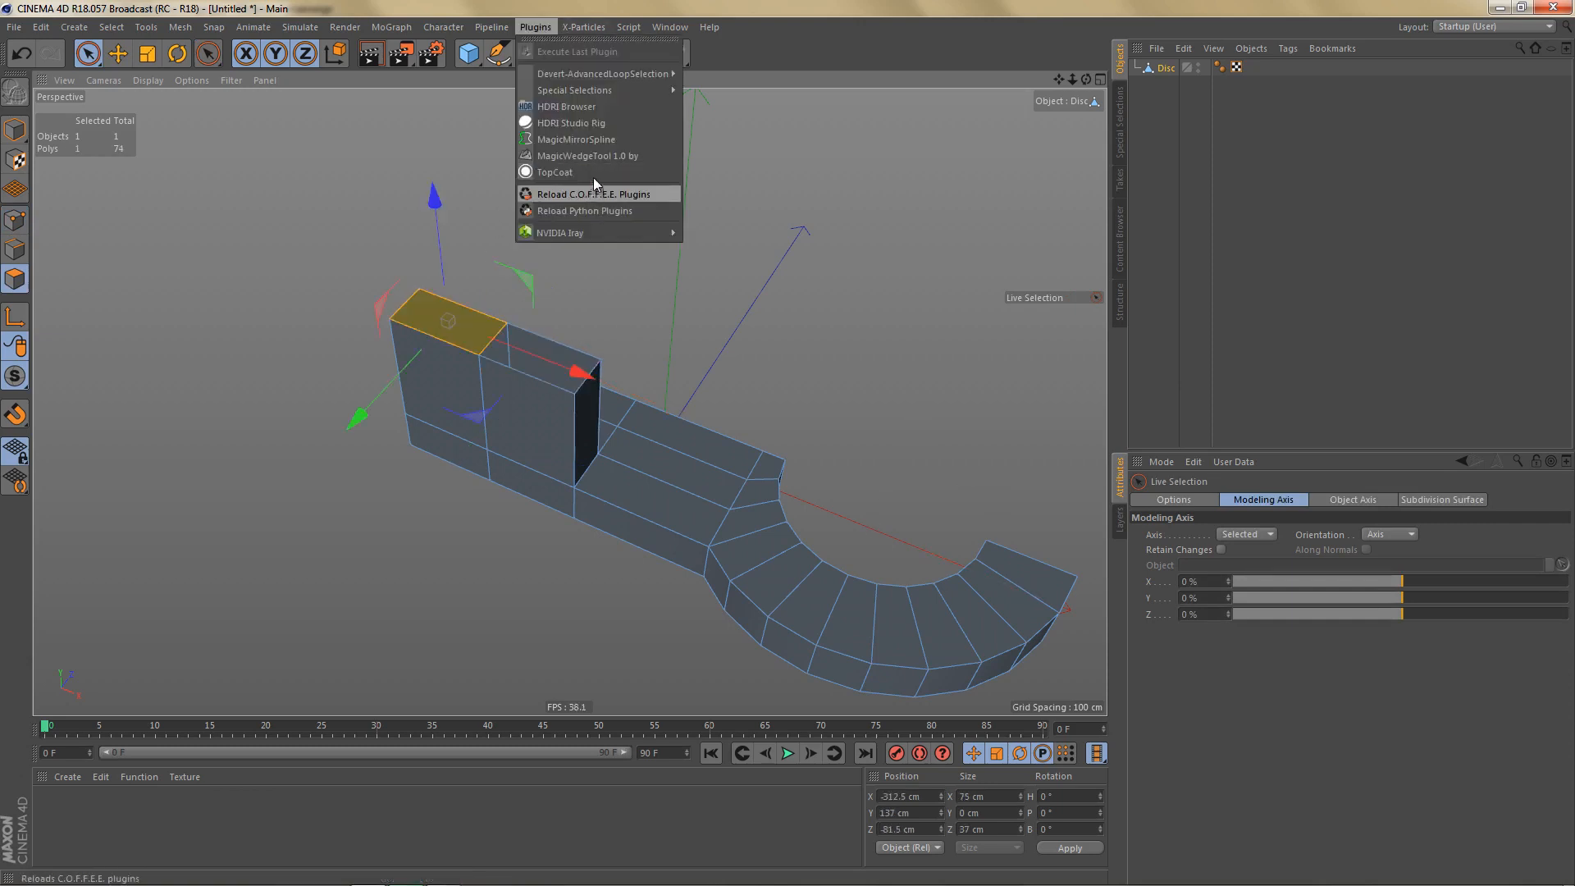
click(593, 156)
scroll(535, 340, up, 2)
alt+right_drag(534, 340, 559, 340)
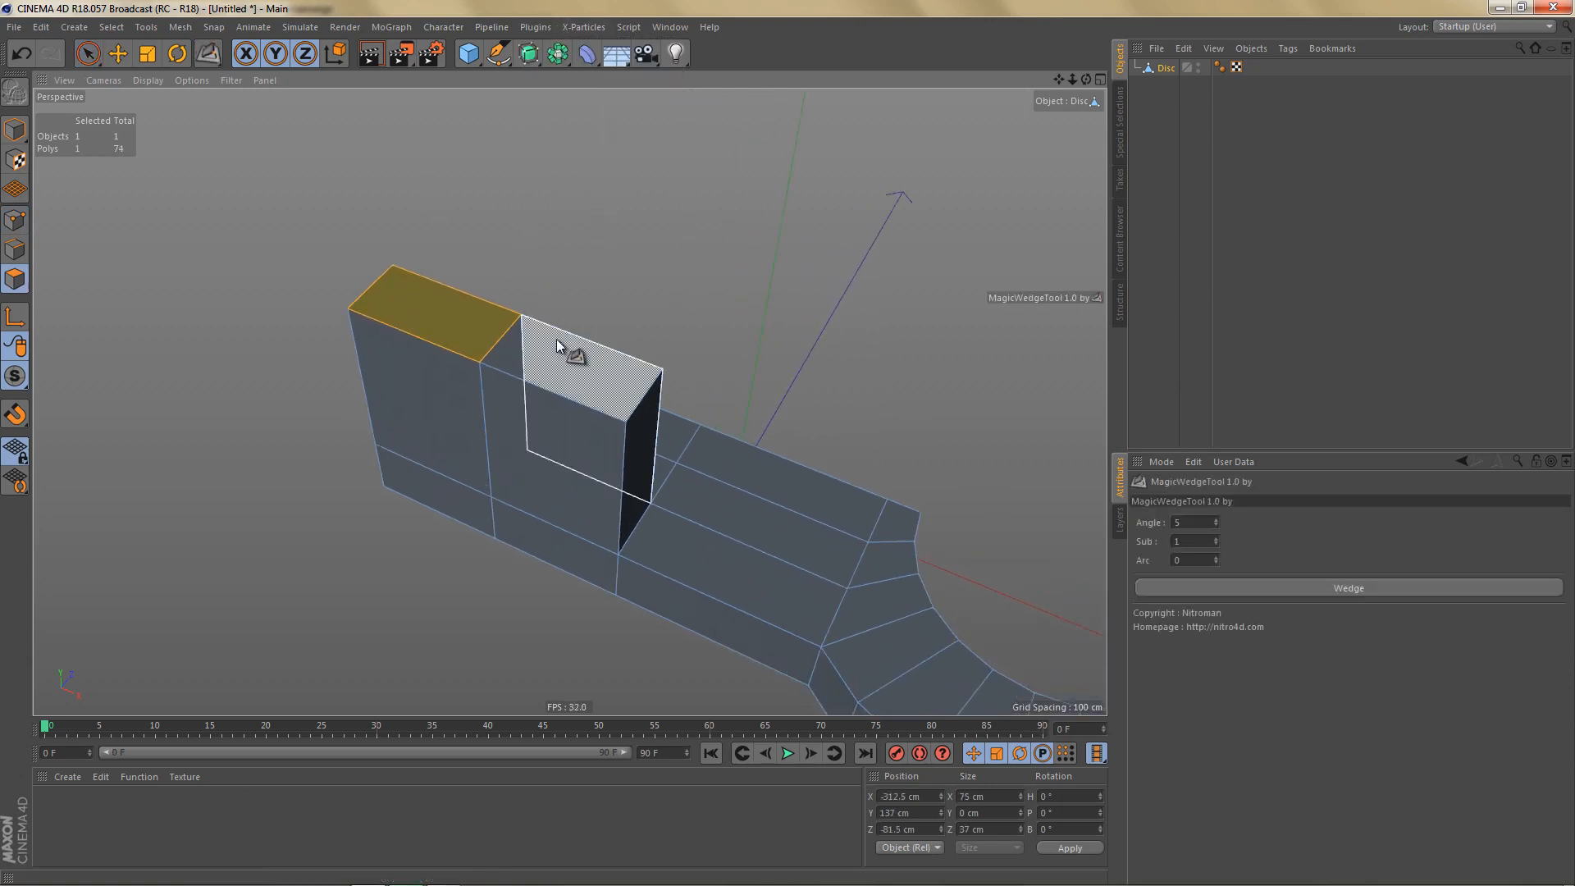
key(Return)
key(Return)
click(508, 338)
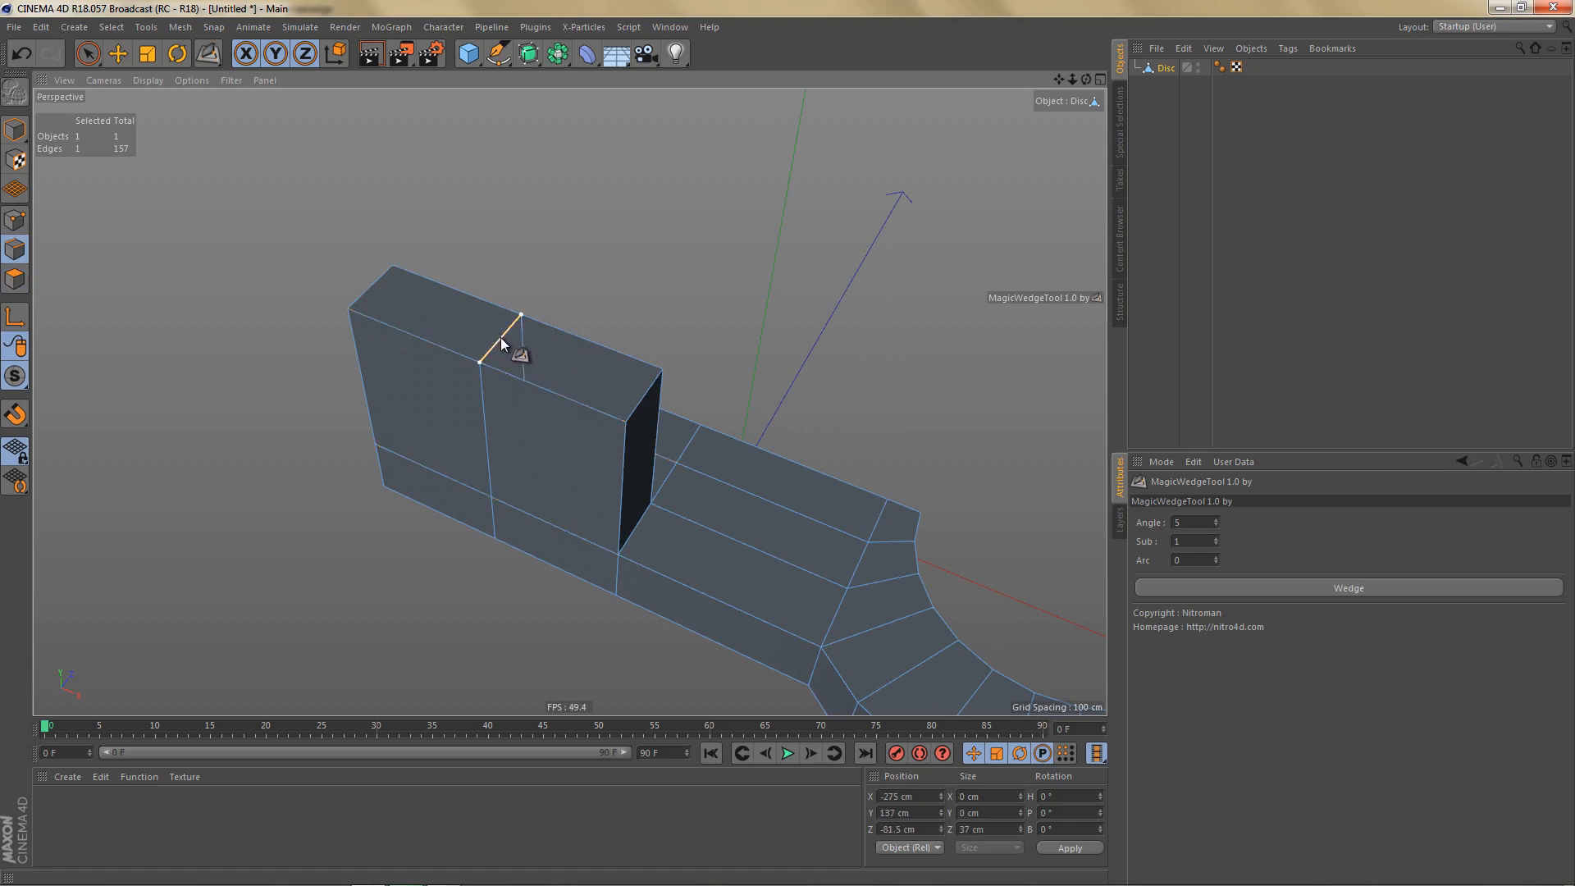
drag(502, 345, 787, 445)
drag(1218, 538, 1218, 538)
alt+right_drag(608, 311, 575, 385)
alt+drag(599, 393, 535, 352)
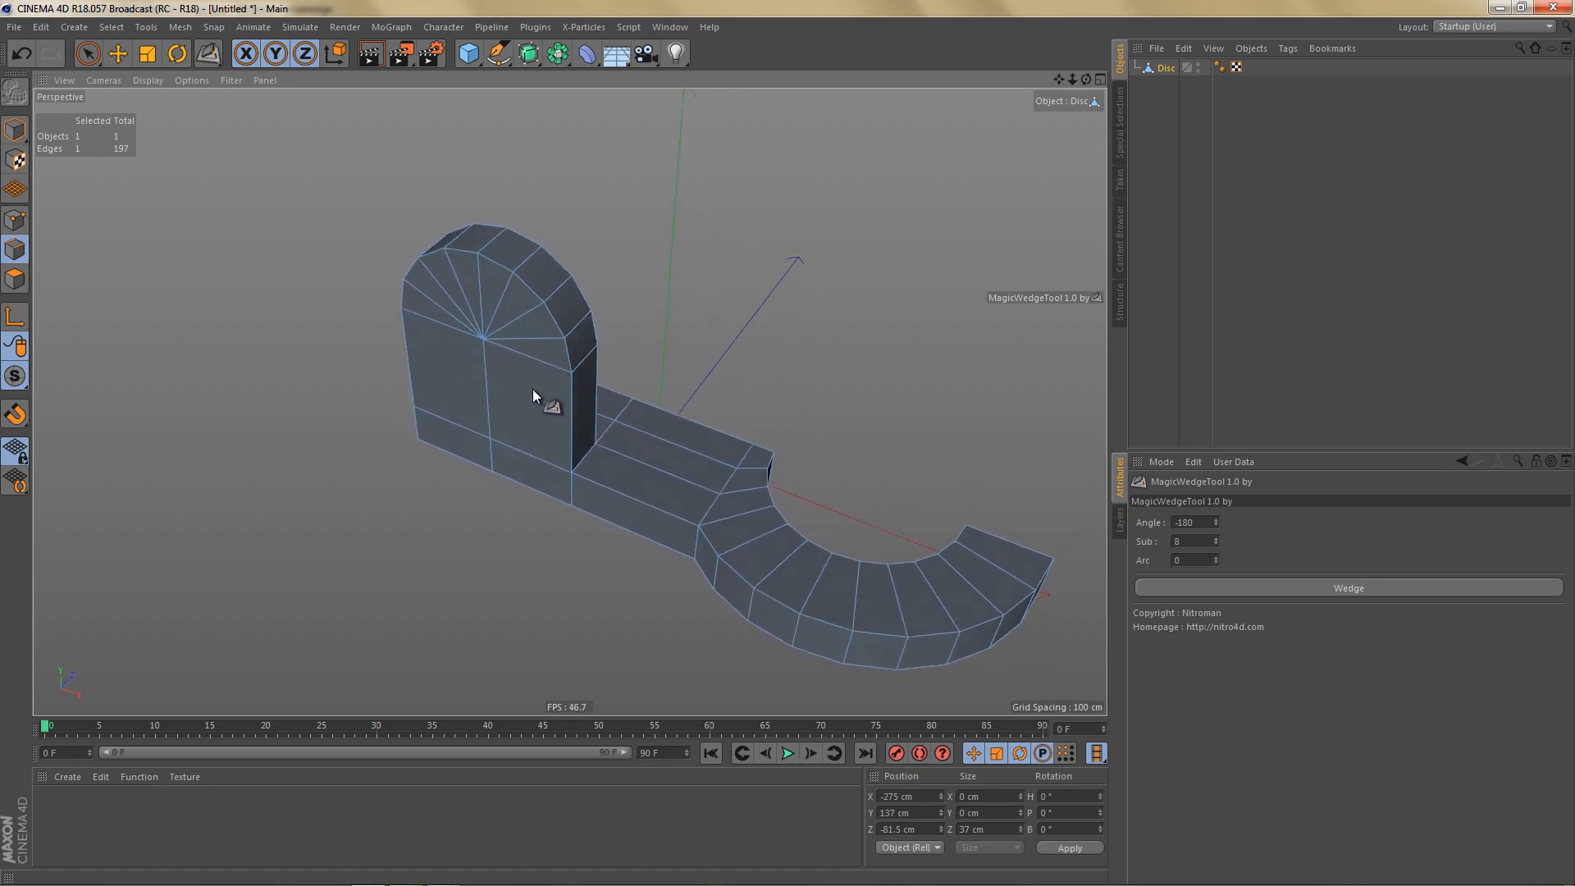
Delete the leftover internal polygon beneath the arch's ring-side half and optimize the mesh.
key(Return)
scroll(597, 418, up, 2)
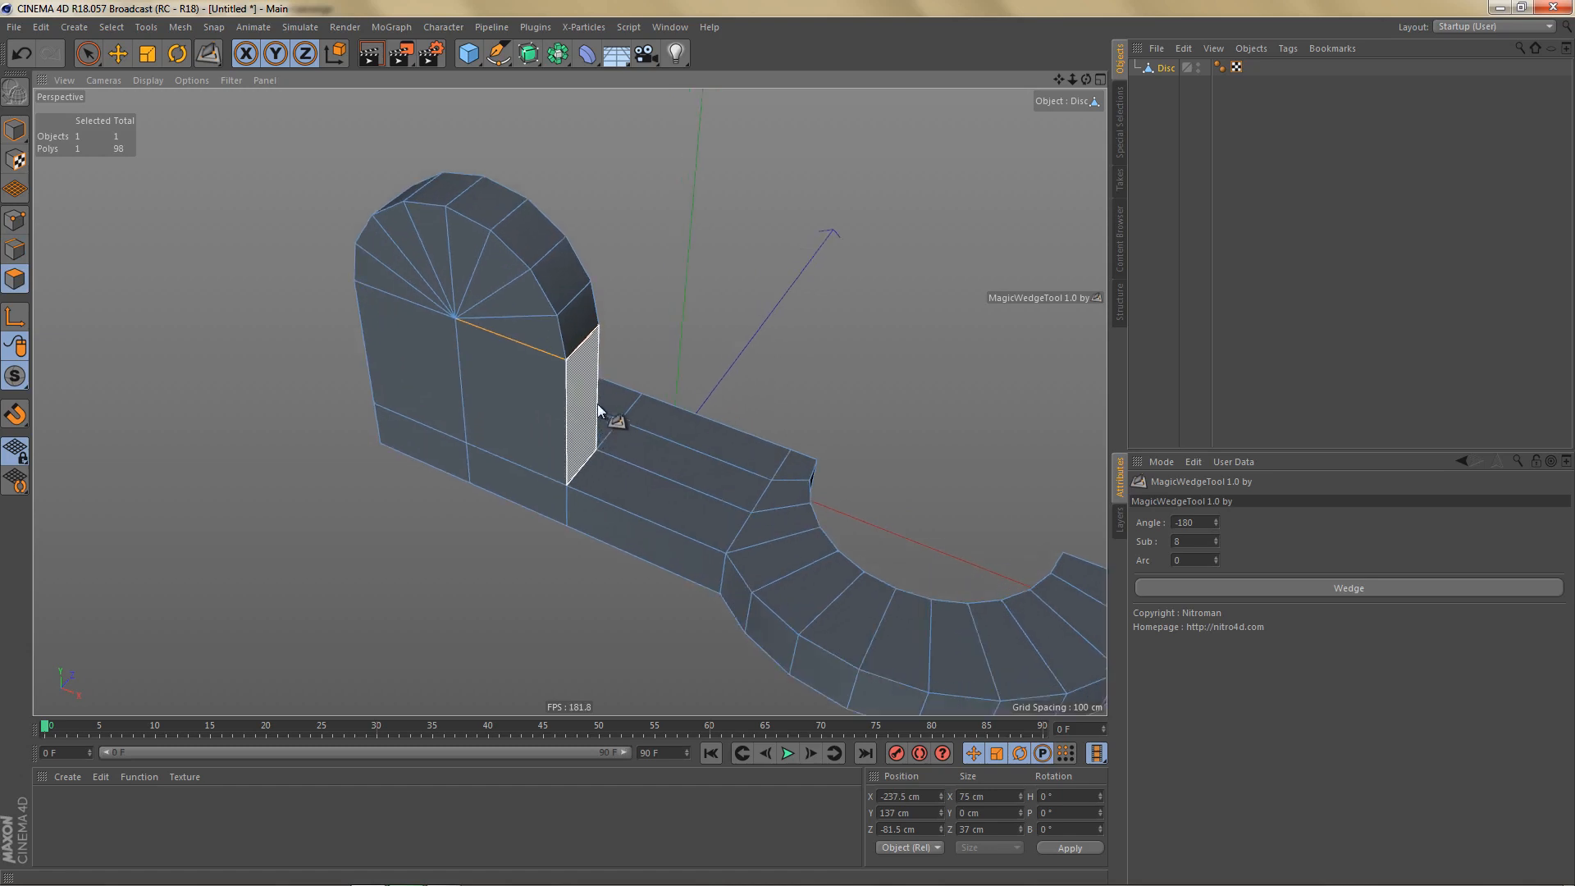
alt+drag(597, 413, 638, 334)
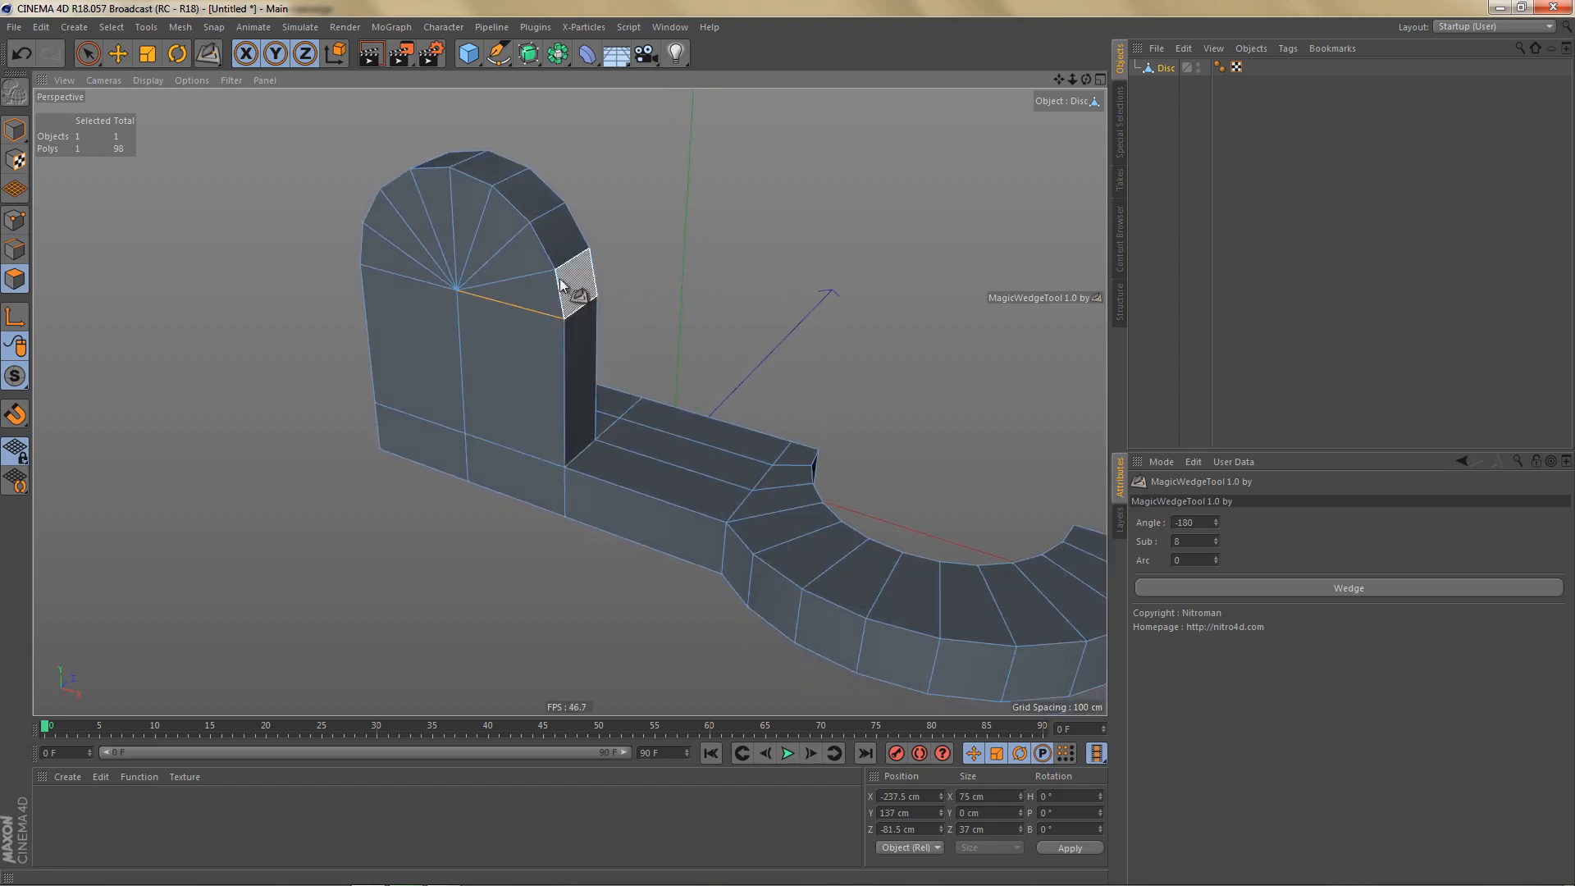
click(557, 322)
right_click(673, 238)
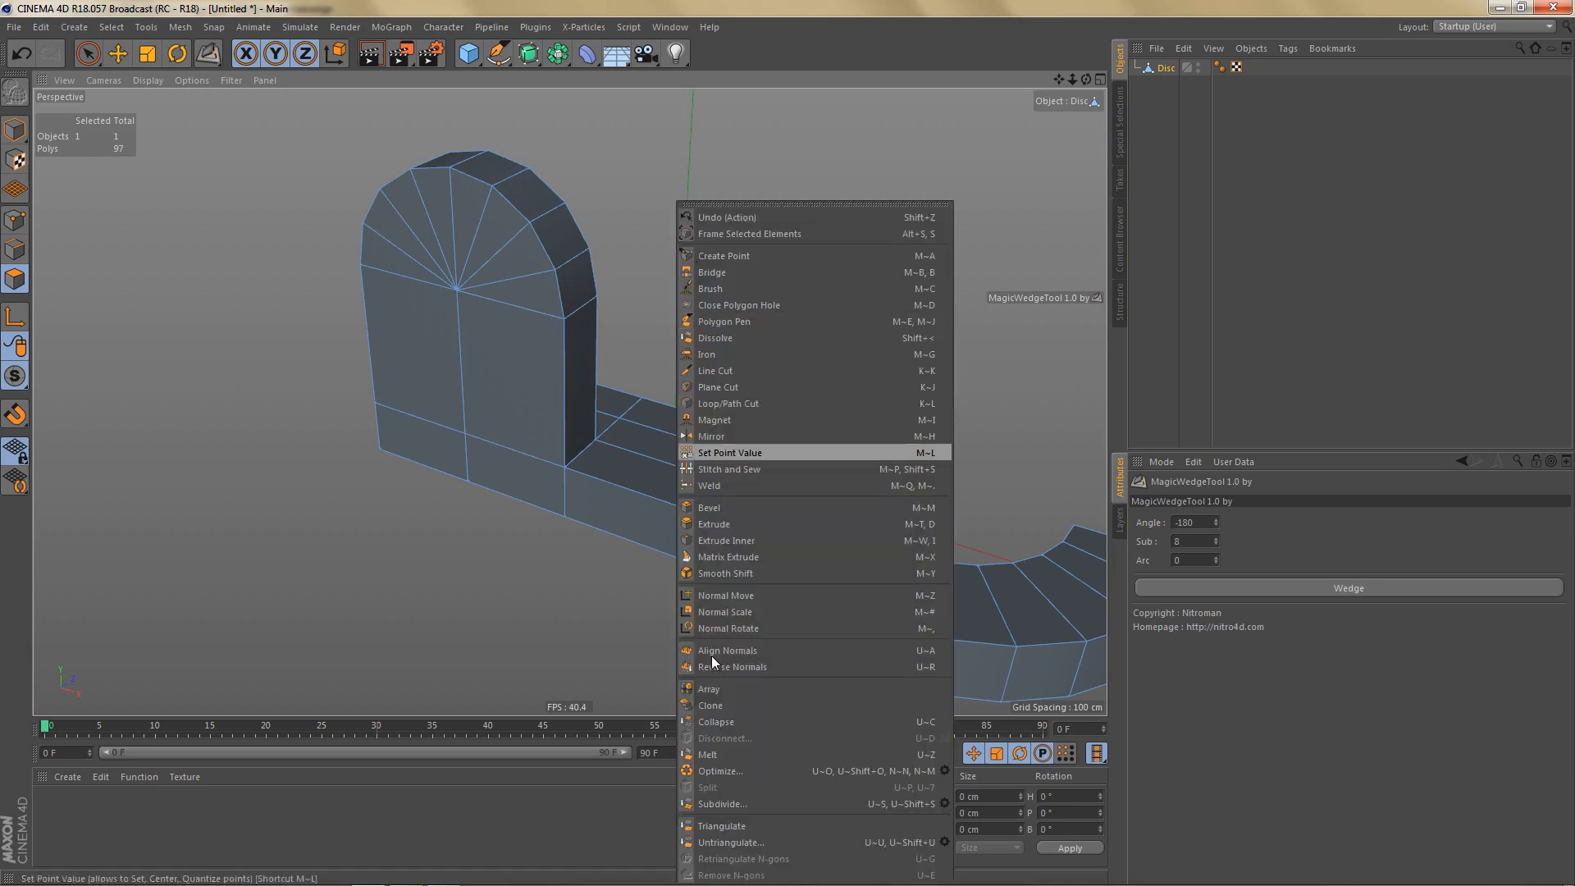
click(717, 772)
mouse_move(499, 269)
alt+mouse_down()
mouse_move(503, 317)
mouse_move(428, 347)
alt+mouse_up()
Consult the reference drawing for the drill hole diameter and add a cylinder oriented along +Z.
key(alt+Tab)
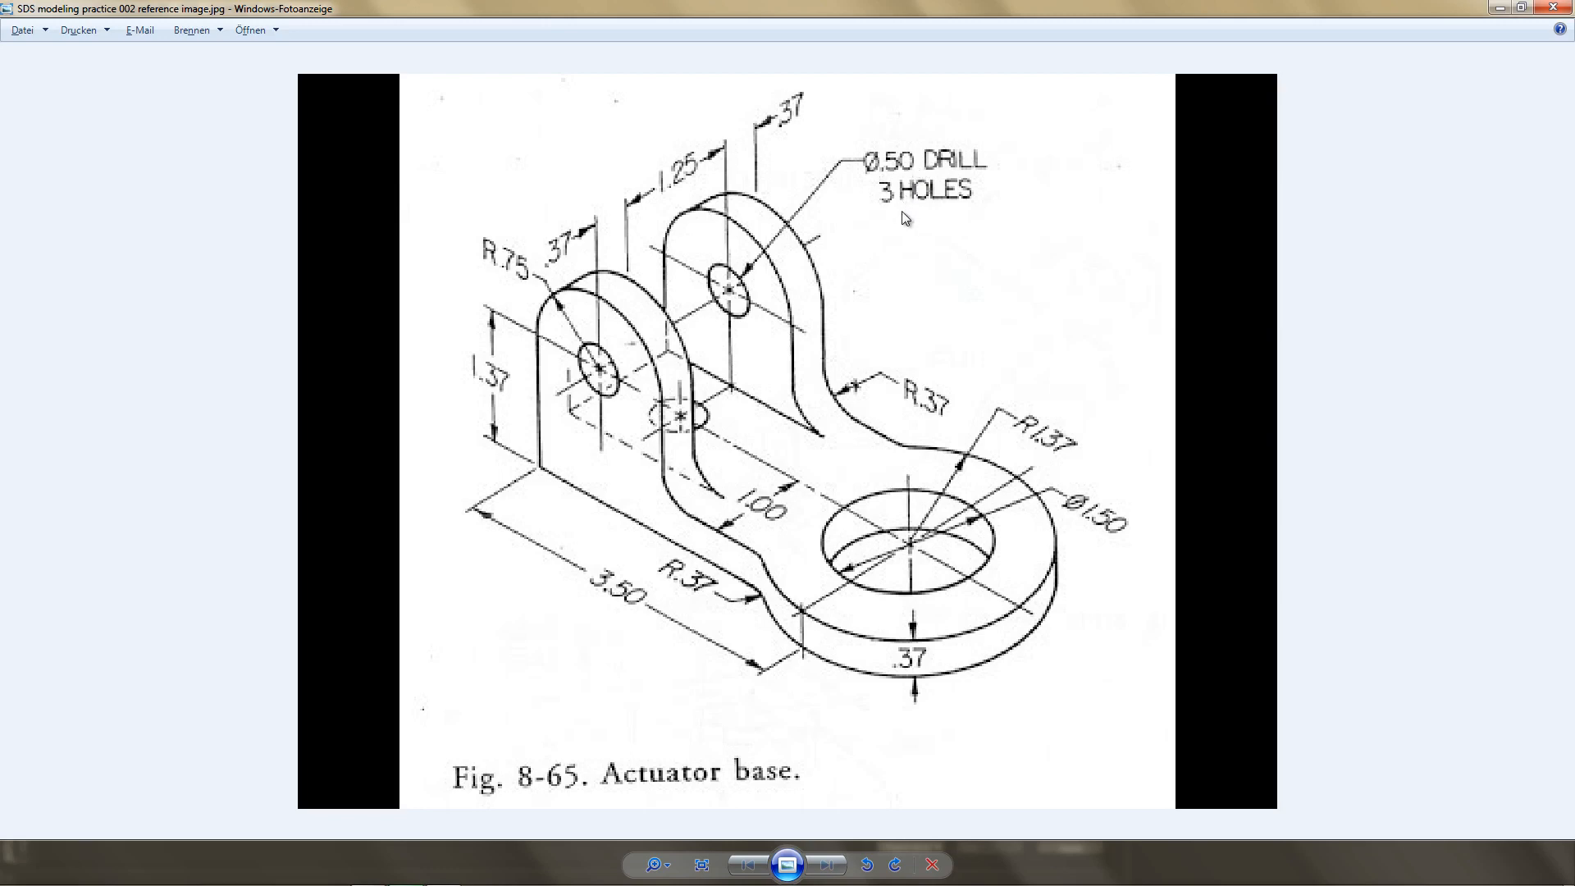
key(alt+Tab)
drag(468, 55, 798, 80)
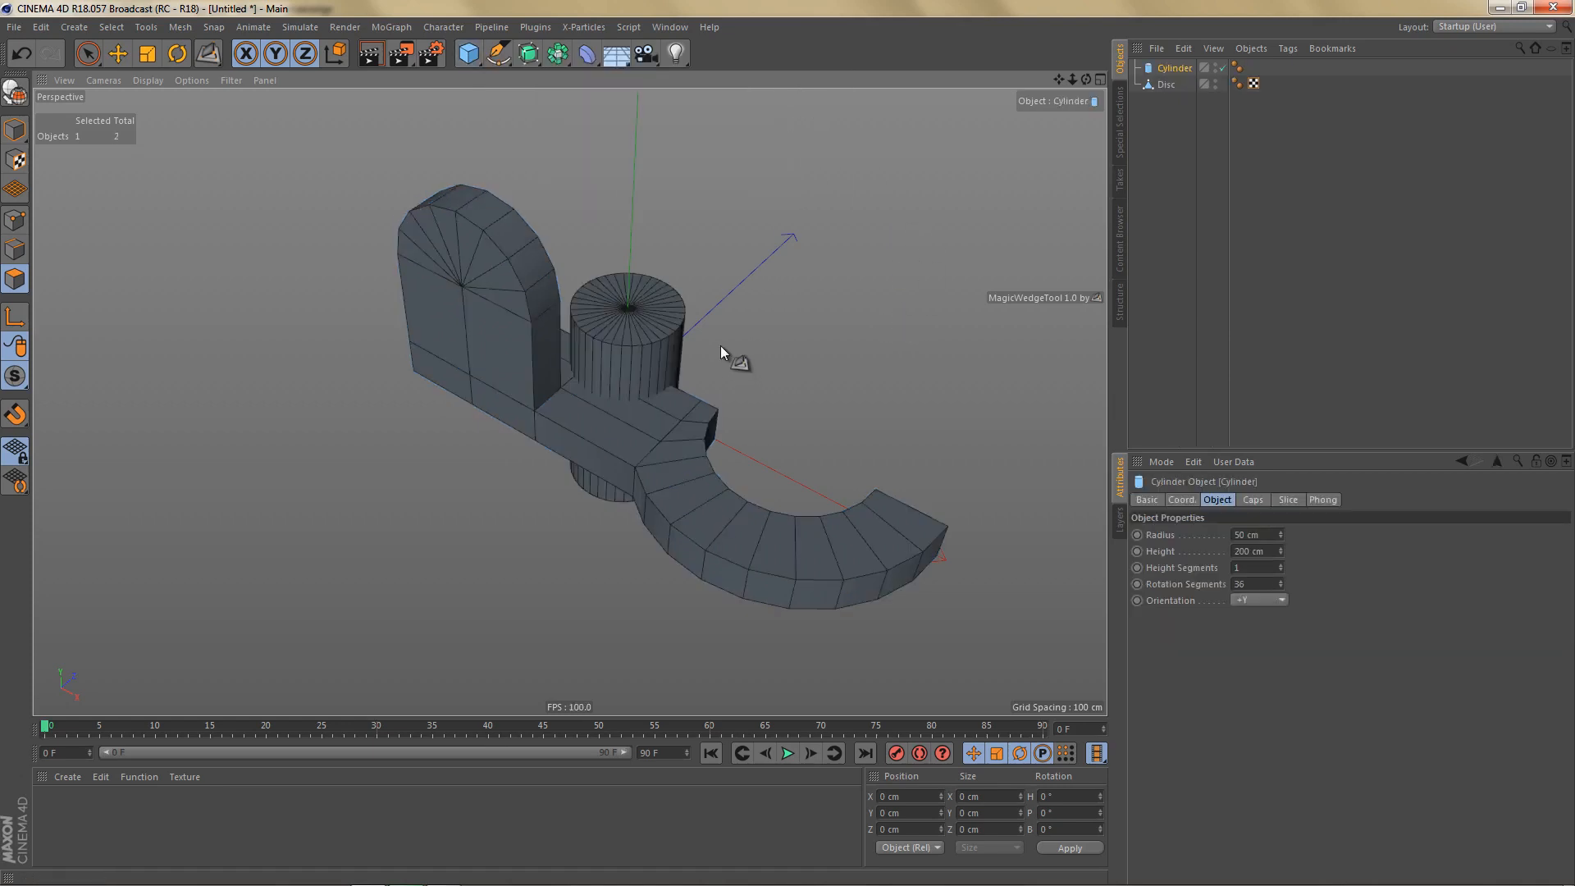
alt+middle_drag(726, 352, 707, 336)
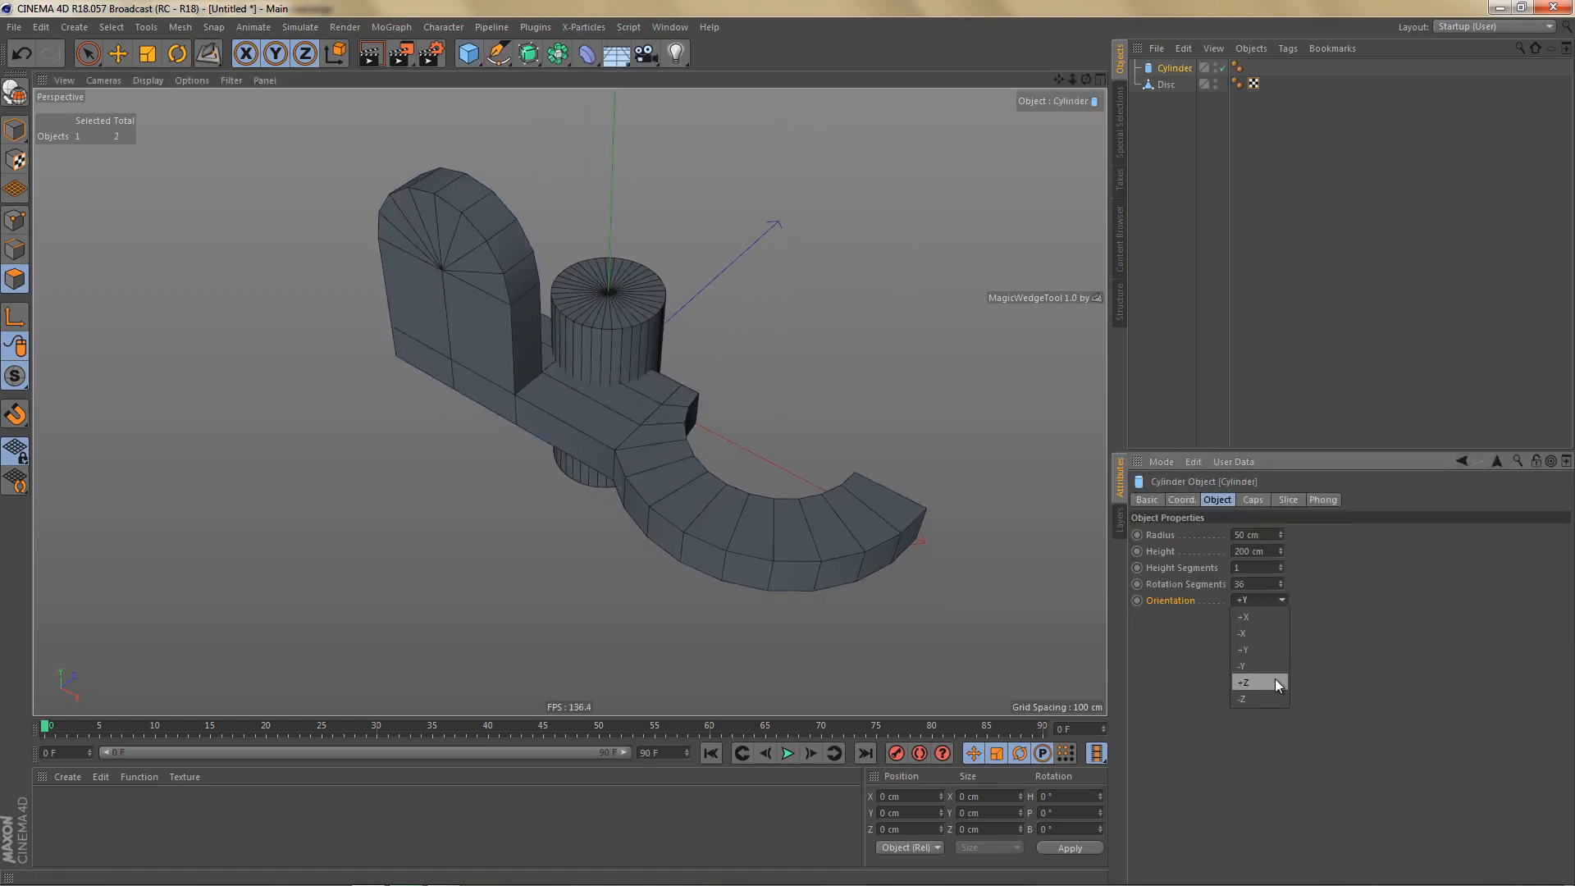
click(1277, 682)
Snap the cylinder to the centre of the lug's arch in the front view and shift it along Z through the lug.
middle_click(899, 548)
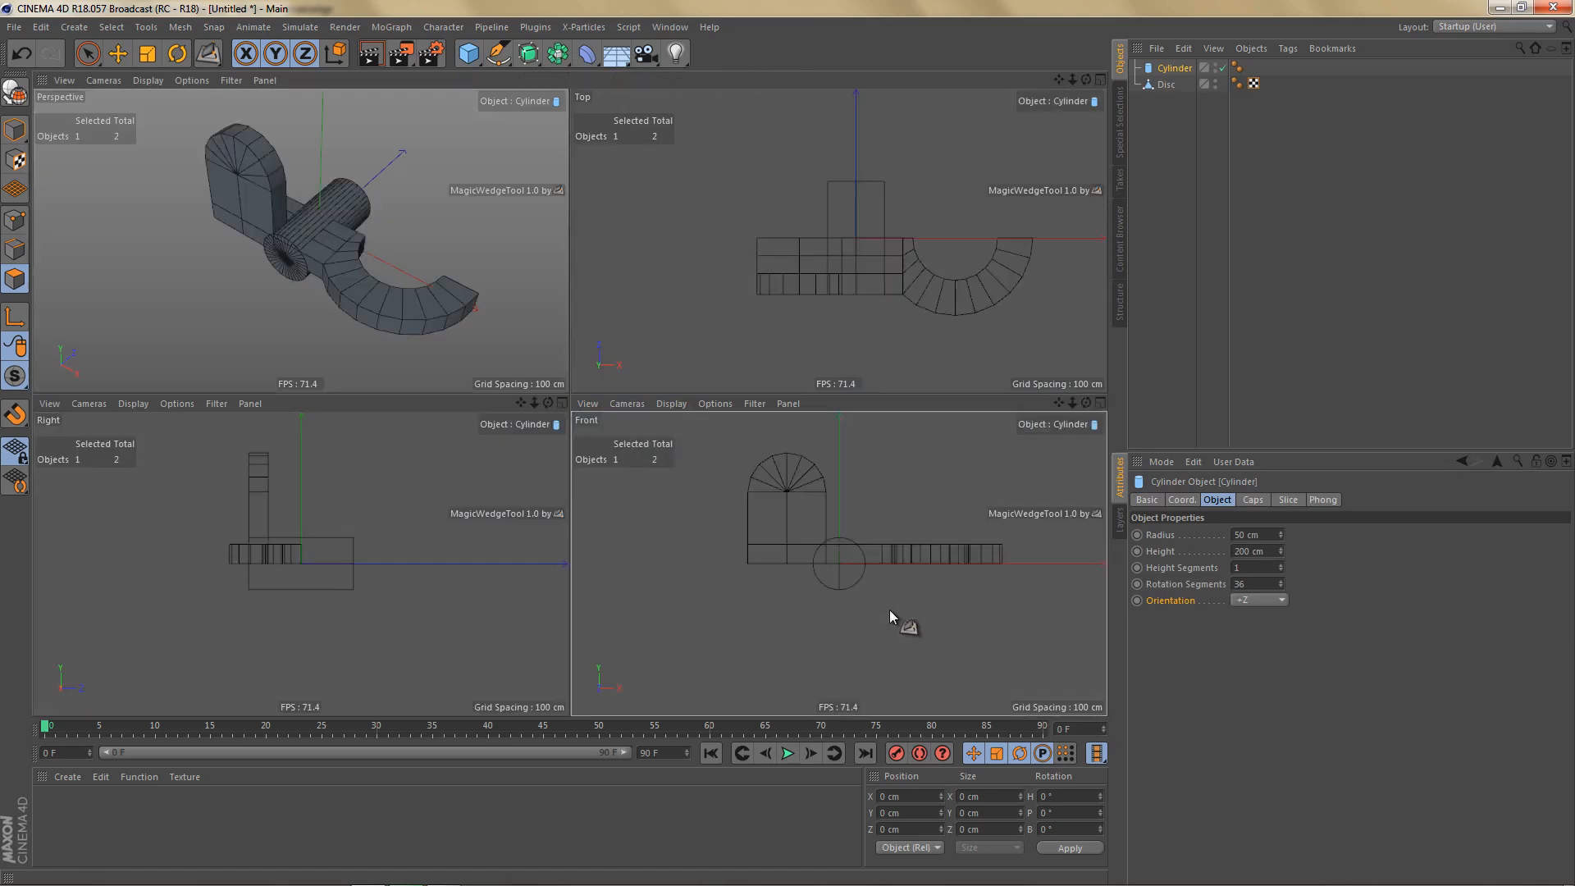
middle_click(890, 608)
key(e)
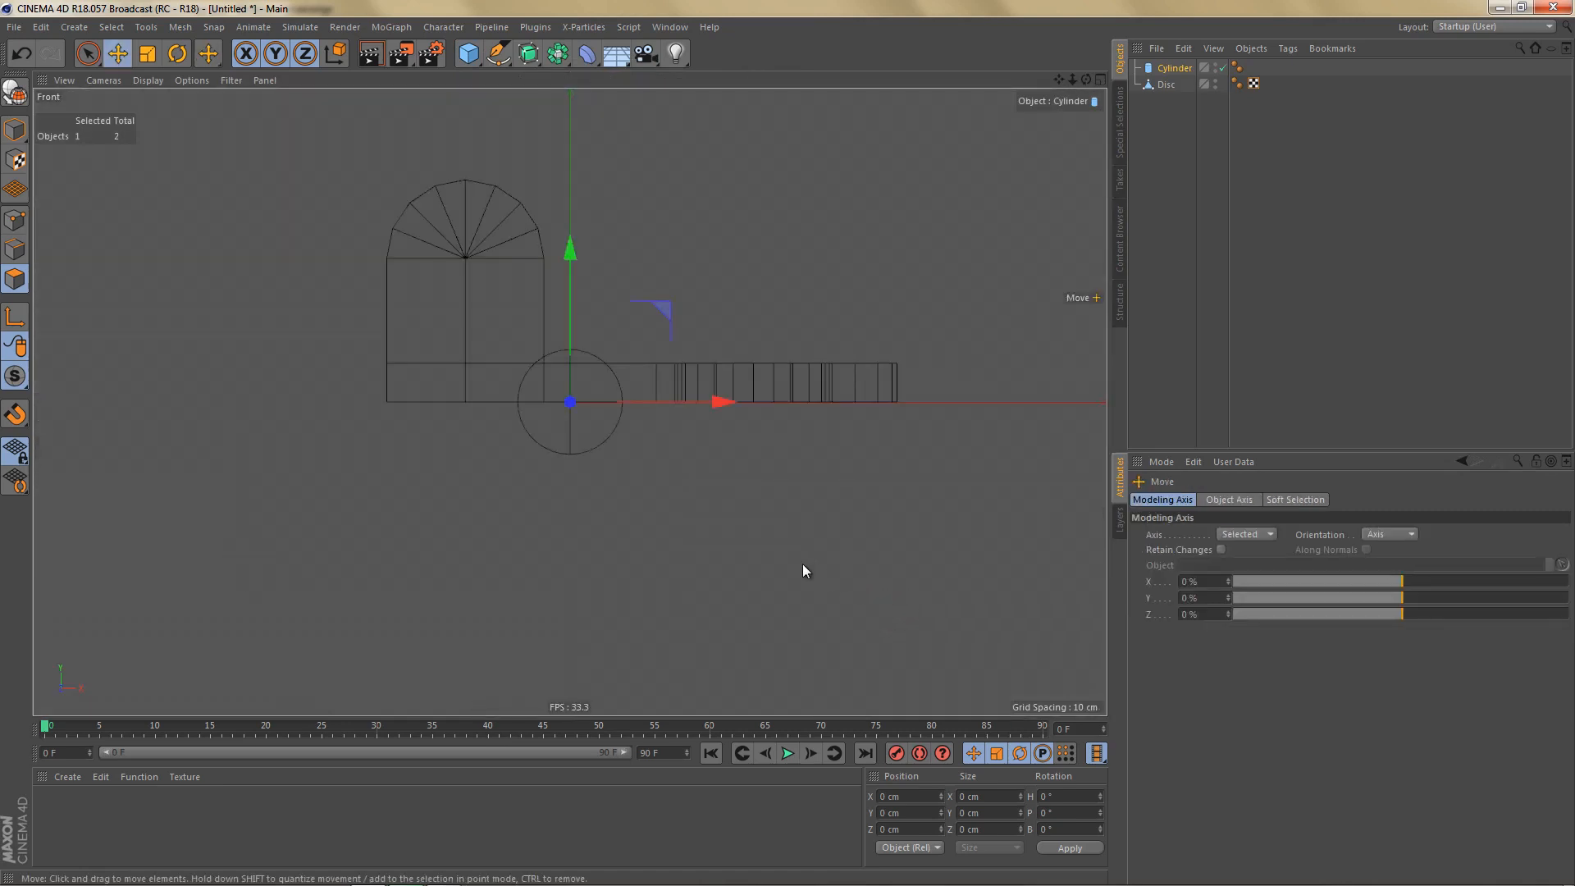
drag(578, 332, 465, 260)
middle_click(490, 293)
middle_click(400, 219)
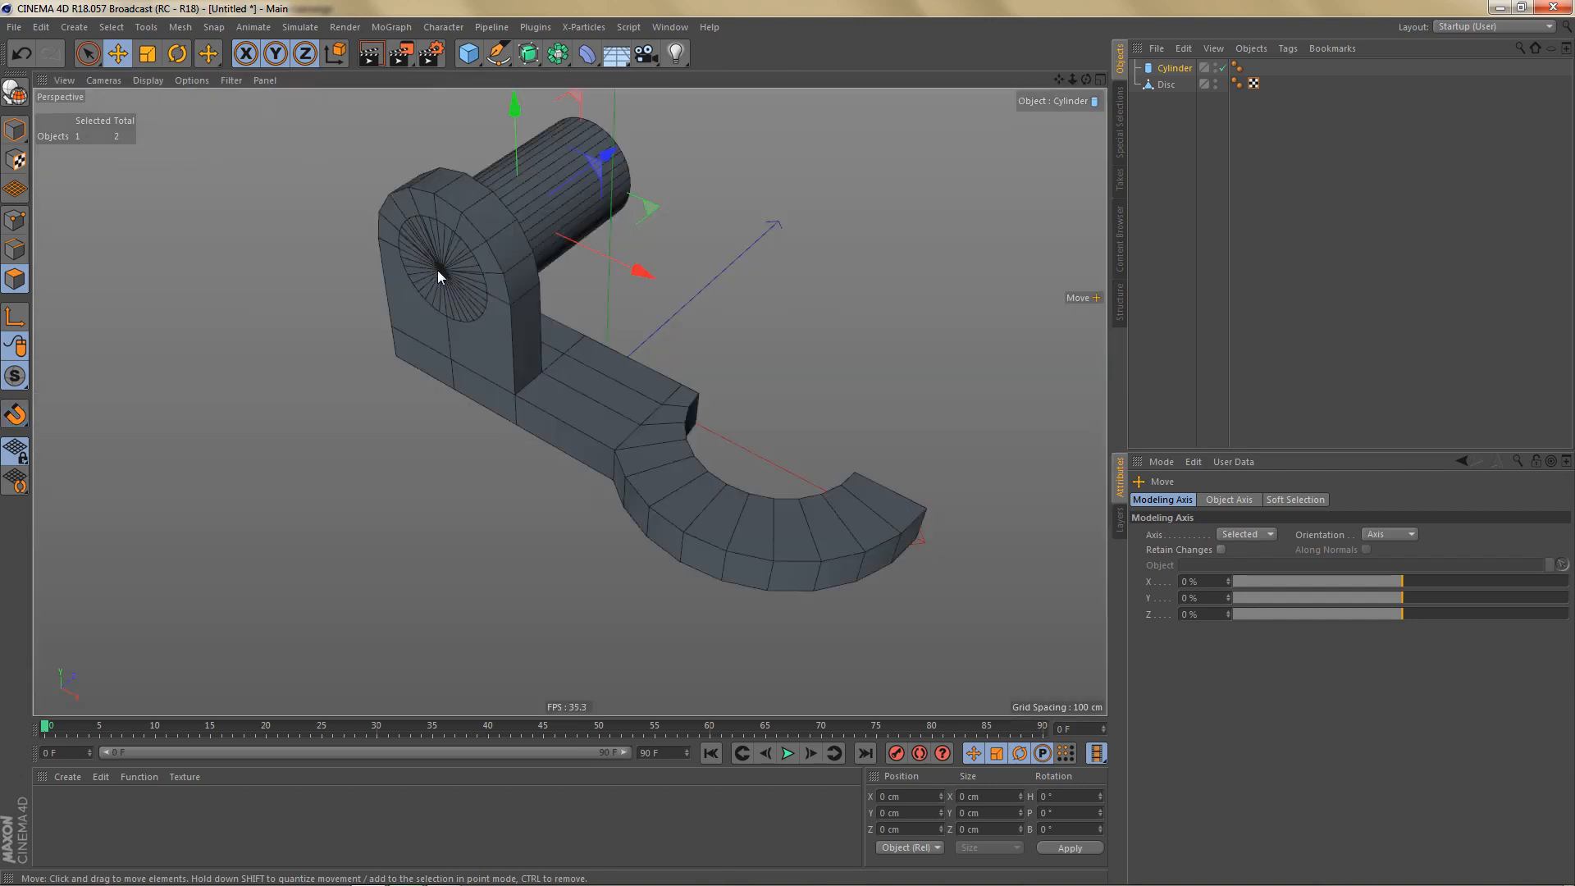
drag(628, 141, 570, 193)
alt+drag(517, 278, 519, 278)
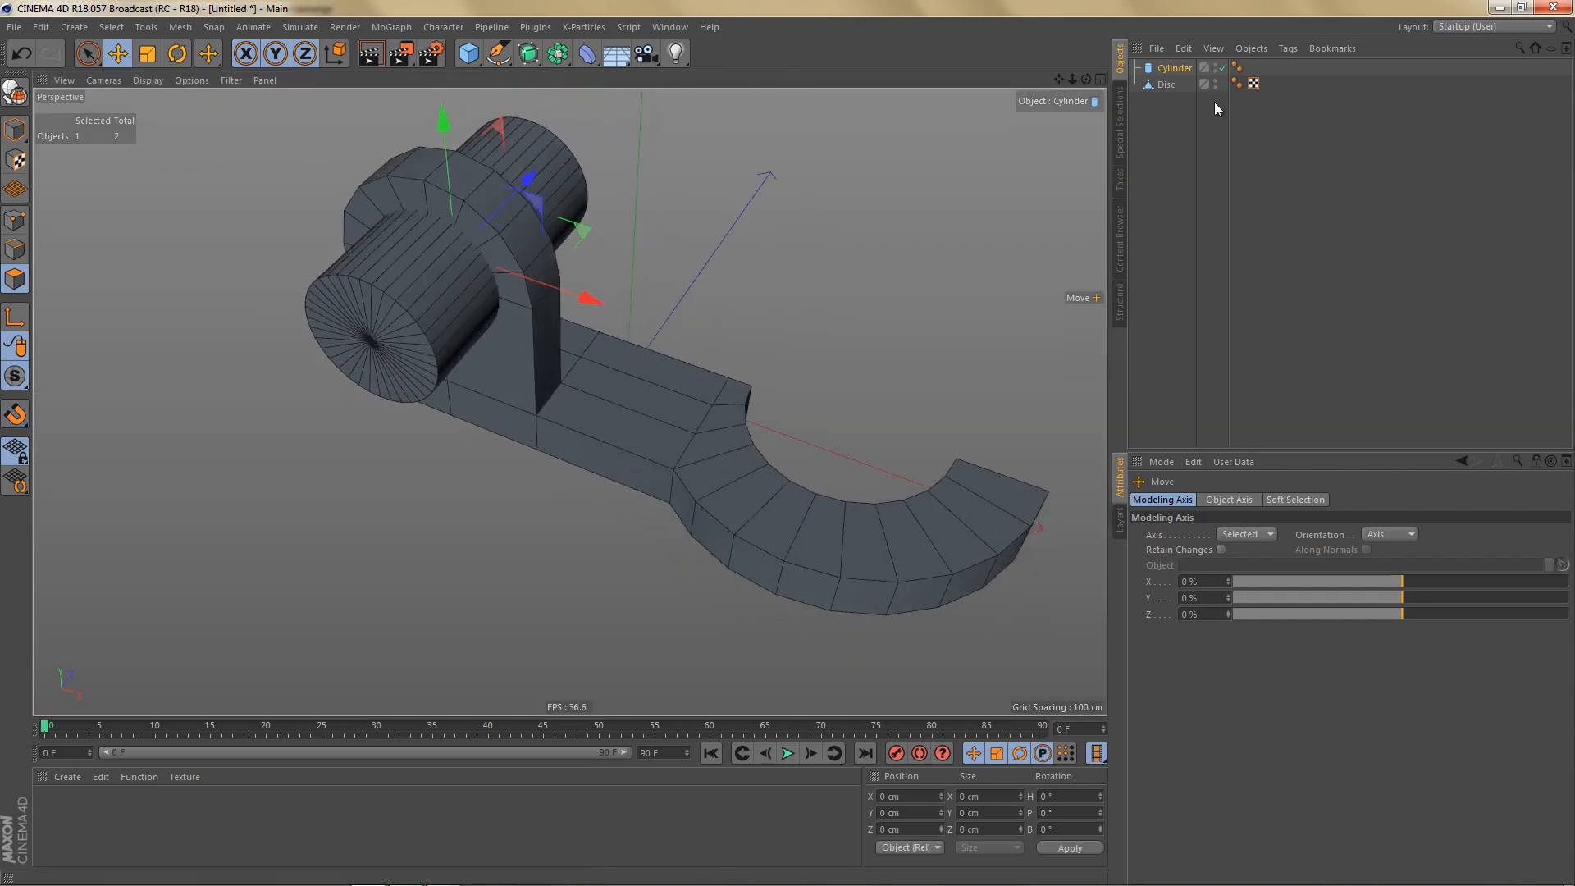
Set the cylinder's radius to 25 cm and its rotation segments to 16.
click(1175, 68)
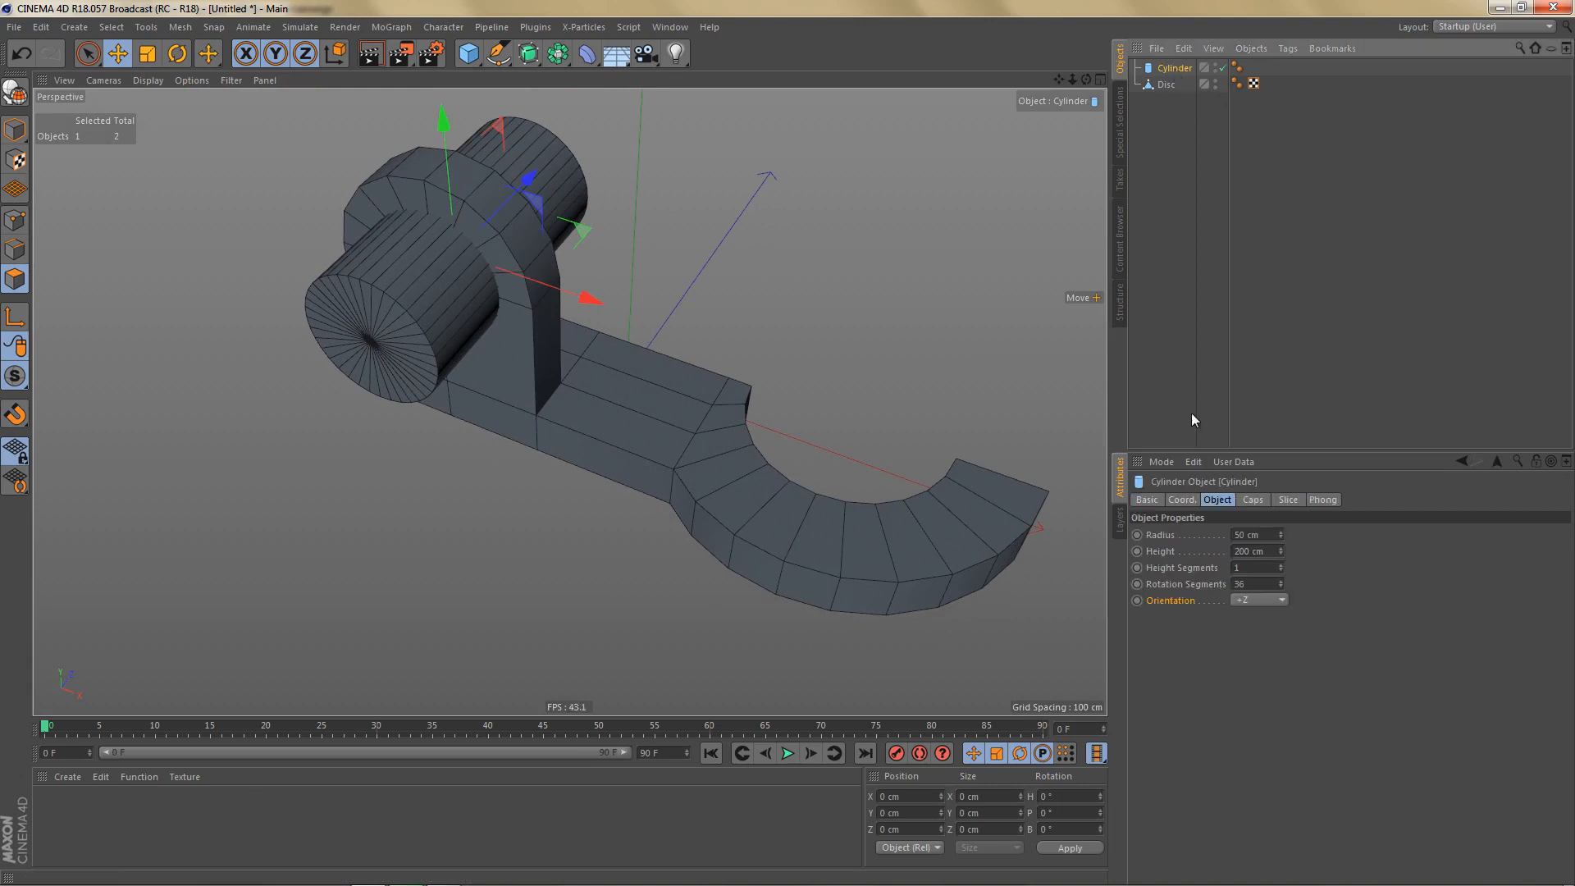
double_click(1271, 535)
text(25)
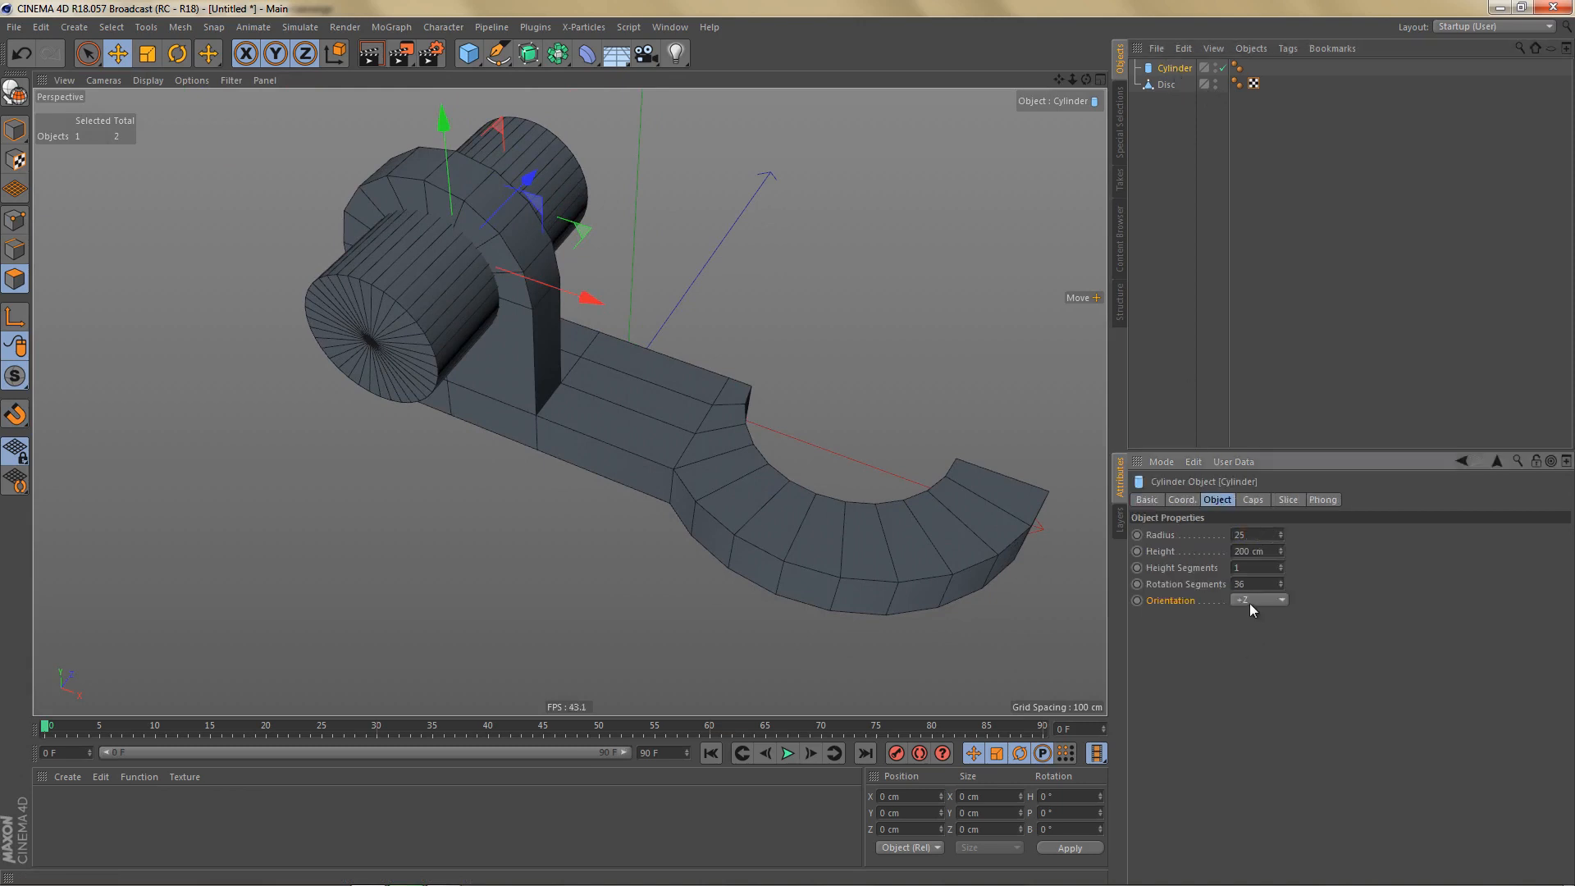
click(1240, 584)
key(Return)
alt+drag(593, 372, 643, 396)
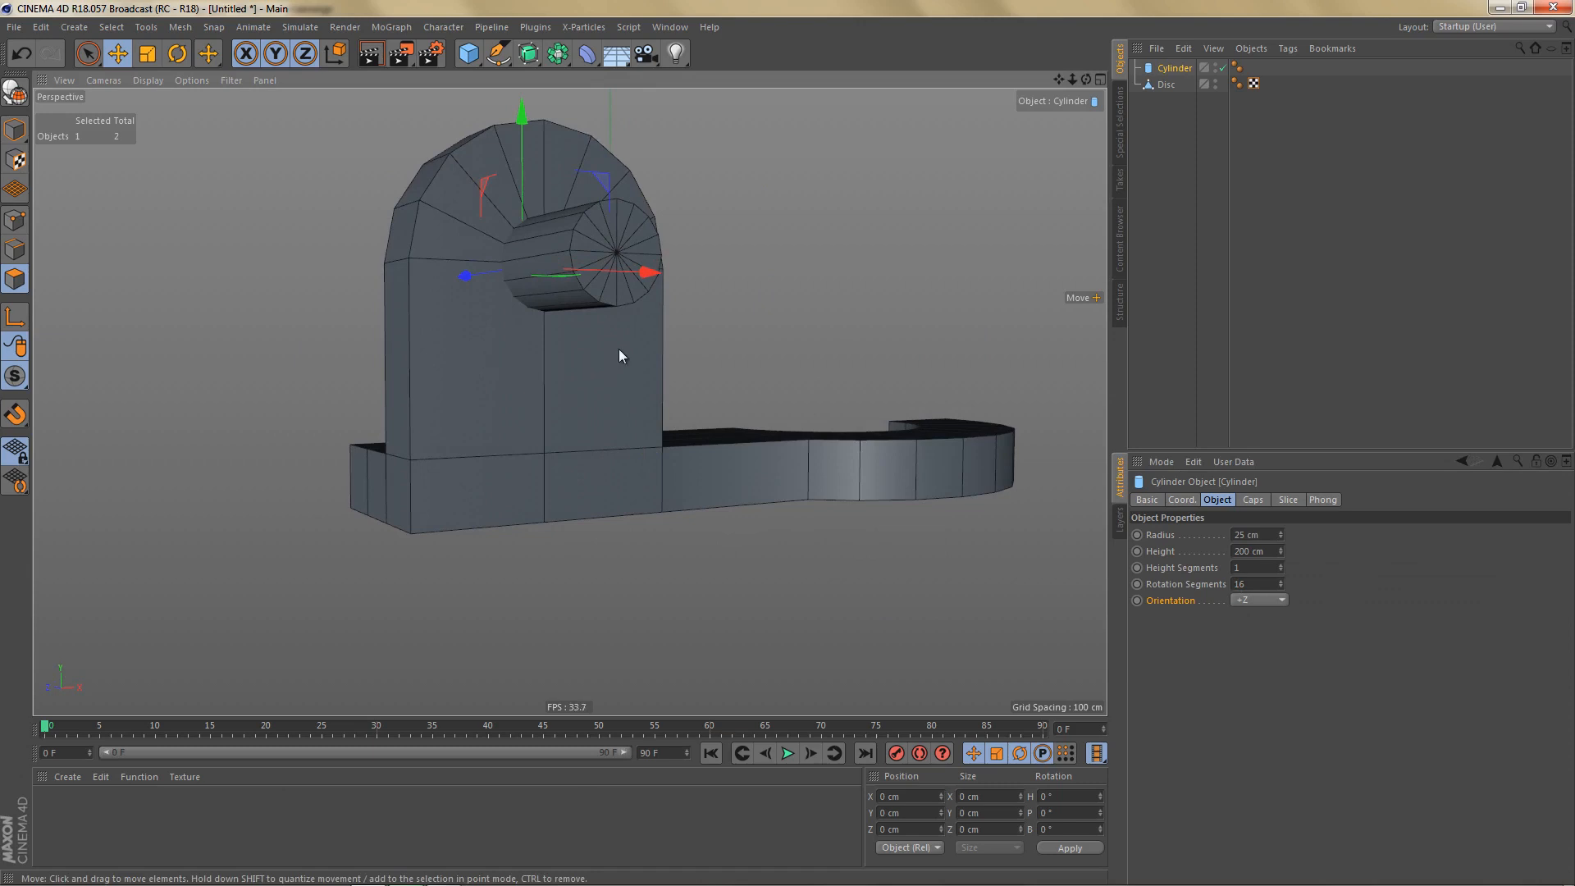
alt+drag(564, 372, 452, 404)
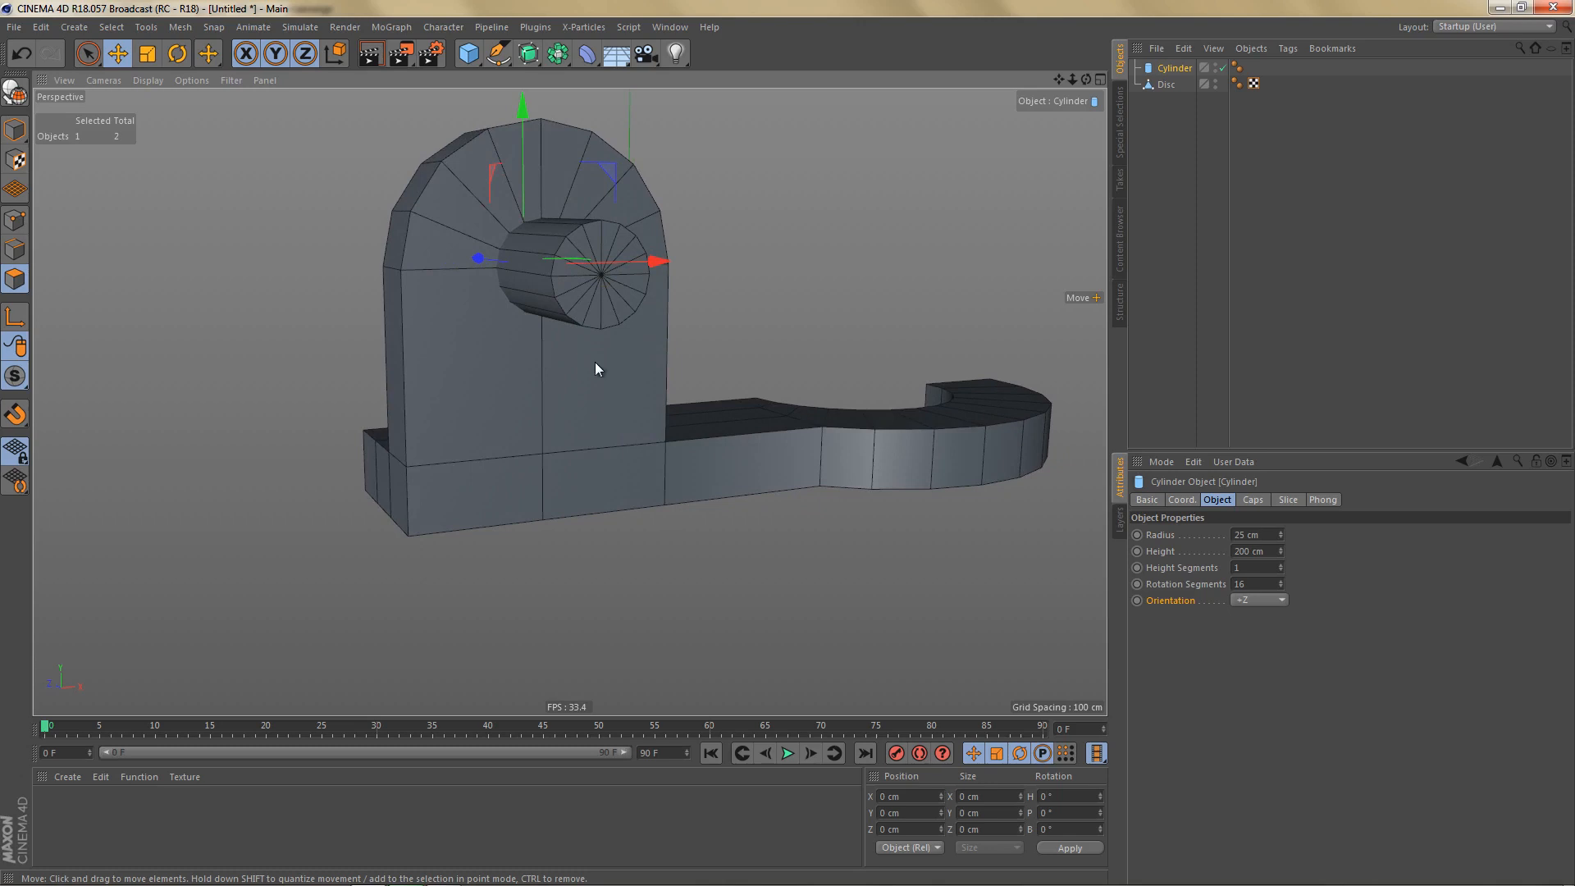
alt+drag(548, 356, 556, 364)
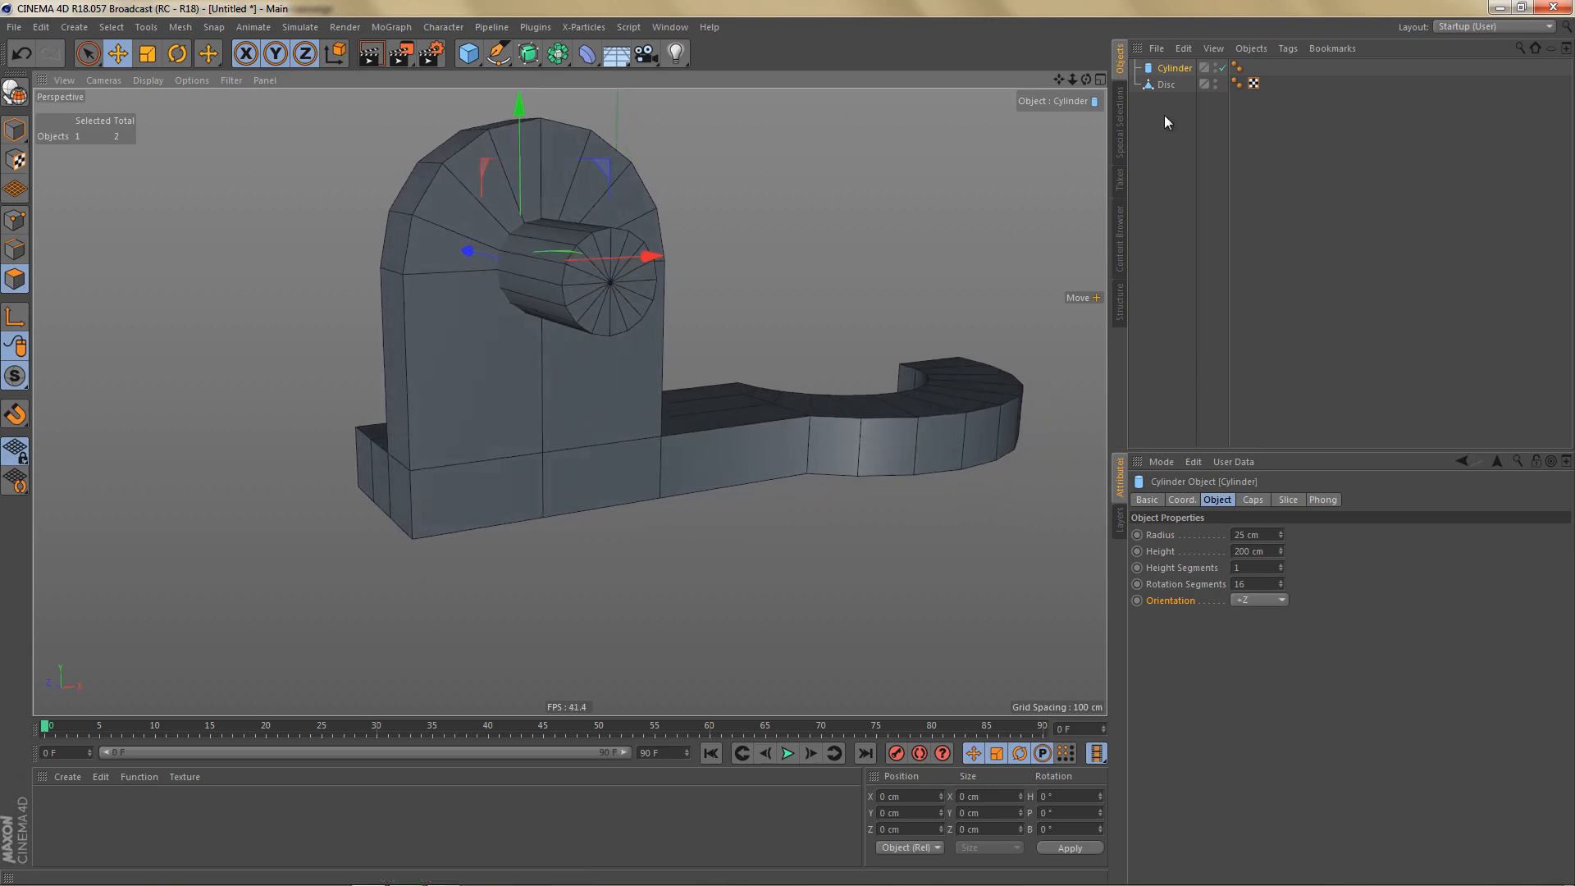
Ring-select the lug's vertical edges below the arch on the base mesh and cut them with 3 subdivisions.
click(1160, 86)
alt+middle_drag(597, 403, 614, 410)
key(Return)
key(u)
key(b)
click(584, 377)
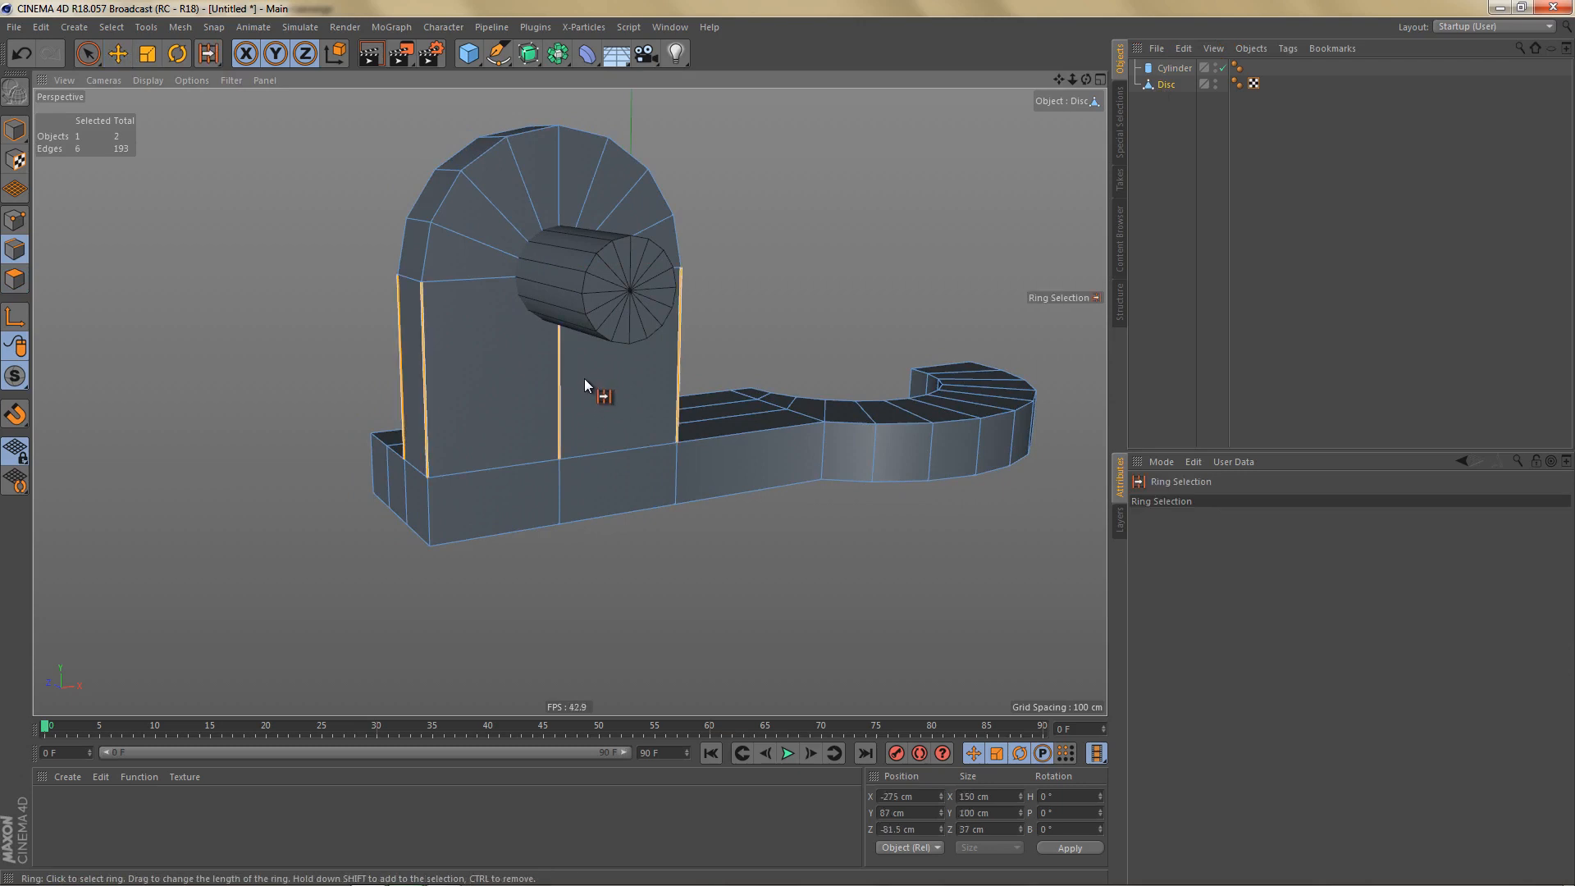
key(m)
key(f)
click(753, 315)
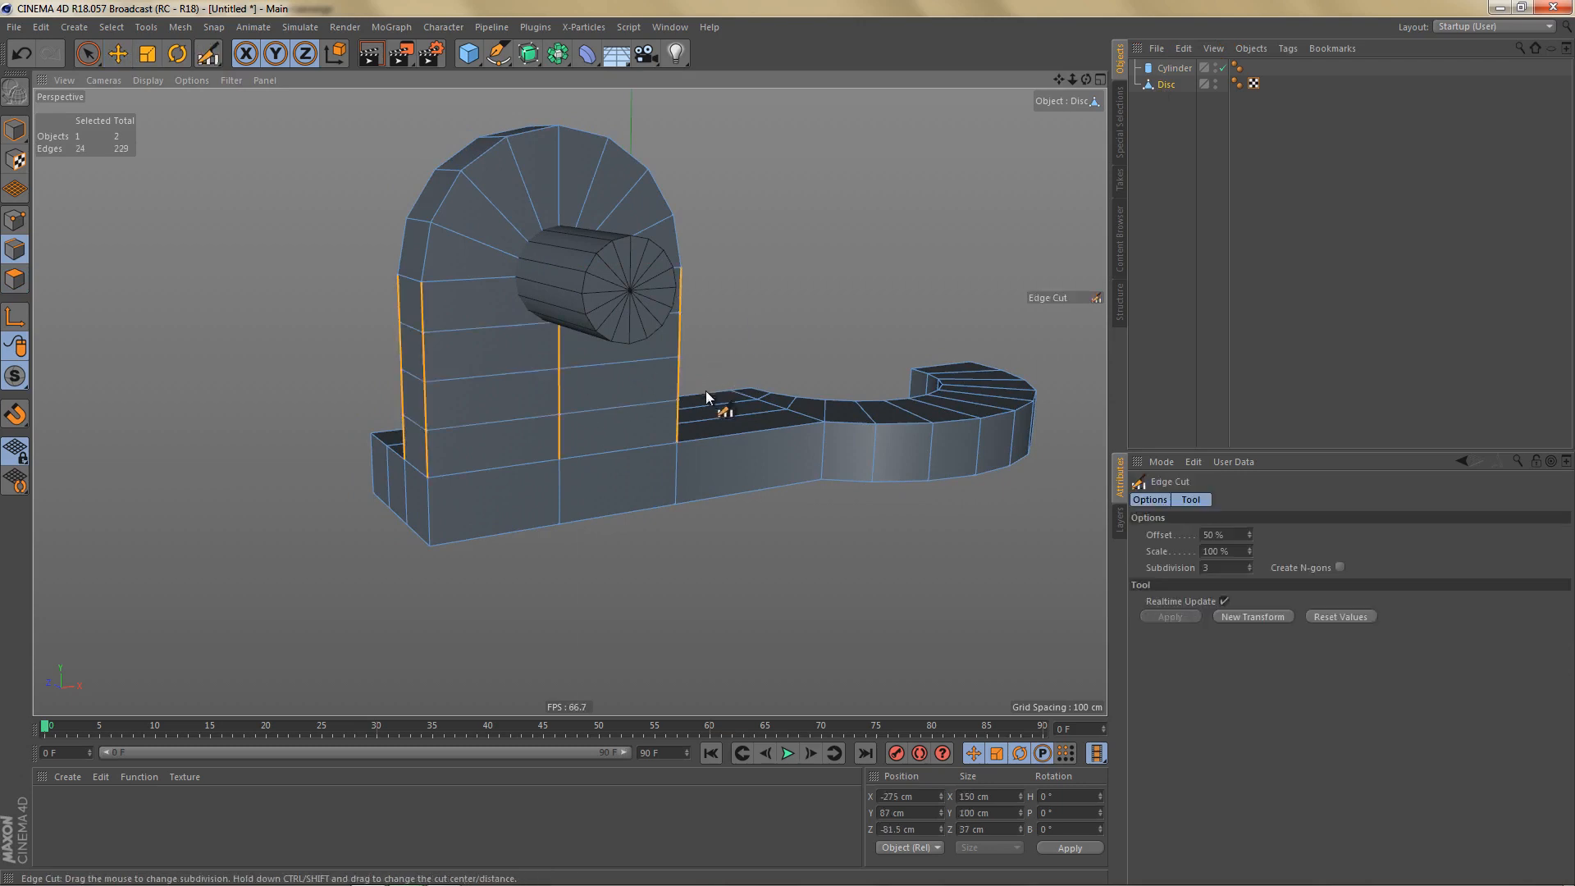
mouse_move(645, 420)
alt+mouse_down()
mouse_move(643, 391)
mouse_move(661, 439)
alt+mouse_up()
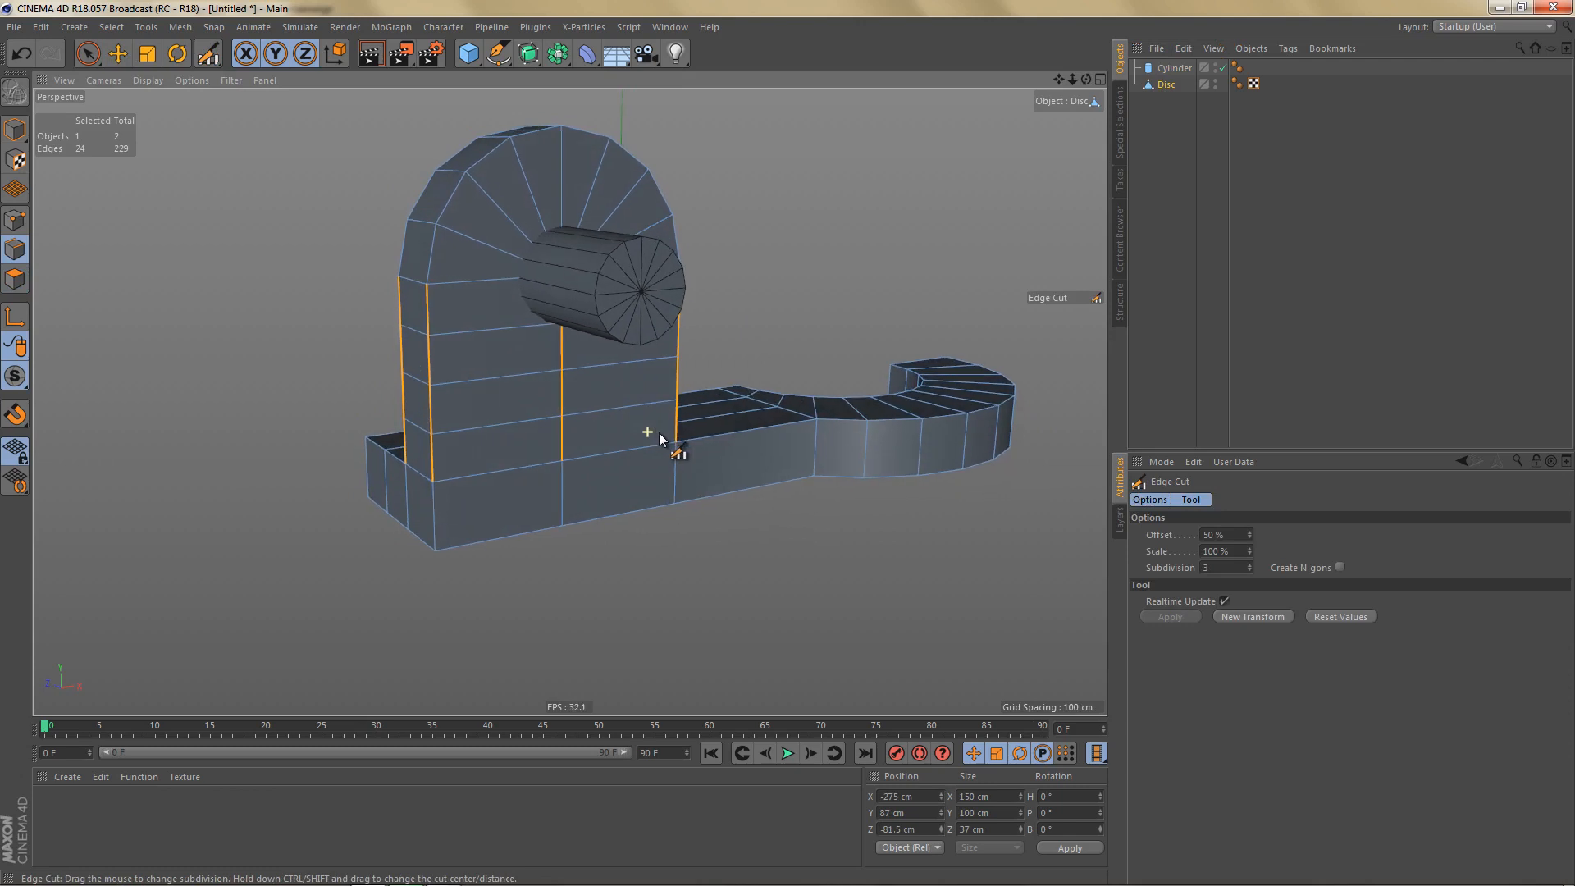
Add a Boole object containing the base mesh and the cylinder to subtract the hole from the lug.
click(557, 54)
alt+click(840, 79)
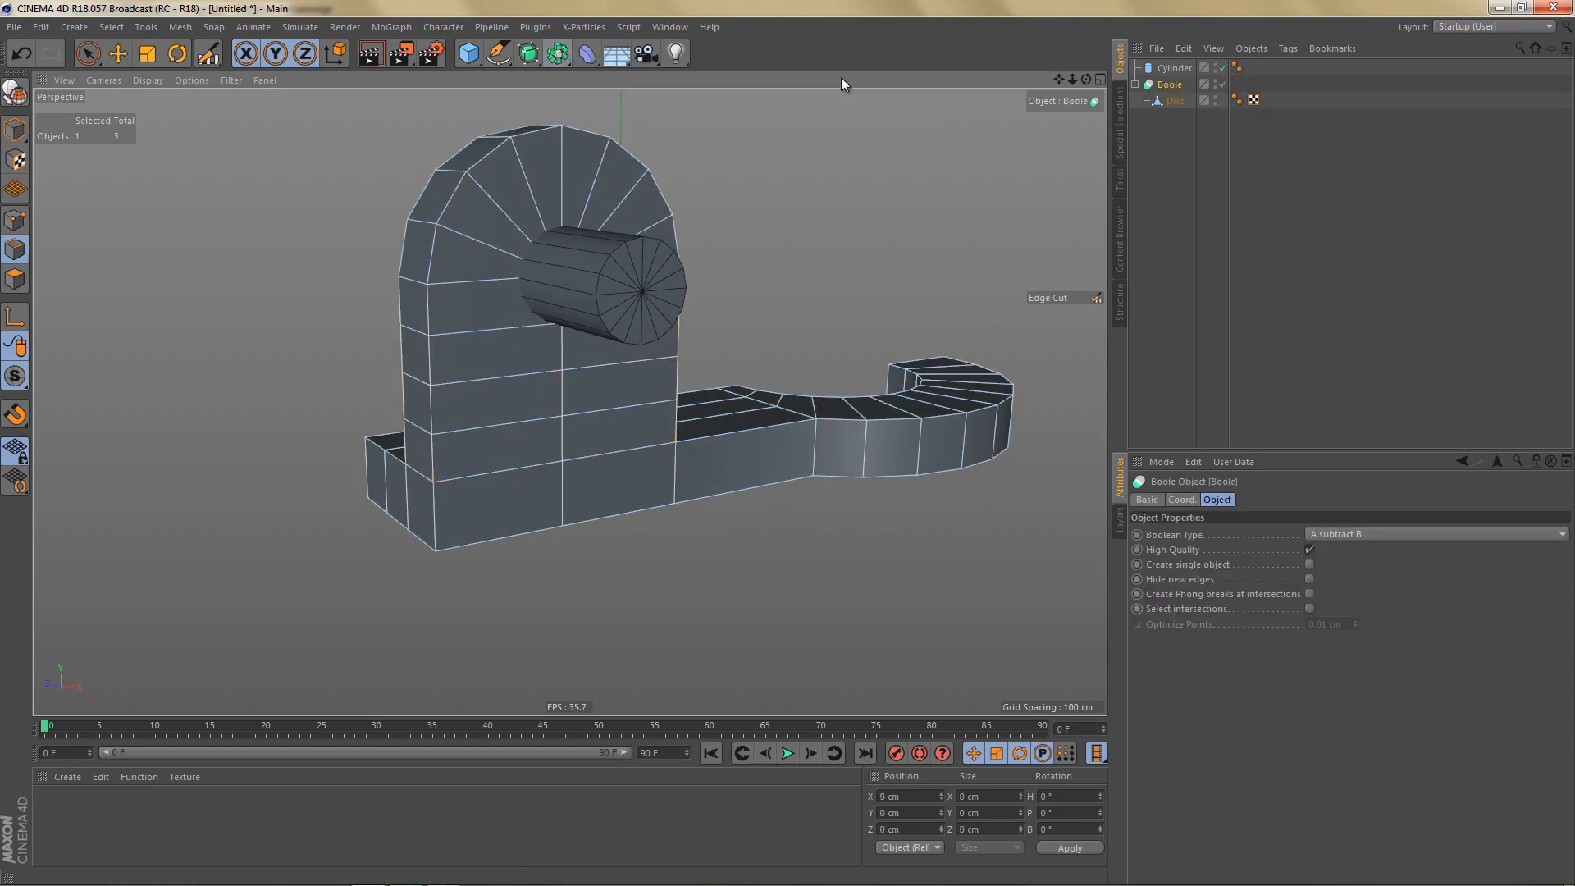
drag(1173, 69, 1175, 107)
click(1169, 68)
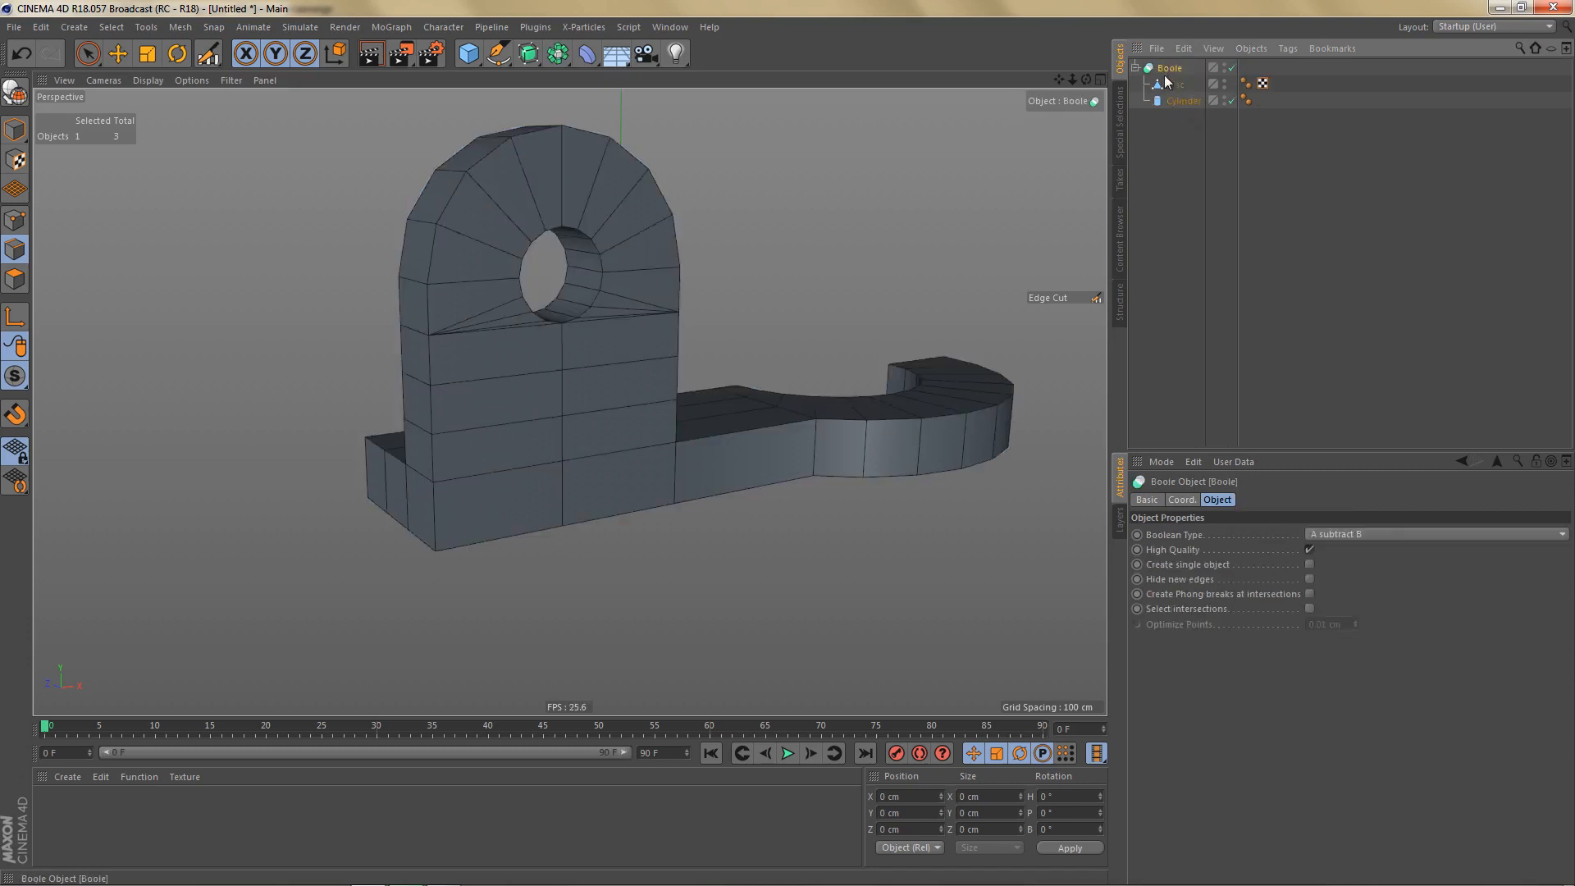
Enable Create single object and Hide new edges on the Boole and make it editable.
click(1309, 566)
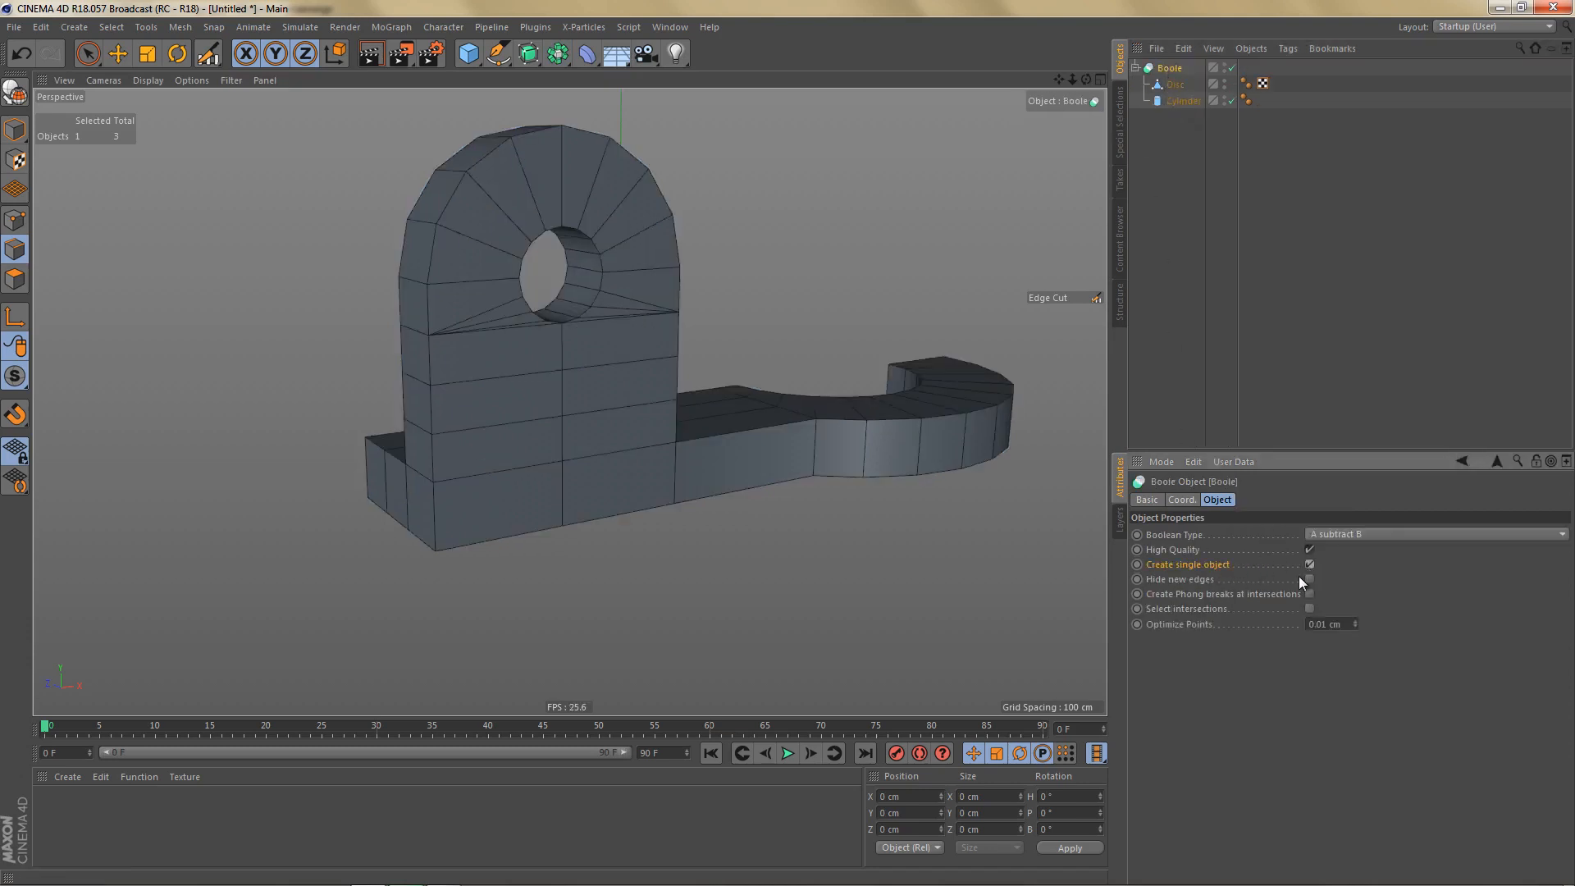
click(1309, 579)
alt+middle_drag(641, 379, 641, 411)
key(c)
alt+drag(627, 392, 634, 411)
Remove the four horizontal edge segments directly below the hole on both faces of the lug.
key(space)
click(626, 352)
shift+click(499, 376)
alt+drag(561, 318, 842, 334)
shift+click(636, 379)
shift+click(510, 323)
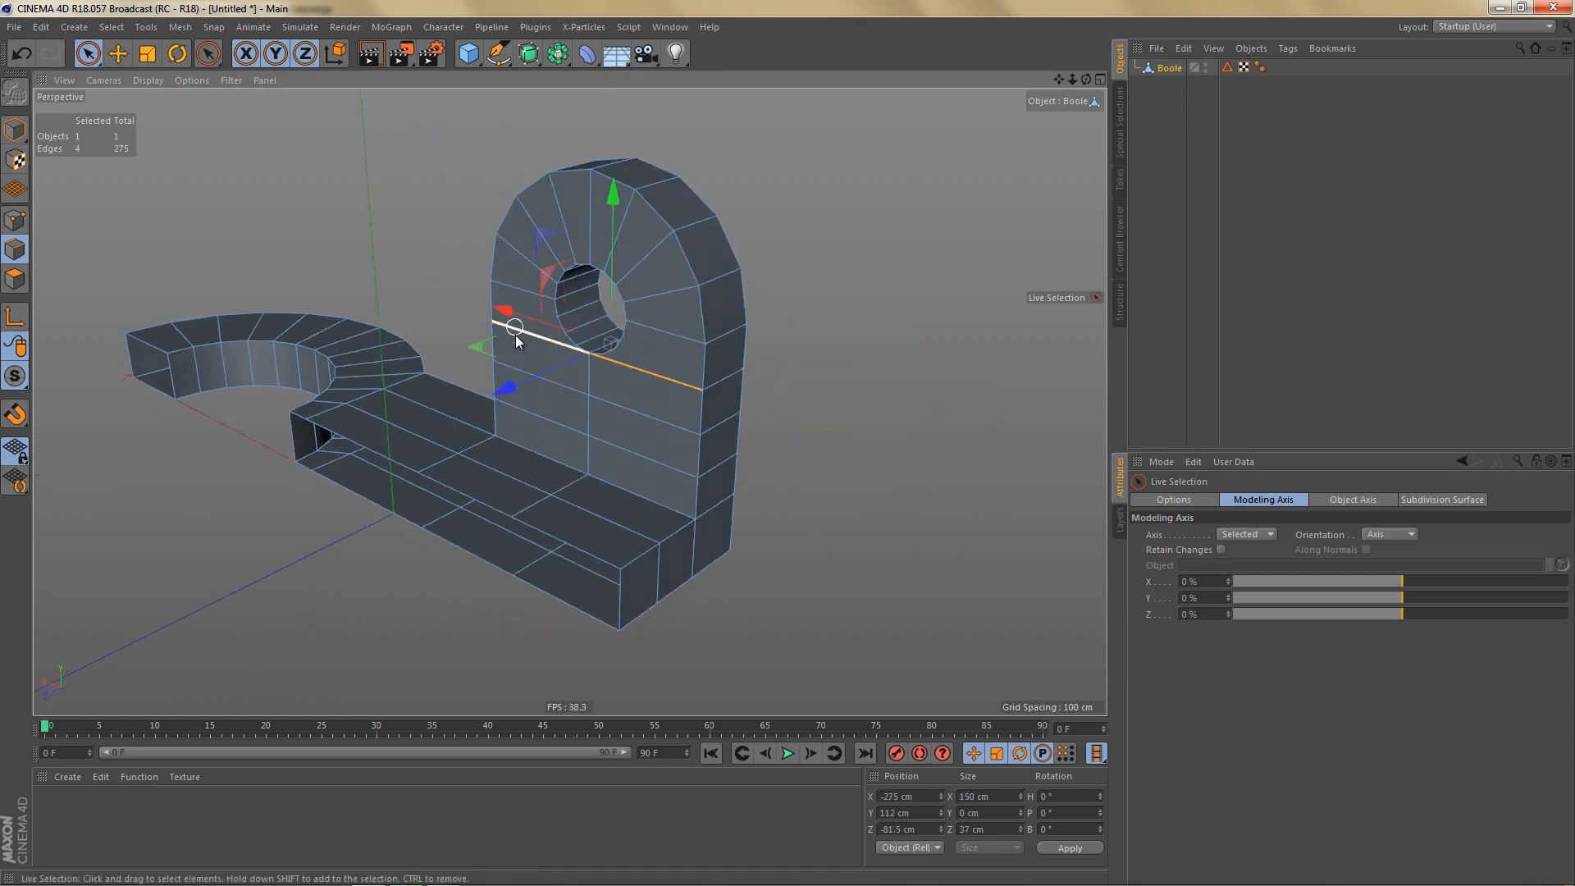
key(Delete)
Connect the hole's rim points to the lug's side points with two new edges on the inner face.
scroll(646, 382, up, 3)
key(Return)
scroll(626, 361, up, 3)
alt+drag(630, 366, 676, 369)
drag(600, 305, 790, 417)
key(m)
key(m)
drag(468, 273, 339, 283)
key(m)
key(m)
Connect the hole's rim points to the lug's side points with two new edges on the outer face.
alt+drag(747, 269, 430, 331)
mouse_move(786, 327)
mouse_down()
mouse_move(576, 421)
mouse_move(551, 460)
mouse_up()
key(m)
key(m)
alt+drag(863, 352, 956, 345)
key(m)
key(m)
scroll(855, 379, down, 4)
alt+drag(850, 387, 788, 408)
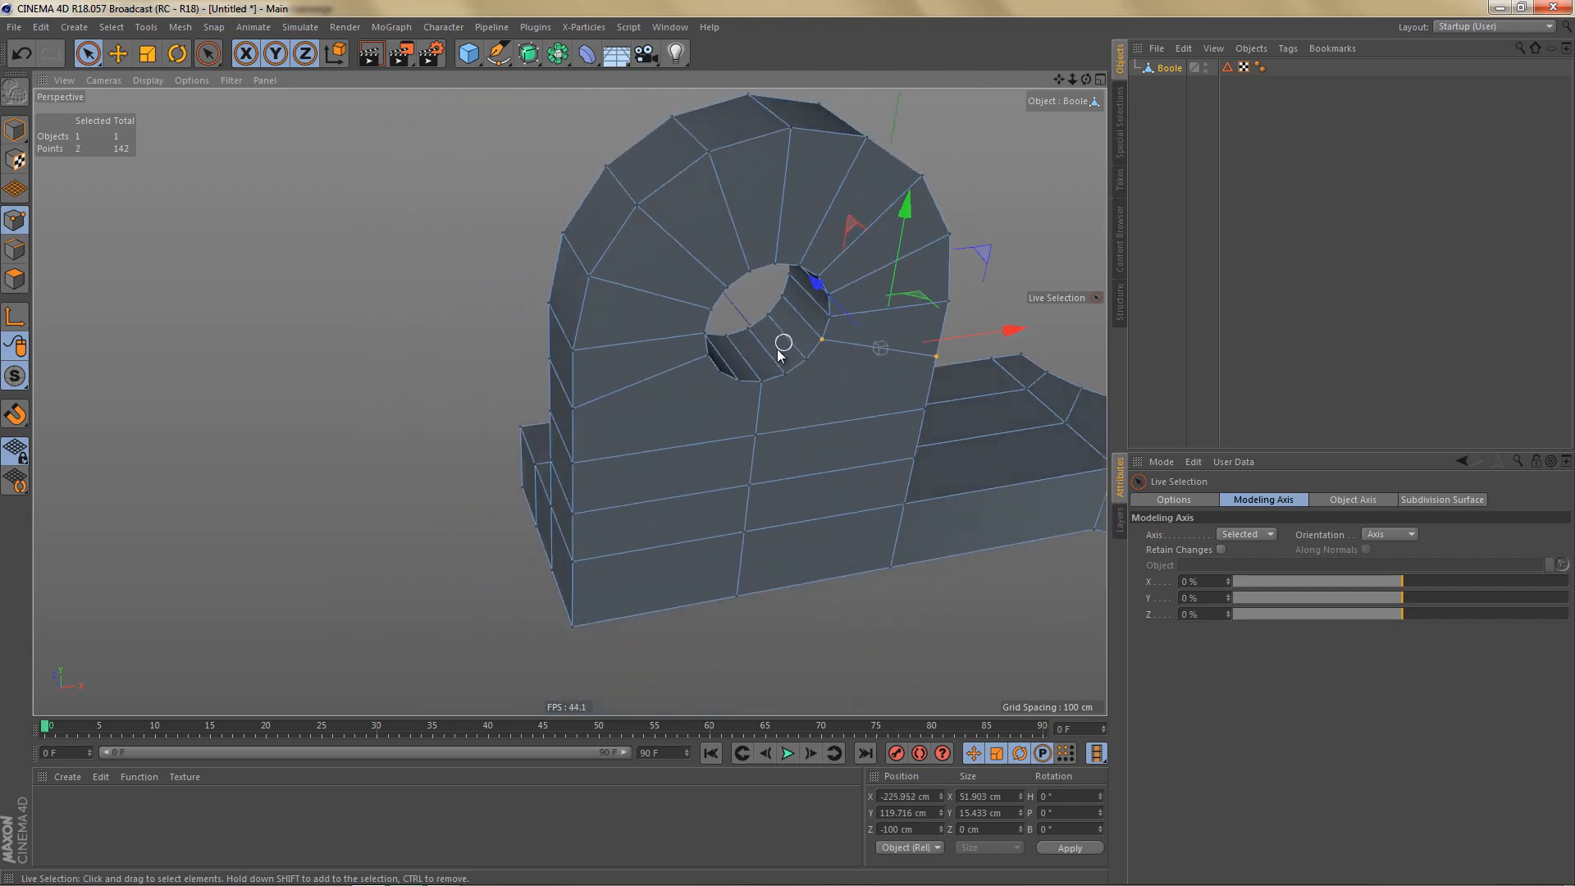
Select the lengthwise edges around the lug's lower part and the base beneath it and cut them with 2 subdivisions.
alt+drag(774, 433, 789, 371)
alt+drag(678, 475, 617, 406)
key(Return)
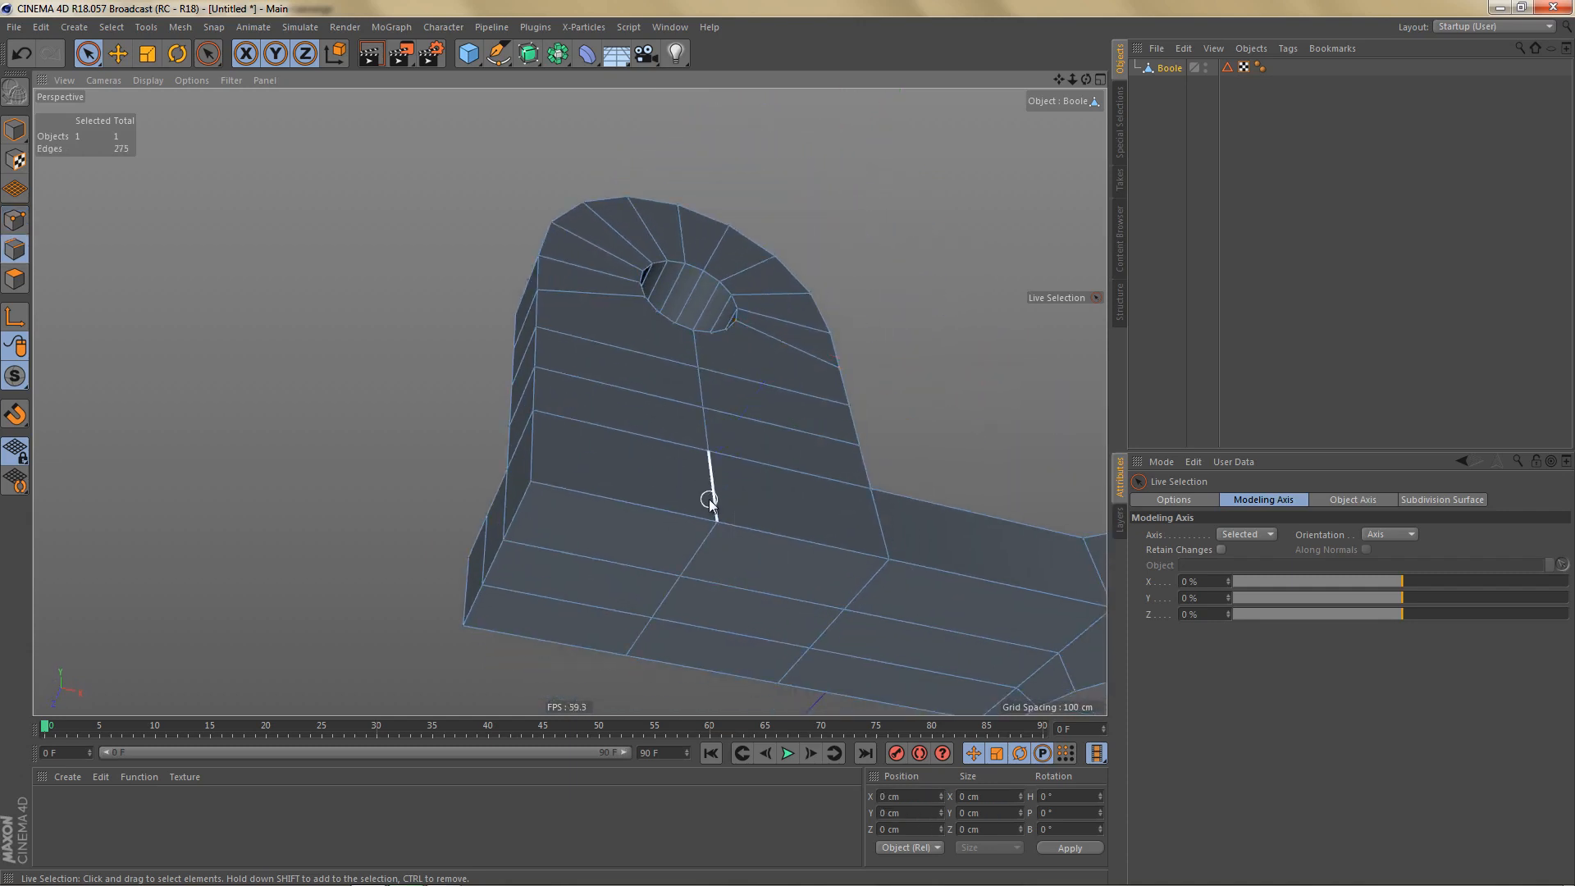
drag(607, 429, 563, 635)
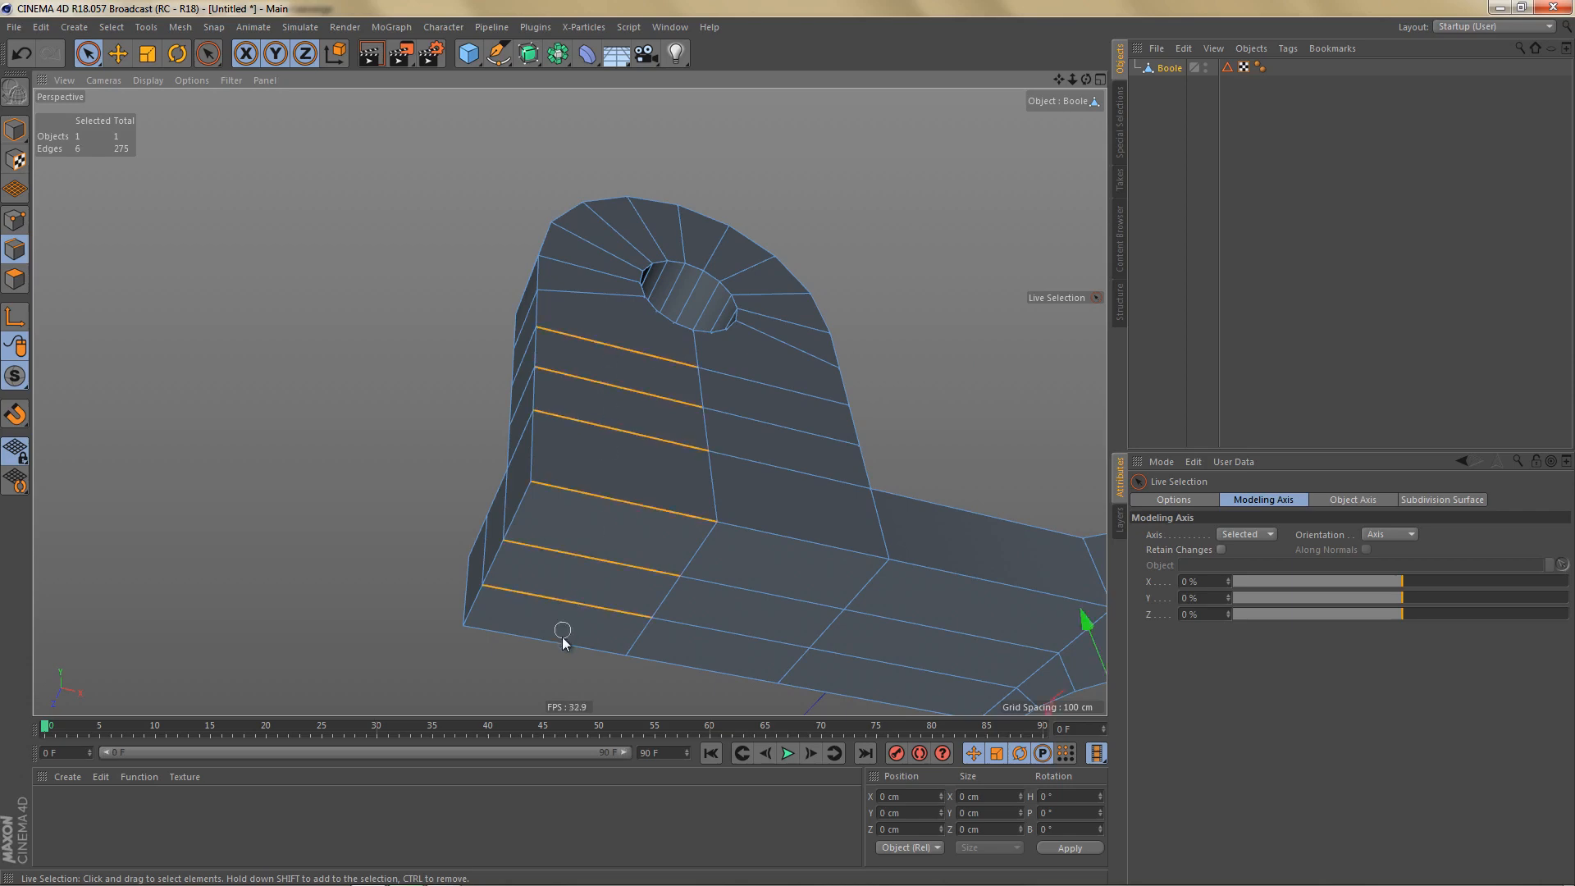
shift+drag(748, 566, 692, 672)
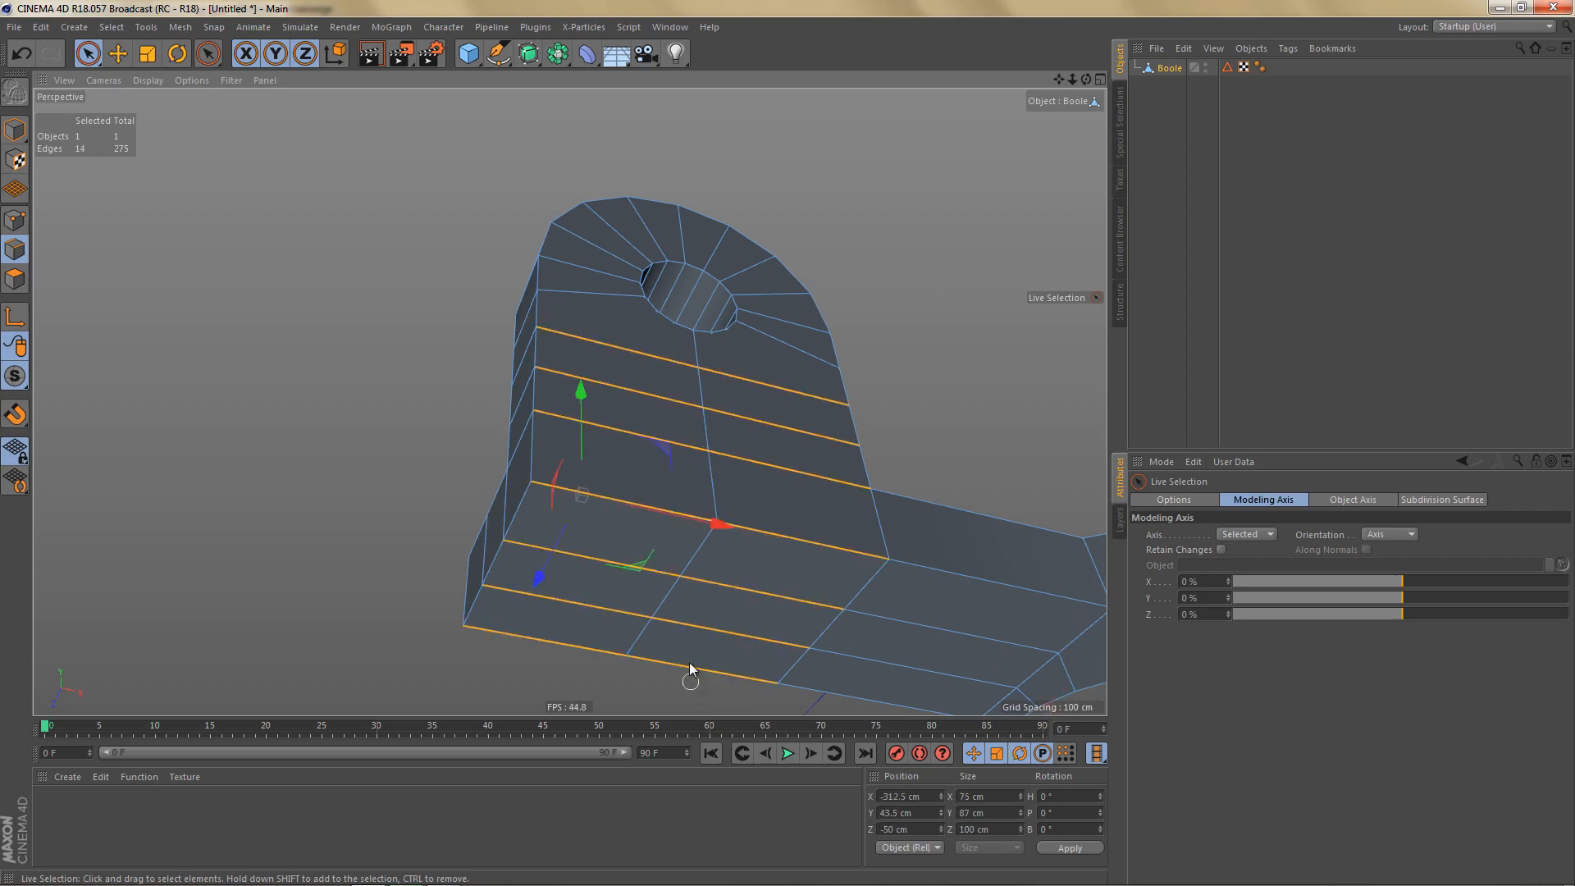
alt+drag(704, 370, 938, 549)
shift+drag(723, 453, 686, 641)
shift+drag(563, 371, 525, 546)
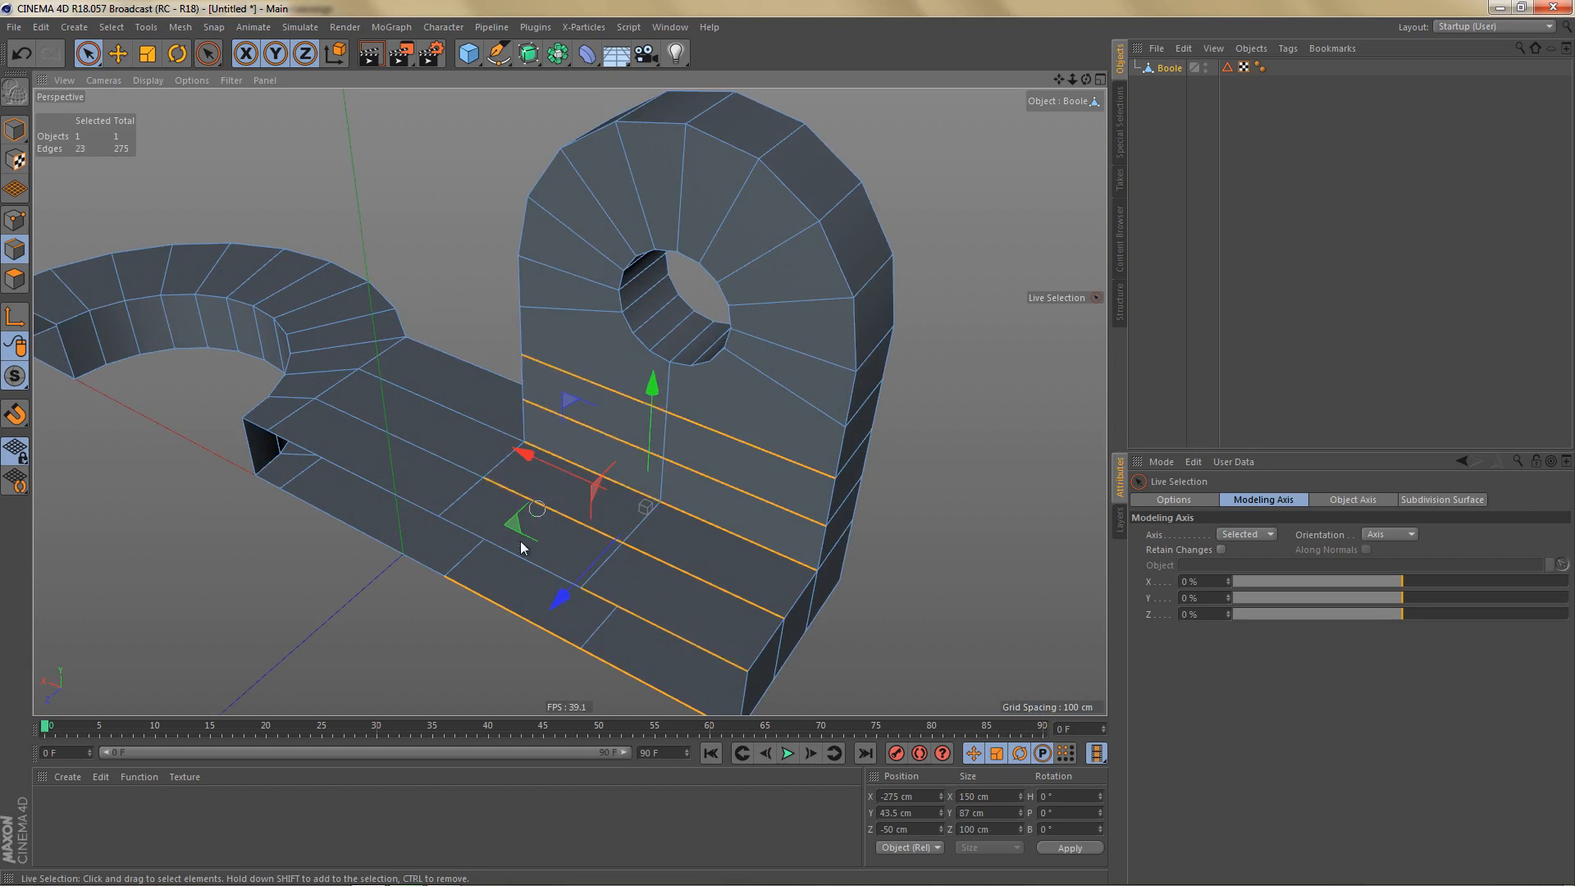
key(m)
key(f)
drag(789, 445, 785, 449)
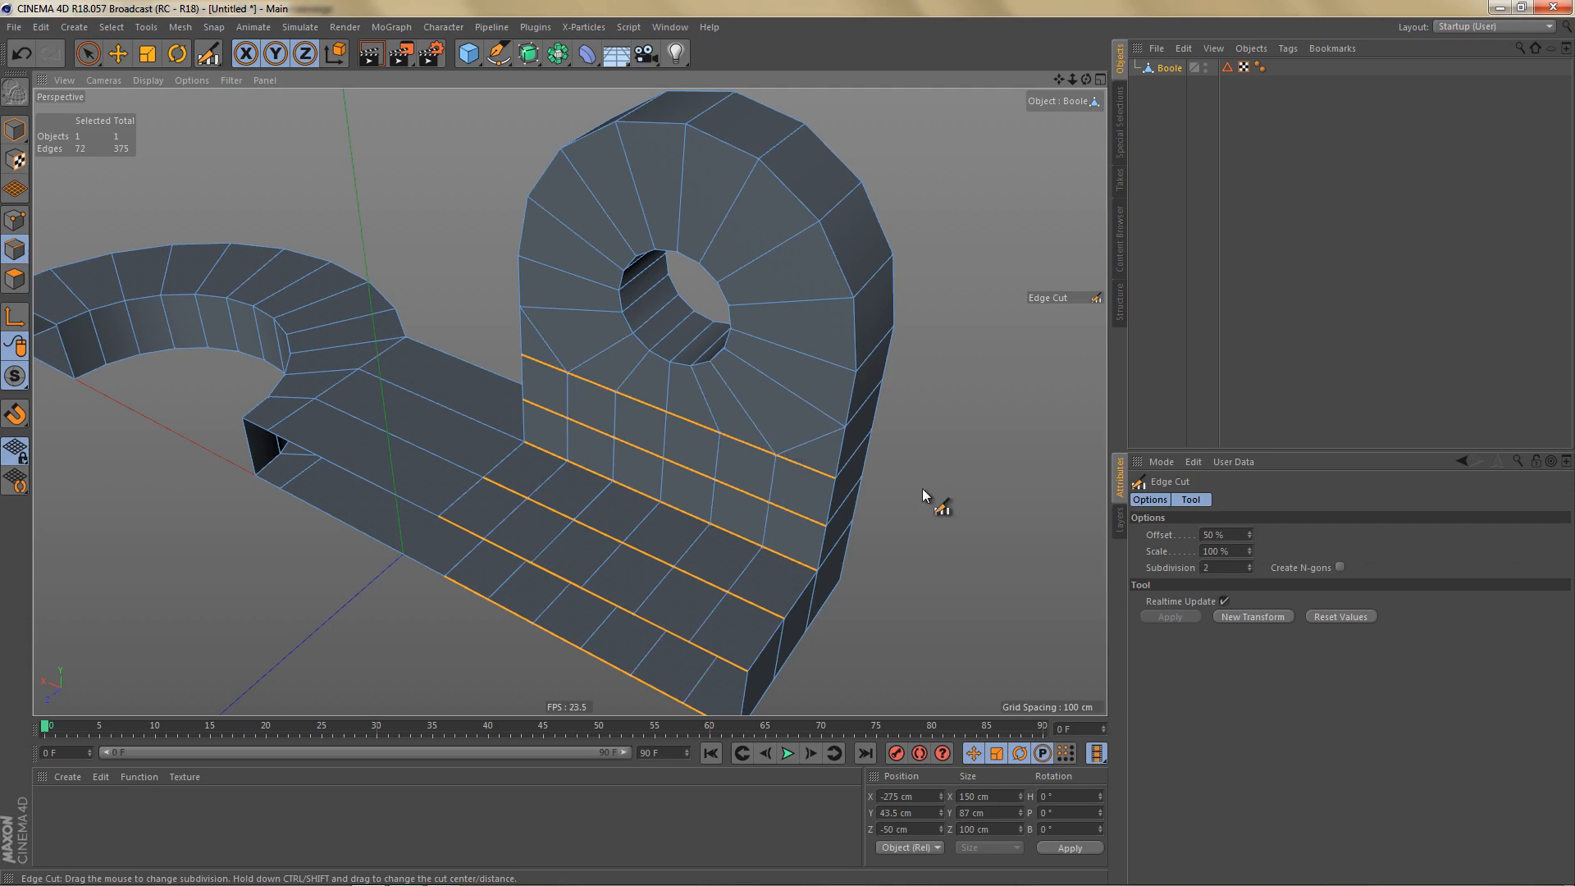
Remove the diagonal corner edges that the cut left below the hole on both faces of the lug.
key(space)
click(819, 441)
shift+click(545, 341)
alt+drag(770, 361, 443, 448)
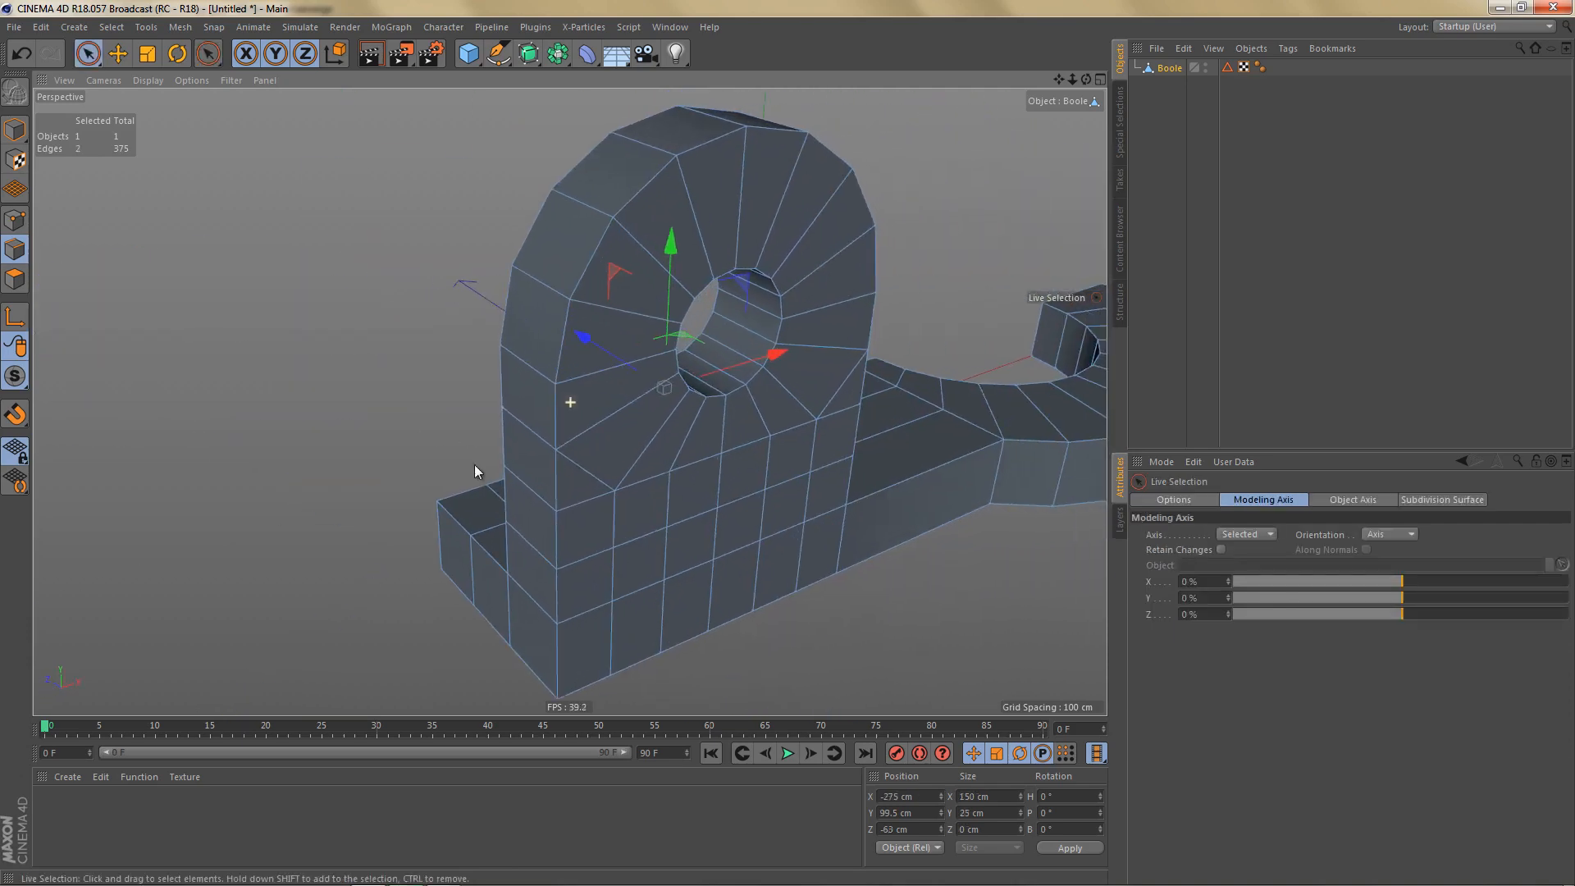
shift+click(600, 479)
key(Delete)
Select the radial edges around the hole on both faces of the lug and cut them with 1 subdivision.
mouse_move(643, 433)
alt+mouse_down()
mouse_move(583, 416)
mouse_move(563, 257)
mouse_move(739, 239)
mouse_move(766, 345)
alt+mouse_up()
mouse_move(636, 205)
alt+mouse_down()
mouse_move(885, 231)
mouse_move(866, 229)
alt+mouse_up()
mouse_move(426, 355)
shift+mouse_down()
mouse_move(437, 299)
mouse_move(620, 297)
mouse_move(655, 452)
shift+mouse_up()
key(m)
key(f)
drag(855, 374, 778, 443)
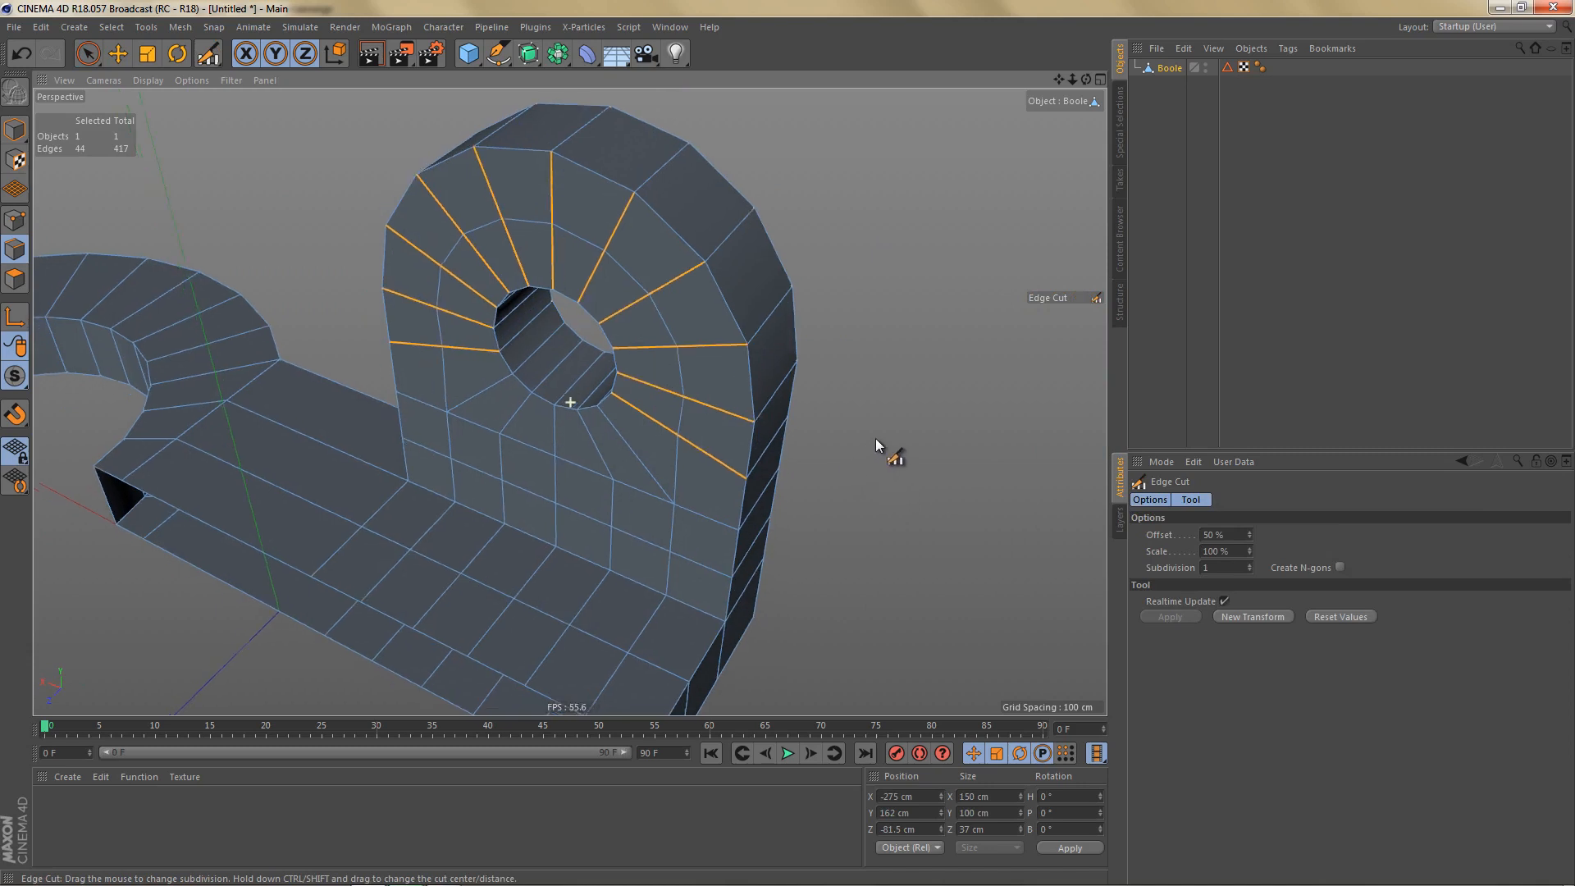
Move the middle-ring points on both sides of the hole down level with the outer side points and scale them horizontally to about 102%.
middle_click(849, 460)
middle_click(822, 623)
alt+right_drag(527, 399, 634, 396)
key(Return)
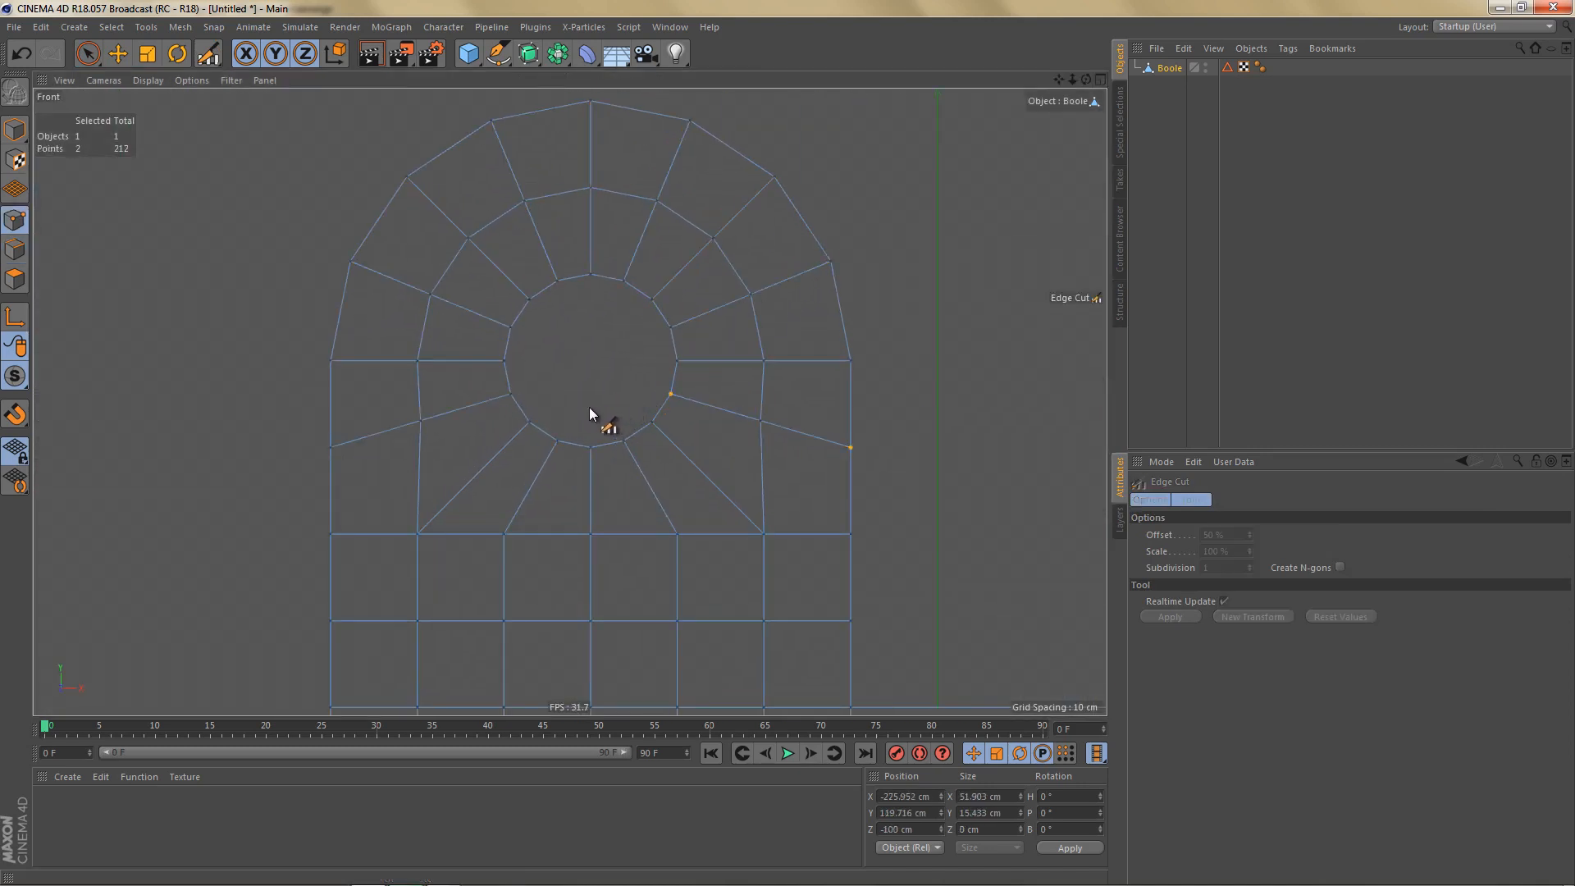
key(0)
click(422, 420)
shift+click(769, 423)
drag(616, 268, 617, 297)
key(t)
drag(750, 447, 758, 449)
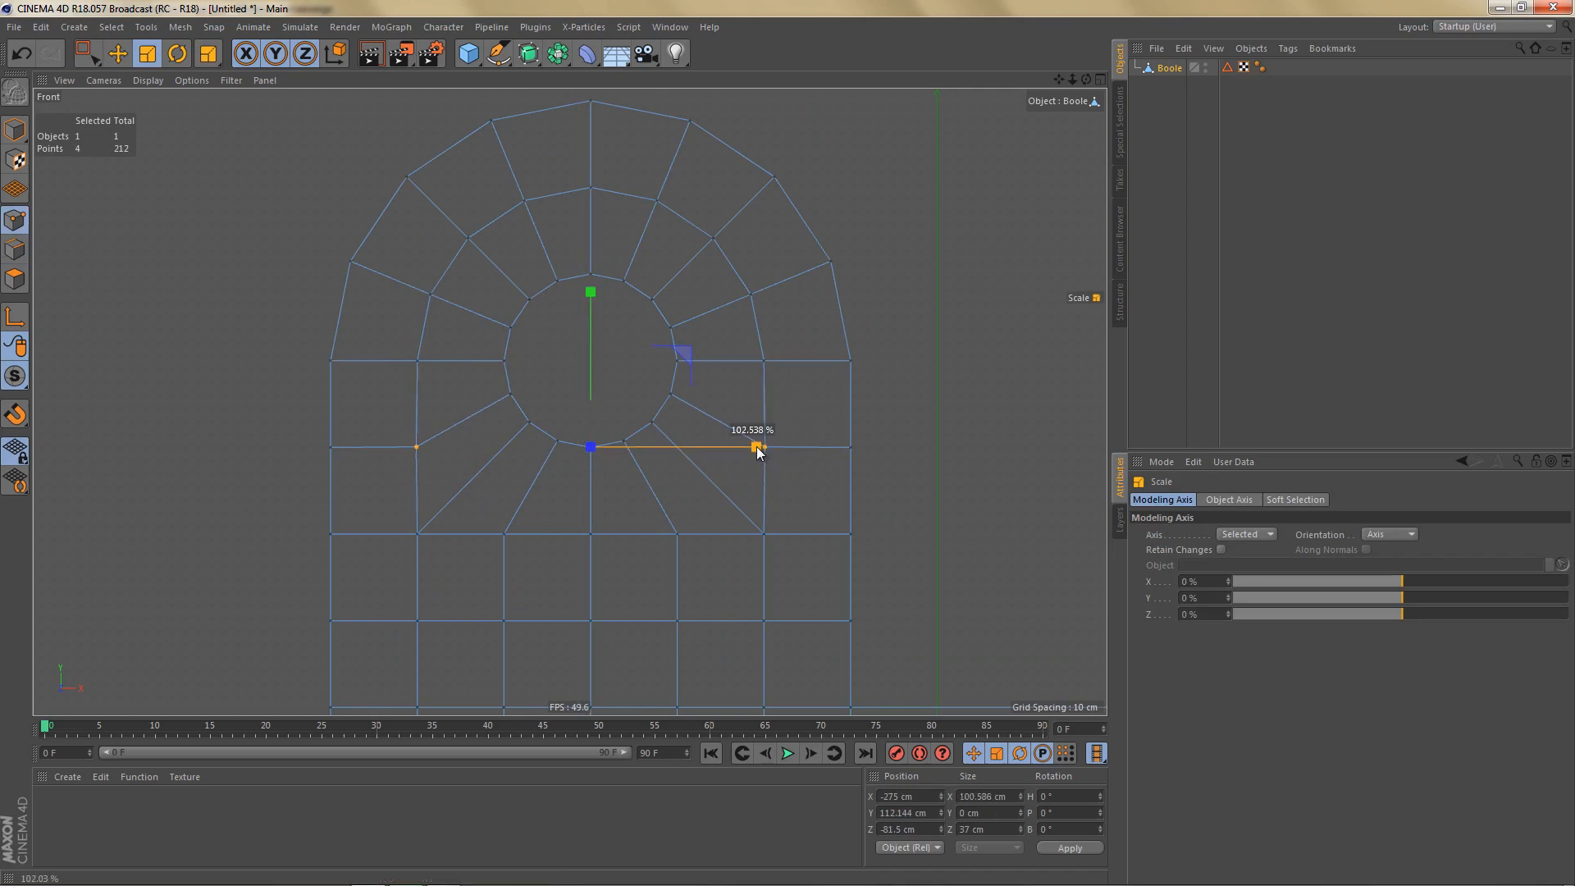
scroll(643, 471, down, 2)
alt+middle_drag(648, 420, 654, 343)
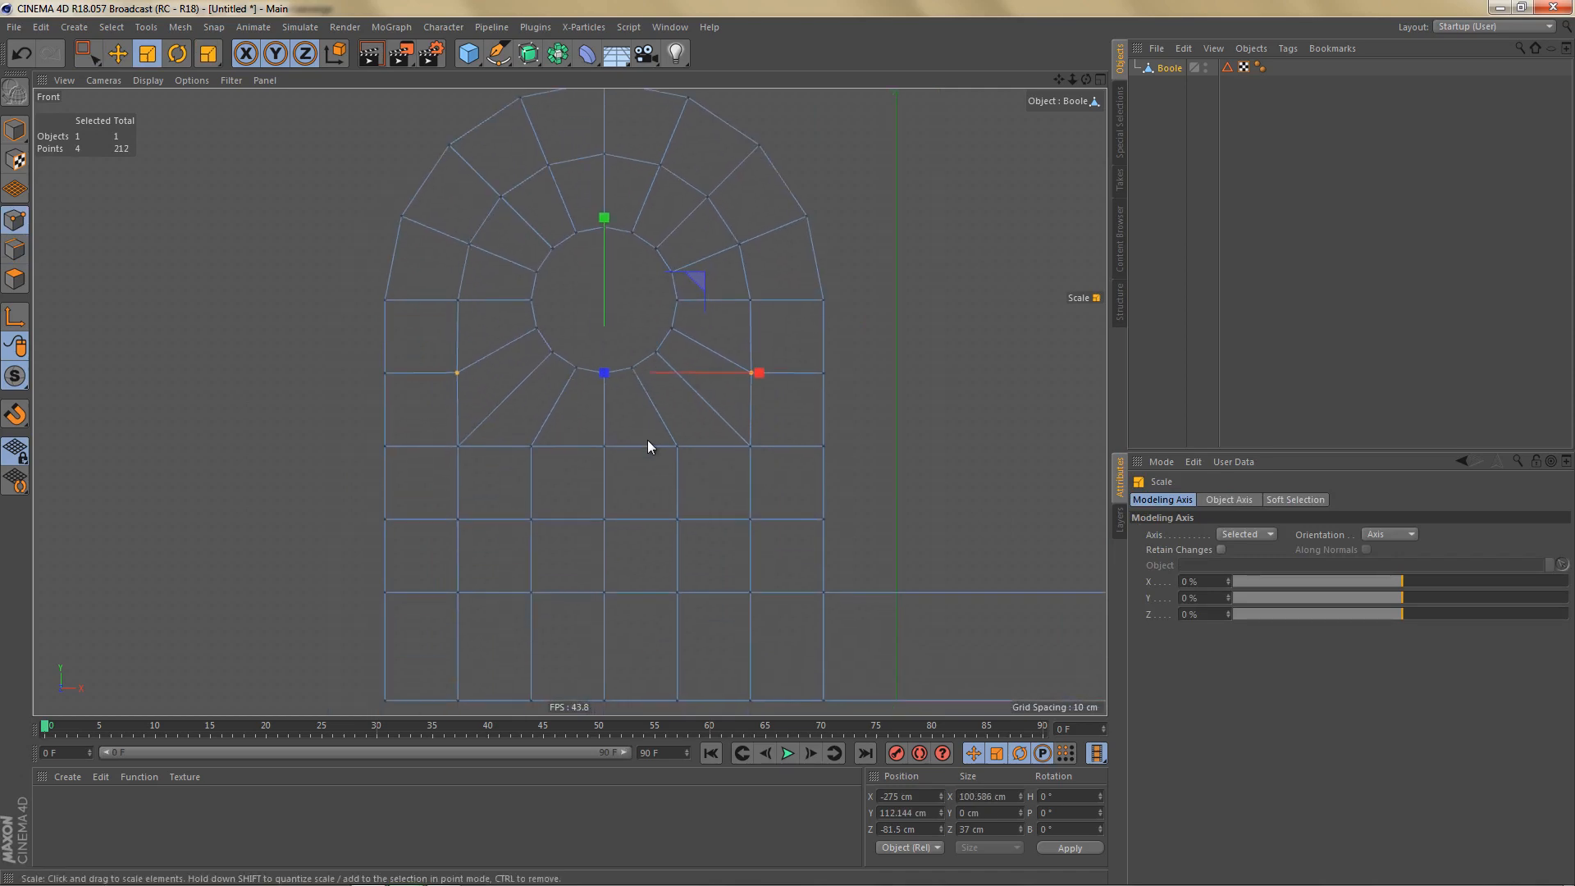
Compare the finished half of the base with the actuator base drawing in the image viewer and return to the model.
middle_click(648, 440)
middle_click(332, 333)
alt+drag(545, 328, 582, 371)
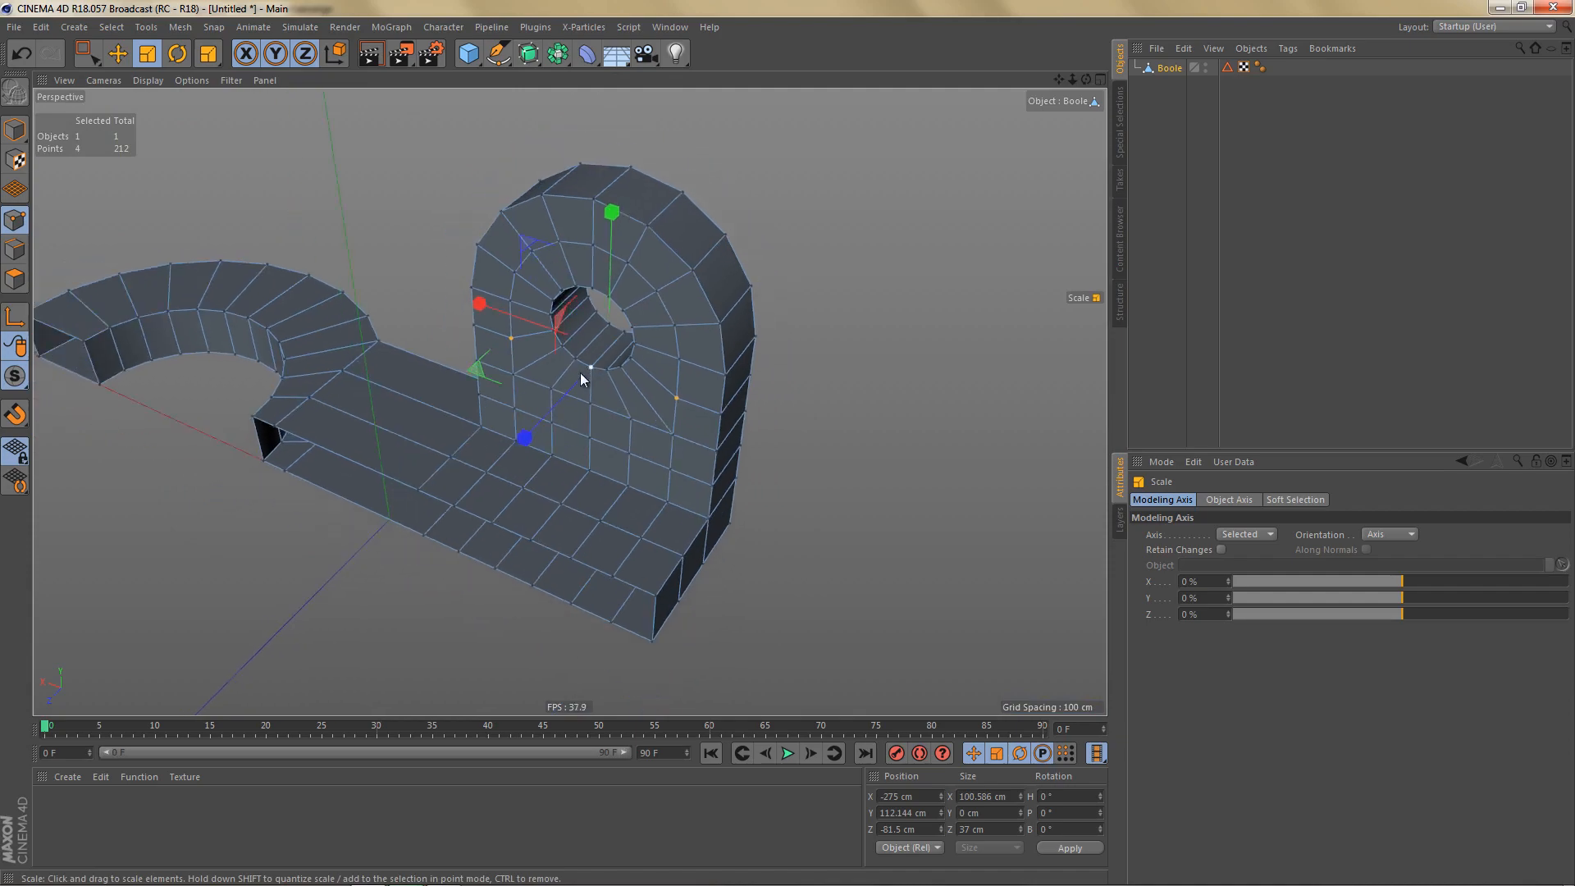
alt+middle_drag(583, 371, 691, 338)
scroll(661, 357, down, 1)
key(alt+Tab)
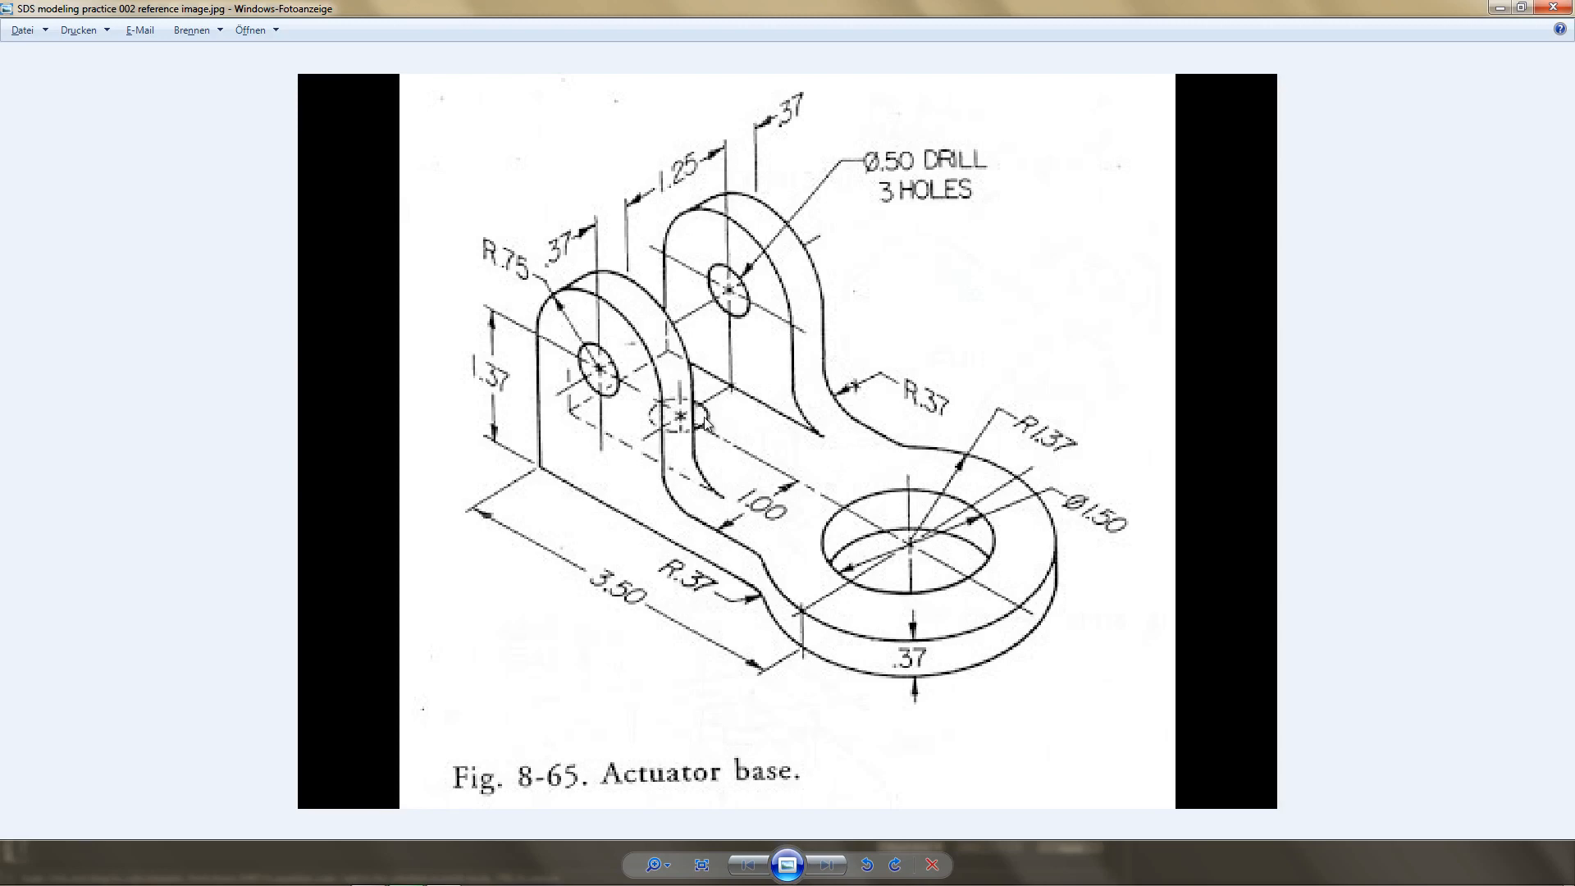
key(alt+Tab)
Mirror the half base with a Symmetry object using the XY mirror plane.
drag(559, 54, 765, 136)
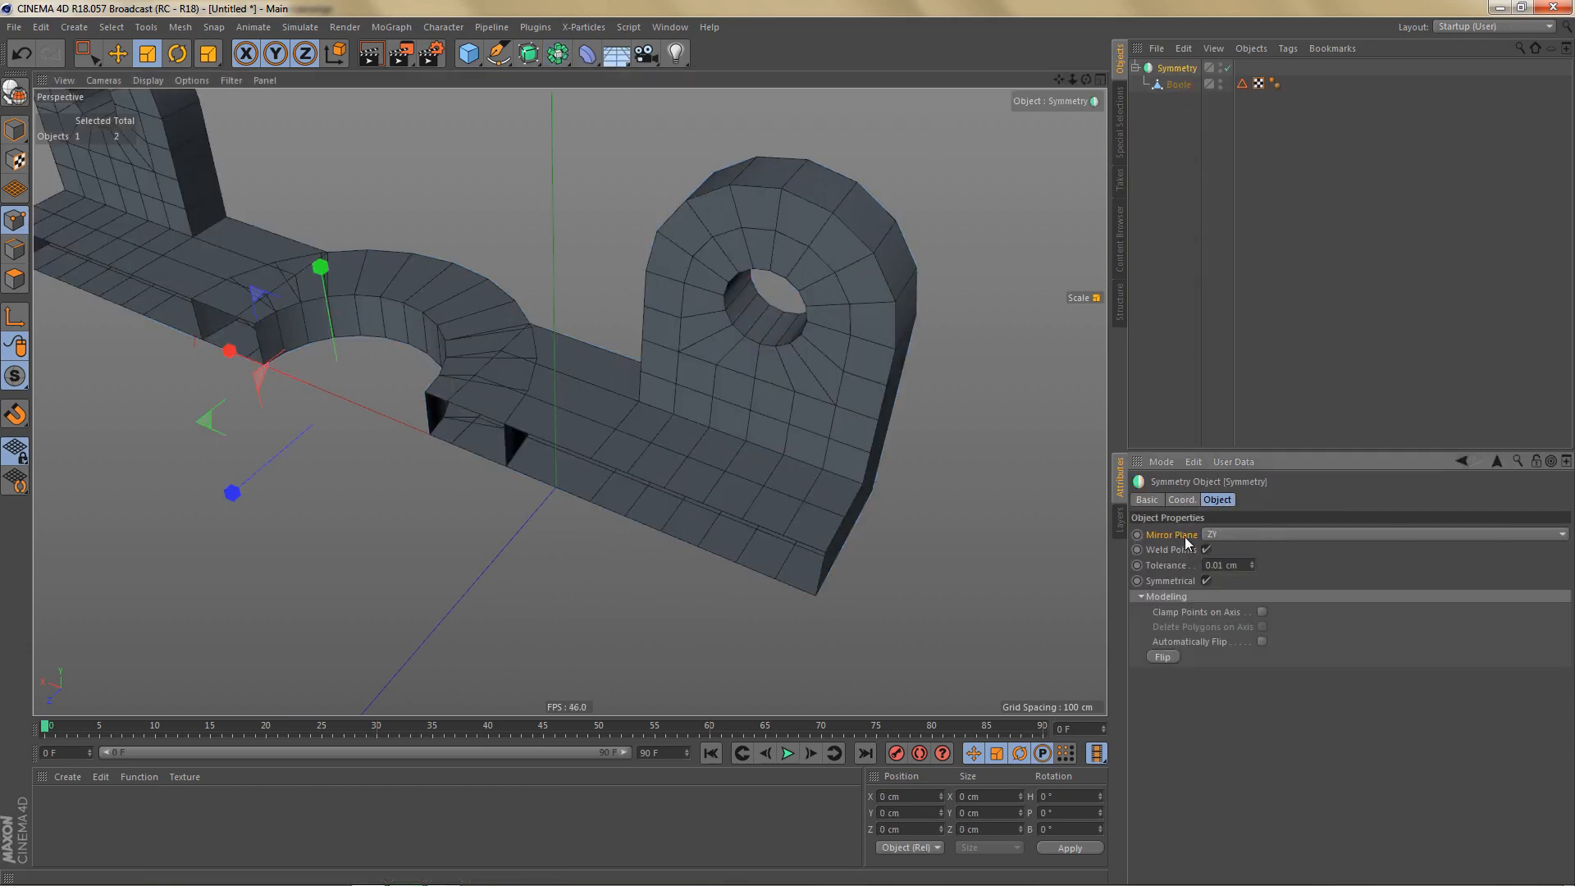
click(1223, 535)
click(1233, 553)
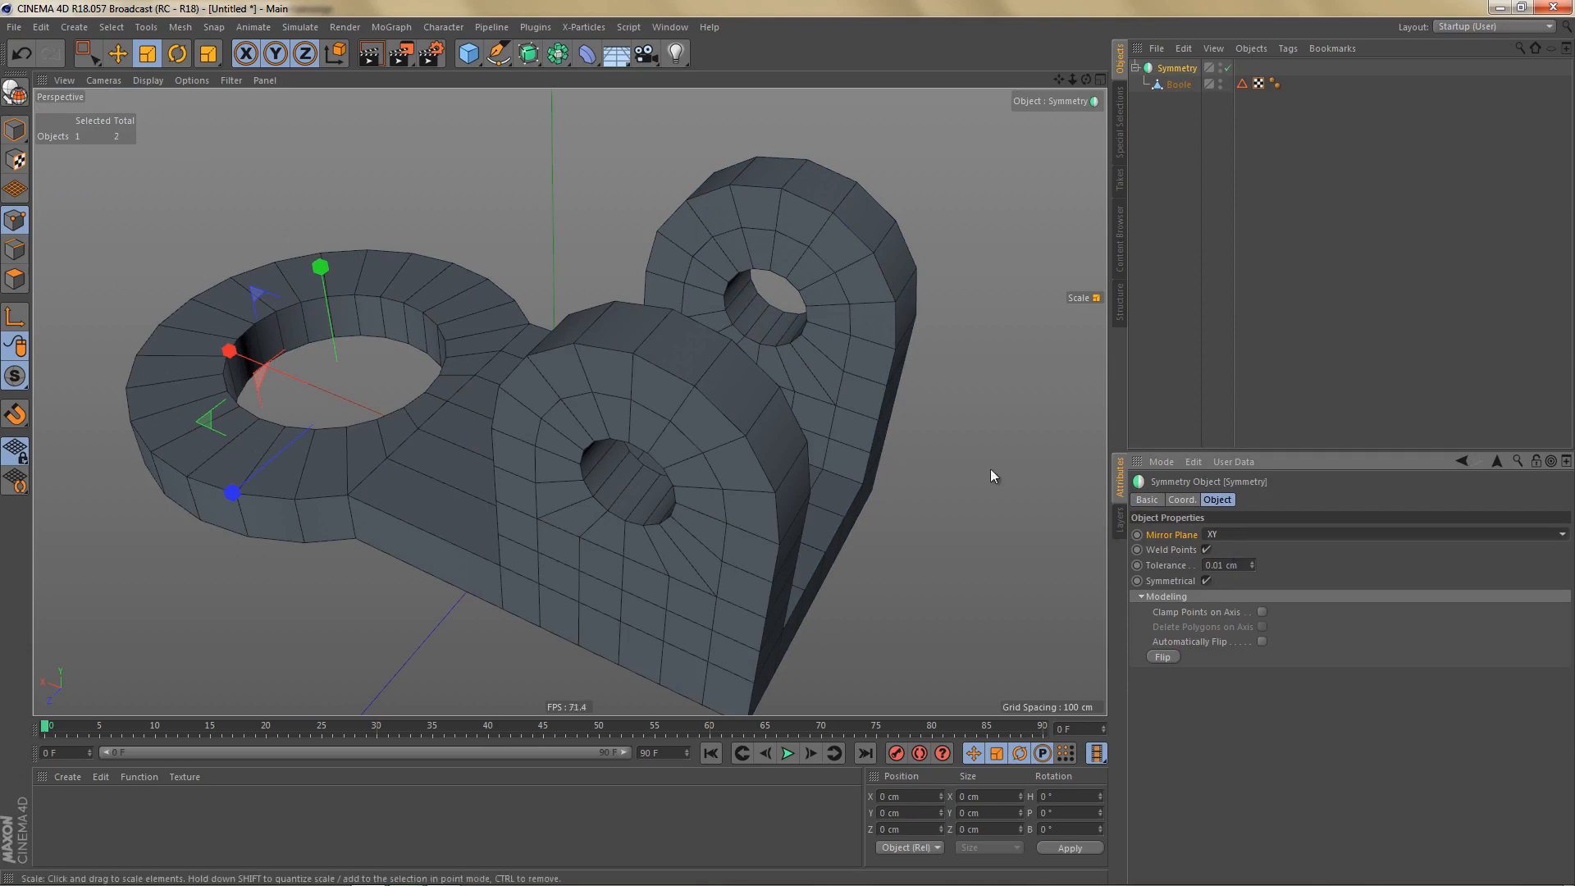
Convert the Symmetry object to editable geometry, take the mesh out of the resulting null and delete the null.
key(c)
scroll(751, 392, down, 4)
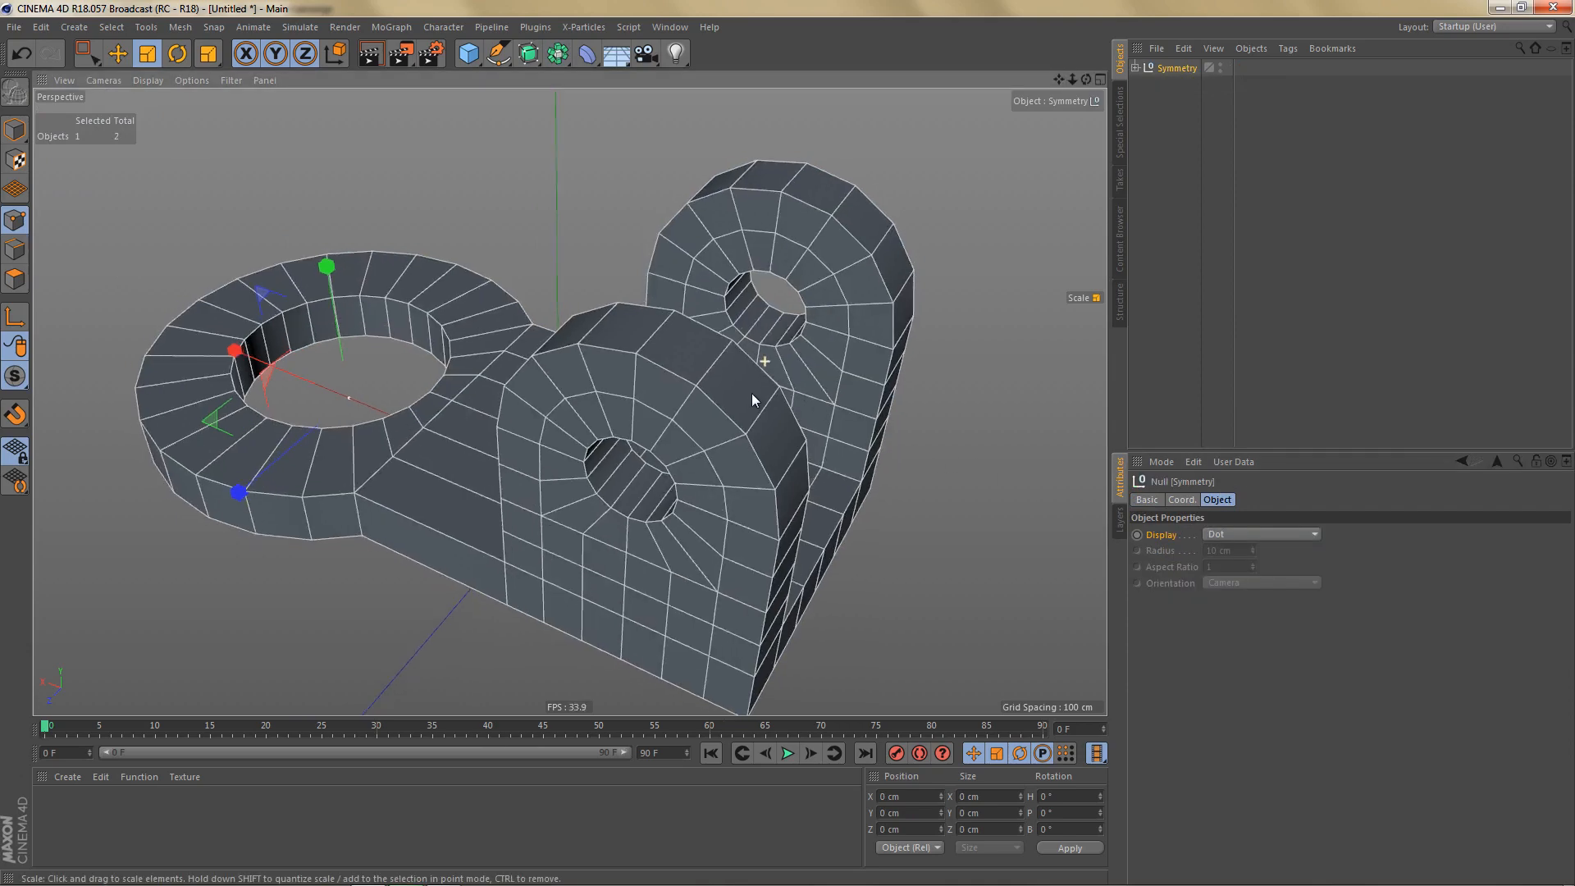
alt+drag(663, 393, 894, 464)
alt+drag(652, 432, 635, 376)
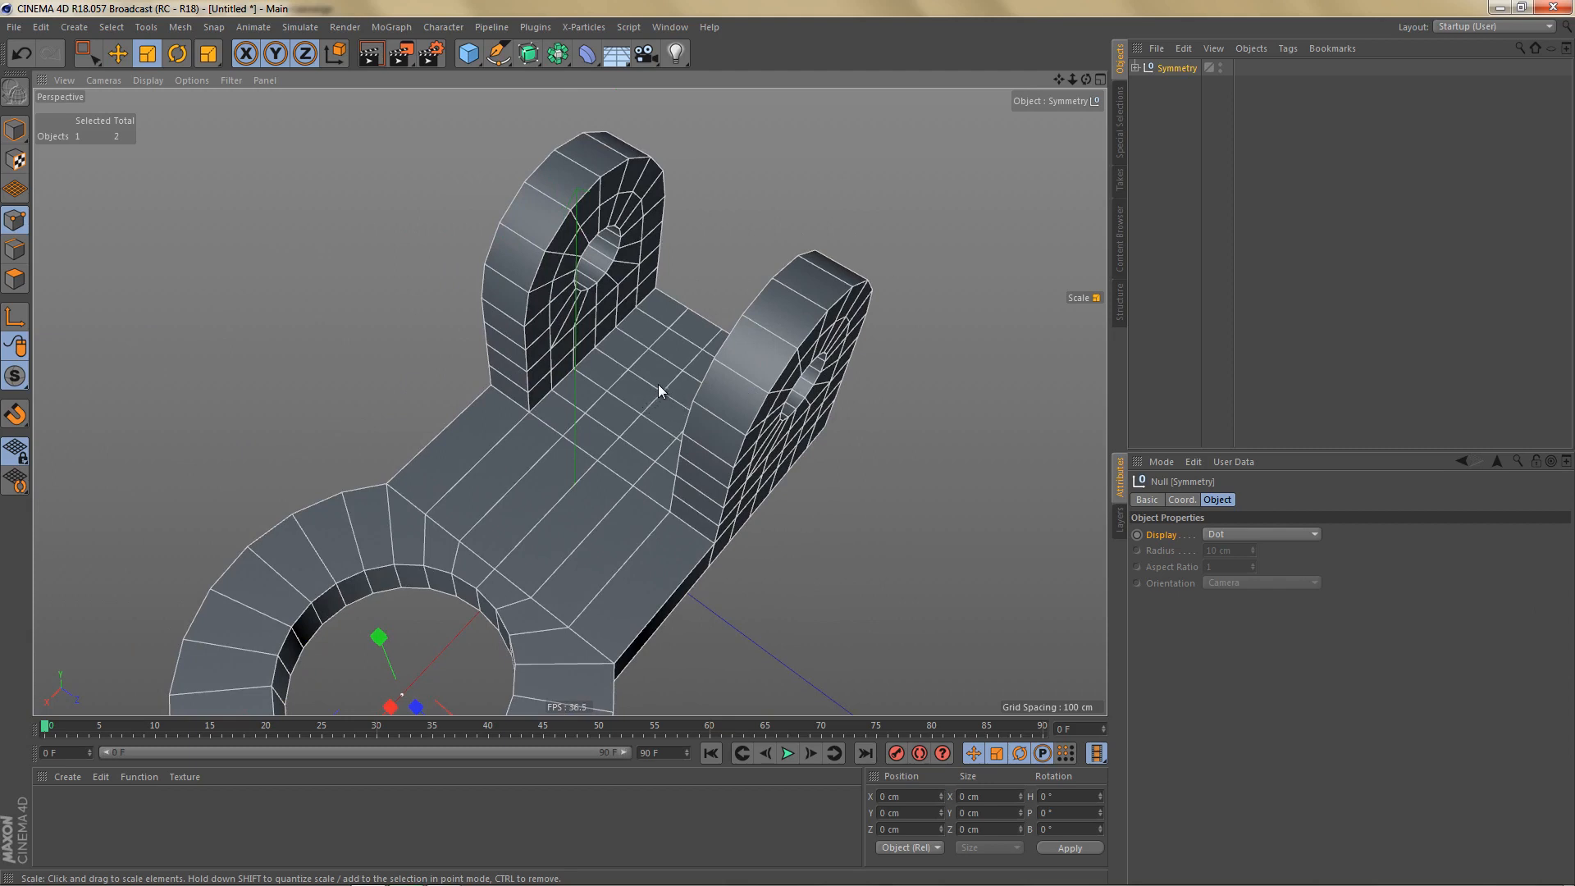
click(1135, 67)
drag(1165, 84, 1165, 76)
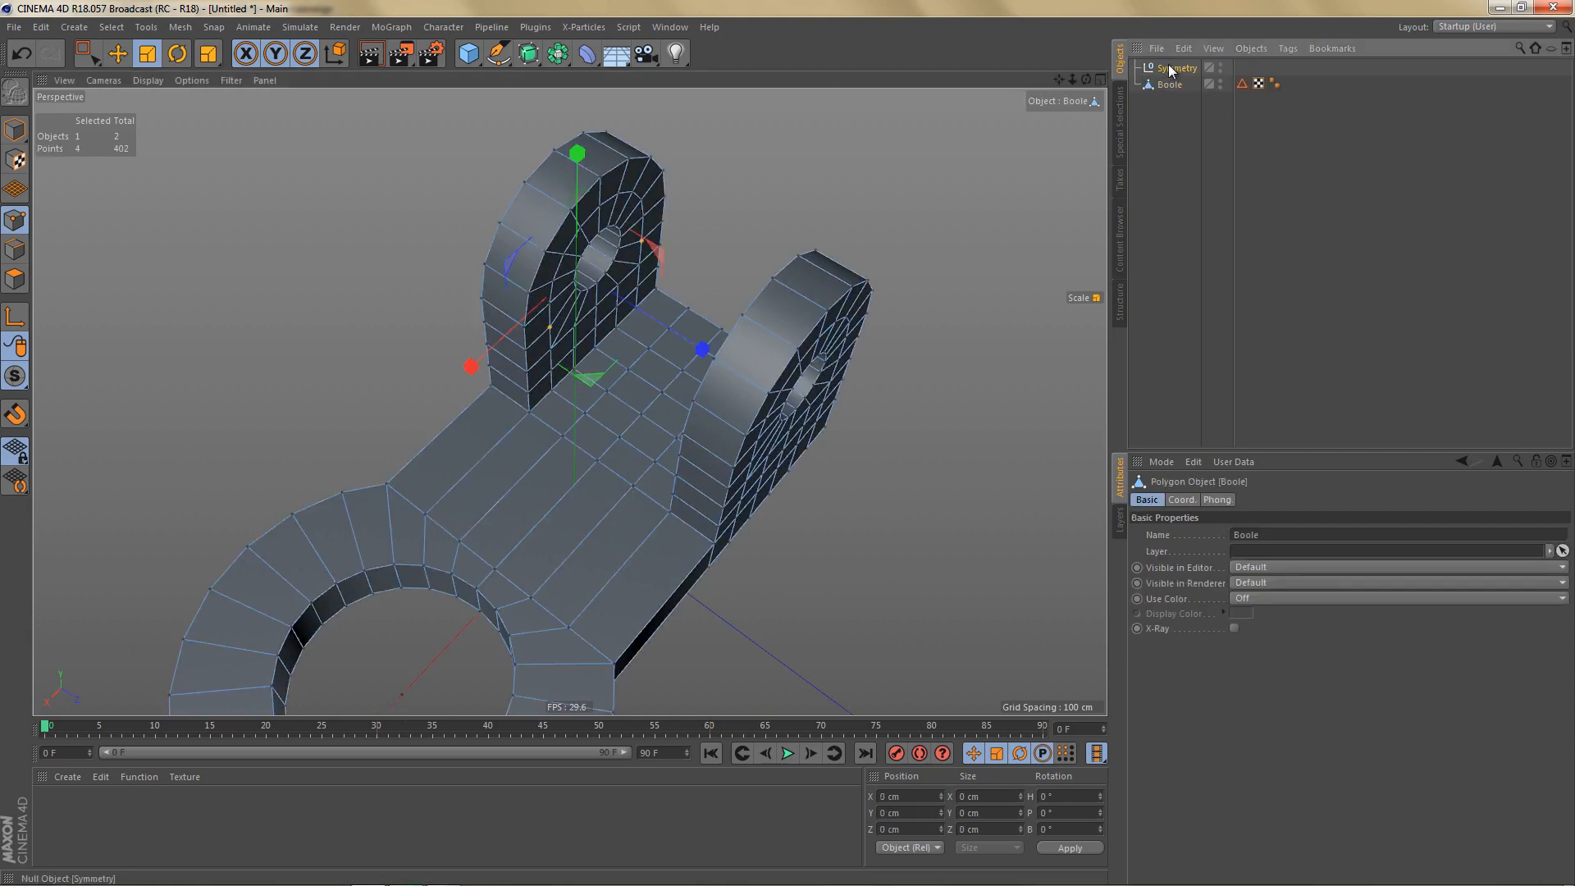
click(1168, 65)
key(Delete)
Add a cylinder and move it along X onto the base's centreline between the two lugs, in line with their holes.
alt+drag(706, 323, 691, 328)
drag(470, 56, 805, 78)
middle_click(768, 328)
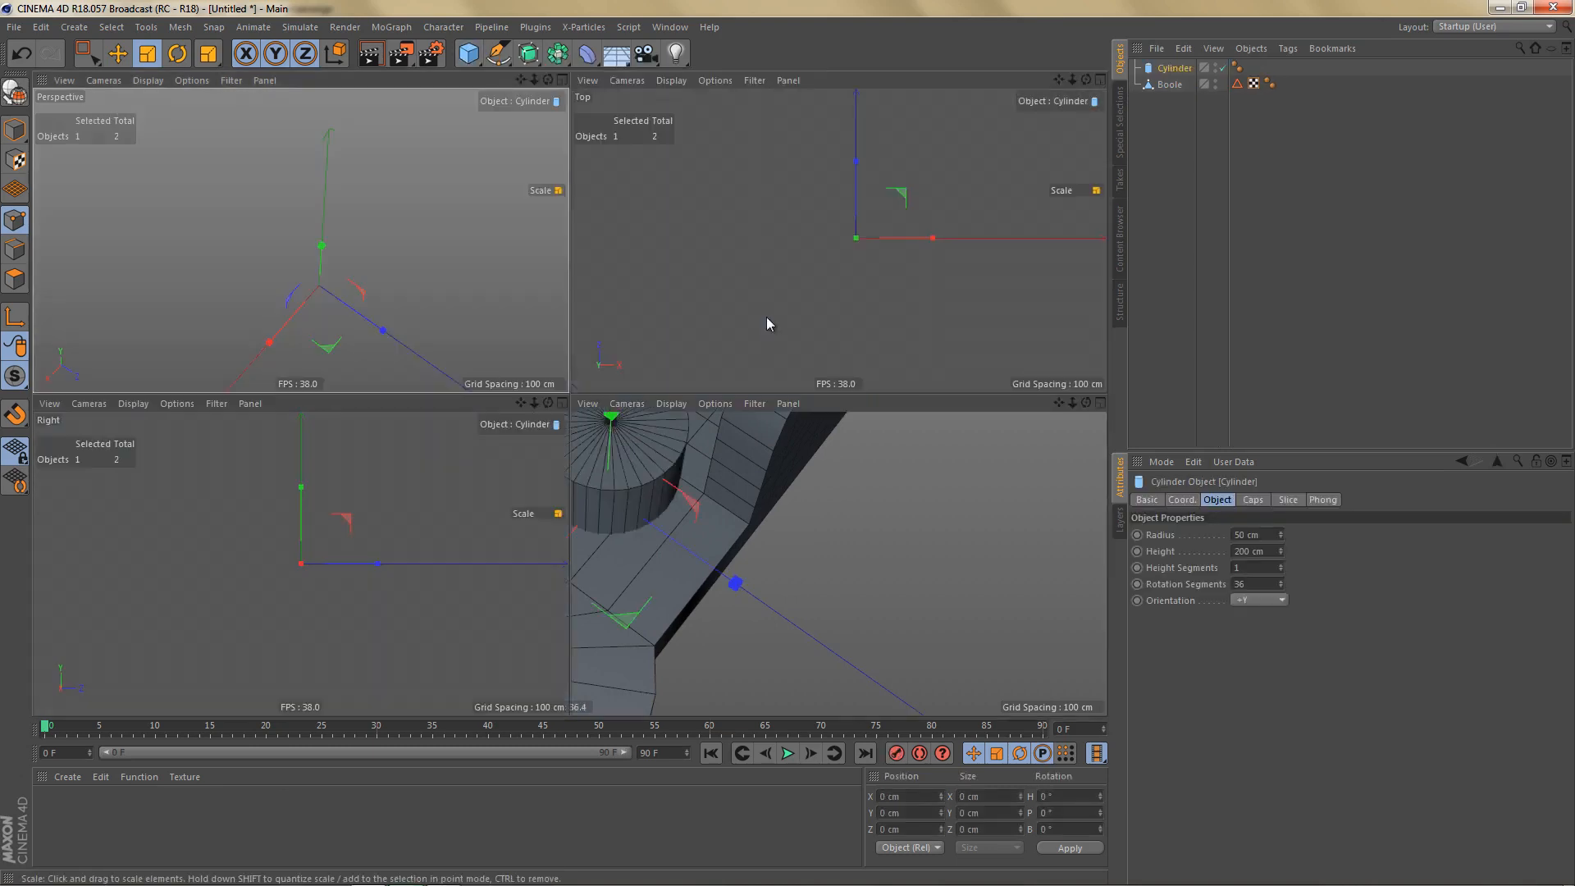
middle_click(744, 283)
key(e)
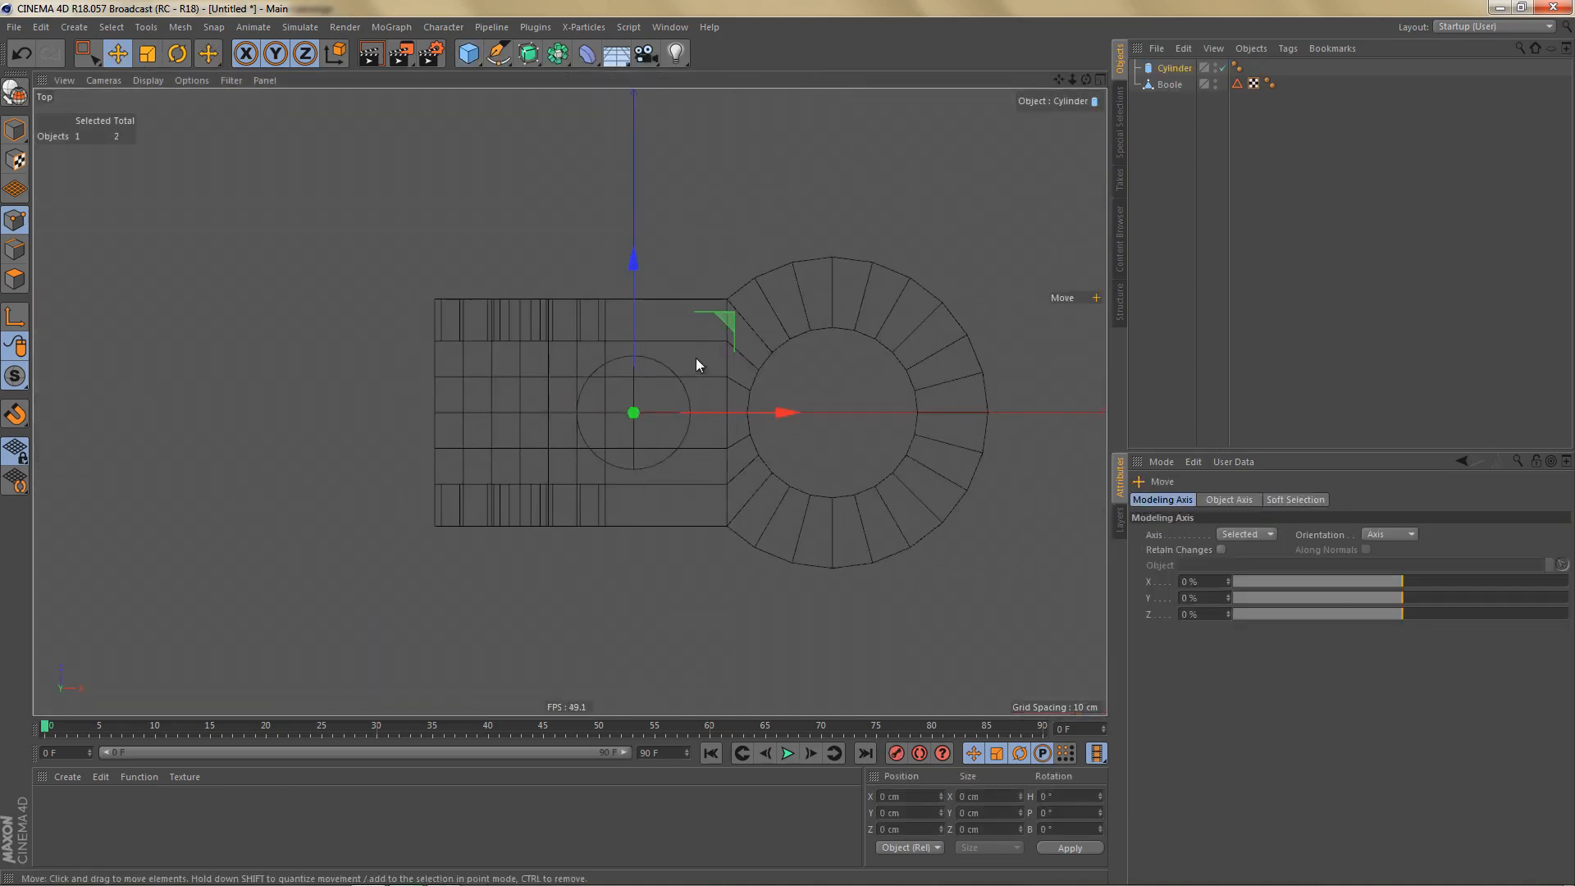
drag(795, 408, 681, 412)
scroll(533, 390, up, 3)
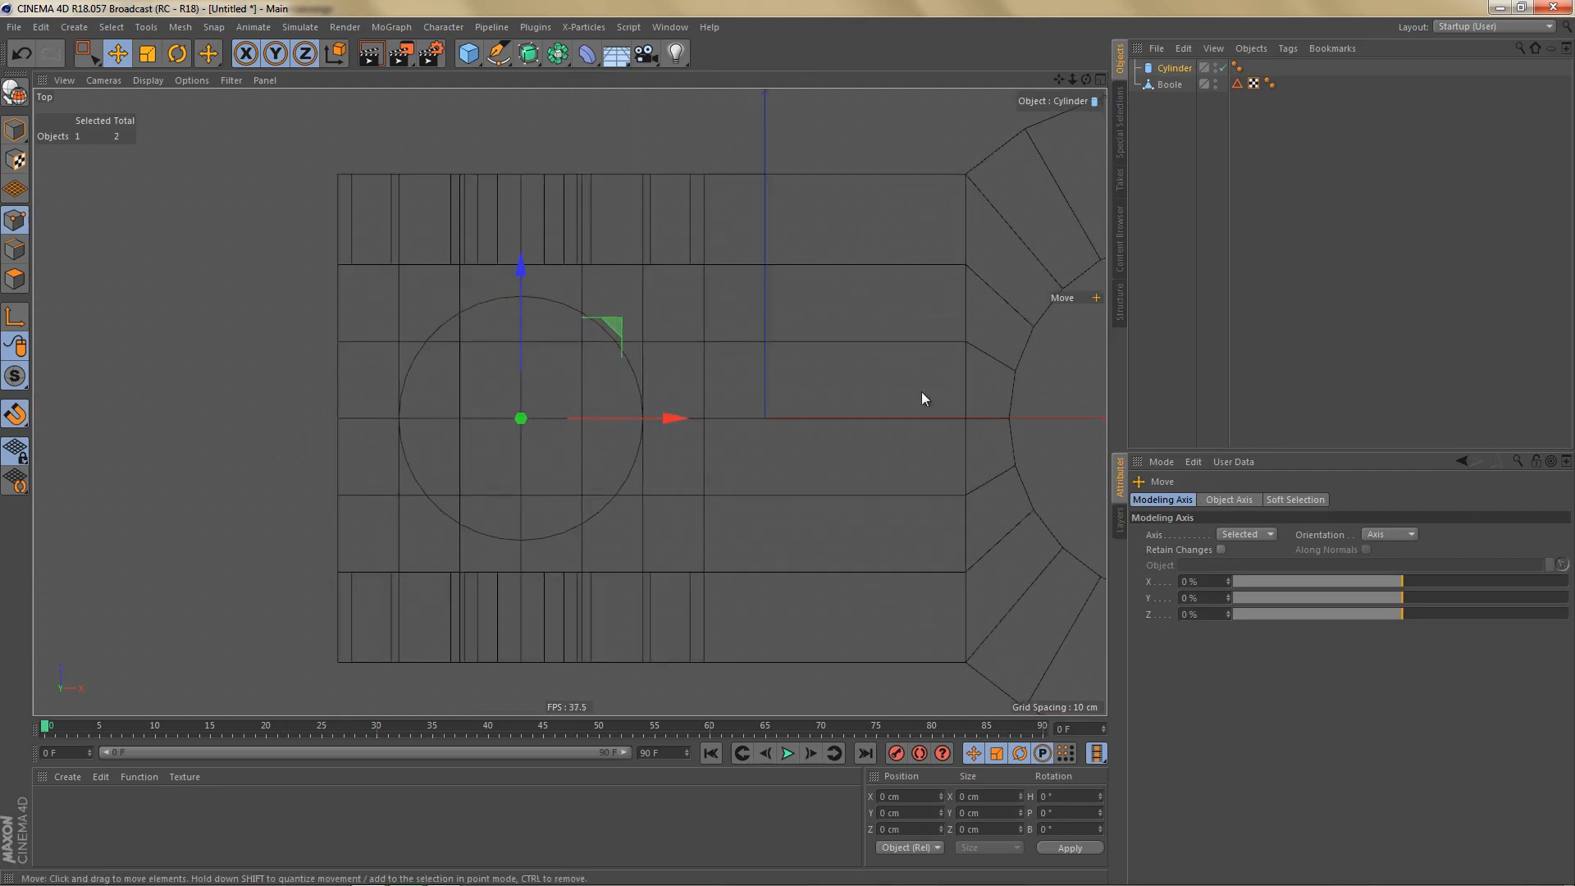
Set the cylinder's radius to 25 cm and its rotation segments to 16, and display the top view as full wireframe.
click(1171, 71)
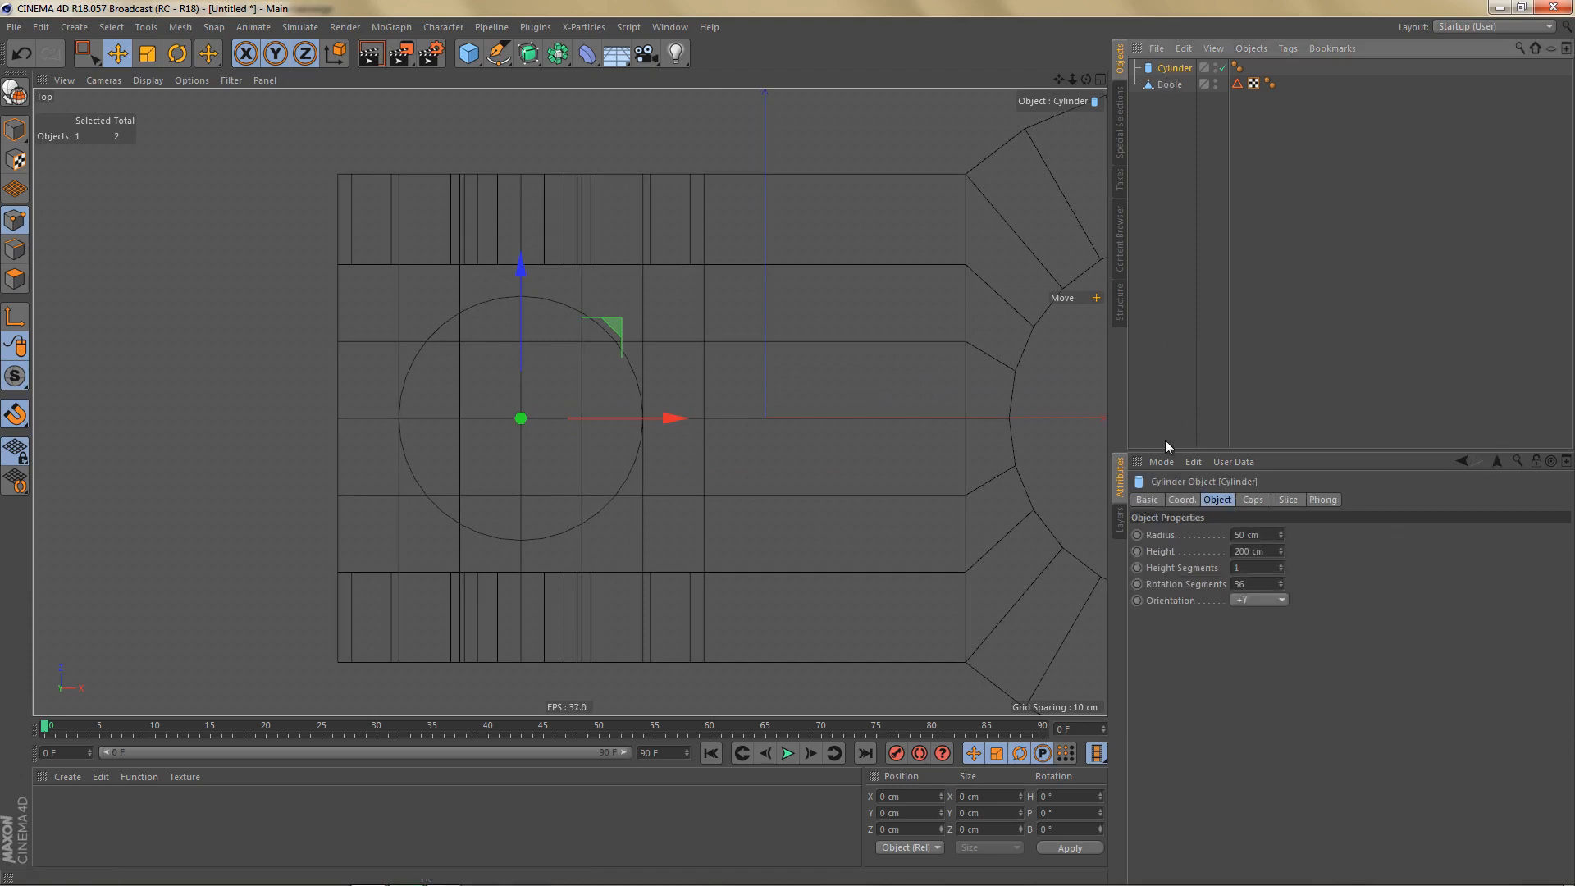
click(1275, 536)
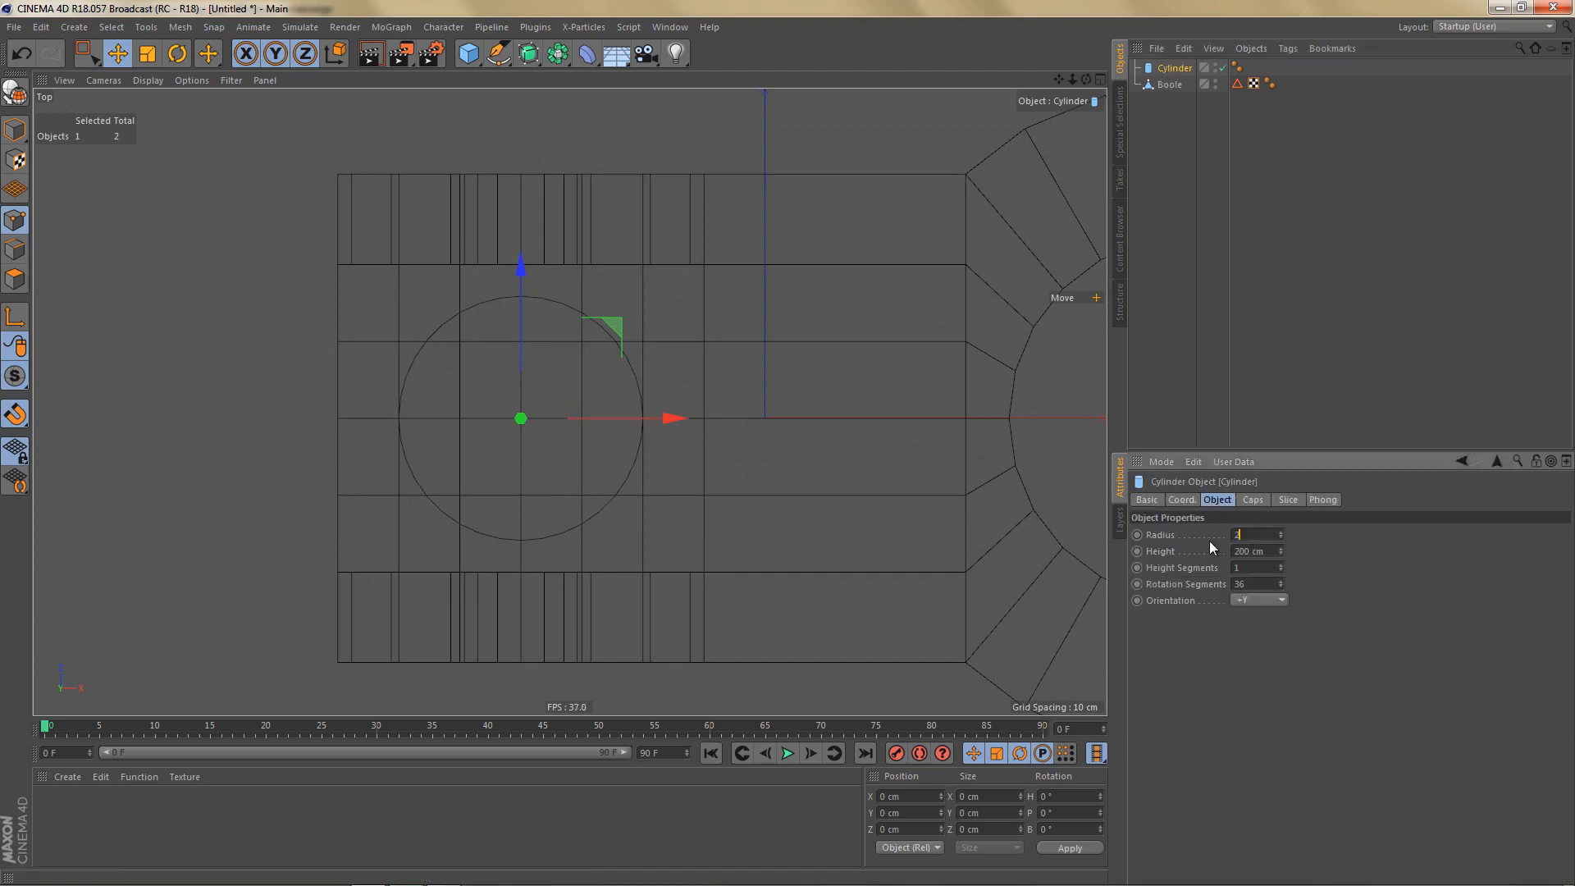
click(1241, 585)
alt+middle_drag(673, 478, 699, 450)
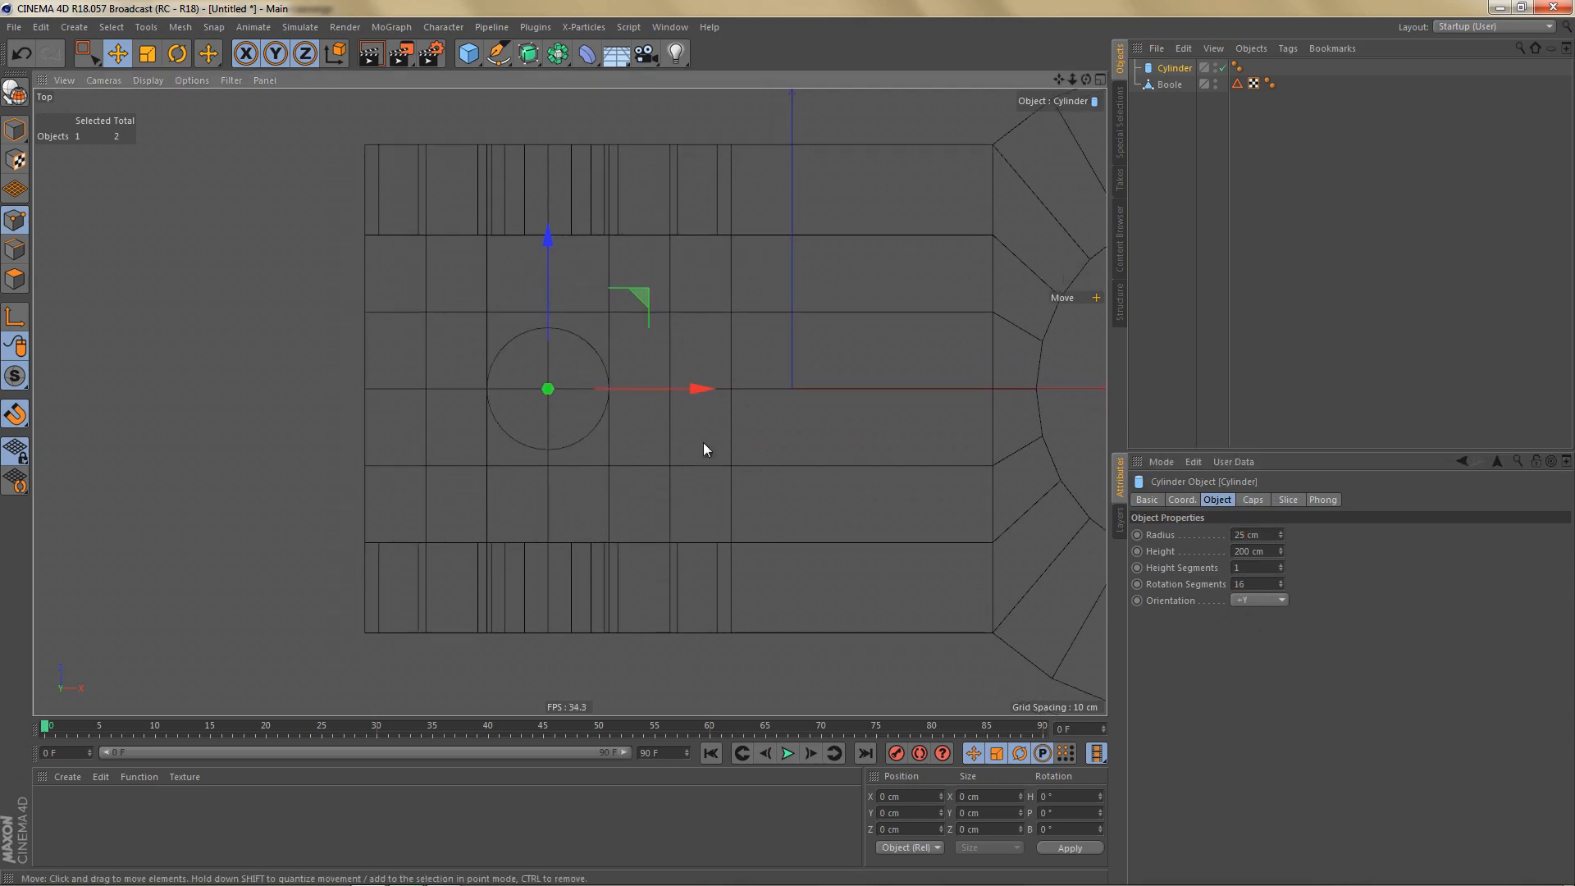
key(n)
key(h)
scroll(568, 425, up, 4)
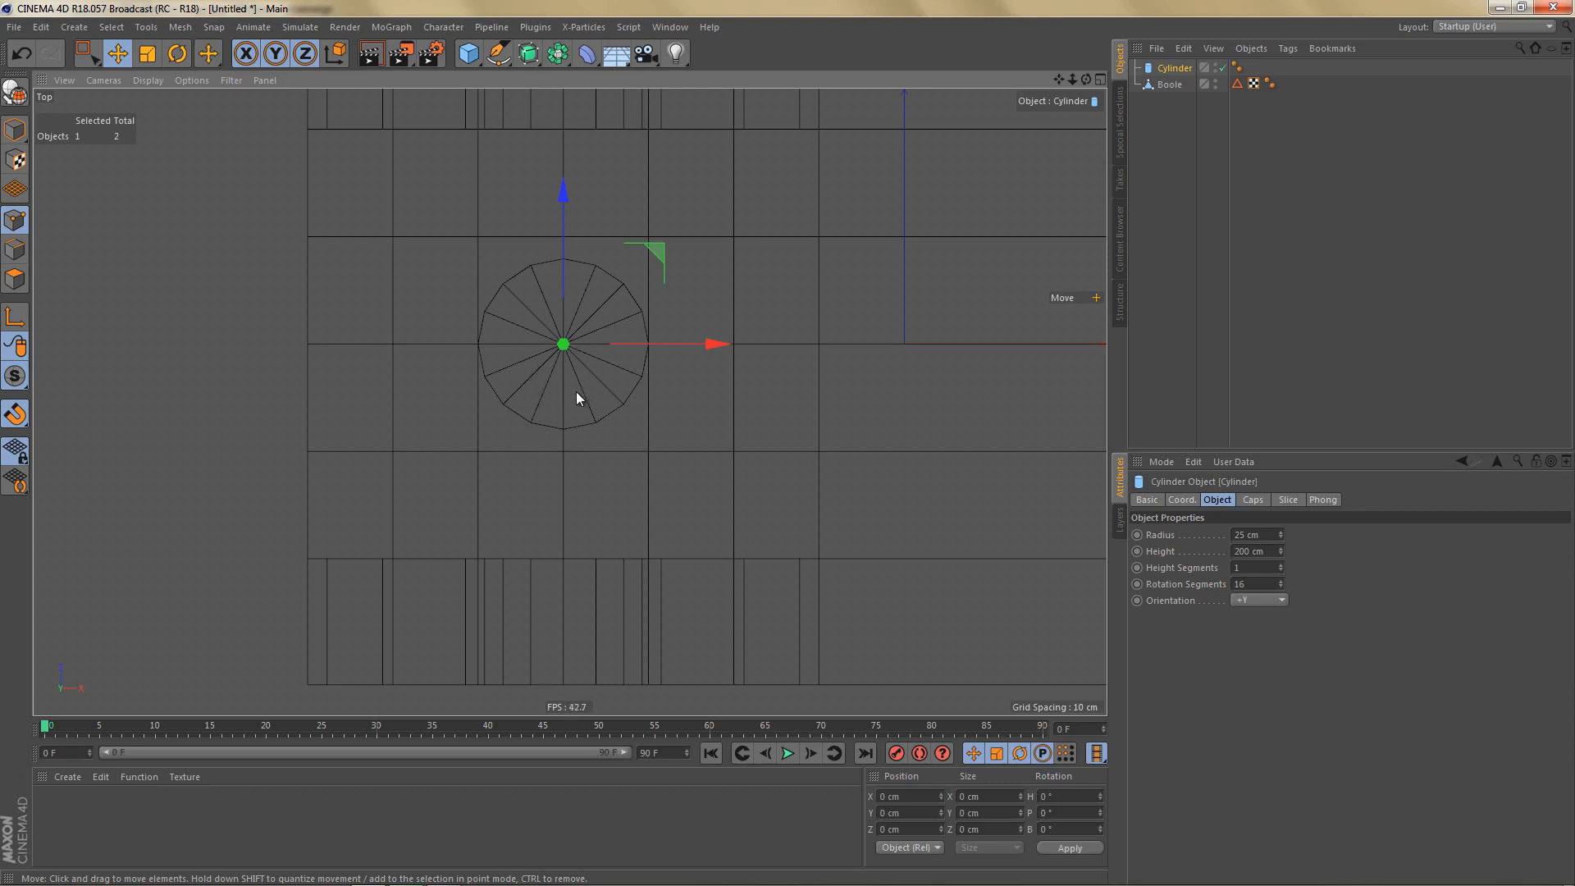
alt+middle_drag(551, 381, 541, 369)
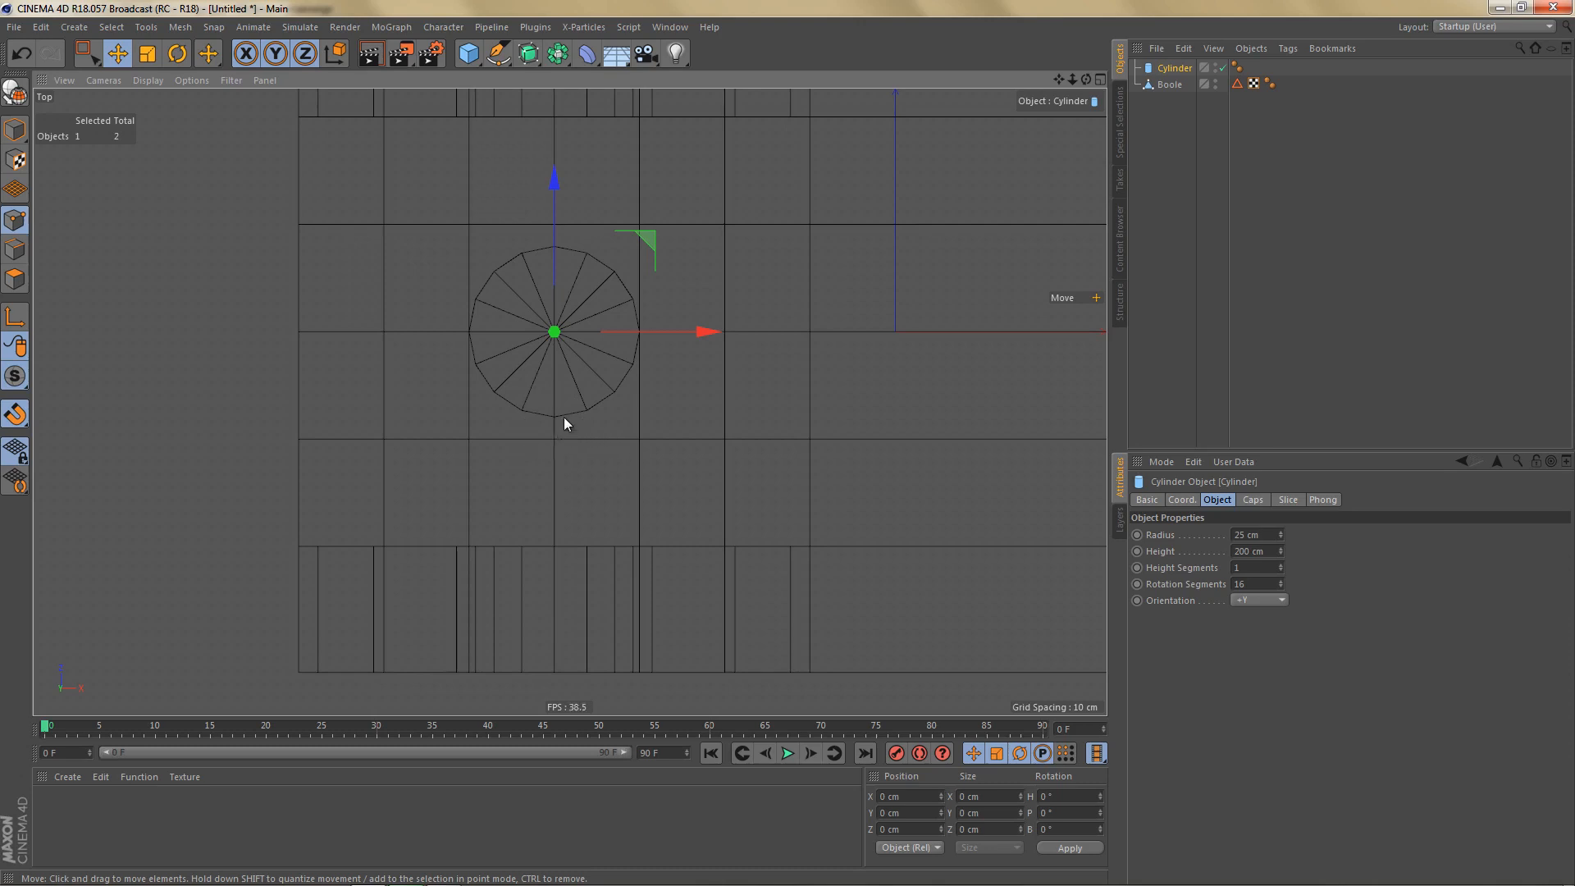
alt+middle_drag(572, 417, 569, 426)
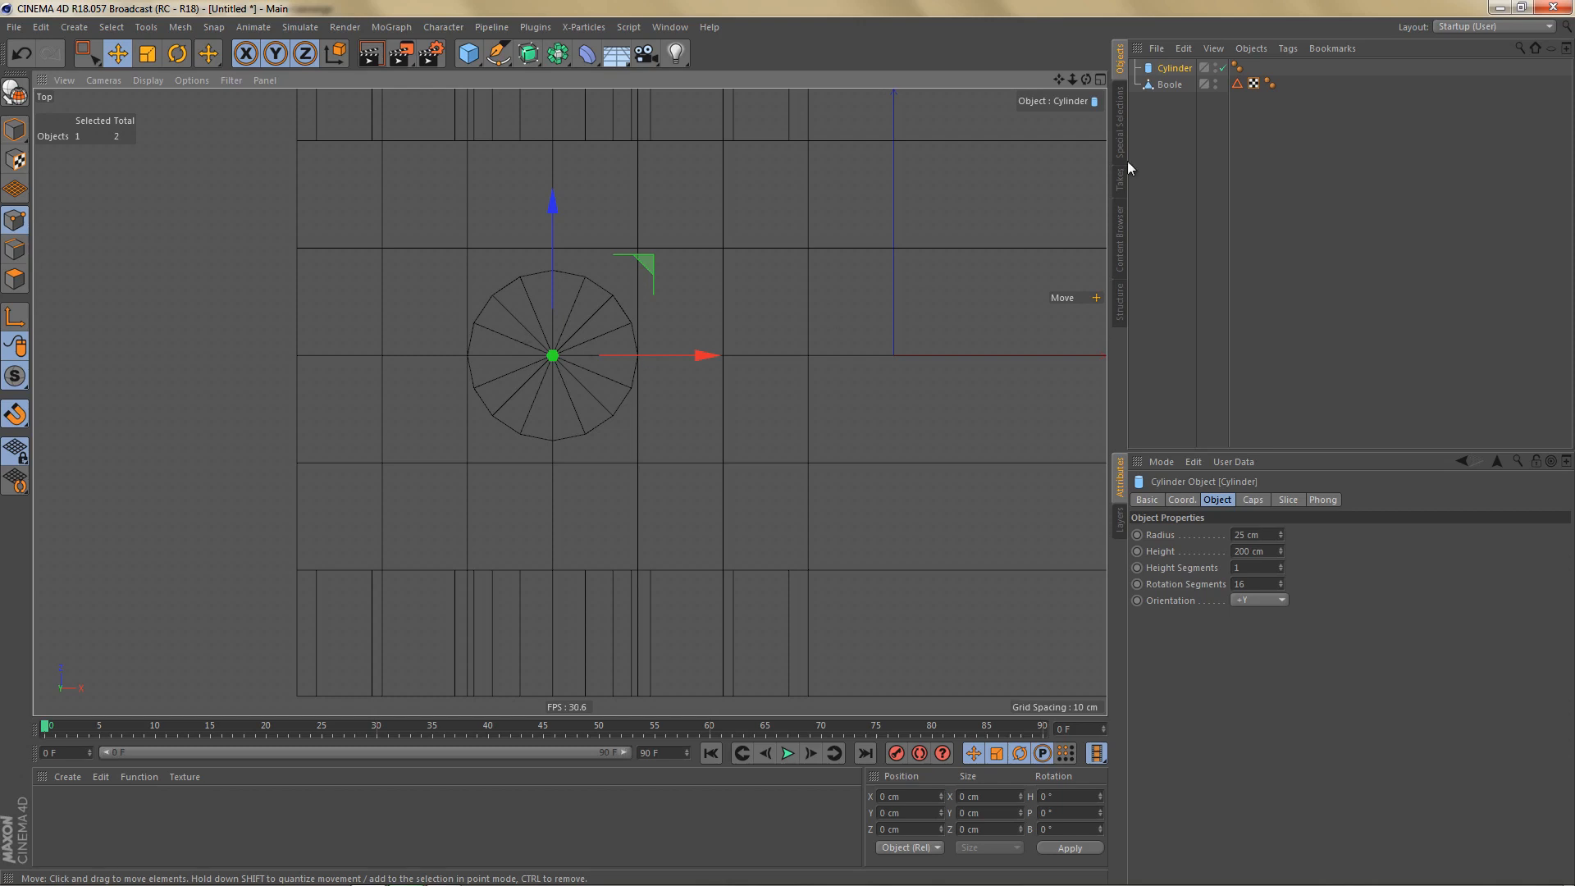
Prepare the base mesh for Live Selection of polygons with Only Select Visible Elements turned off.
click(1169, 85)
alt+middle_drag(511, 421, 528, 433)
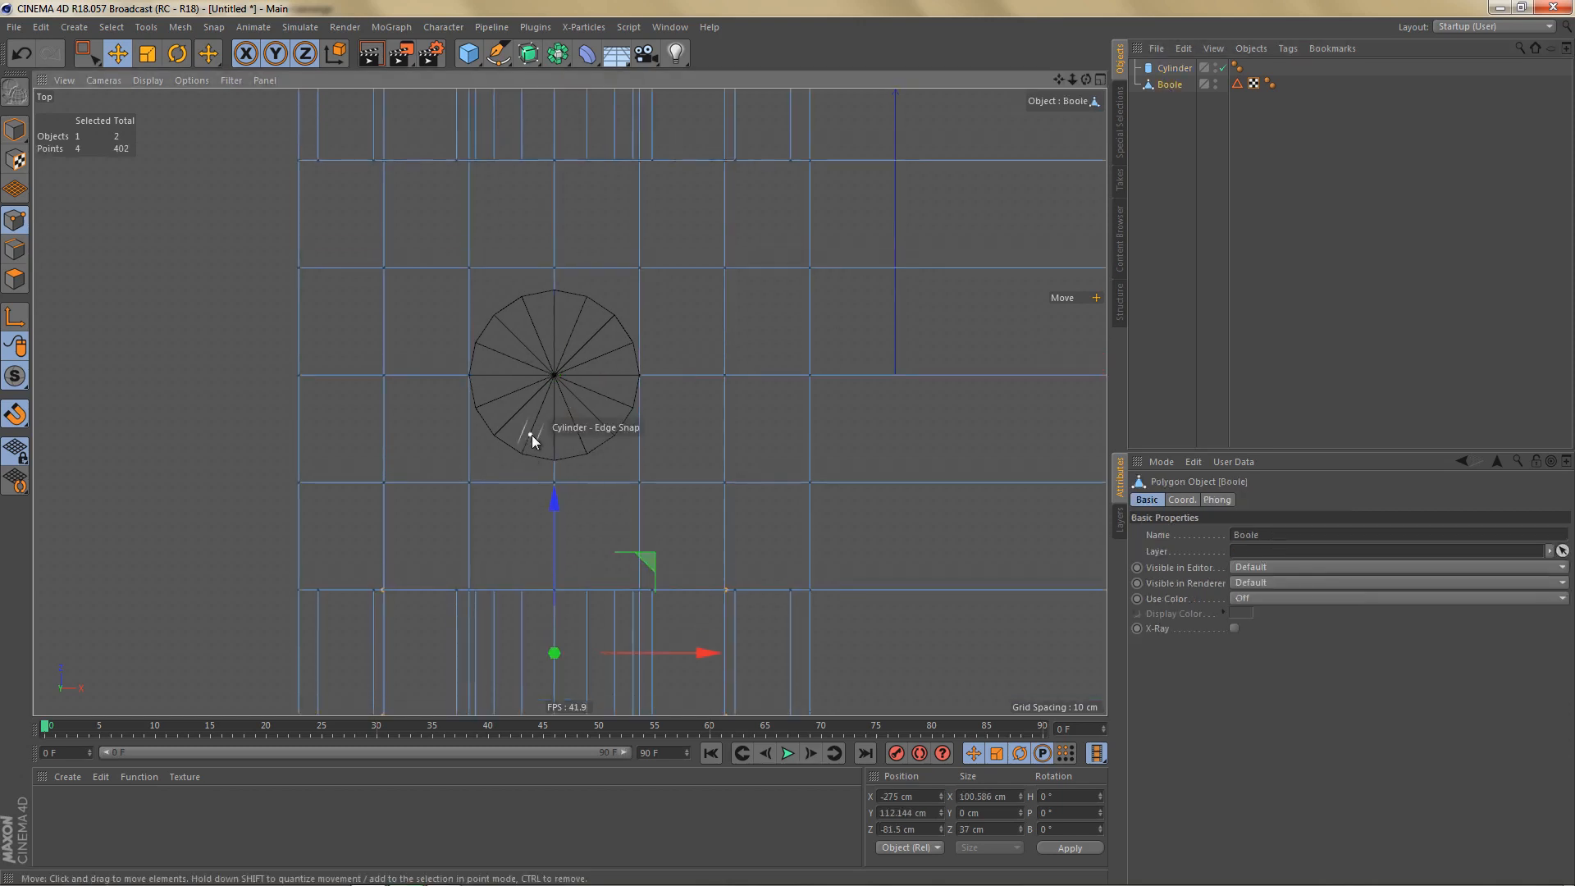
key(Return)
key(shift+s)
key(l)
key(l)
click(1173, 501)
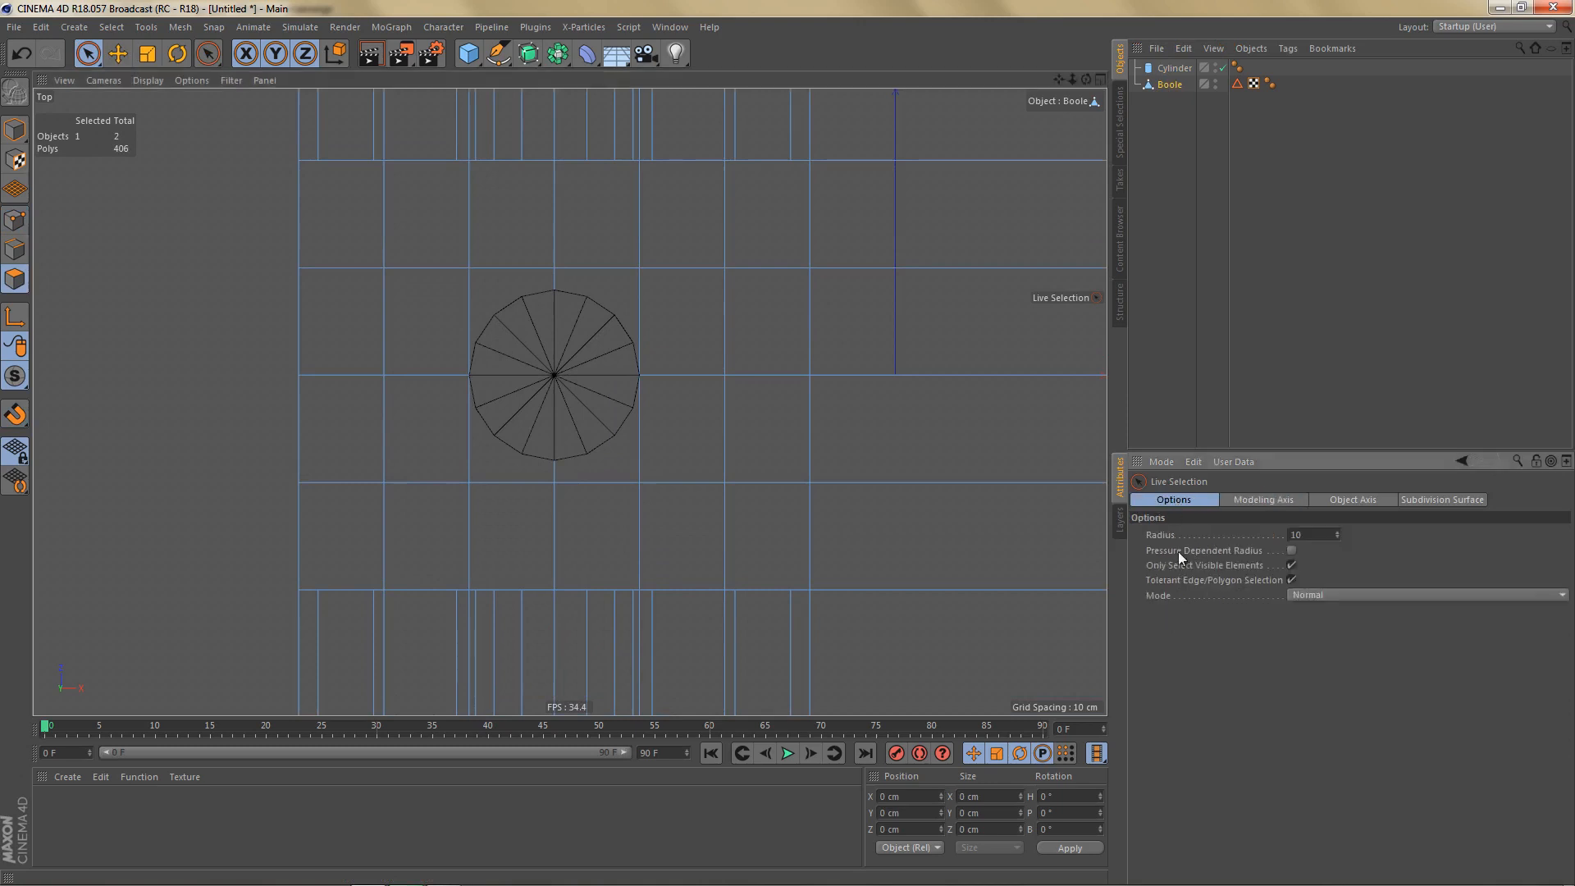
click(1293, 564)
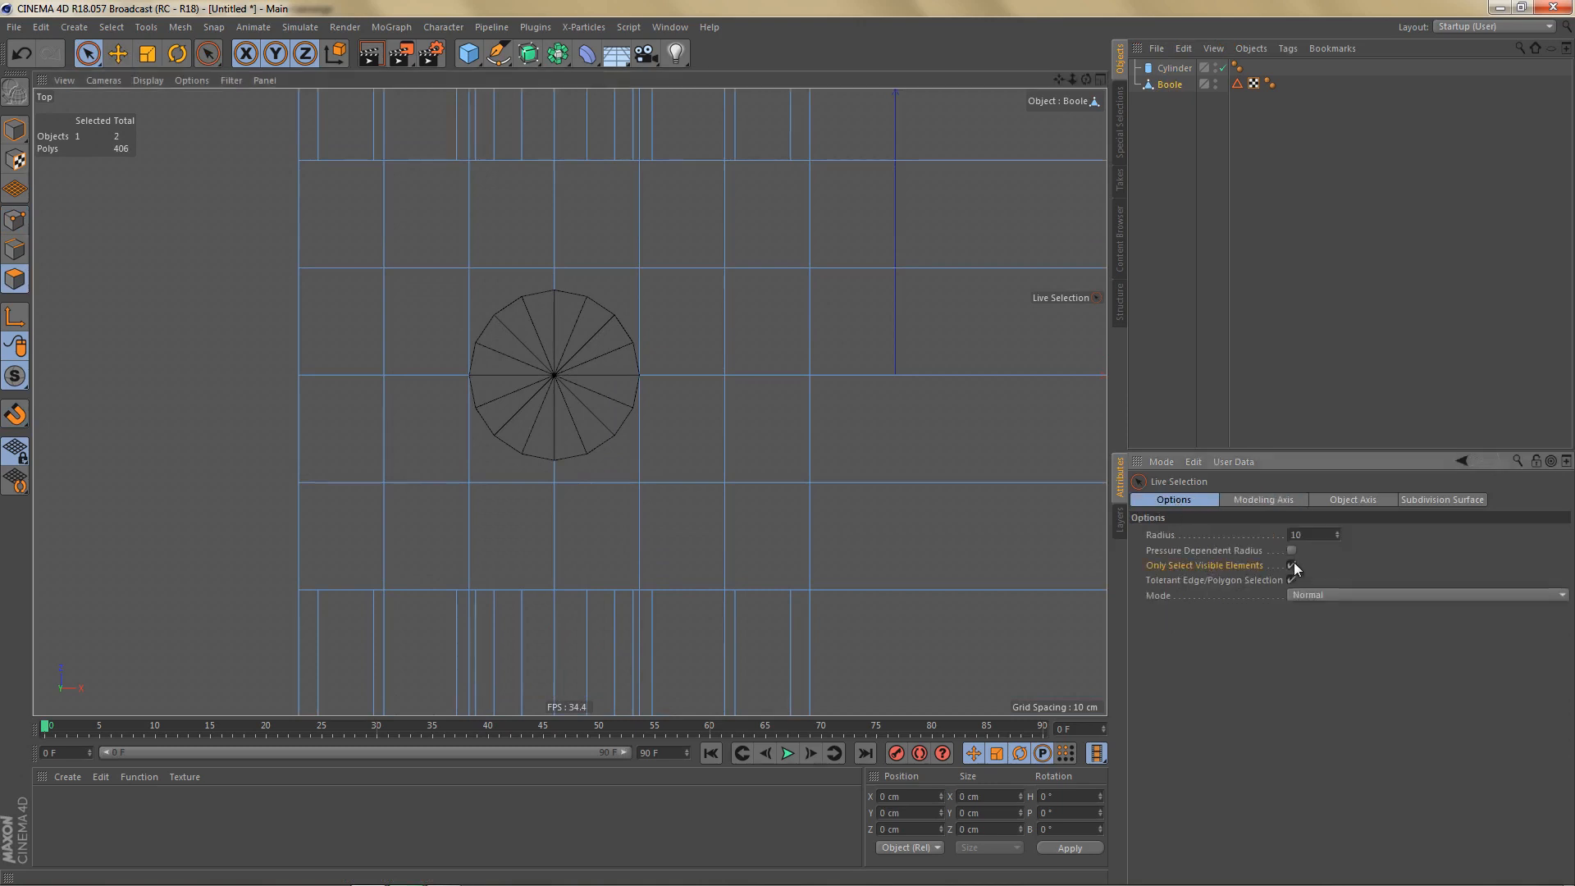
Melt the adjacent polygon pairs in all four quadrants around the cylinder, on both the upper and lower faces of the base.
click(457, 320)
shift+click(509, 332)
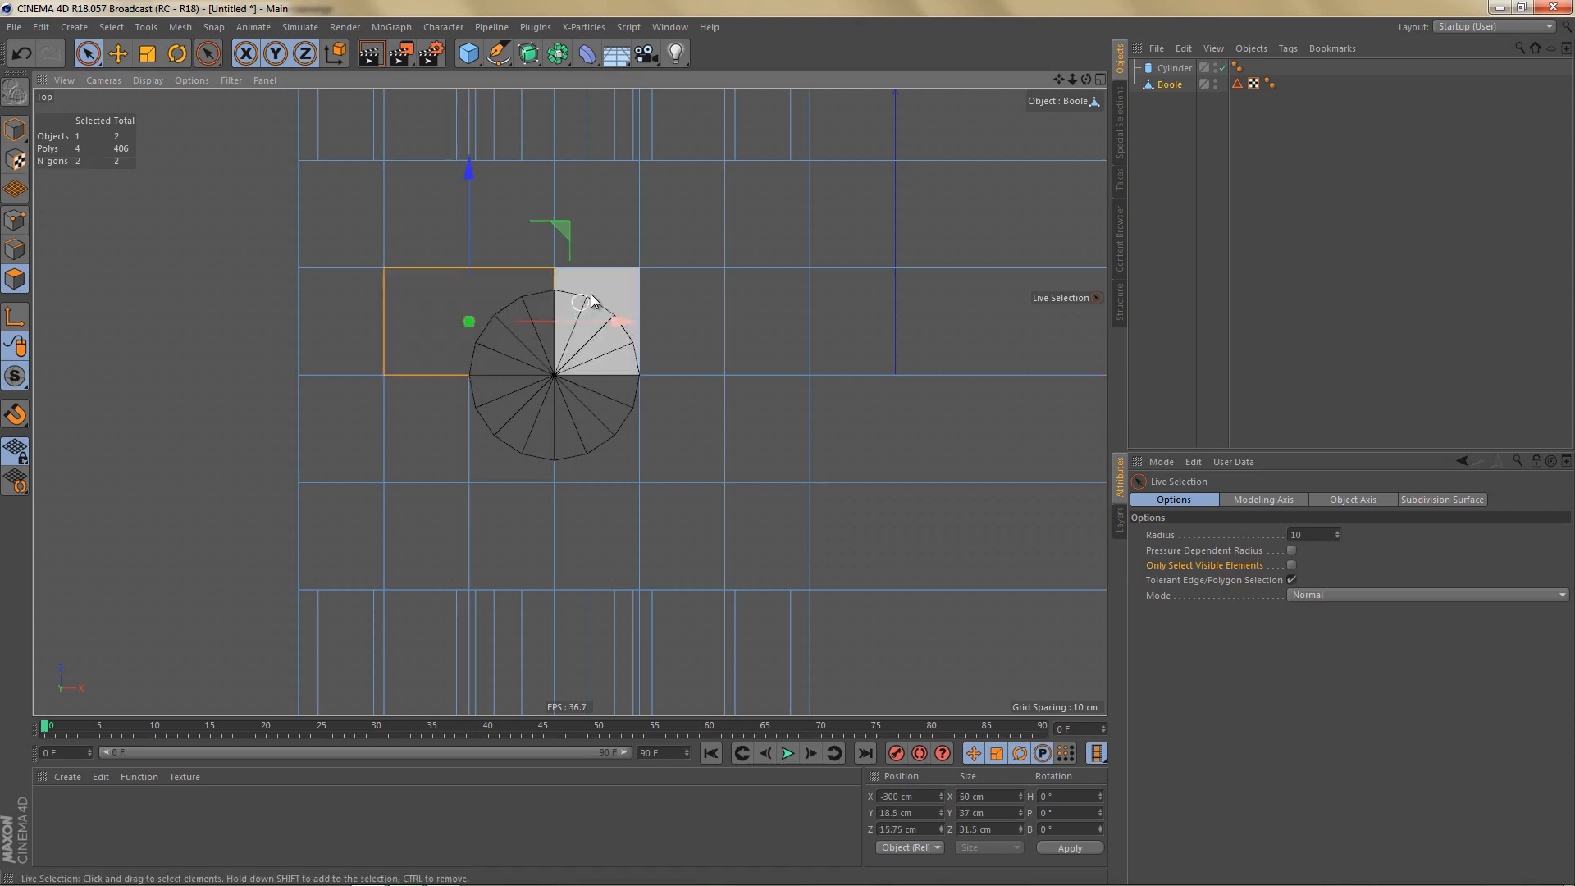
drag(613, 294, 661, 297)
key(u)
key(z)
drag(674, 416, 631, 426)
key(u)
key(z)
drag(447, 429, 495, 441)
key(u)
key(z)
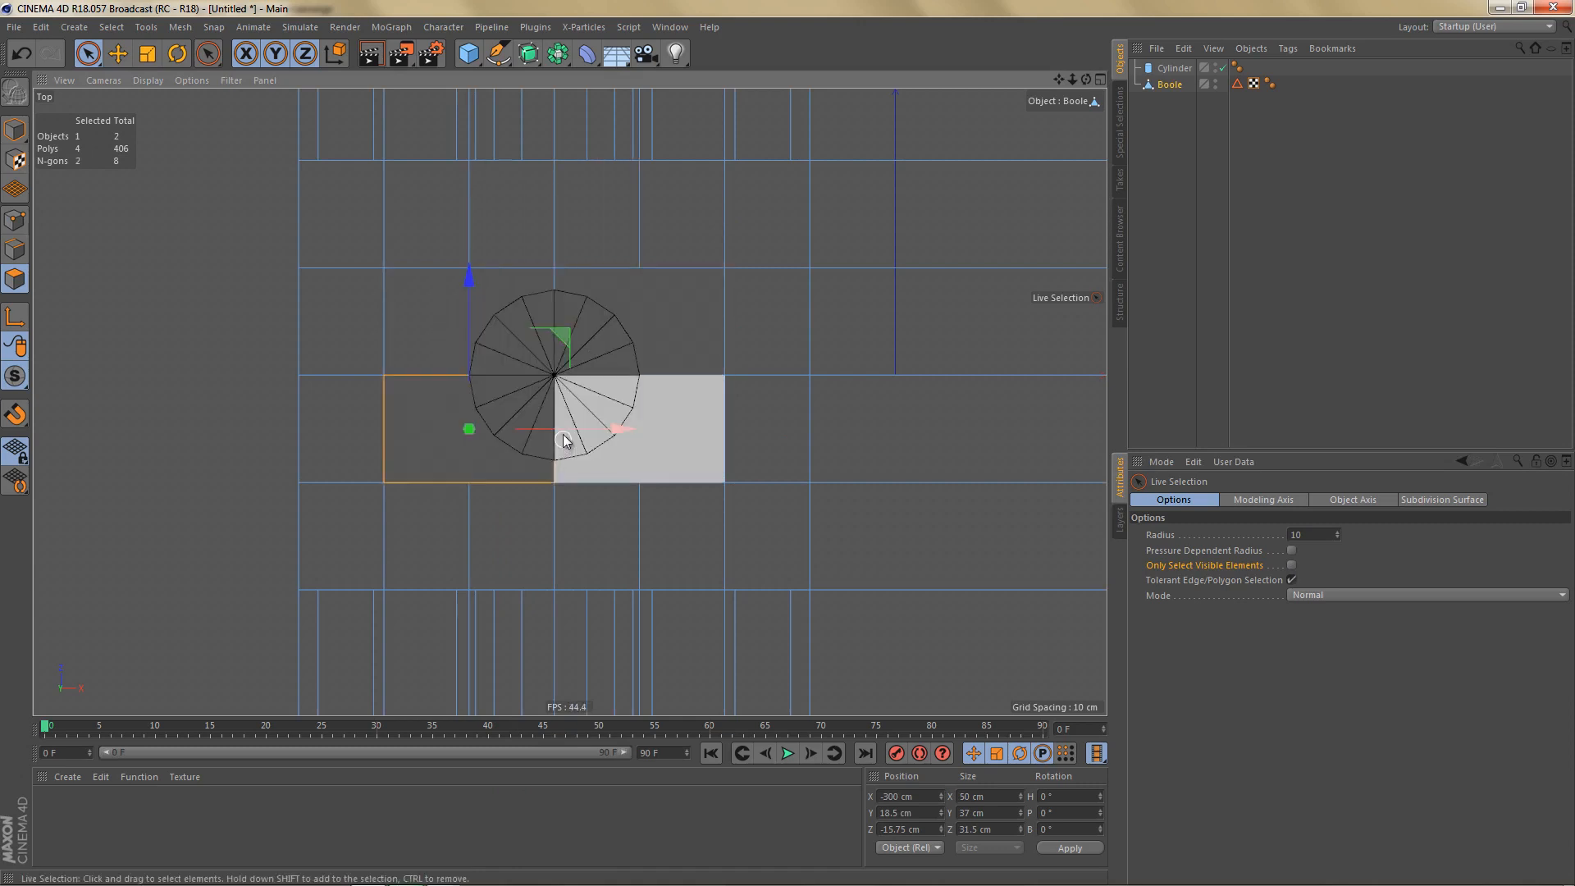
Reduce the cylinder's rotation segments to 12.
key(e)
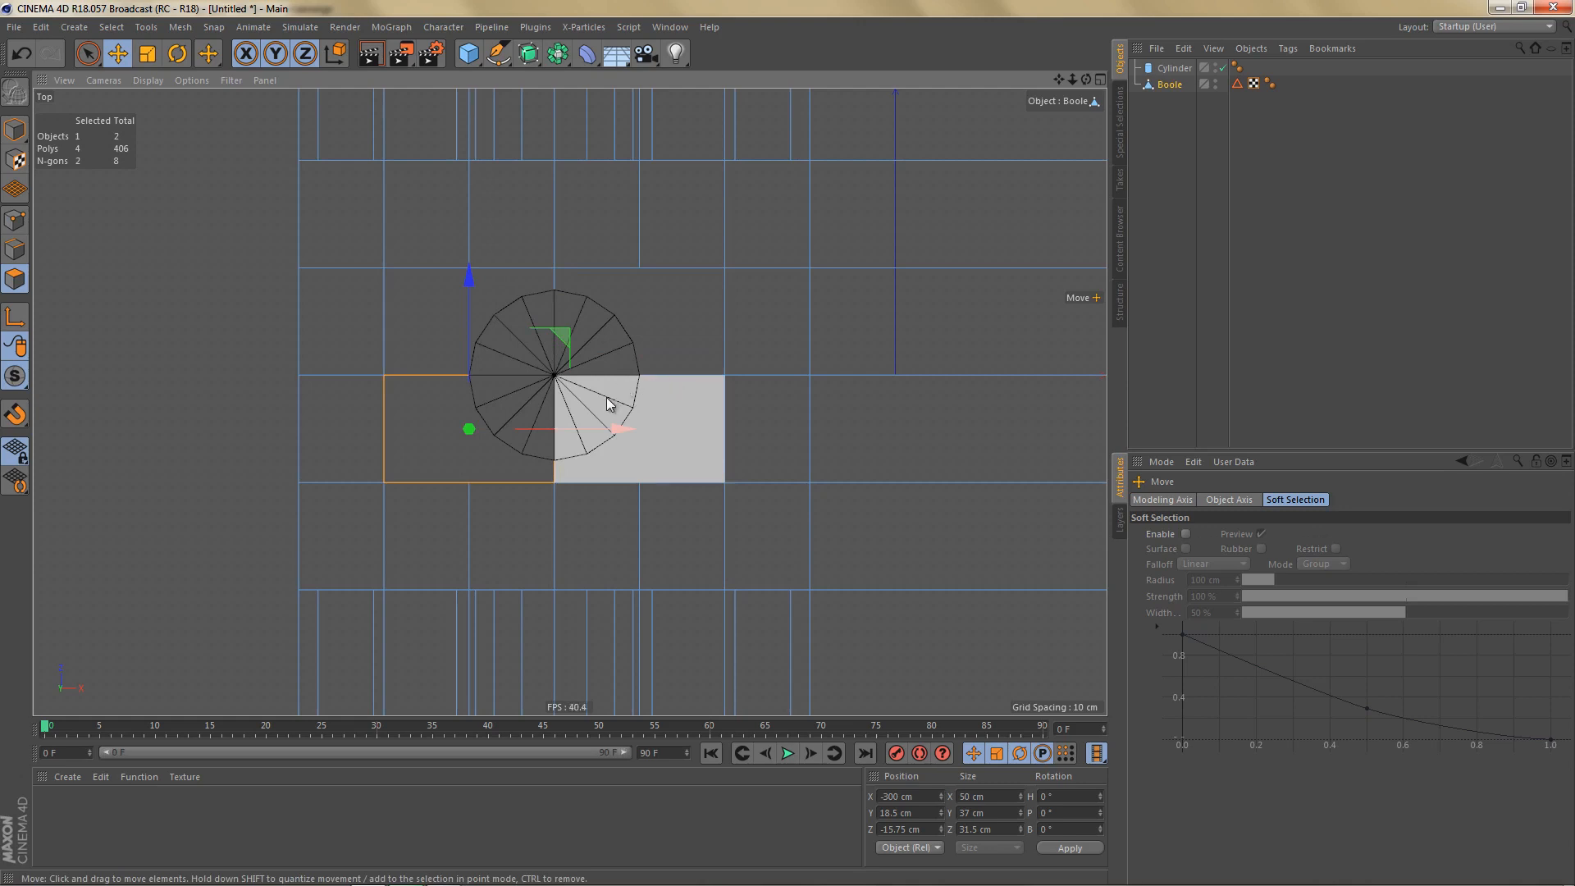
click(1173, 70)
alt+middle_drag(633, 432, 669, 424)
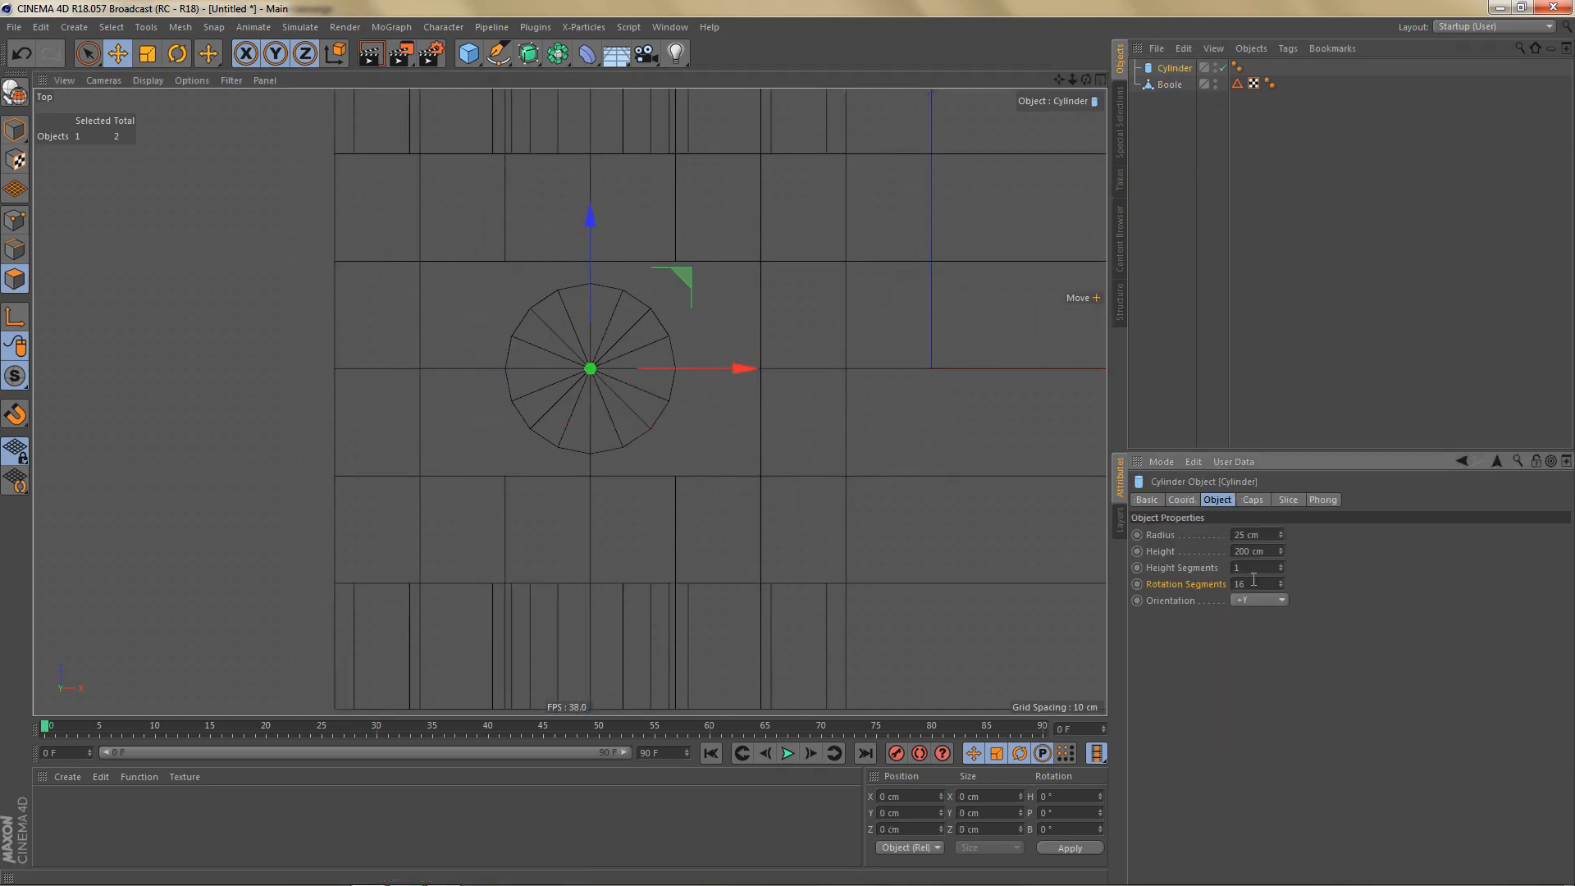
click(1281, 588)
click(1282, 588)
click(1282, 588)
click(1281, 588)
scroll(693, 548, up, 2)
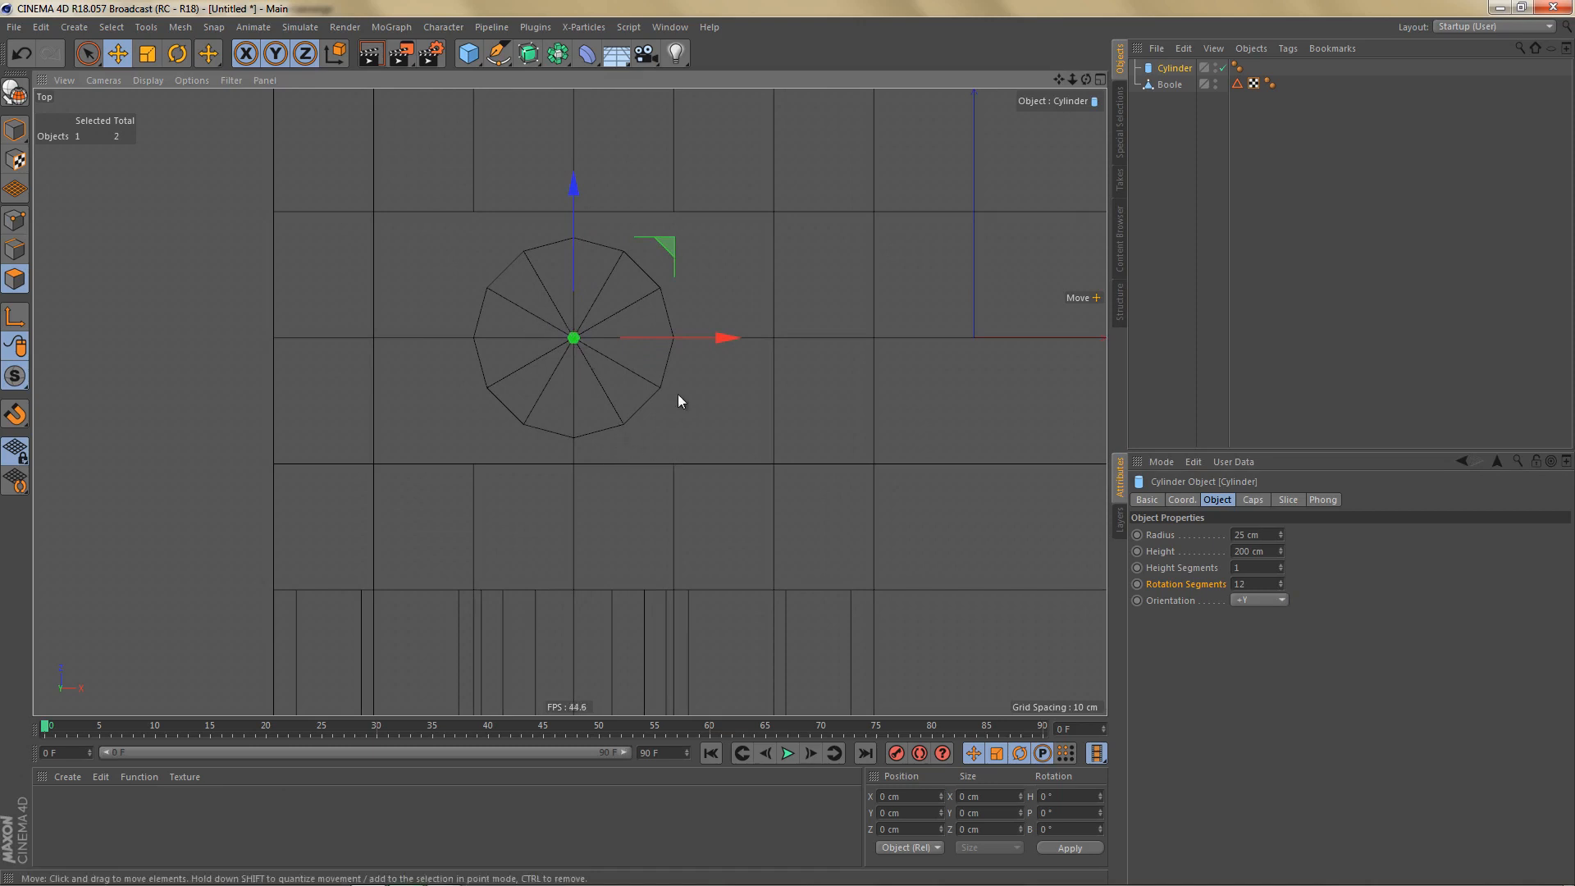
Subtract the cylinder from the base mesh with a Boole object to cut the hole between the lugs.
middle_click(706, 485)
middle_click(422, 244)
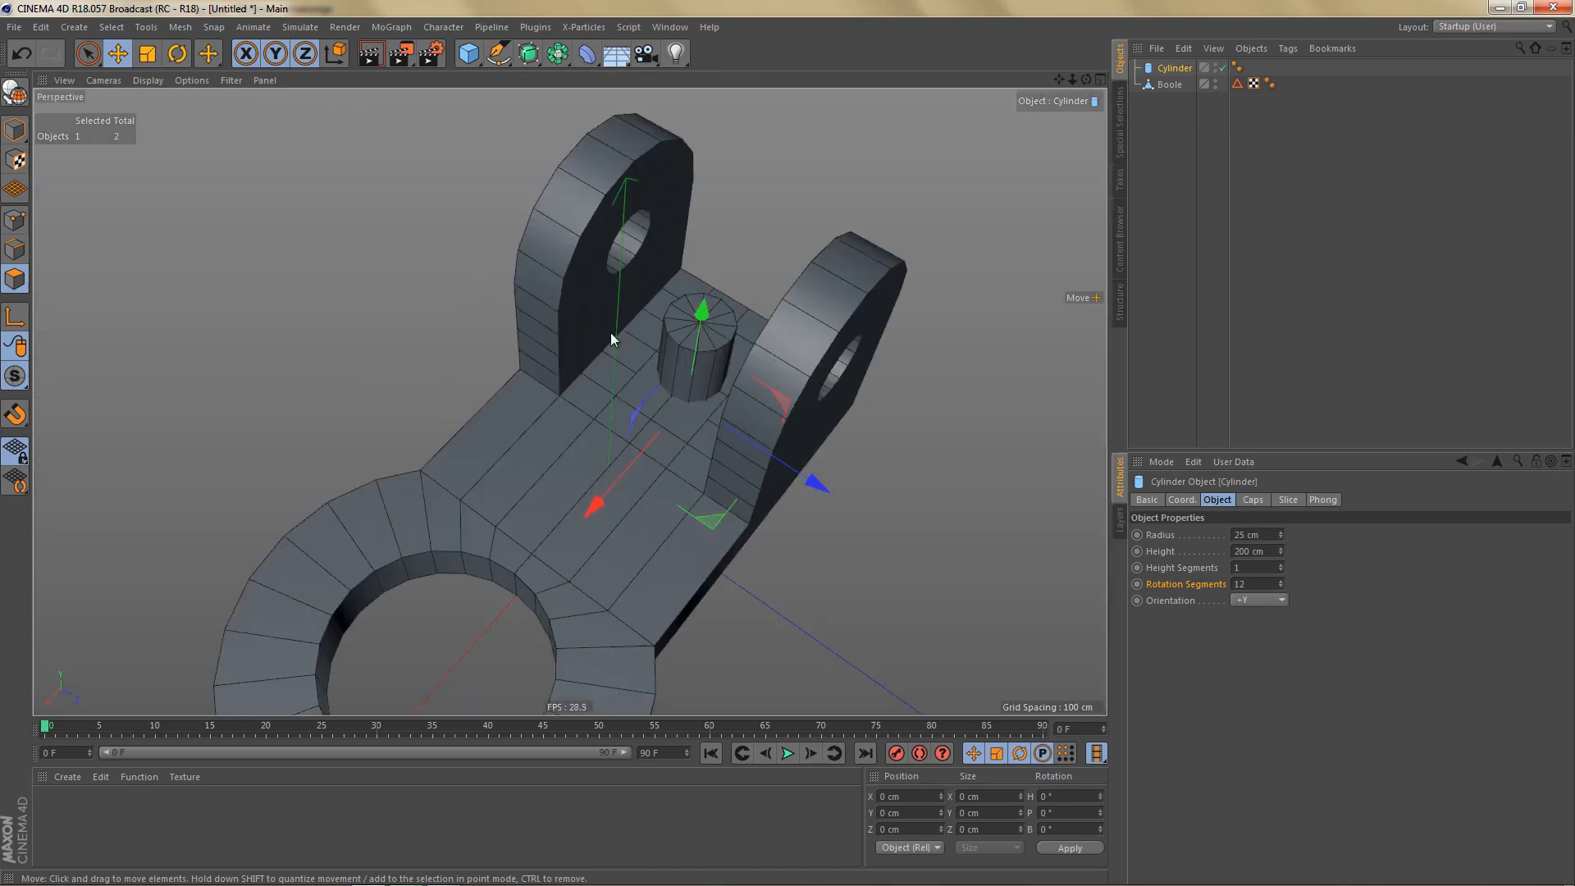
scroll(602, 333, up, 2)
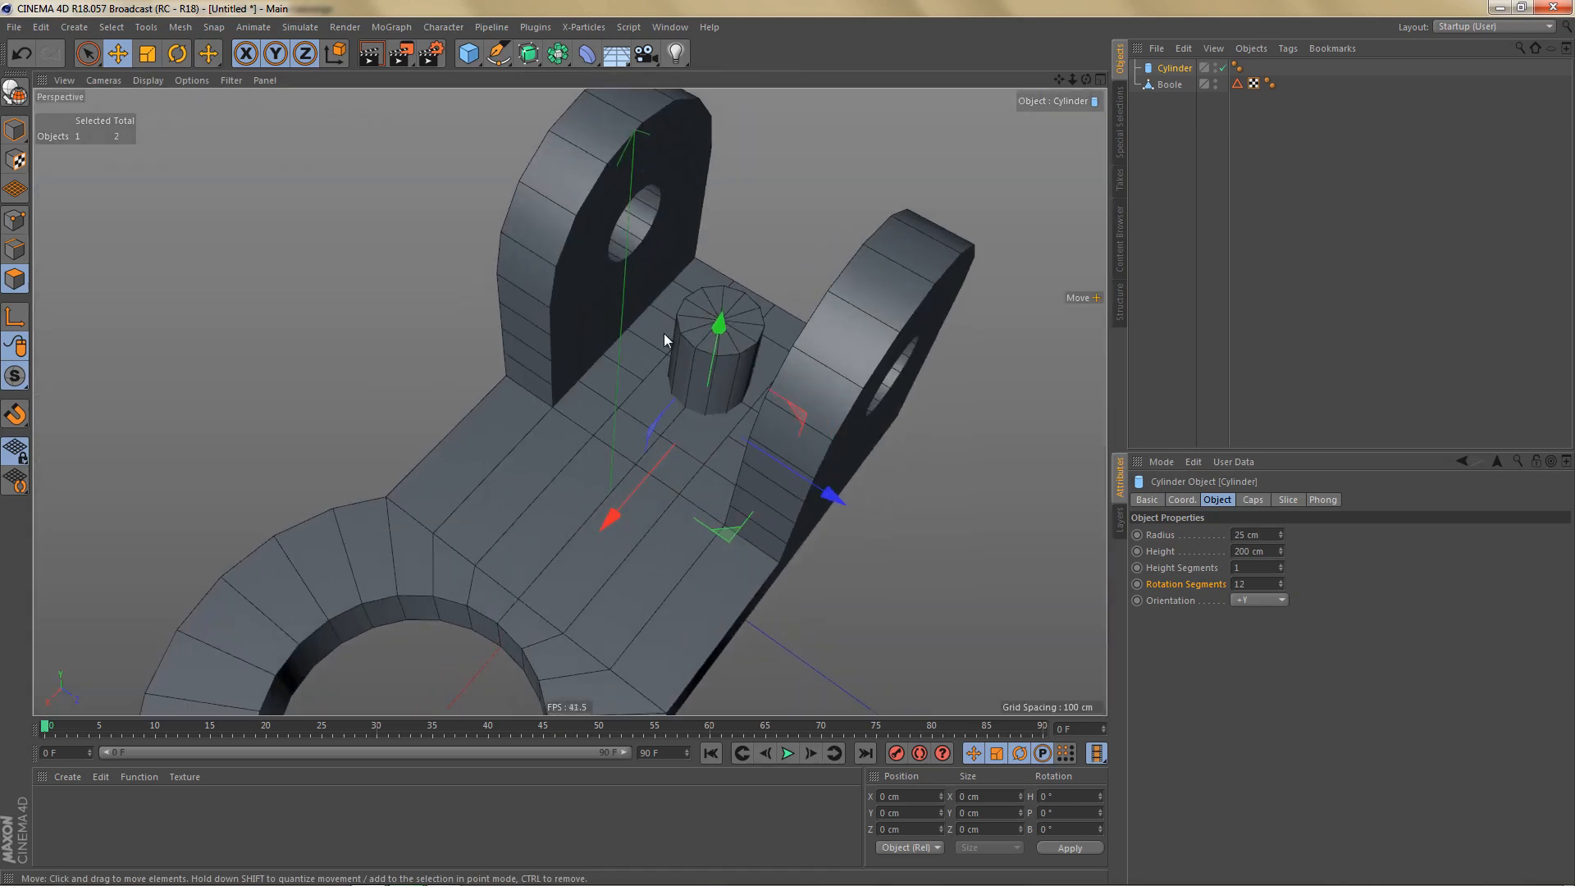
click(1168, 86)
click(558, 53)
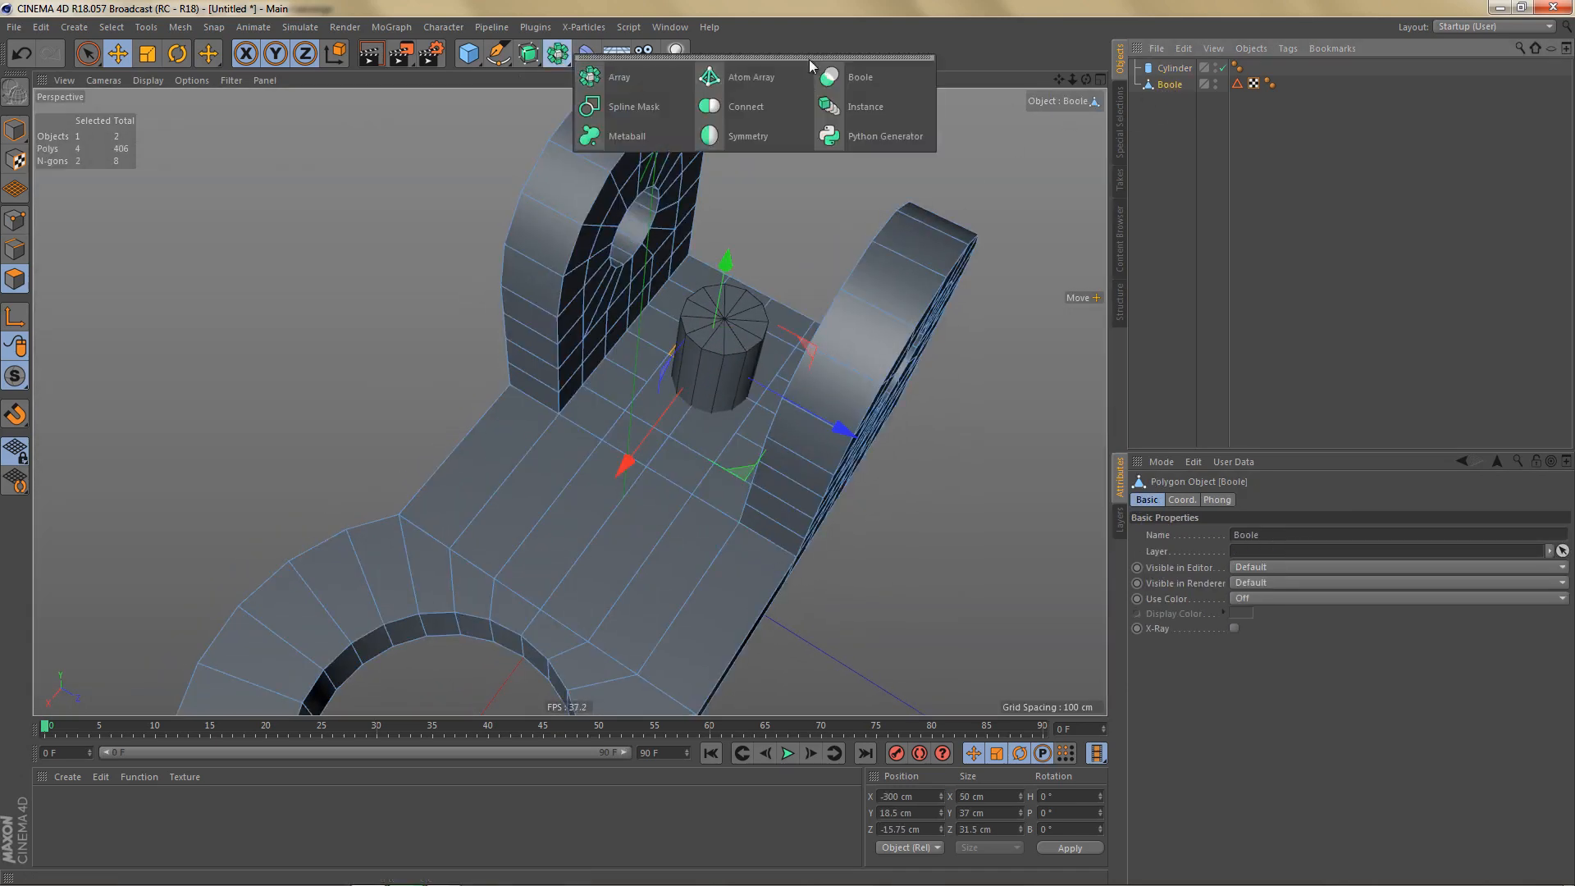
alt+click(863, 80)
drag(1174, 69, 1175, 106)
click(1173, 68)
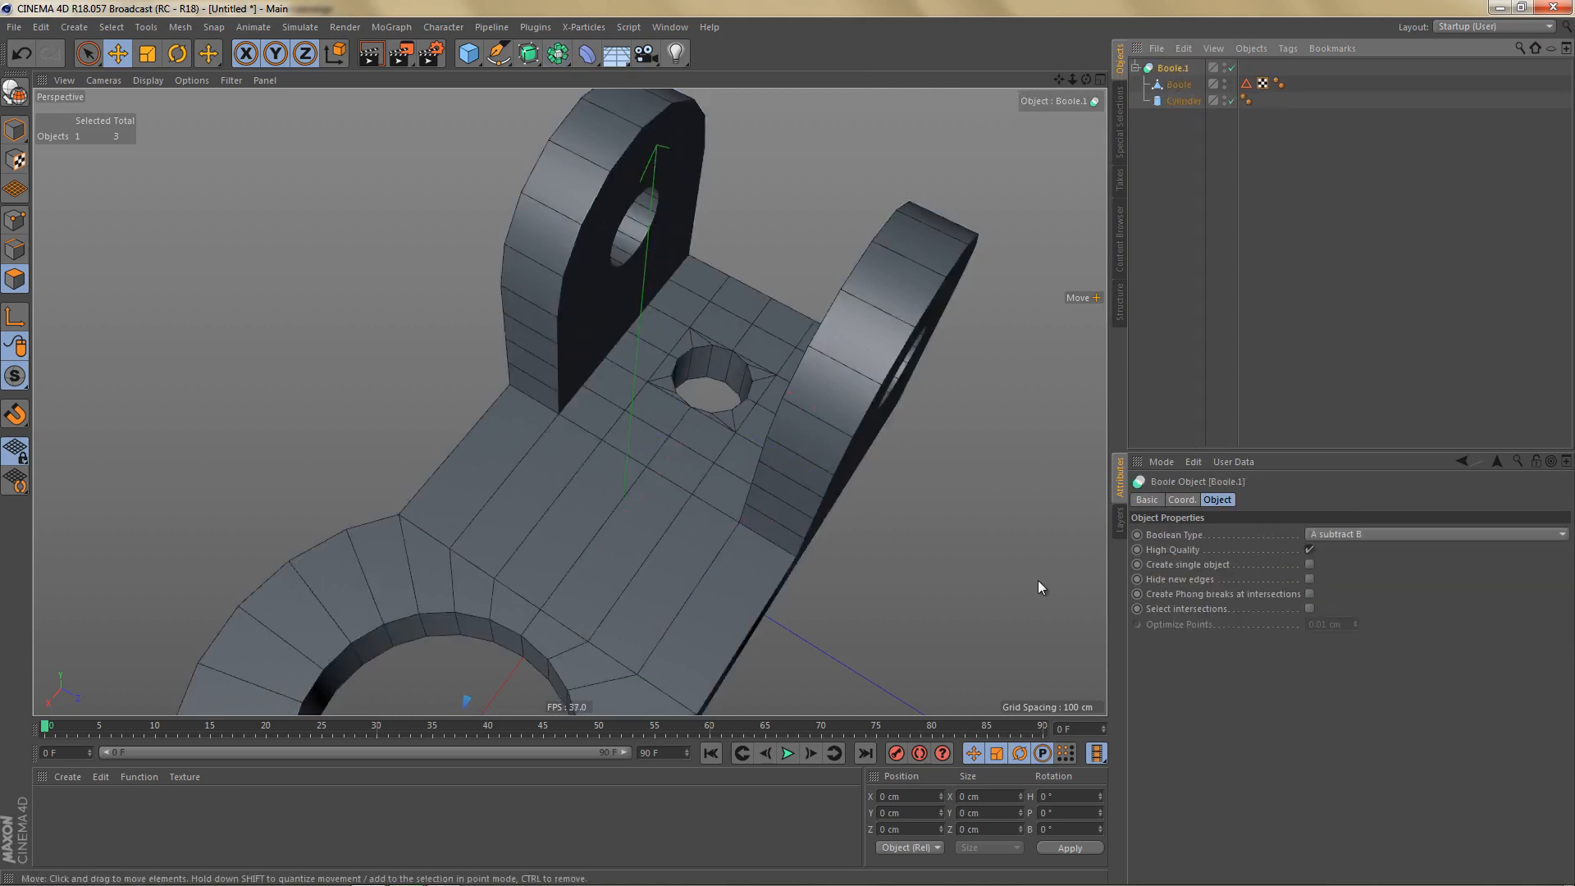
Enable Create single object and Hide new edges on the Boole and convert it to an editable mesh.
click(1310, 565)
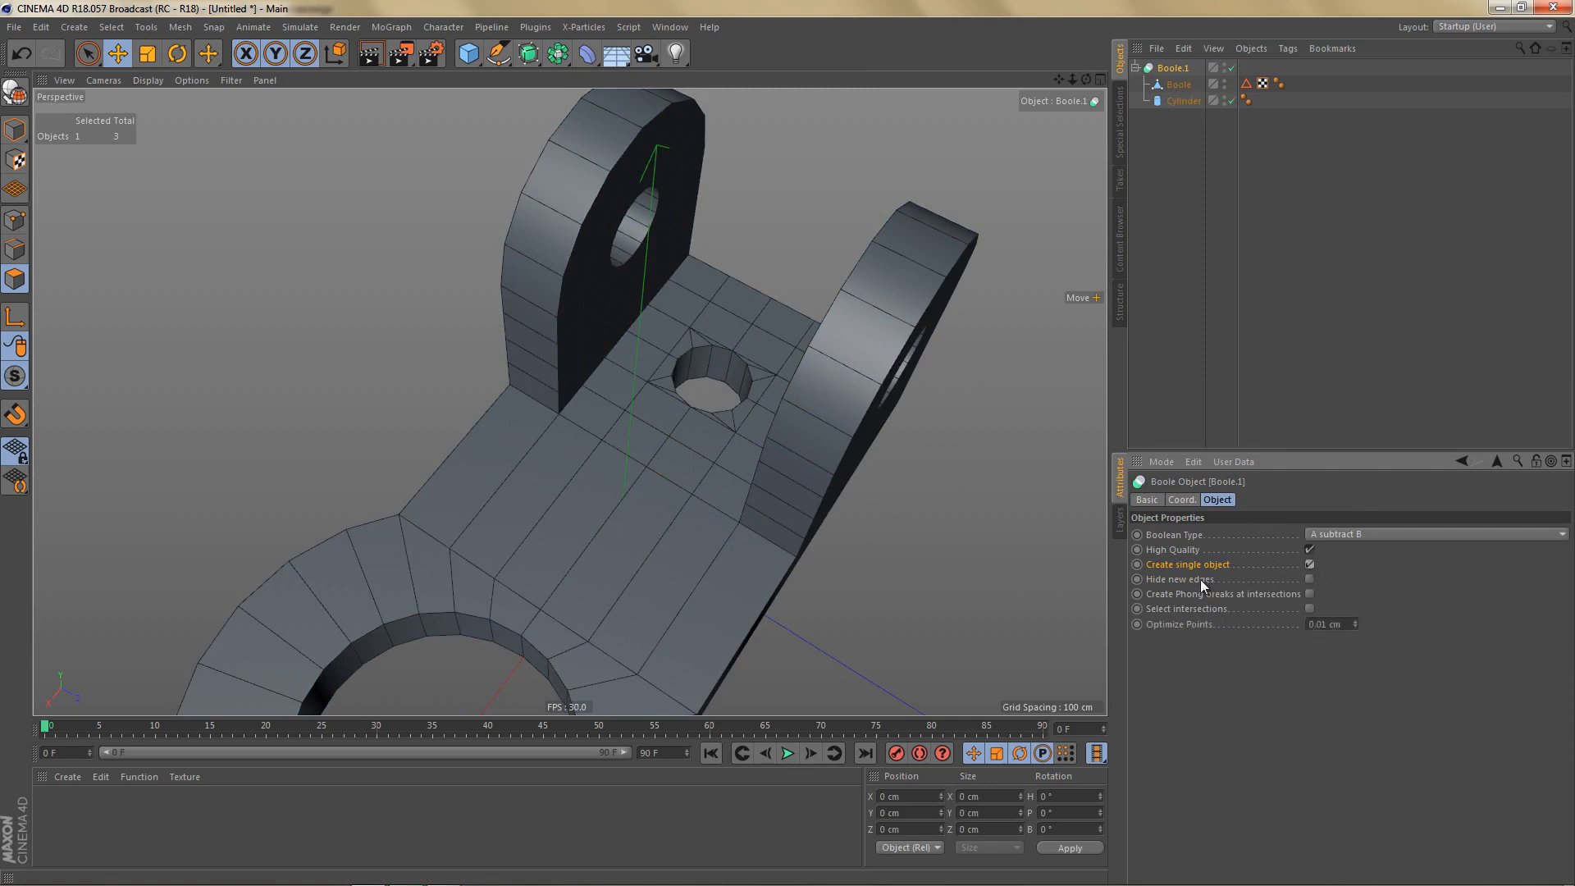
click(1310, 579)
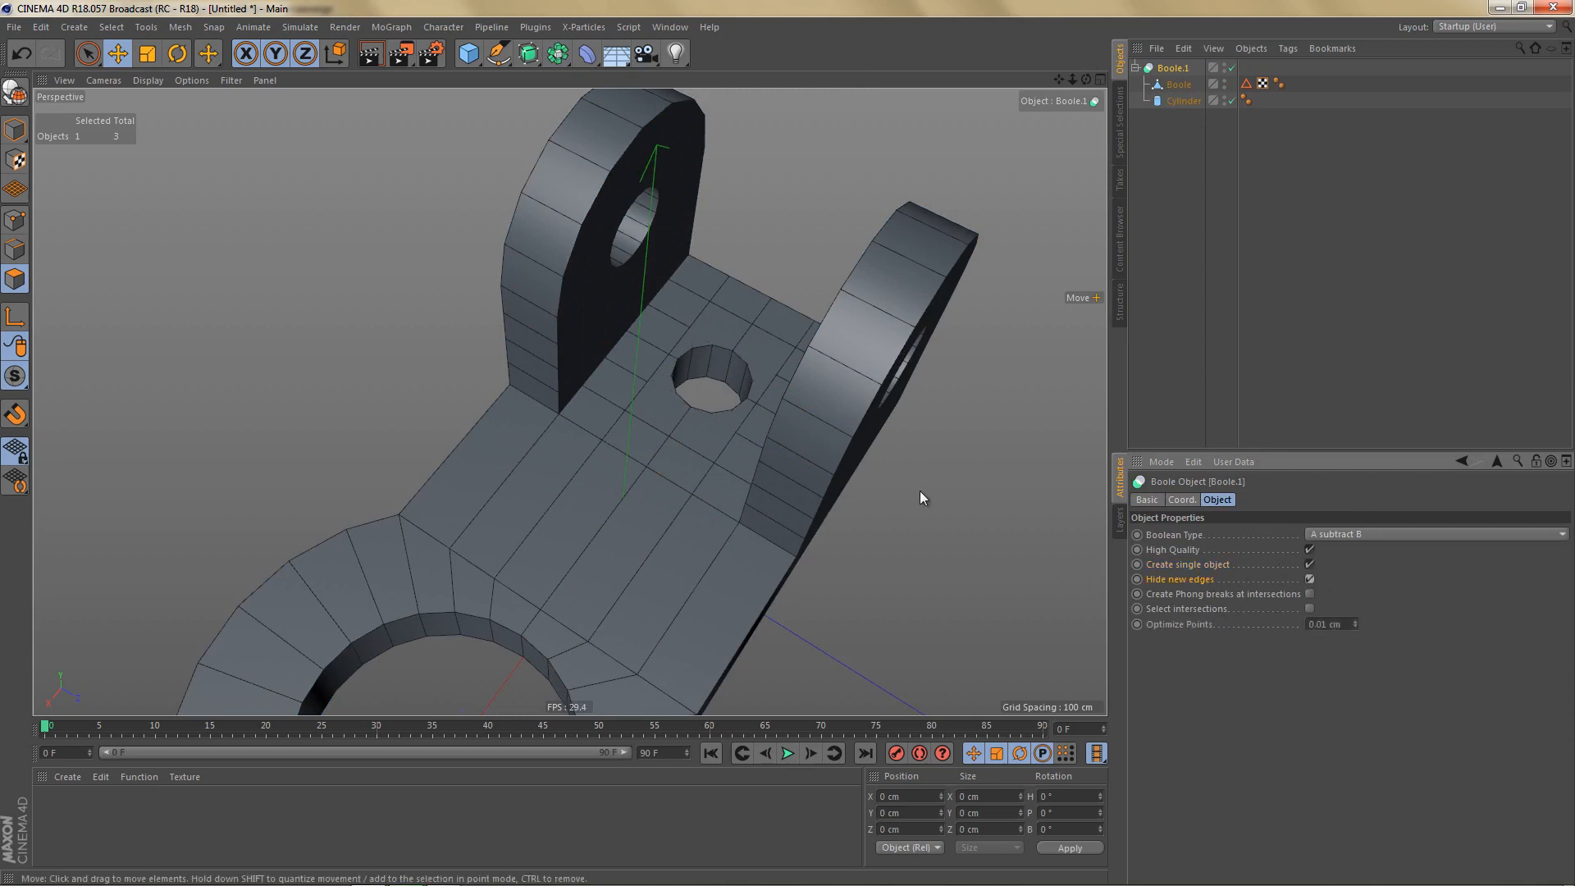
alt+drag(823, 436, 837, 426)
key(c)
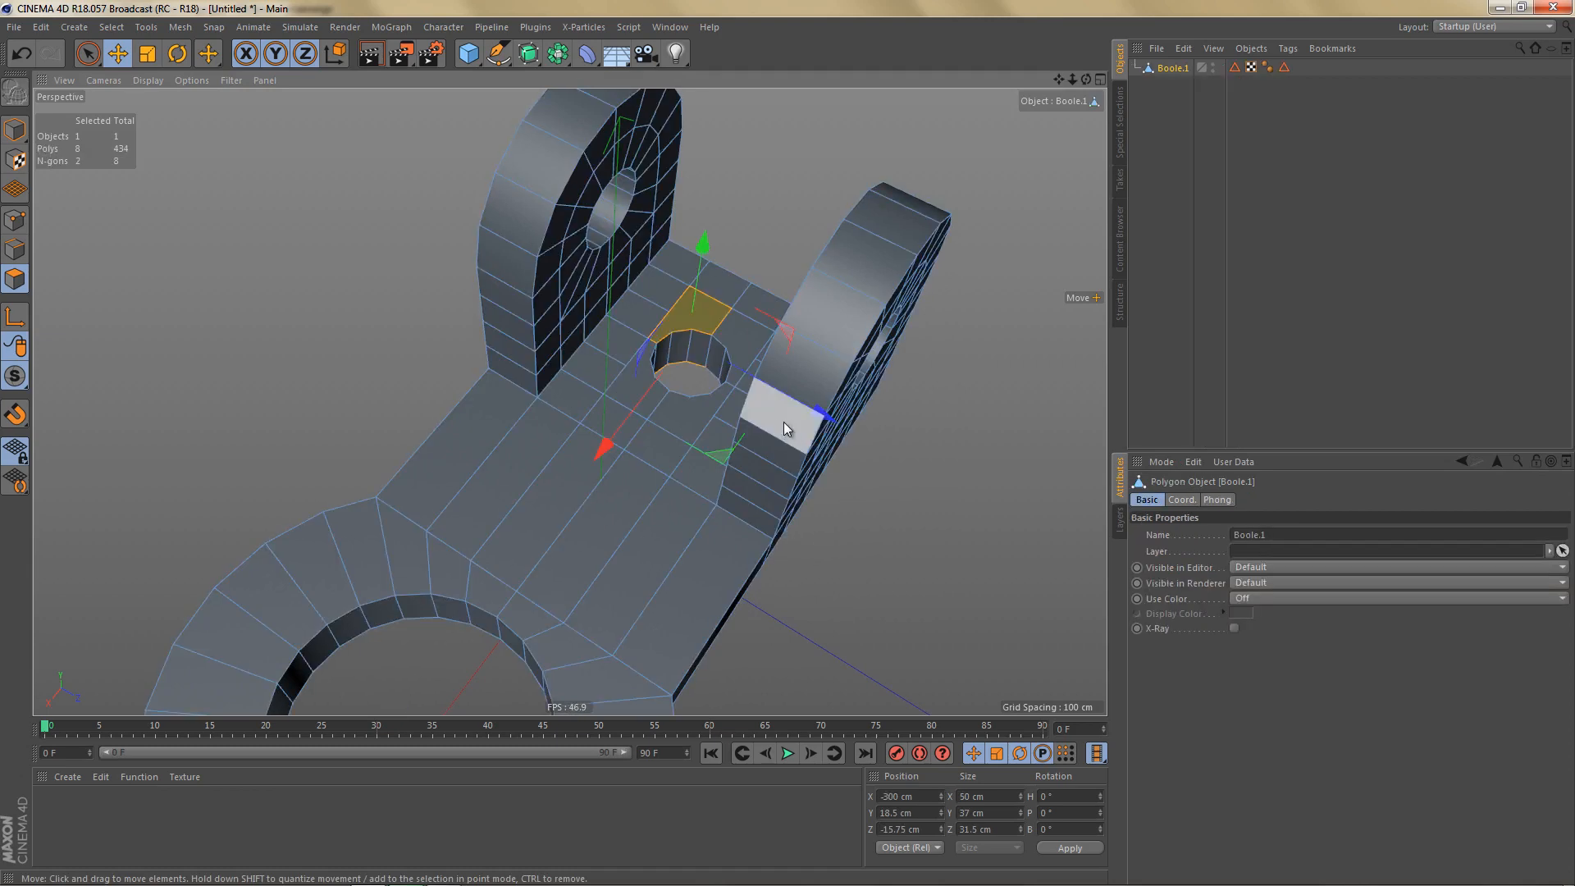
middle_click(787, 416)
middle_click(785, 318)
scroll(564, 386, down, 6)
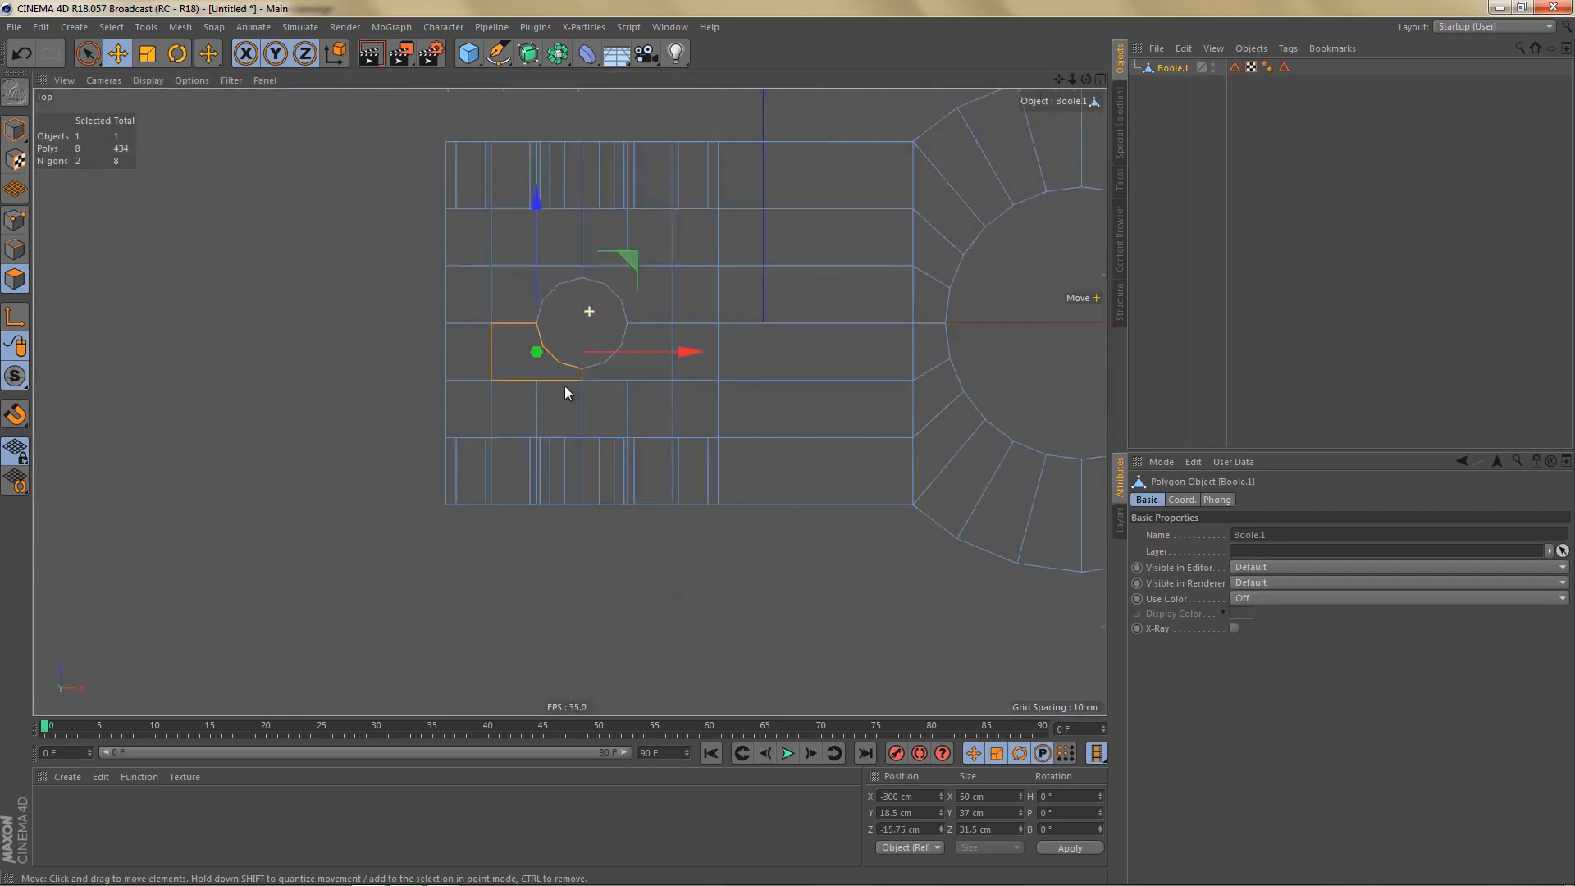
Delete all points on the positive-Z side of the mesh's centre line so that only one symmetric half remains.
key(e)
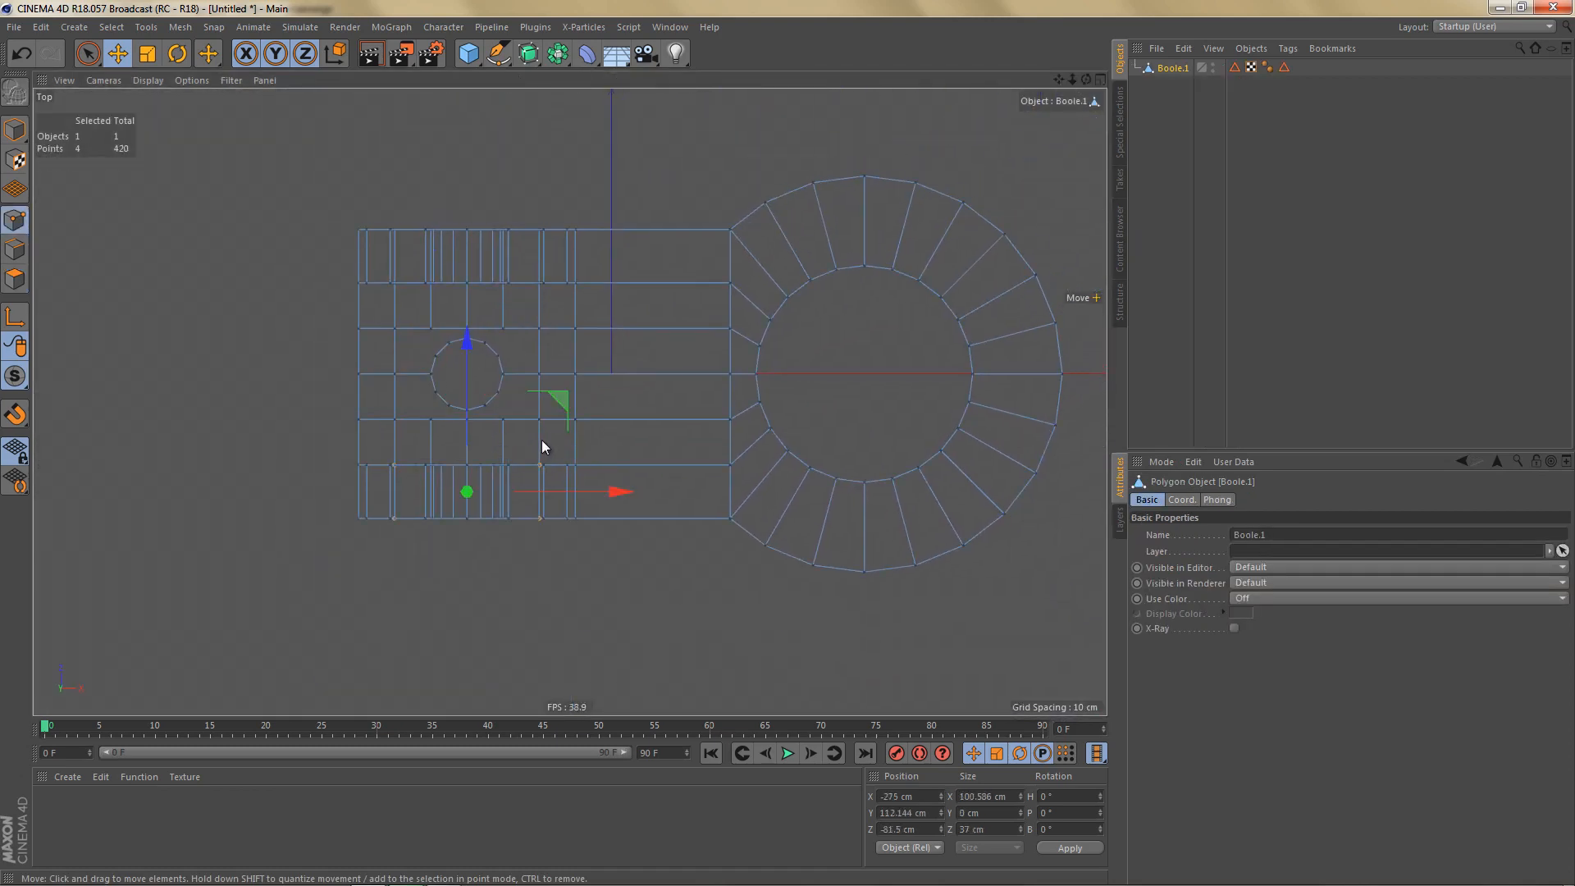
key(0)
drag(289, 159, 1067, 387)
key(Delete)
middle_click(724, 397)
middle_click(543, 374)
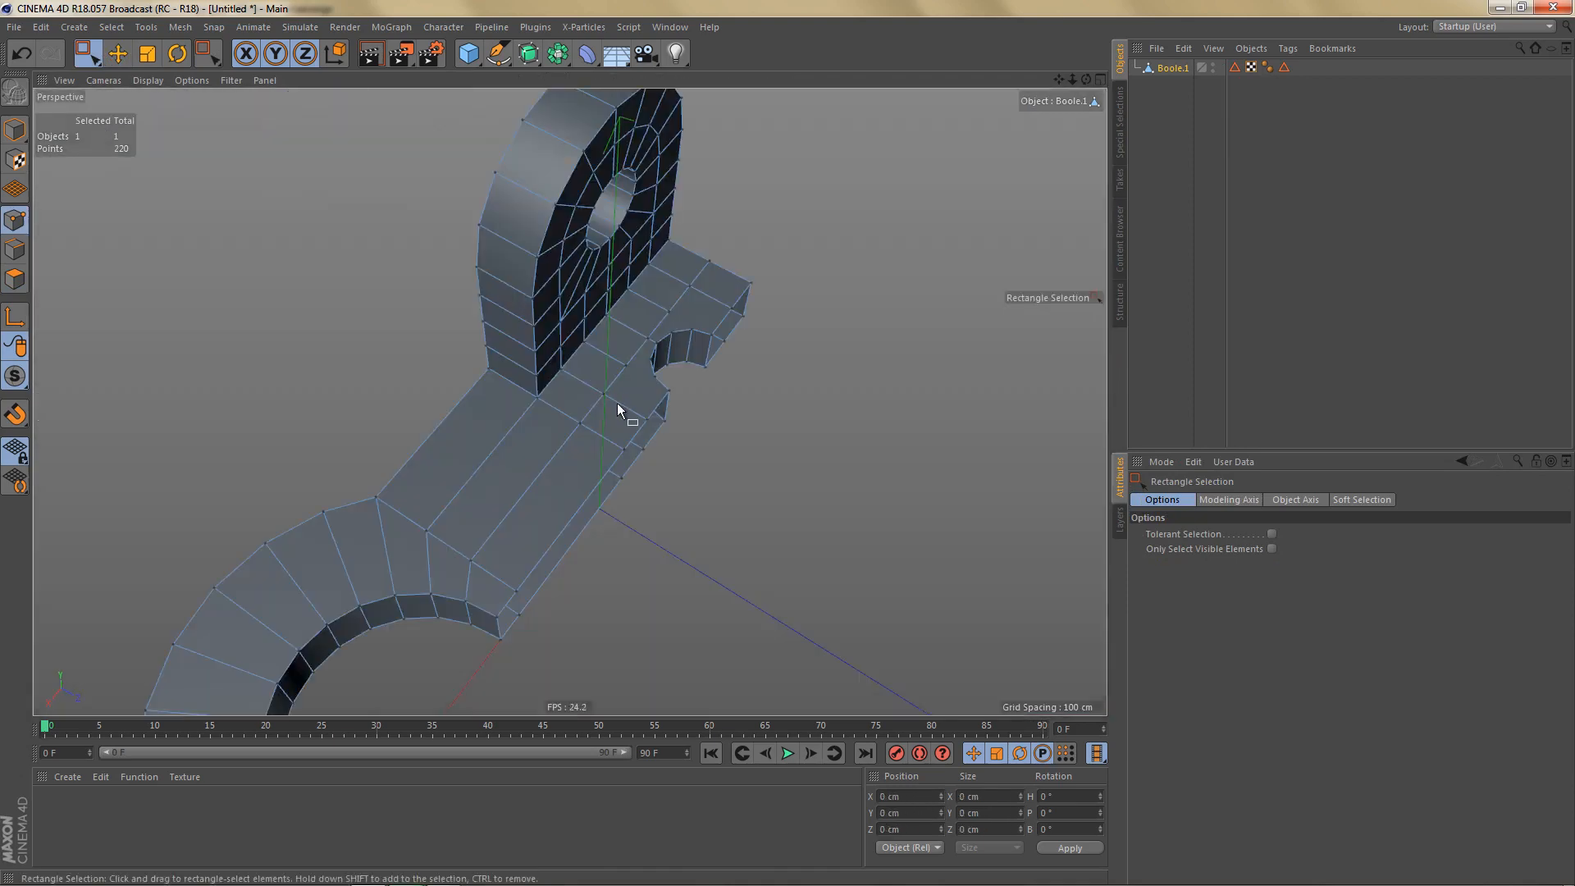
Connect the floor hole's rim points to the surrounding grid points on the base's upper face, selecting only visible elements.
alt+right_drag(637, 408, 757, 377)
mouse_move(651, 376)
alt+mouse_down()
mouse_move(565, 396)
mouse_move(638, 389)
alt+mouse_up()
alt+right_drag(639, 389, 740, 394)
key(s)
key(l)
click(1292, 566)
alt+drag(696, 446, 551, 443)
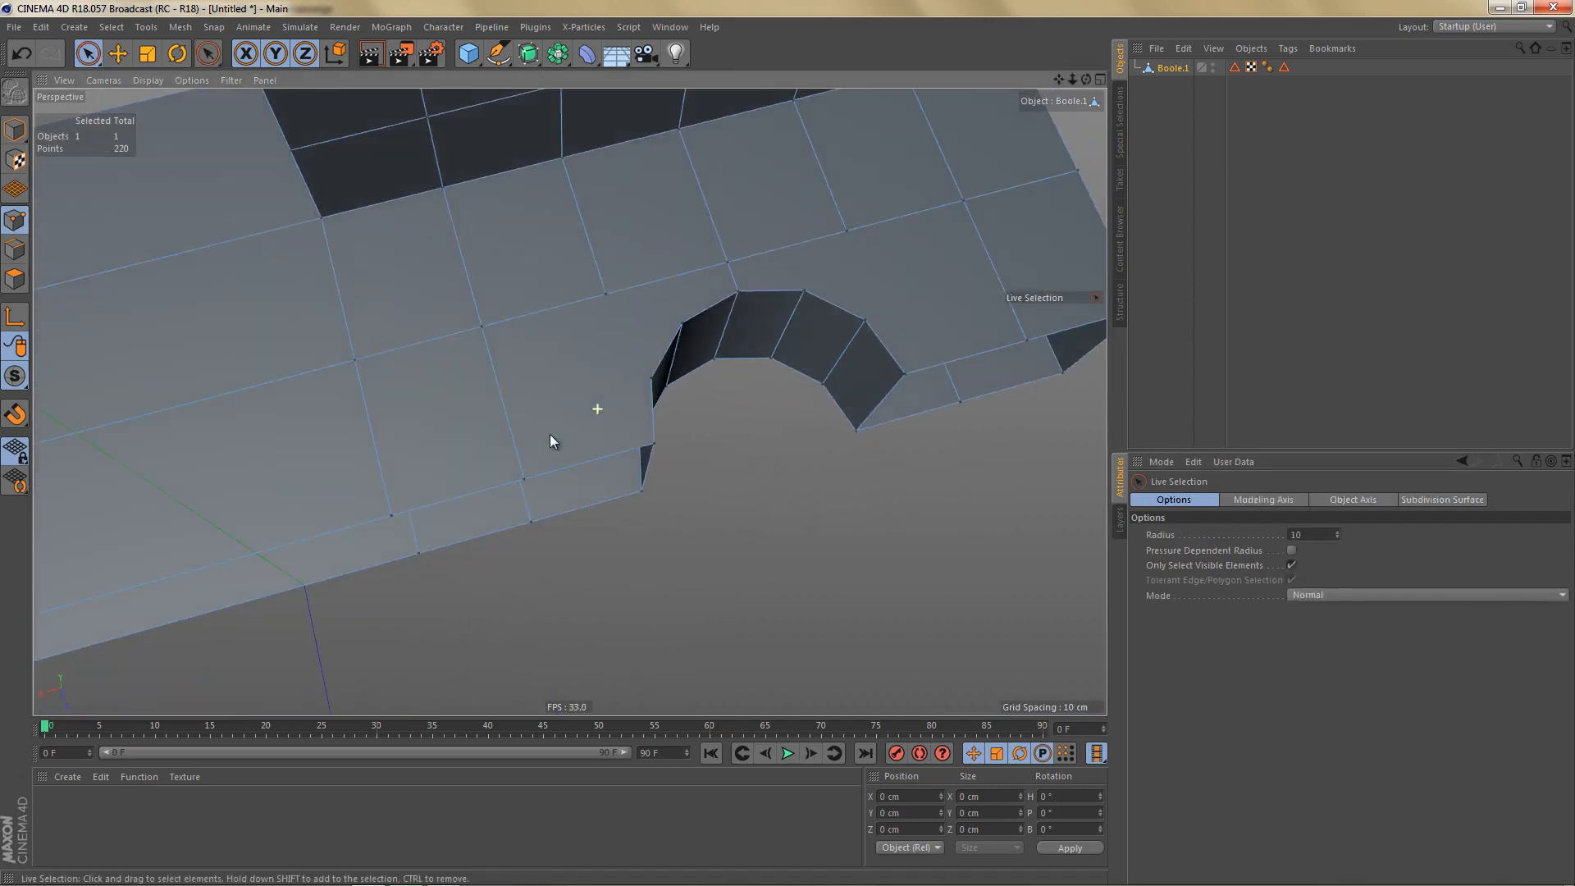
drag(652, 384, 654, 379)
key(m)
key(m)
drag(606, 292, 685, 329)
drag(804, 292, 848, 232)
drag(867, 320, 967, 198)
key(m)
key(m)
Connect the hole's rim points to the matching grid points on the underside of the base.
mouse_move(918, 285)
alt+mouse_down()
mouse_move(863, 112)
mouse_move(788, 307)
mouse_move(642, 461)
alt+mouse_up()
mouse_move(553, 491)
mouse_down()
mouse_move(646, 398)
mouse_move(673, 393)
mouse_up()
key(m)
key(m)
mouse_move(664, 472)
mouse_down()
mouse_move(713, 416)
mouse_move(745, 442)
mouse_up()
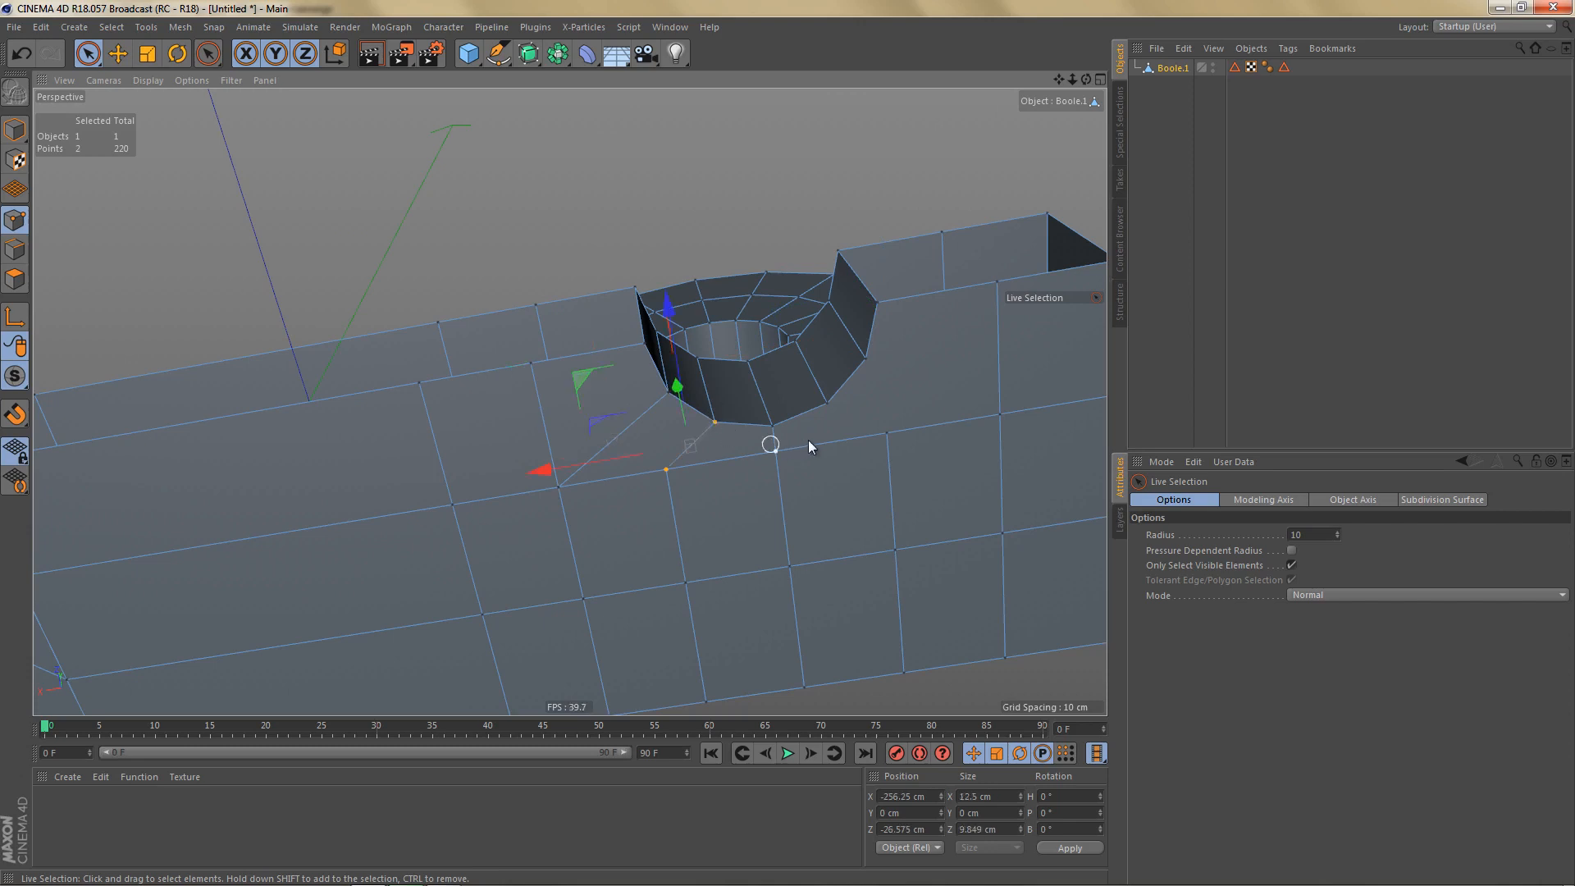
drag(886, 434, 828, 405)
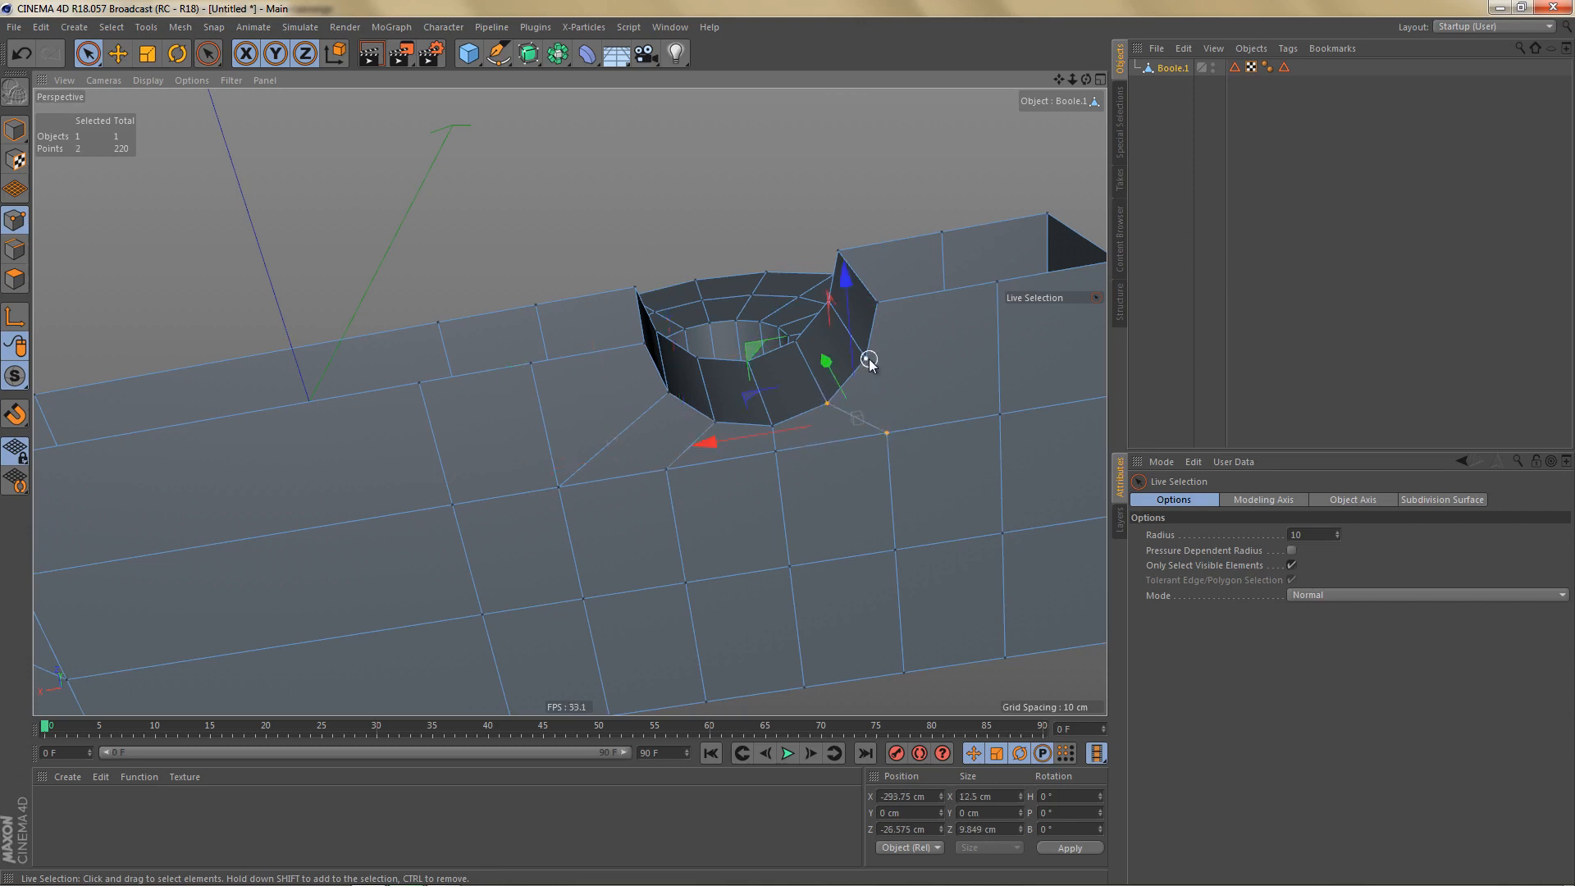
drag(1005, 420, 1000, 425)
key(m)
key(m)
click(969, 475)
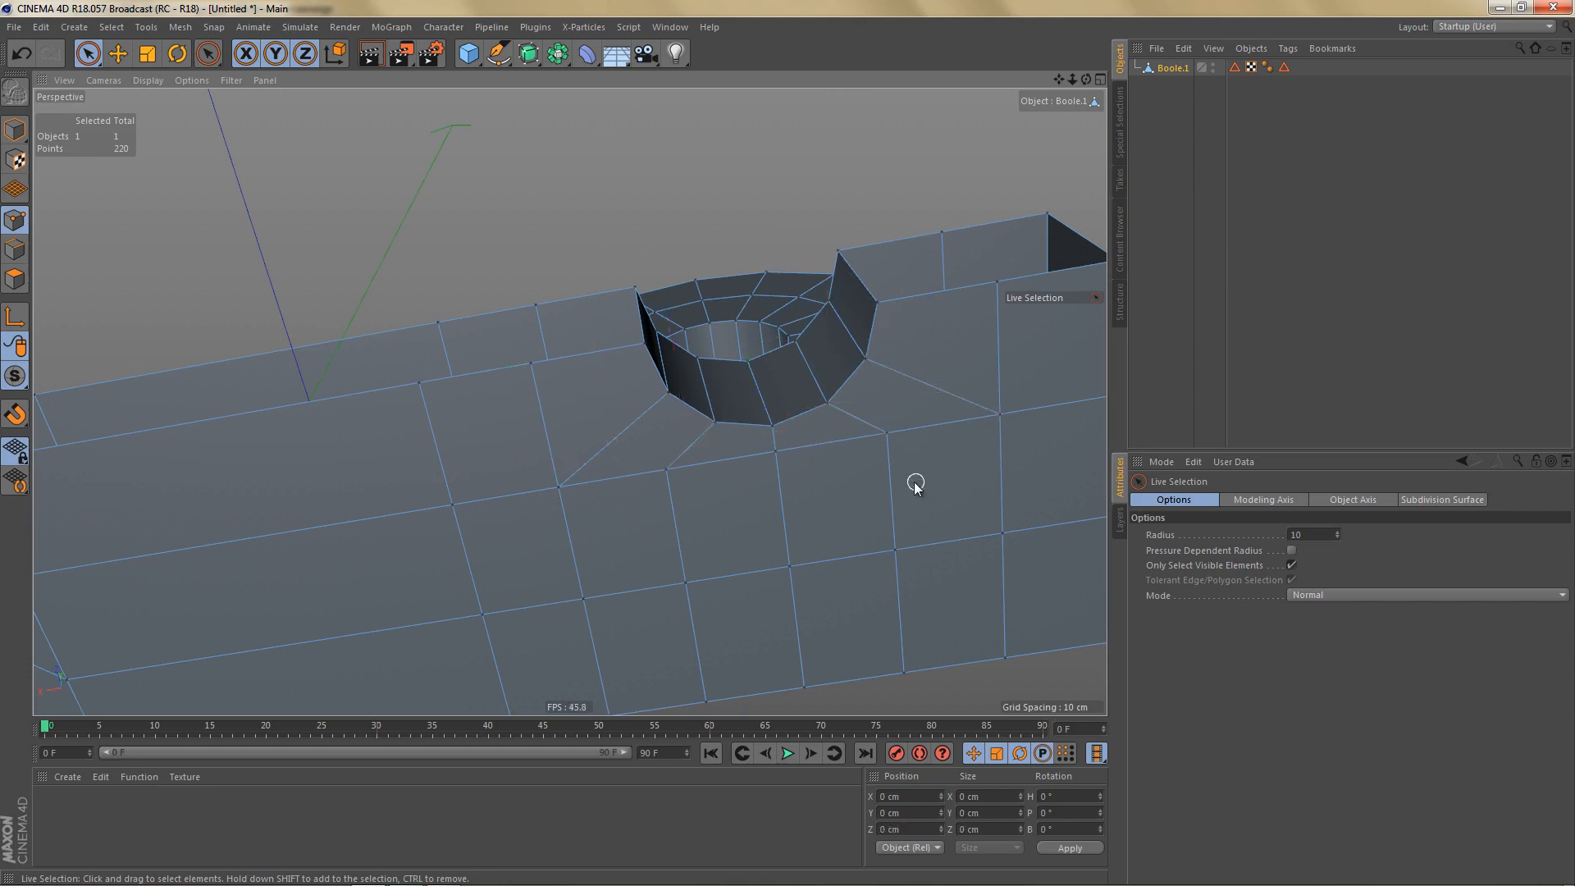
Round the loop of grid points around the half hole, with its middle point pair at Z about -43.7 cm.
middle_click(915, 481)
middle_click(804, 322)
scroll(728, 414, up, 5)
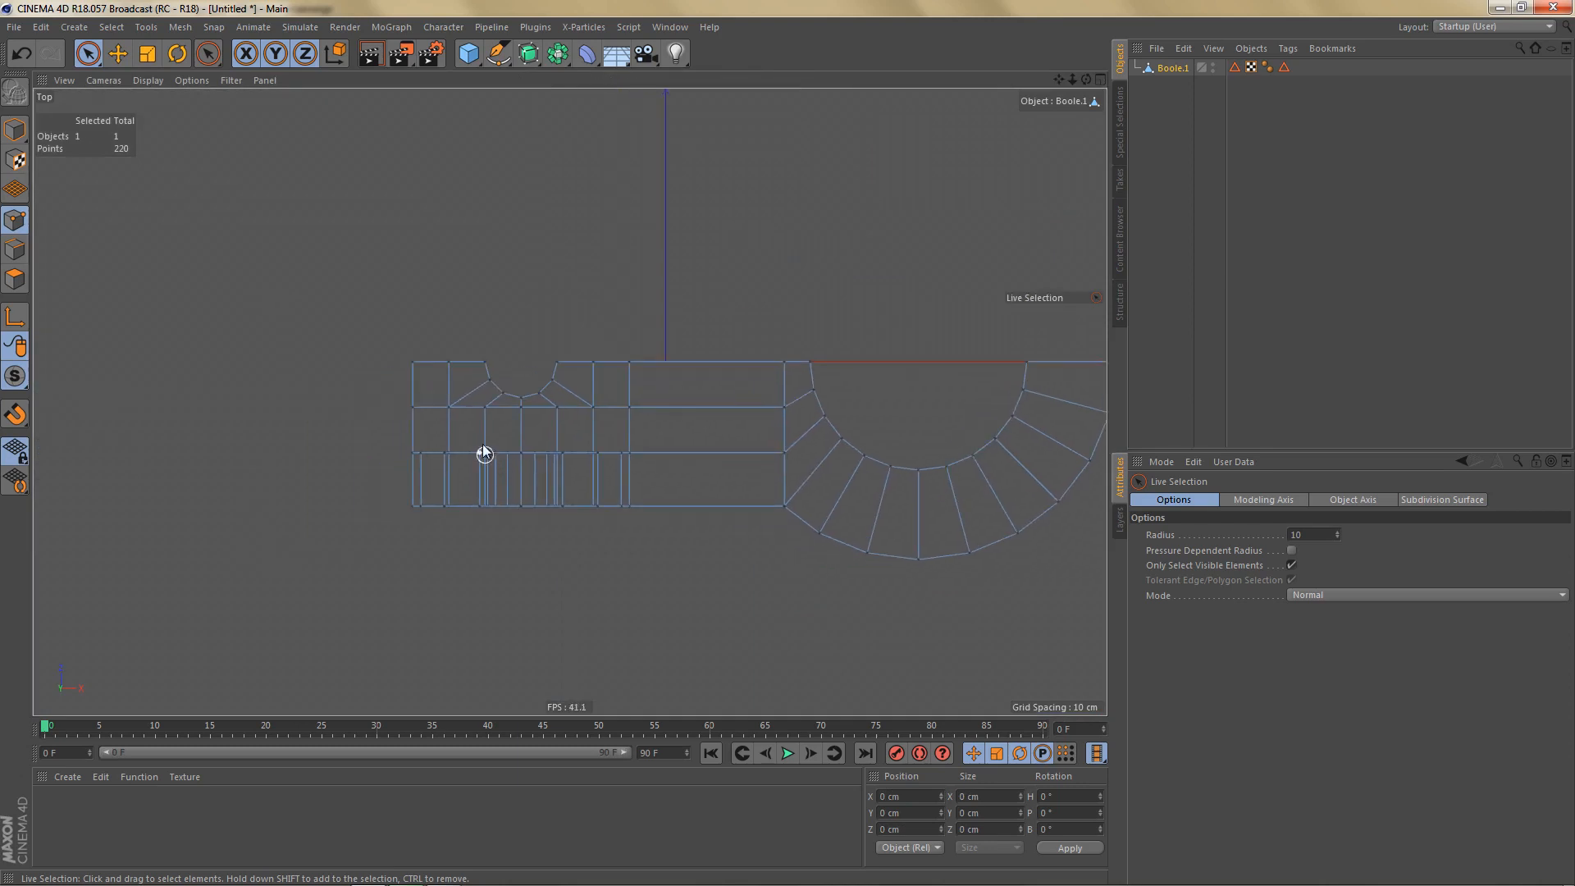
key(0)
scroll(507, 384, up, 3)
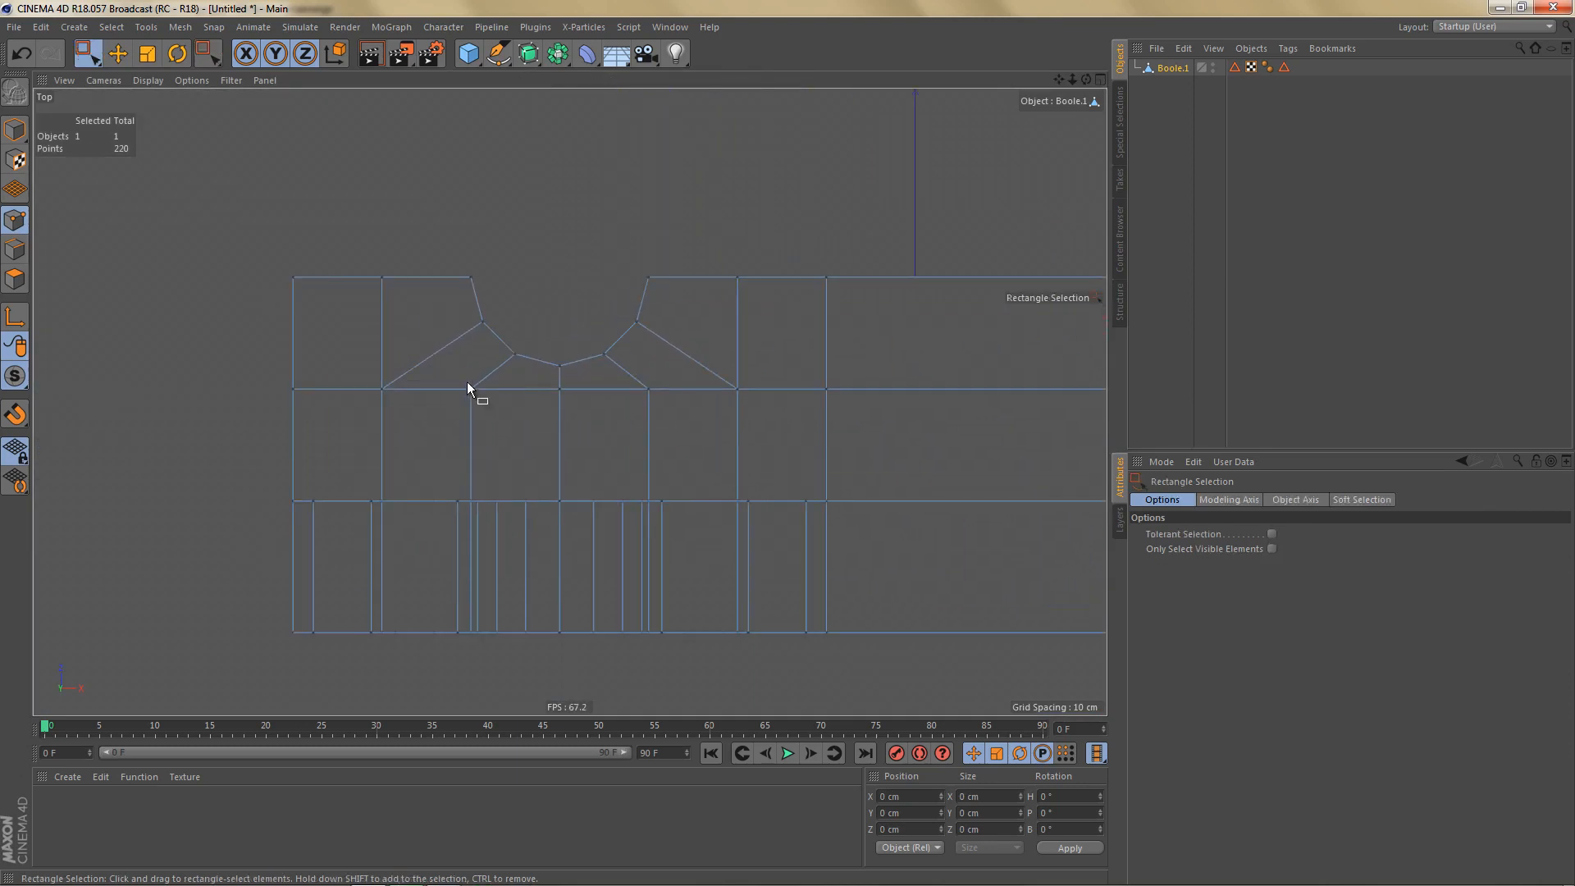
drag(588, 405, 668, 432)
drag(558, 240, 633, 399)
middle_click(617, 311)
middle_click(468, 200)
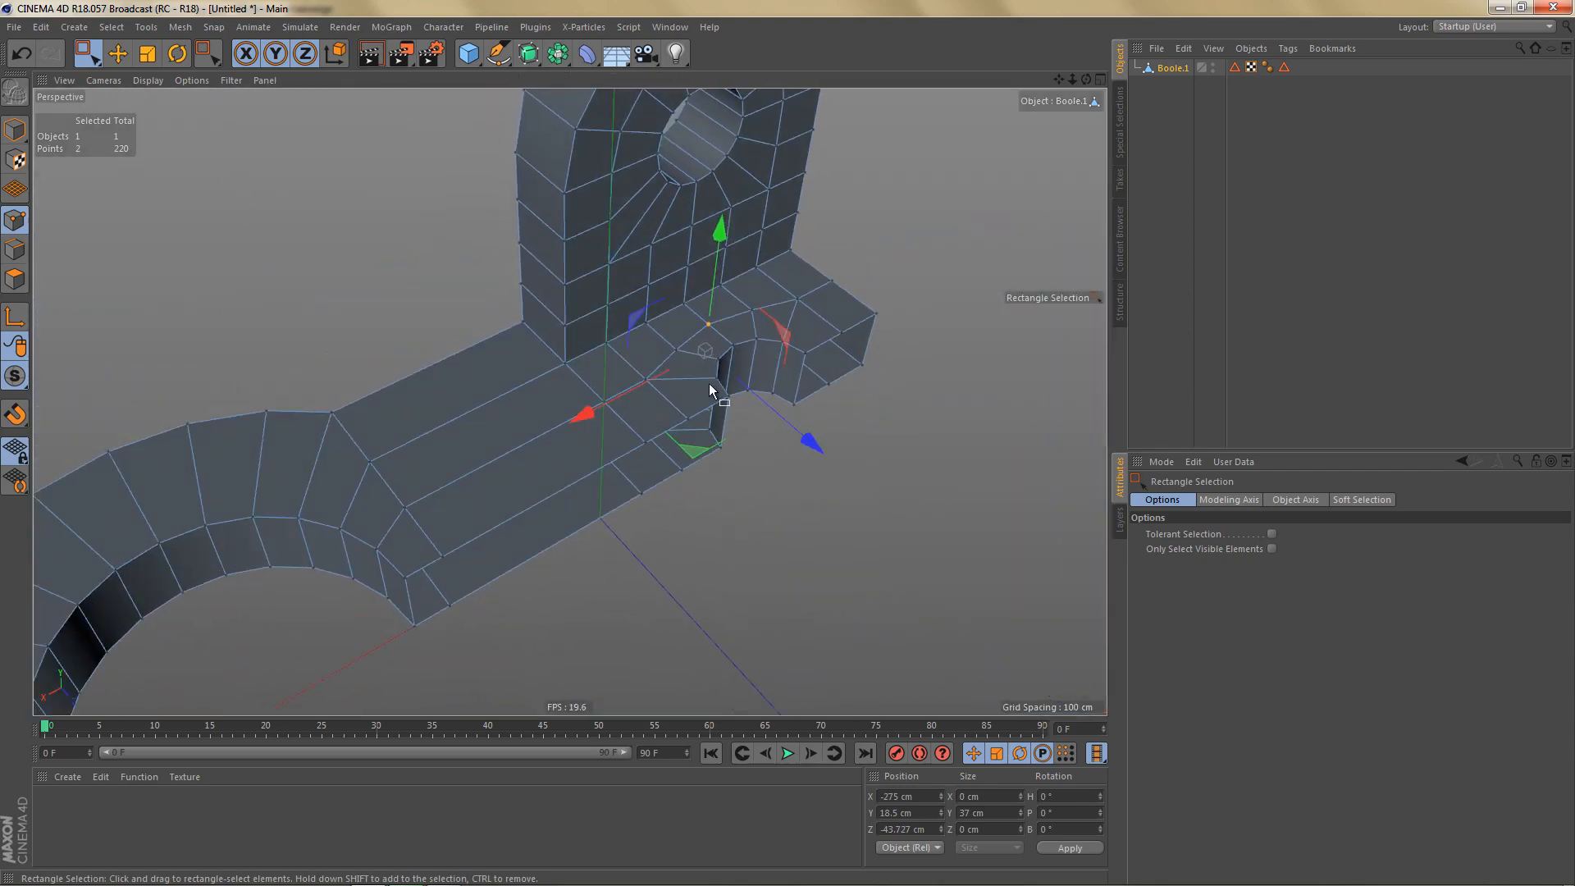
Check the fillet between the lugs and the base in the reference drawing, and return to the model.
alt+middle_drag(687, 387, 707, 368)
key(alt+Tab)
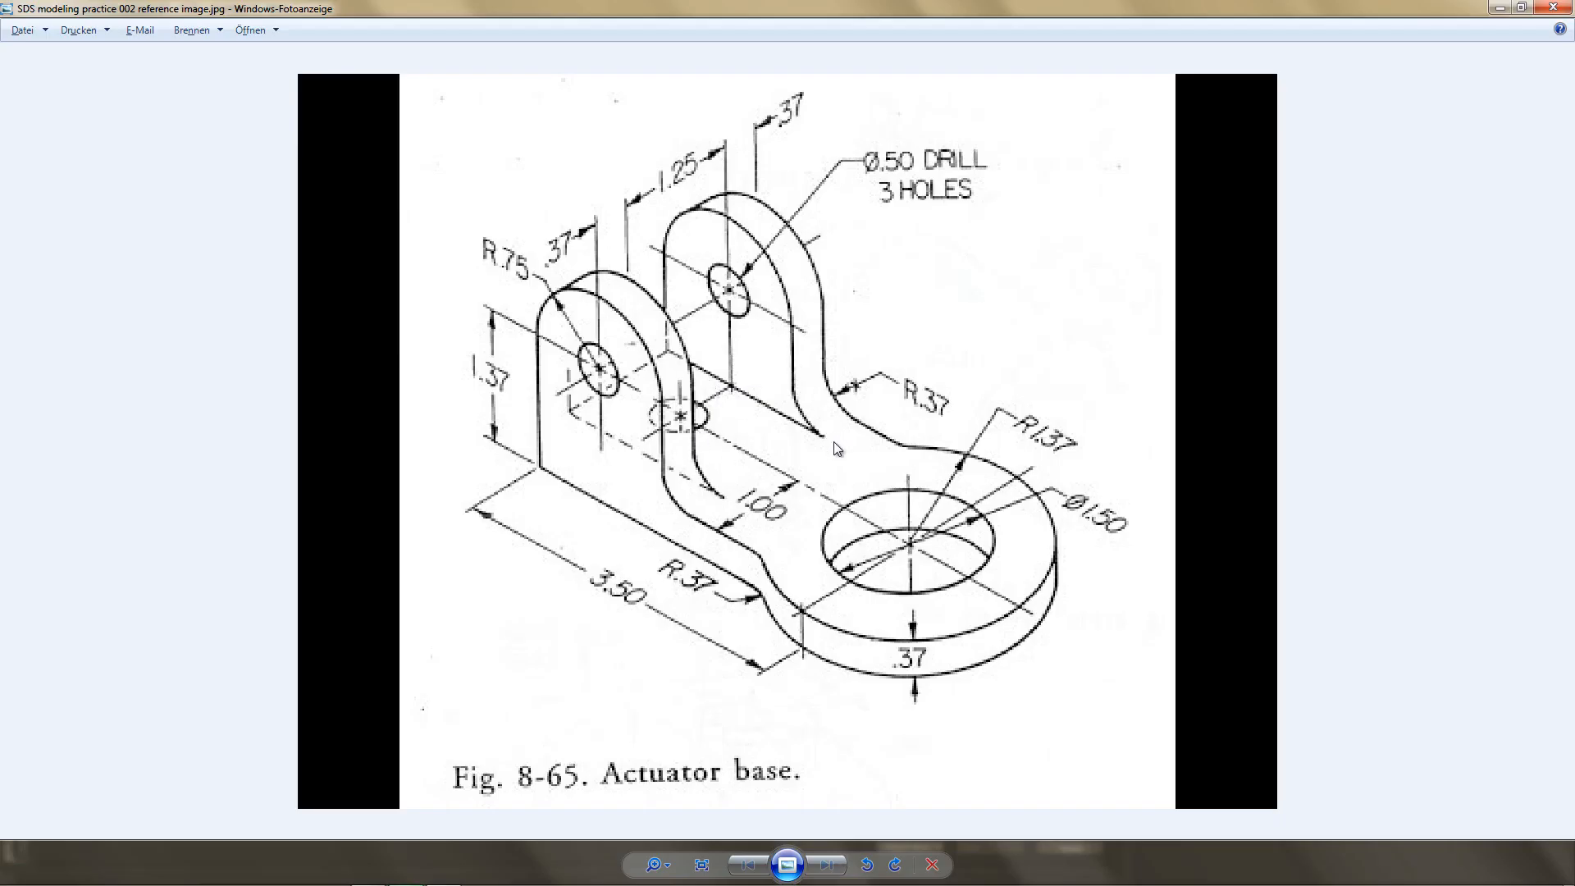
key(alt+Tab)
Wrap the mesh in a Subdivision Surface to preview the lug-to-base corner, and switch the smoothing off.
alt+drag(650, 397, 625, 174)
alt+click(528, 53)
alt+drag(721, 384, 698, 362)
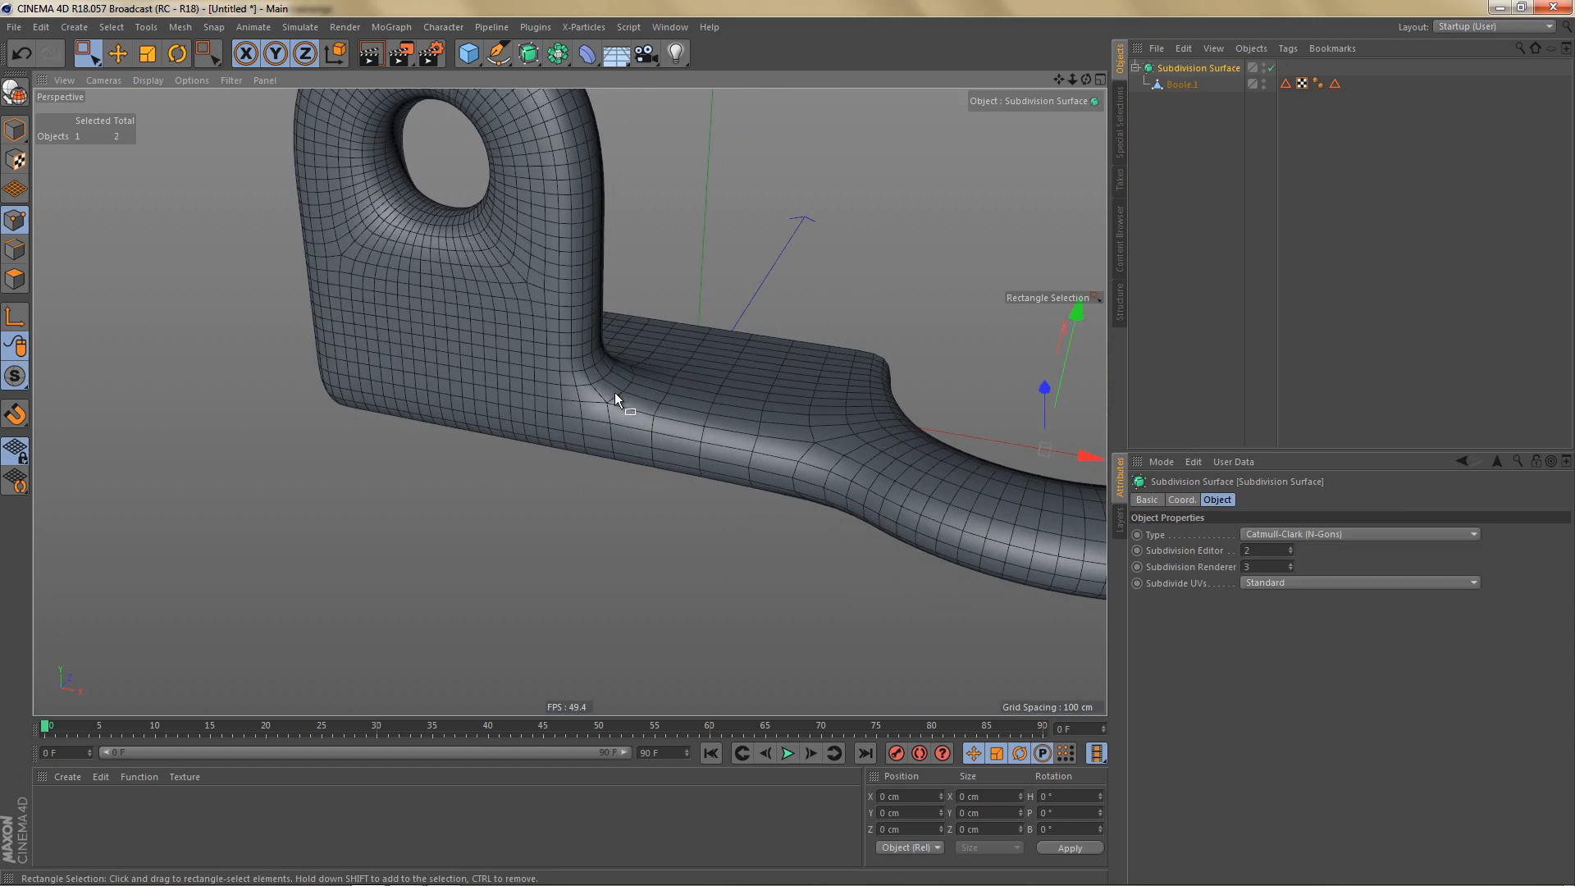
alt+drag(633, 380, 584, 394)
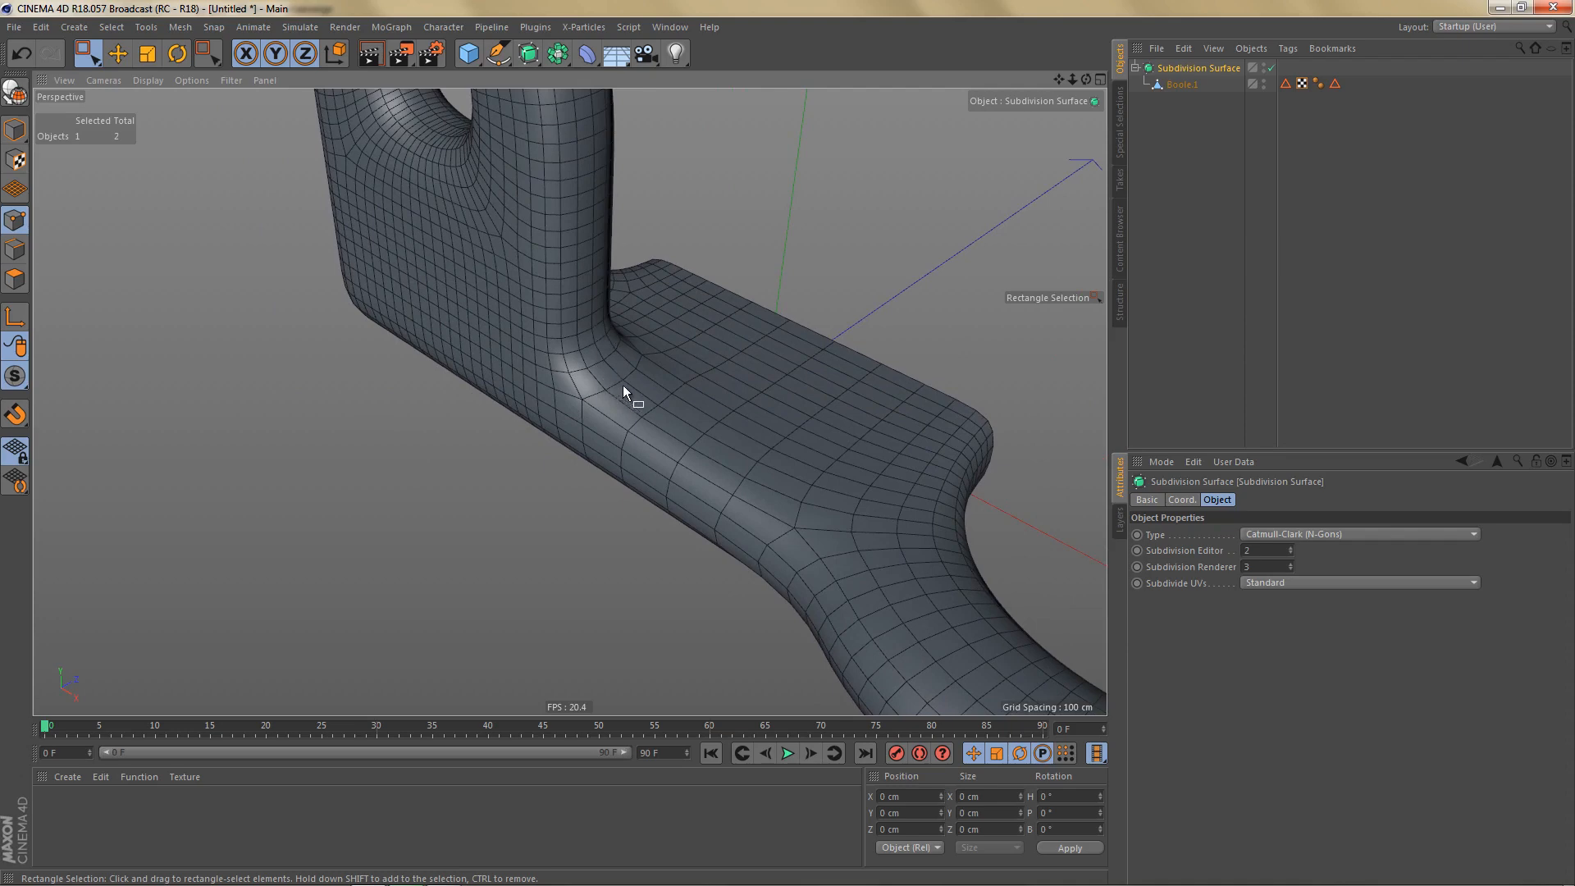
key(q)
alt+drag(704, 356, 484, 376)
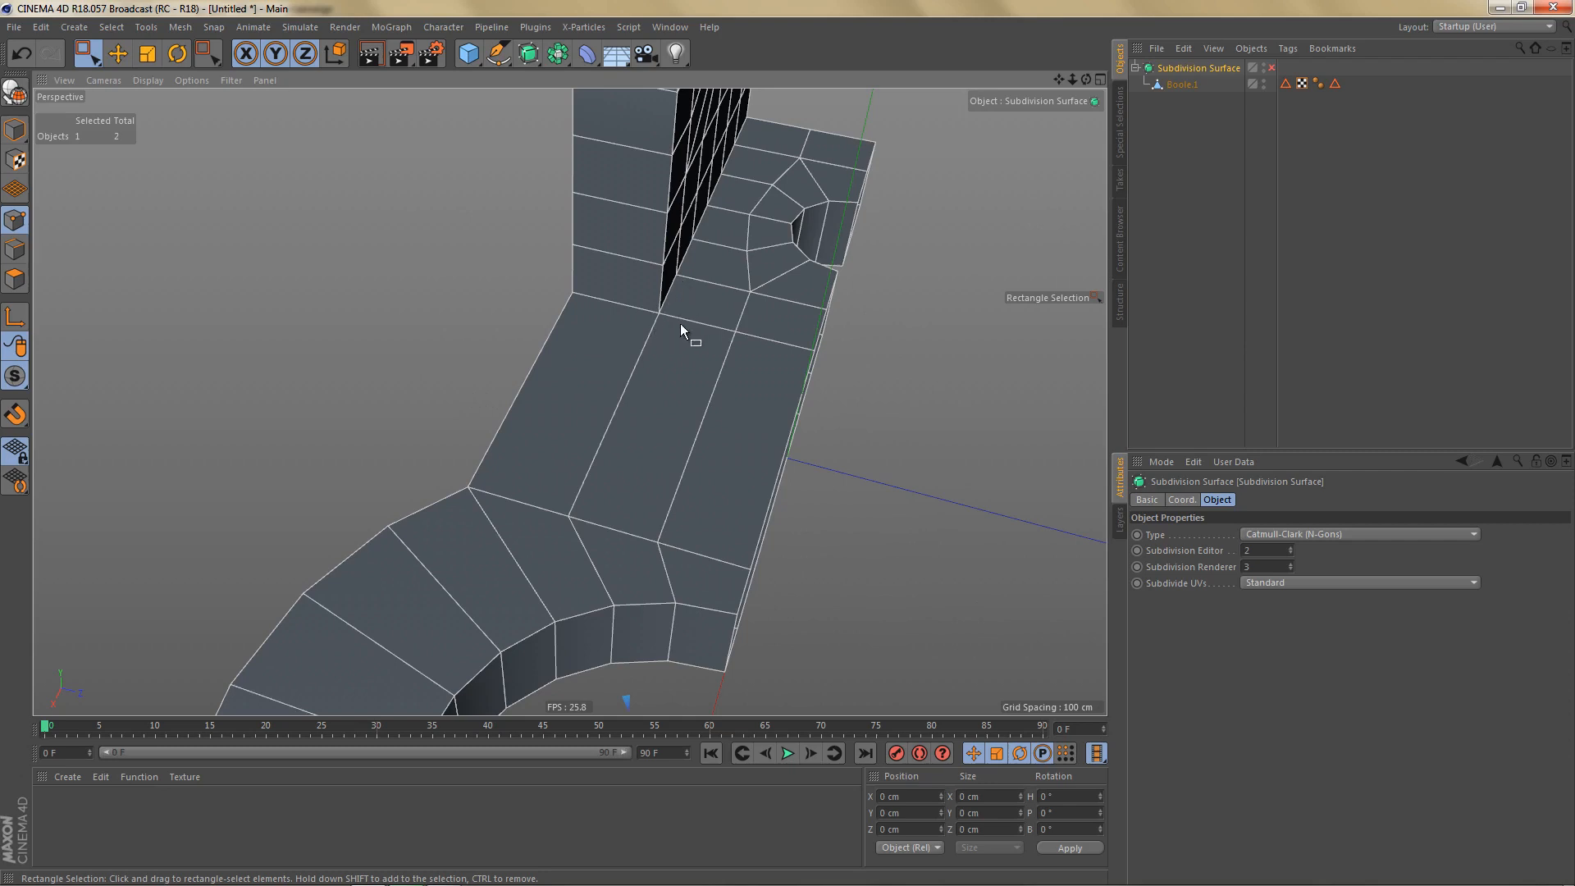
alt+drag(673, 327, 616, 335)
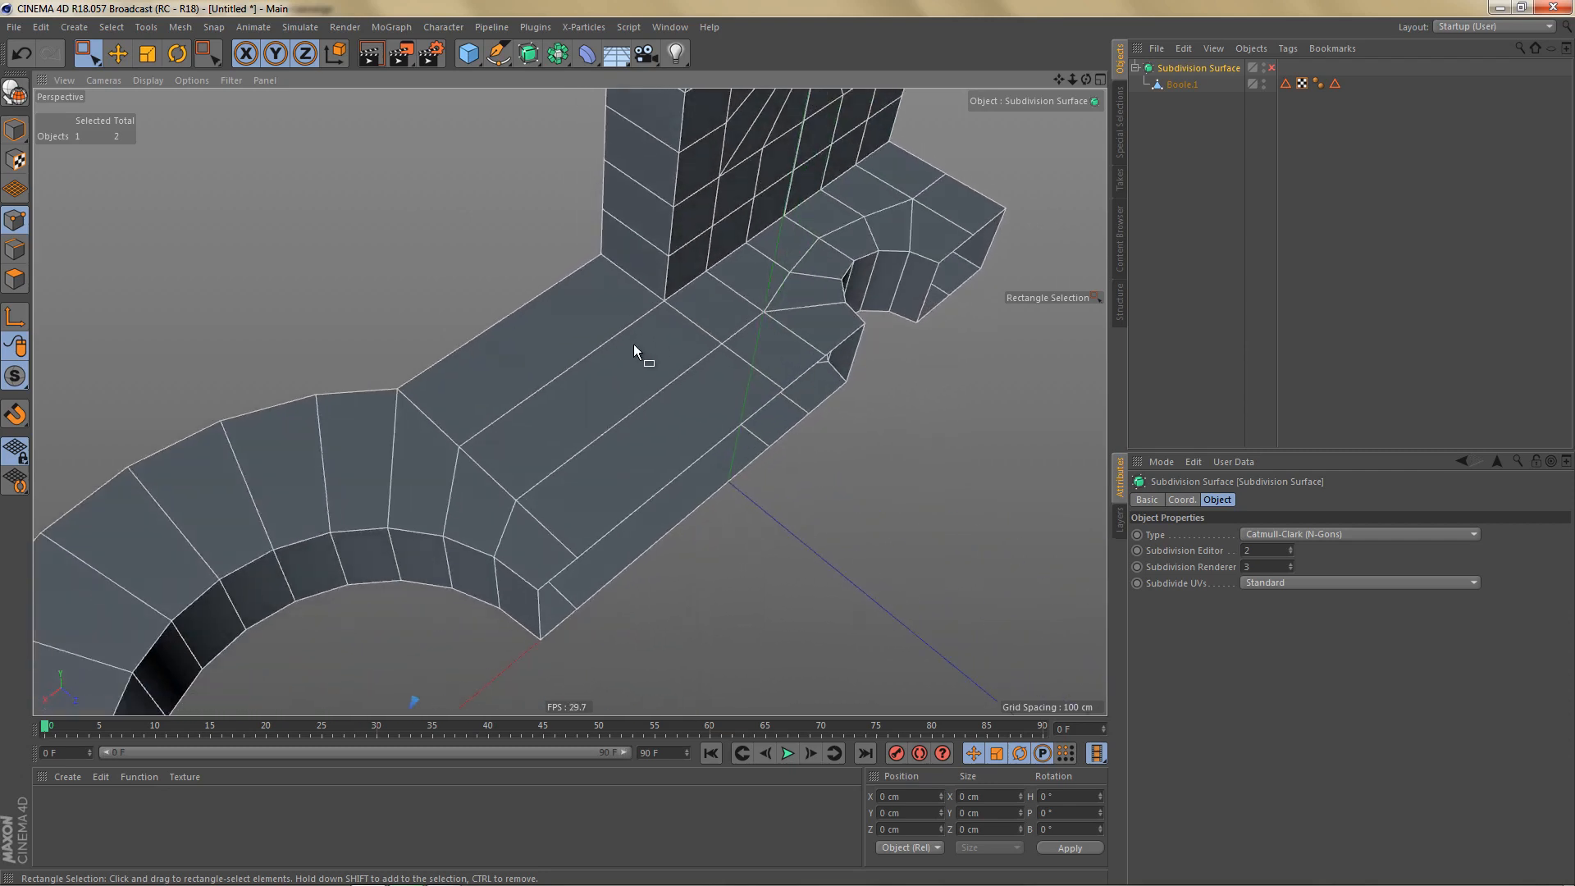
Ring-select the long edges of the base between the lug and the round end, and cut them with one edge loop.
click(1175, 85)
alt+drag(737, 361, 771, 395)
key(Return)
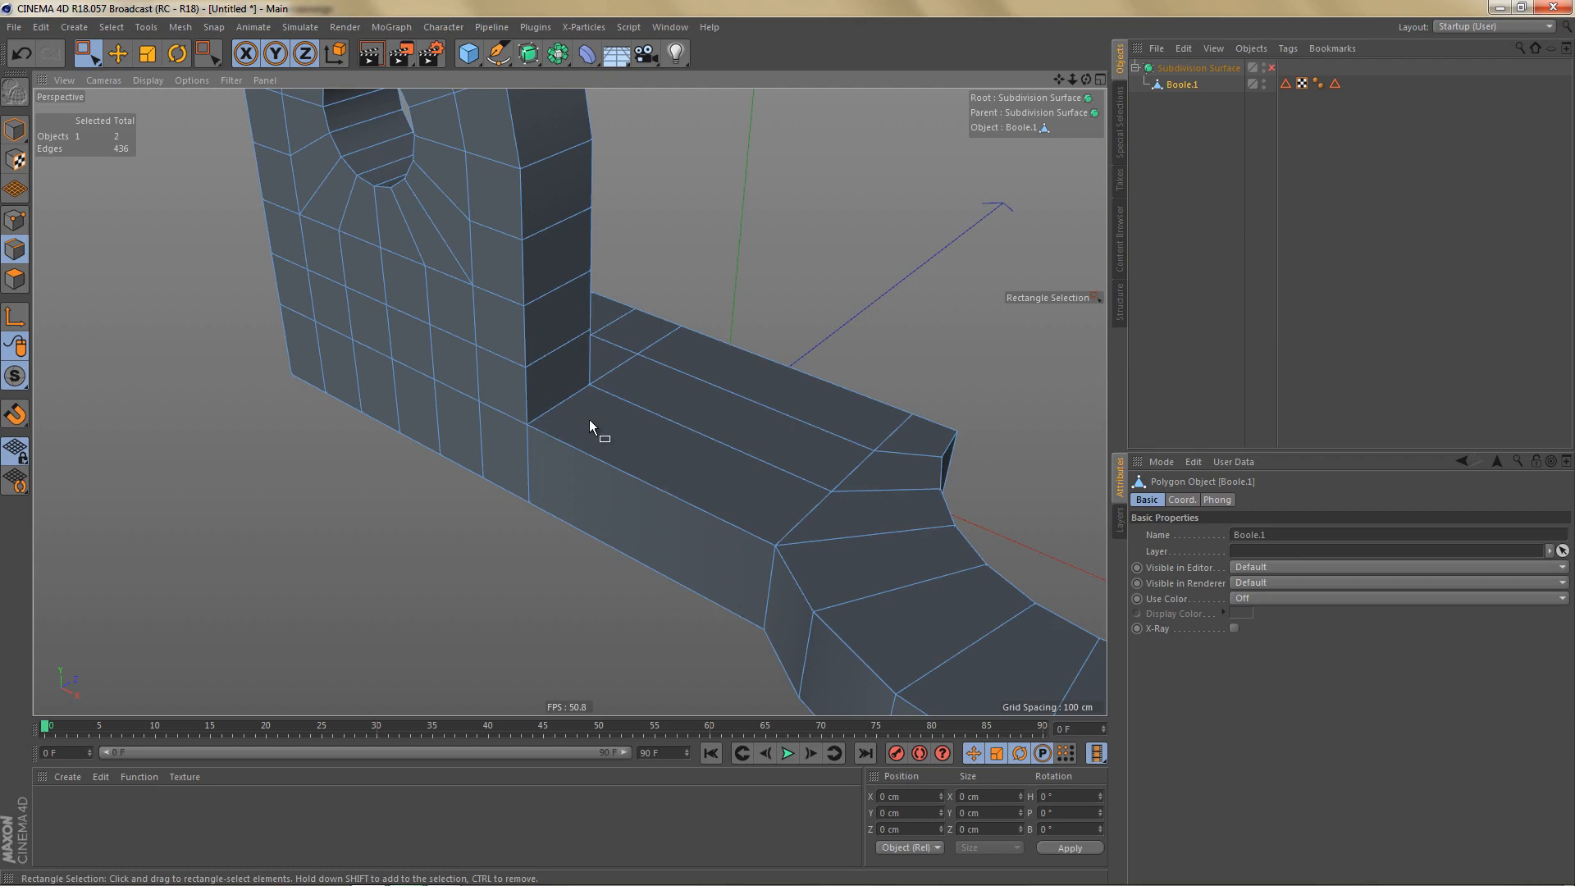
key(u)
key(b)
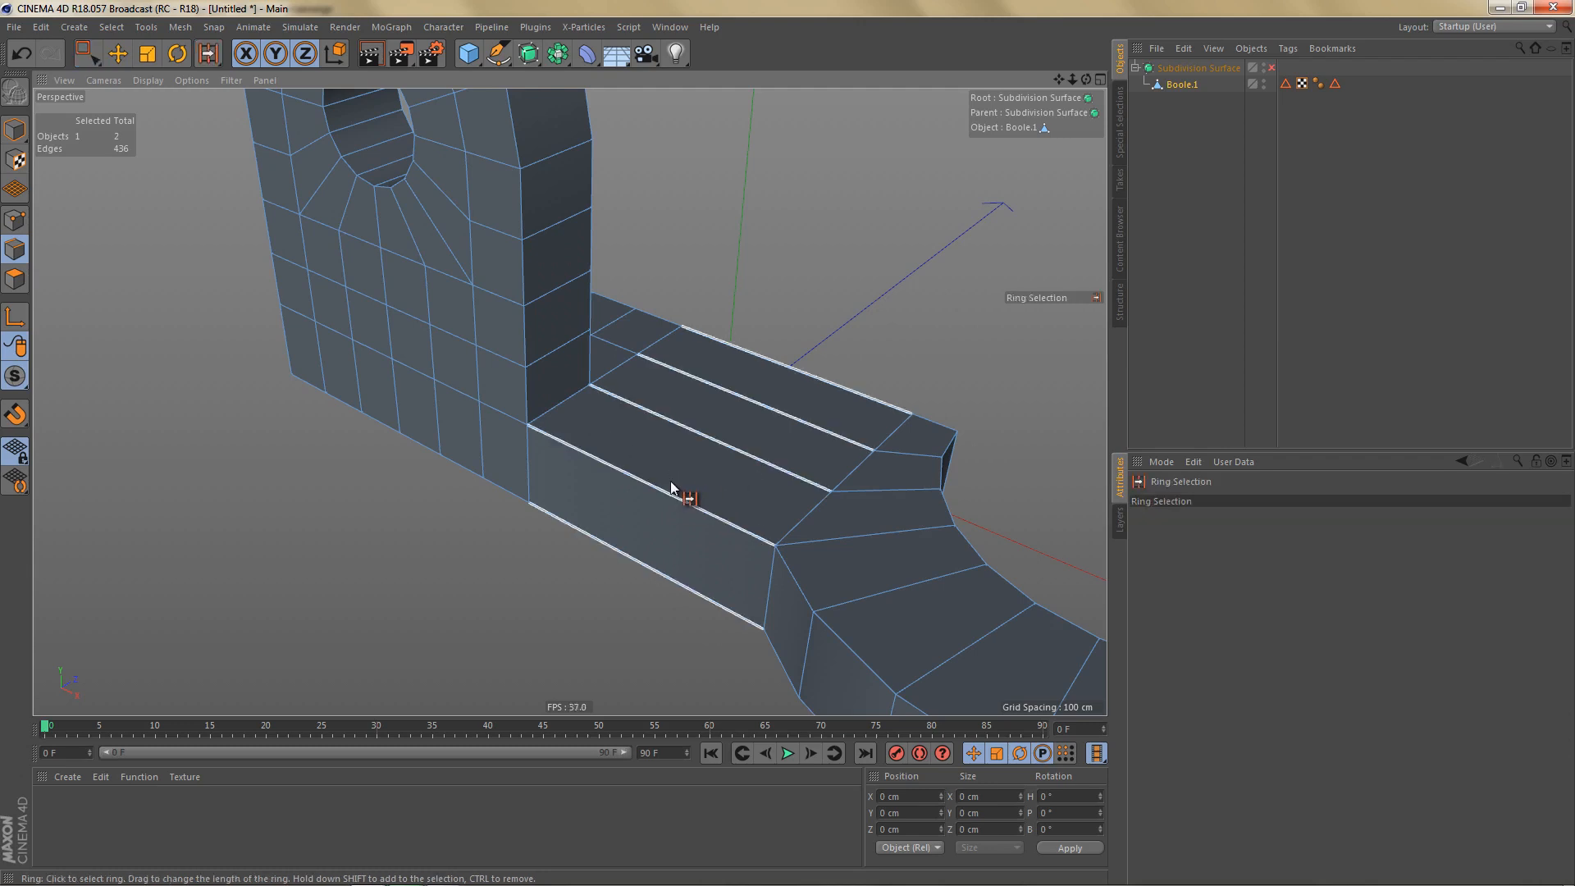
click(671, 512)
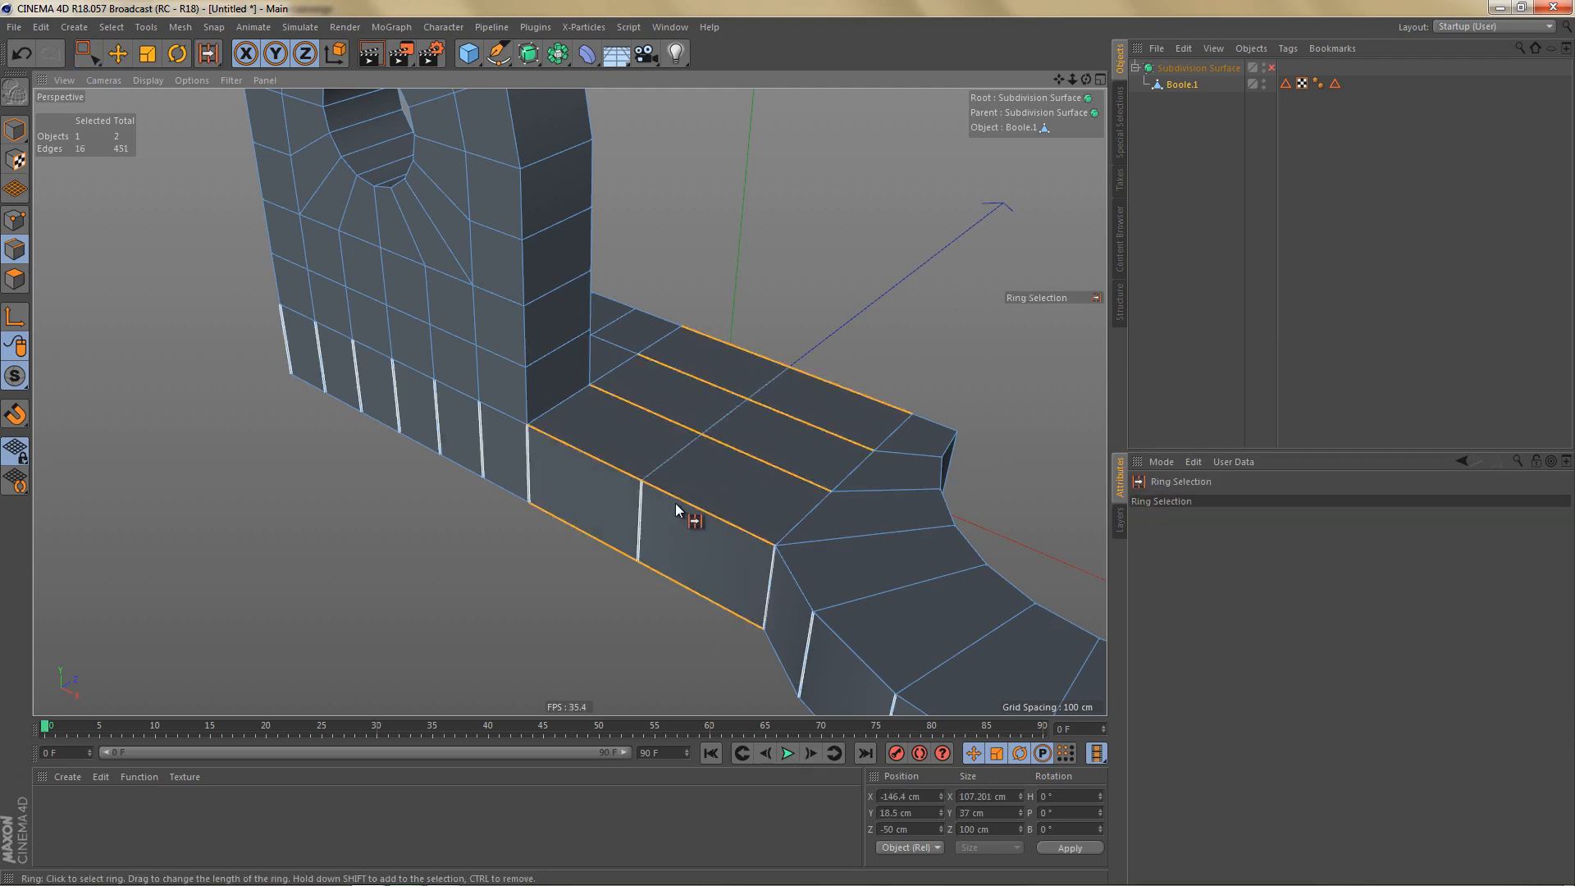
Measure the length of the lug's lowest vertical edge just above the base.
key(9)
scroll(573, 414, up, 2)
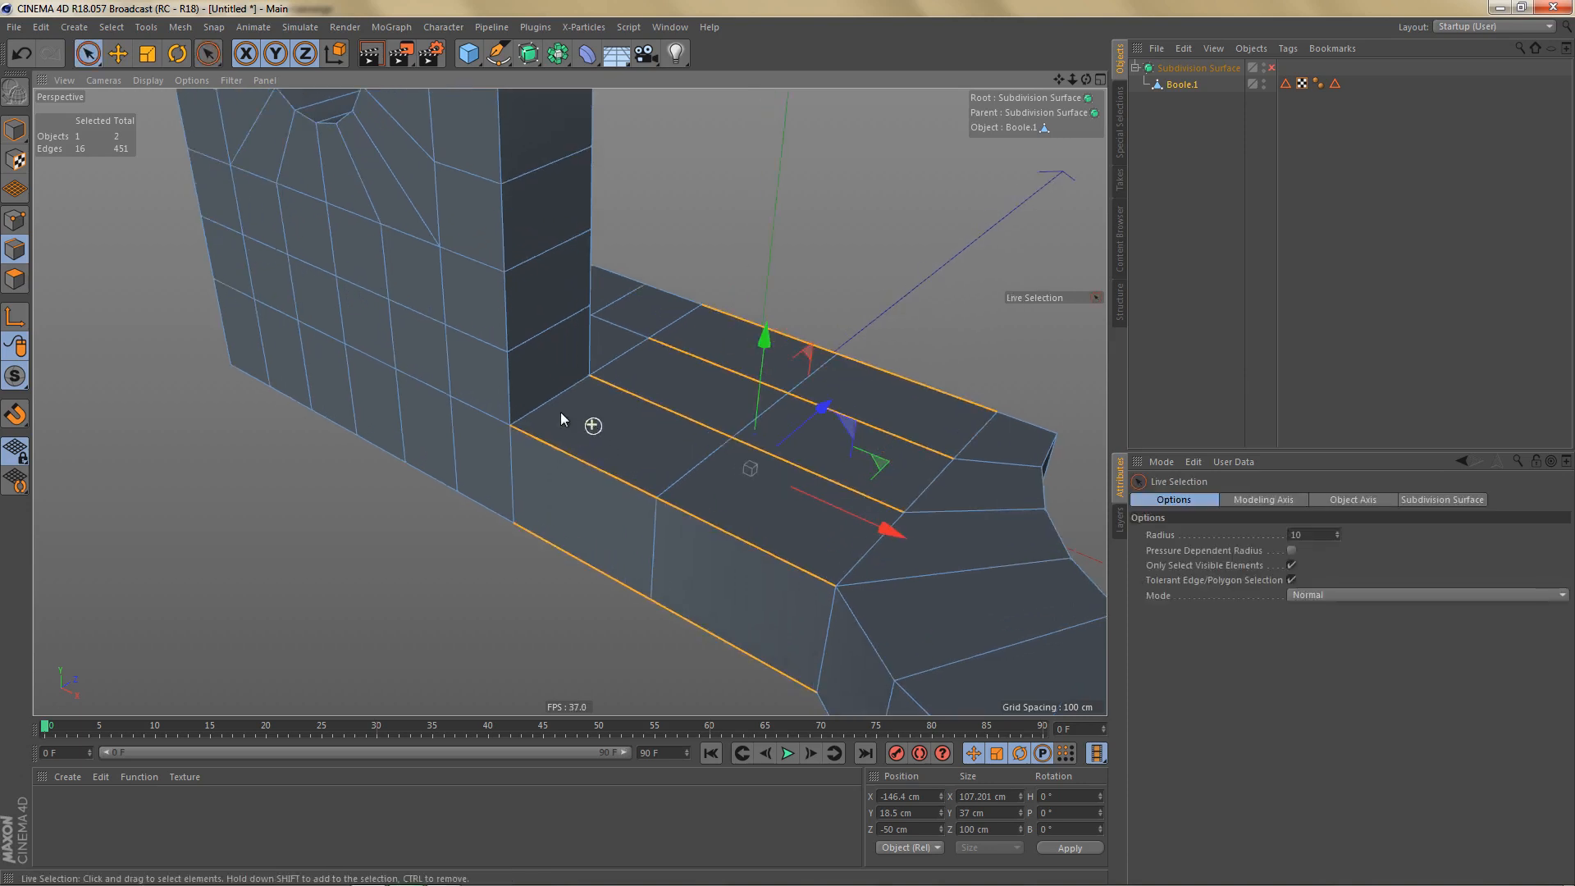
click(510, 386)
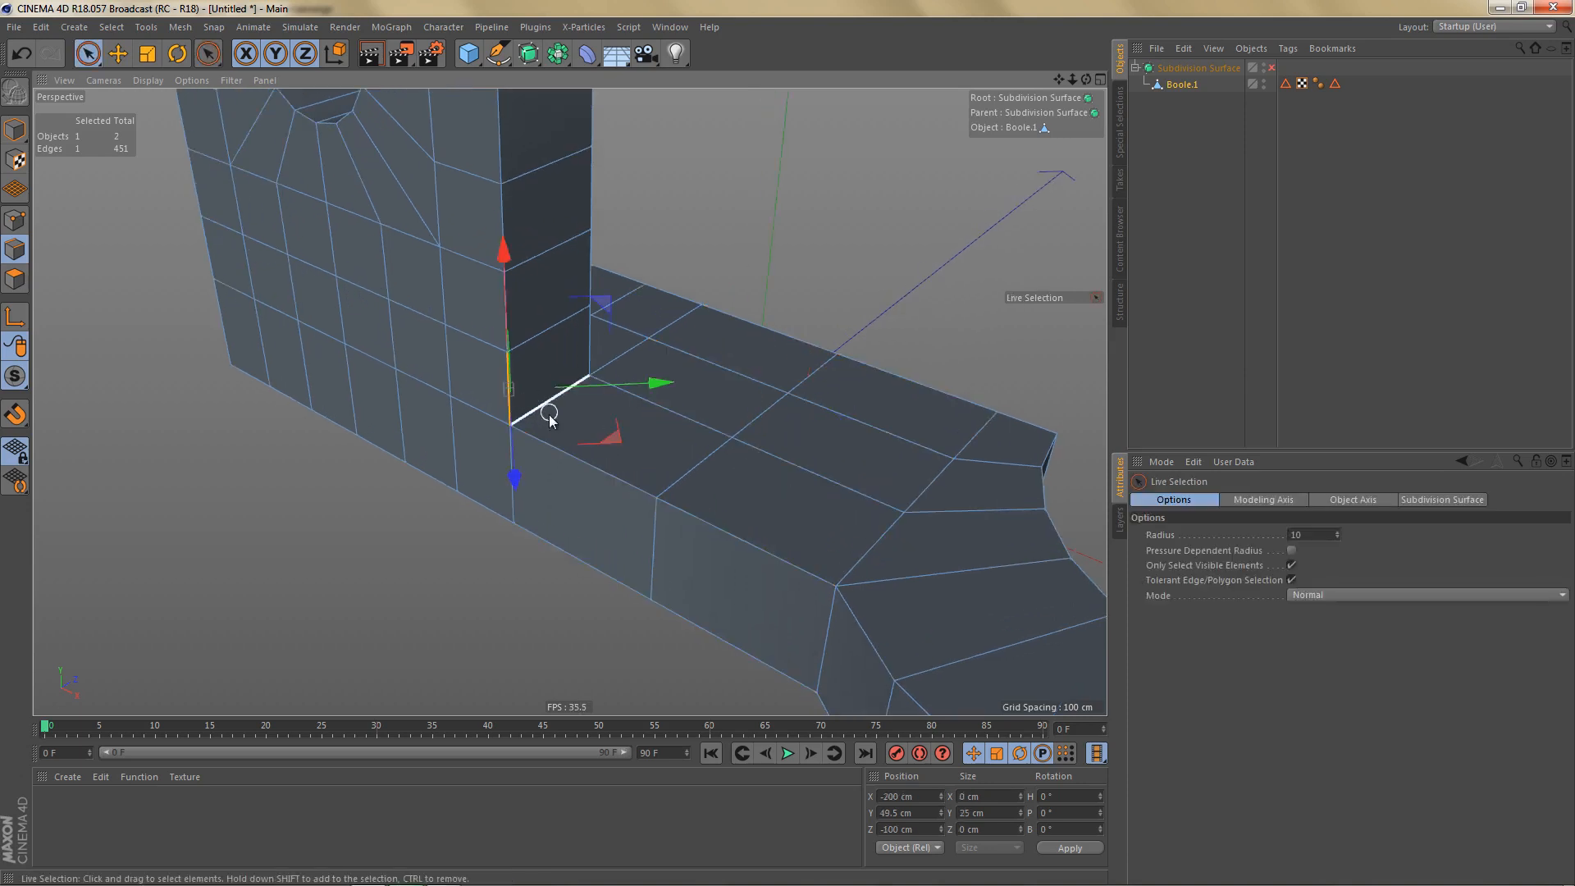
click(993, 813)
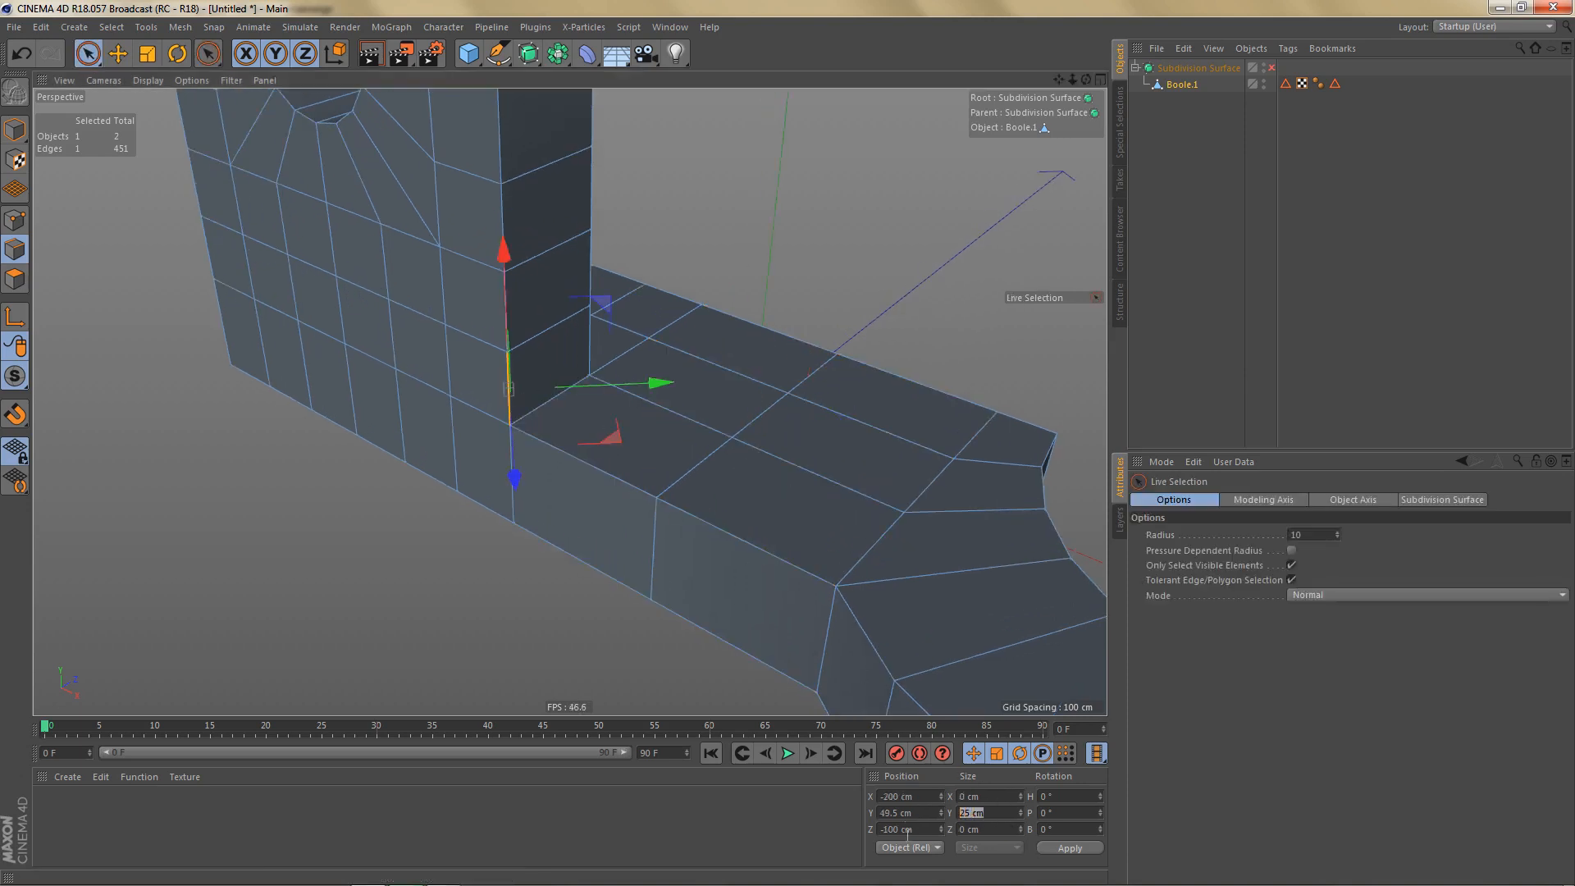
Select the base edges between the lug and the new loop in the front view, with the scale axis at X -100%.
middle_click(710, 433)
middle_click(893, 576)
scroll(744, 497, down, 4)
alt+middle_drag(723, 524, 571, 489)
key(0)
drag(617, 498, 779, 612)
scroll(707, 567, up, 2)
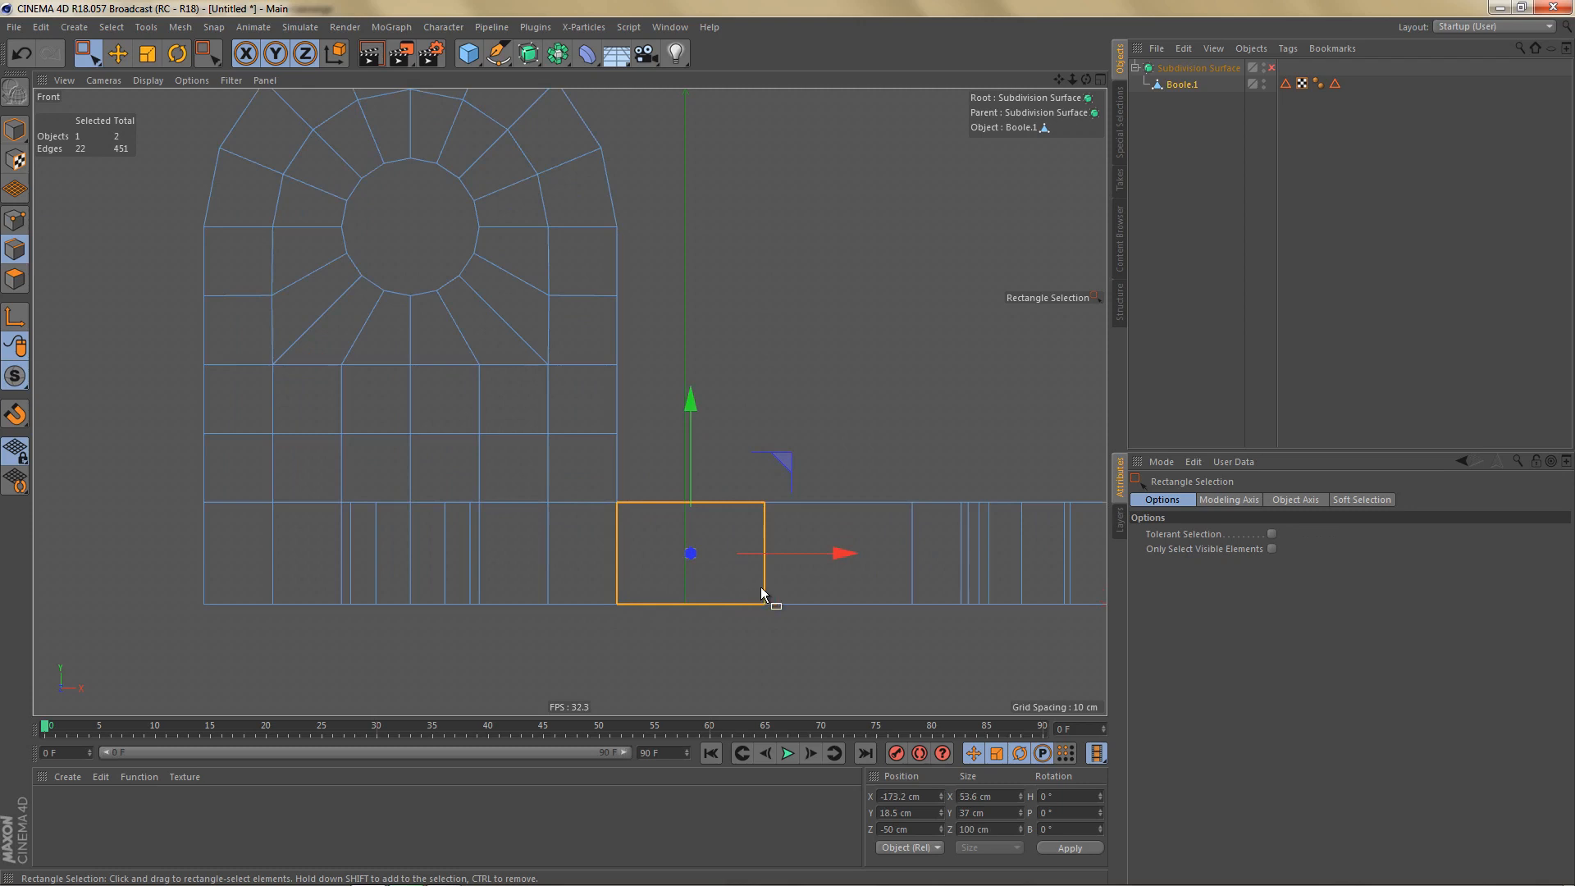
key(t)
click(1176, 502)
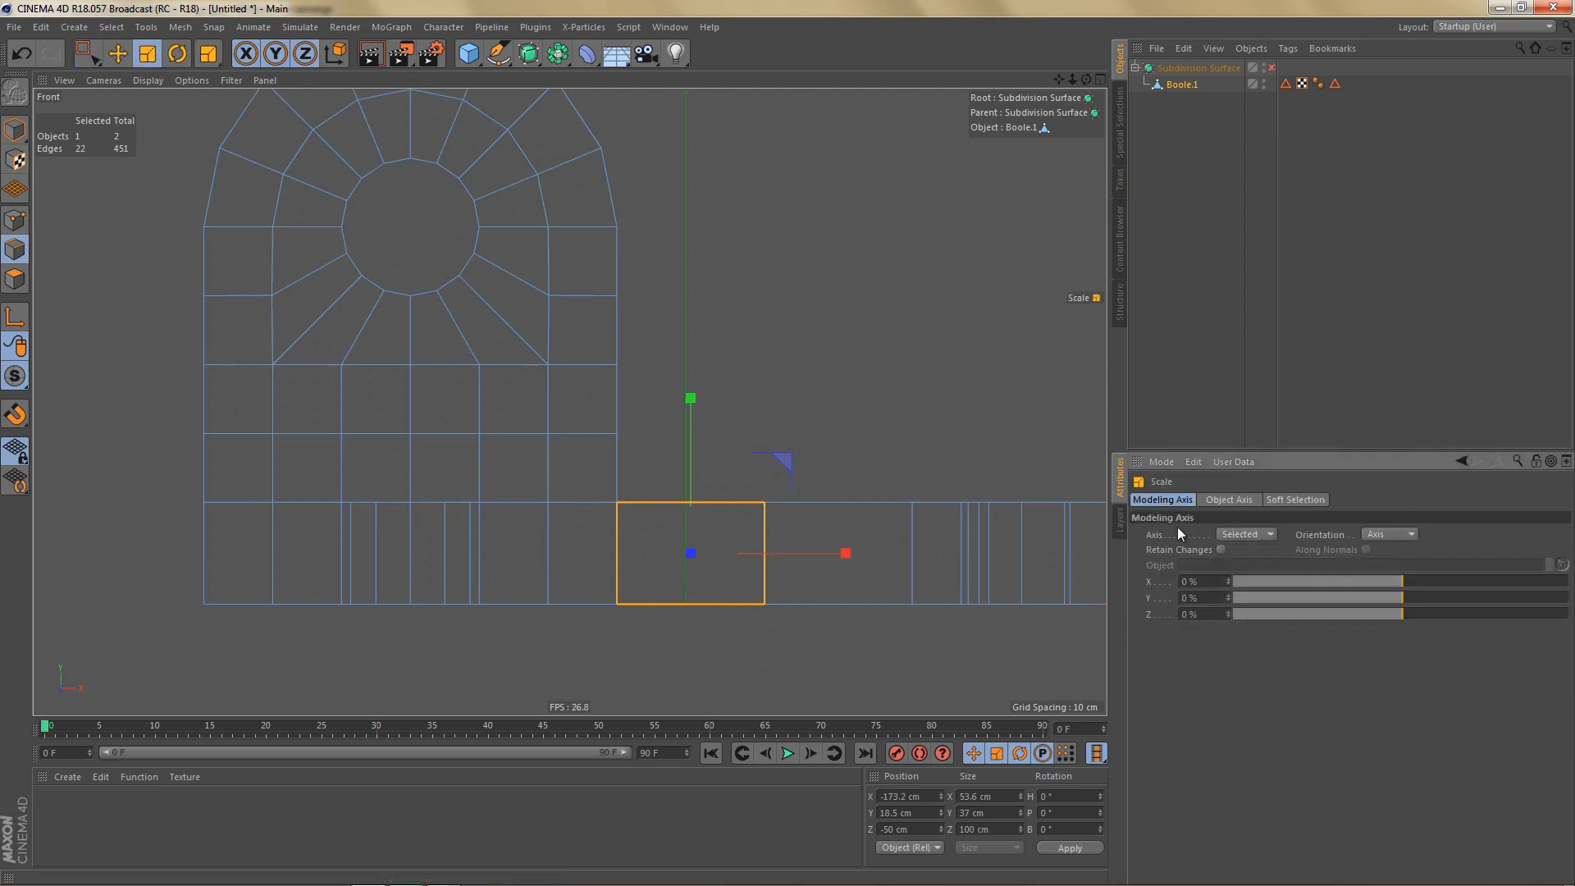
click(1234, 582)
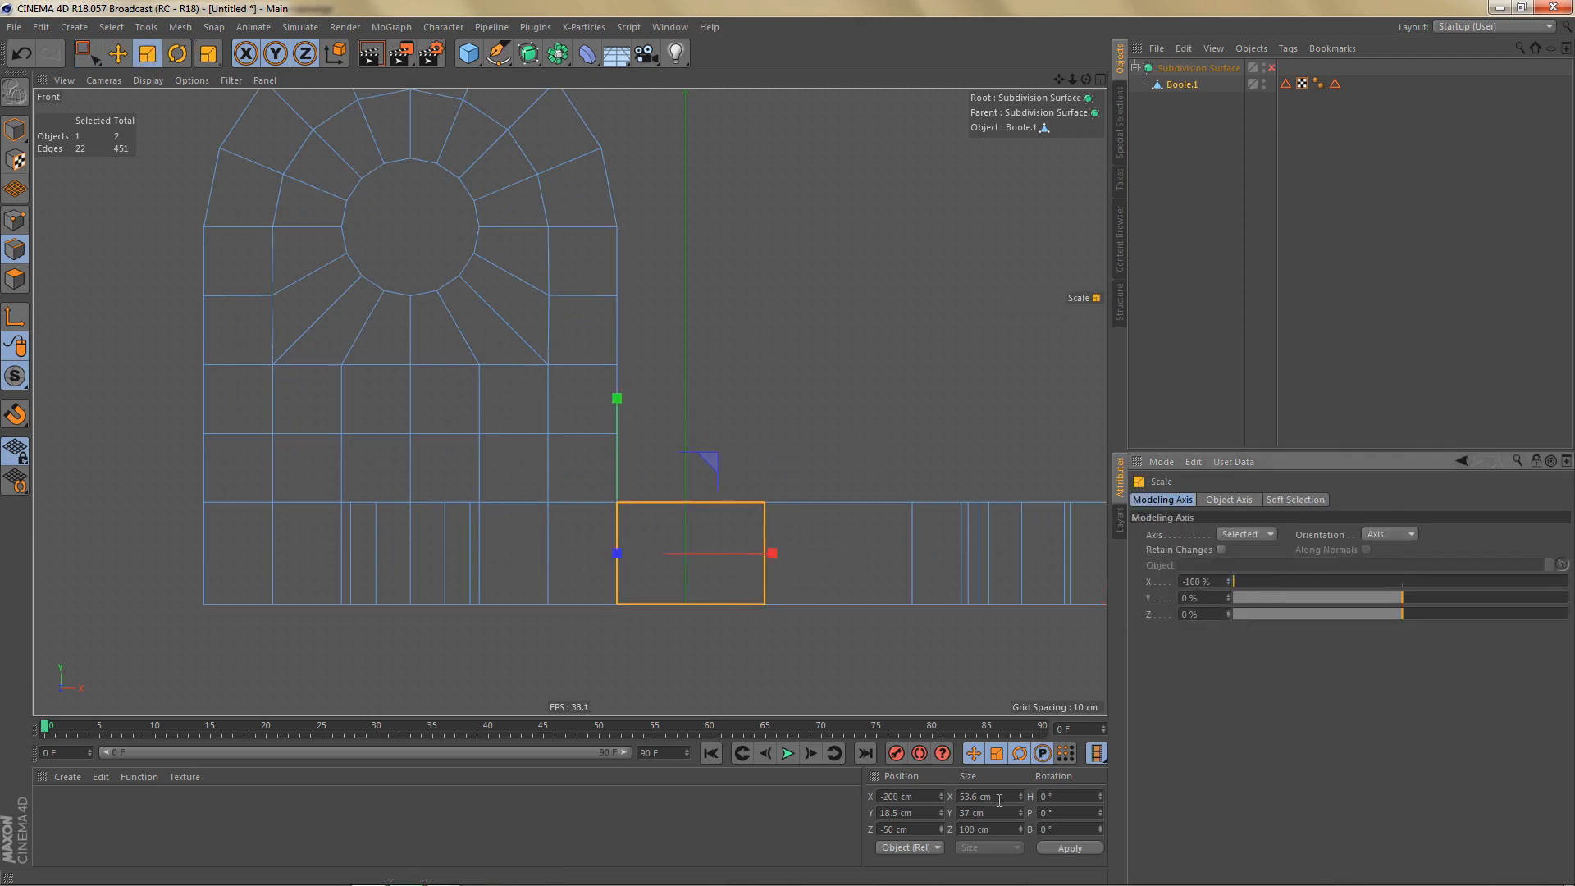
Set the selected edges' X size to 25 cm and reset the modeling axis X to 0%.
drag(997, 801, 904, 804)
text(25)
key(Return)
click(1204, 581)
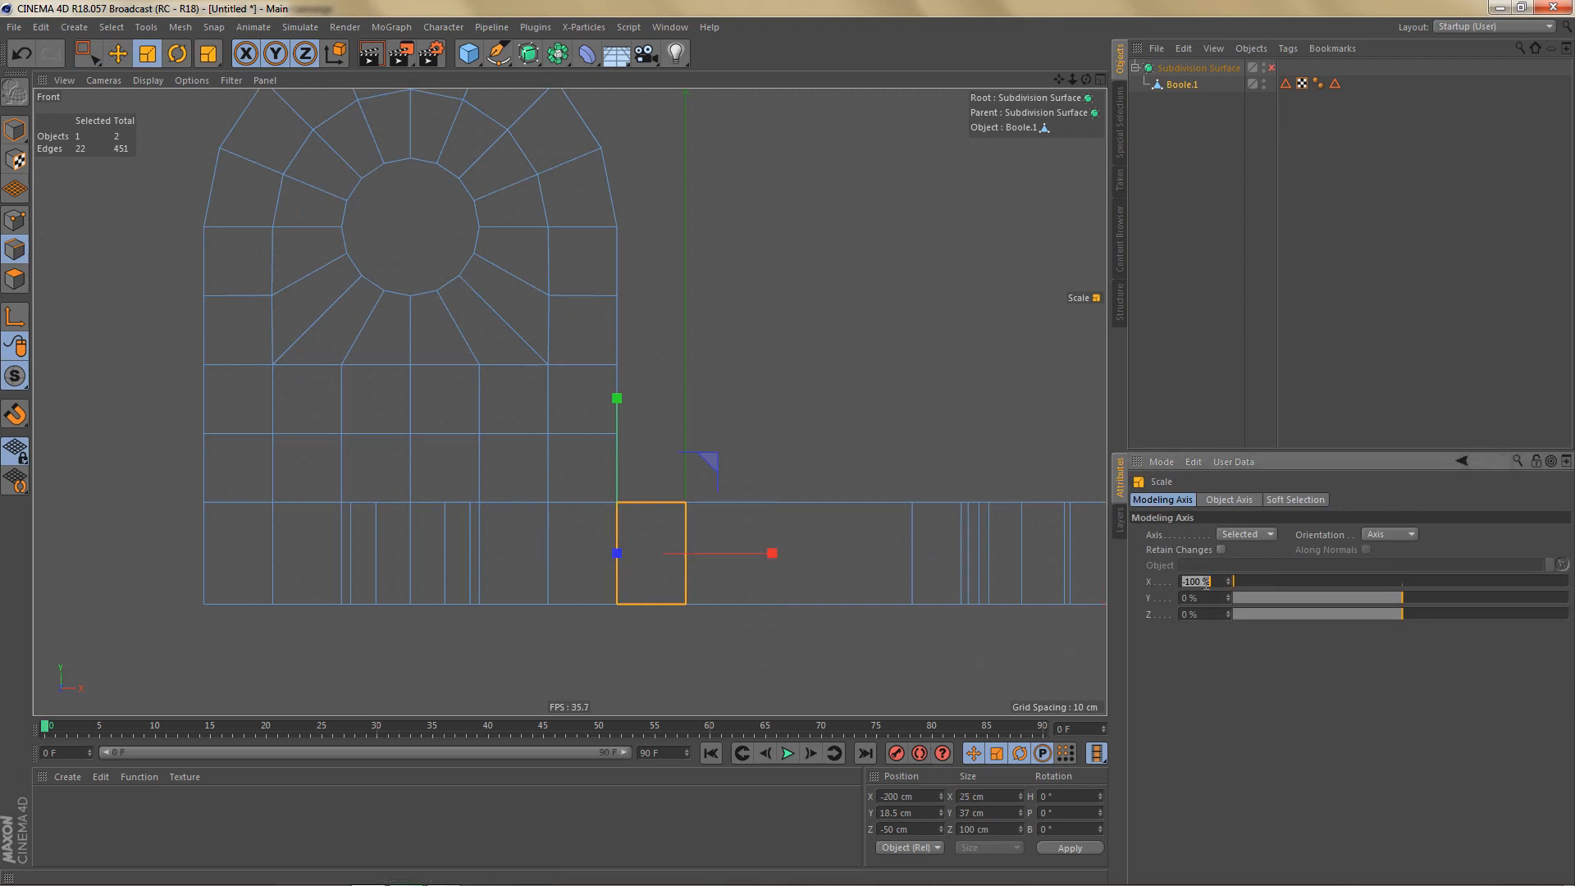
text(0)
key(Return)
Select the edge where the lug's end face meets the base and set up a Bevel with 3 subdivisions and Limit enabled.
middle_click(461, 229)
middle_click(461, 228)
alt+drag(503, 352, 450, 379)
click(539, 353)
mouse_move(659, 381)
alt+mouse_down()
mouse_move(598, 388)
mouse_move(669, 400)
alt+mouse_up()
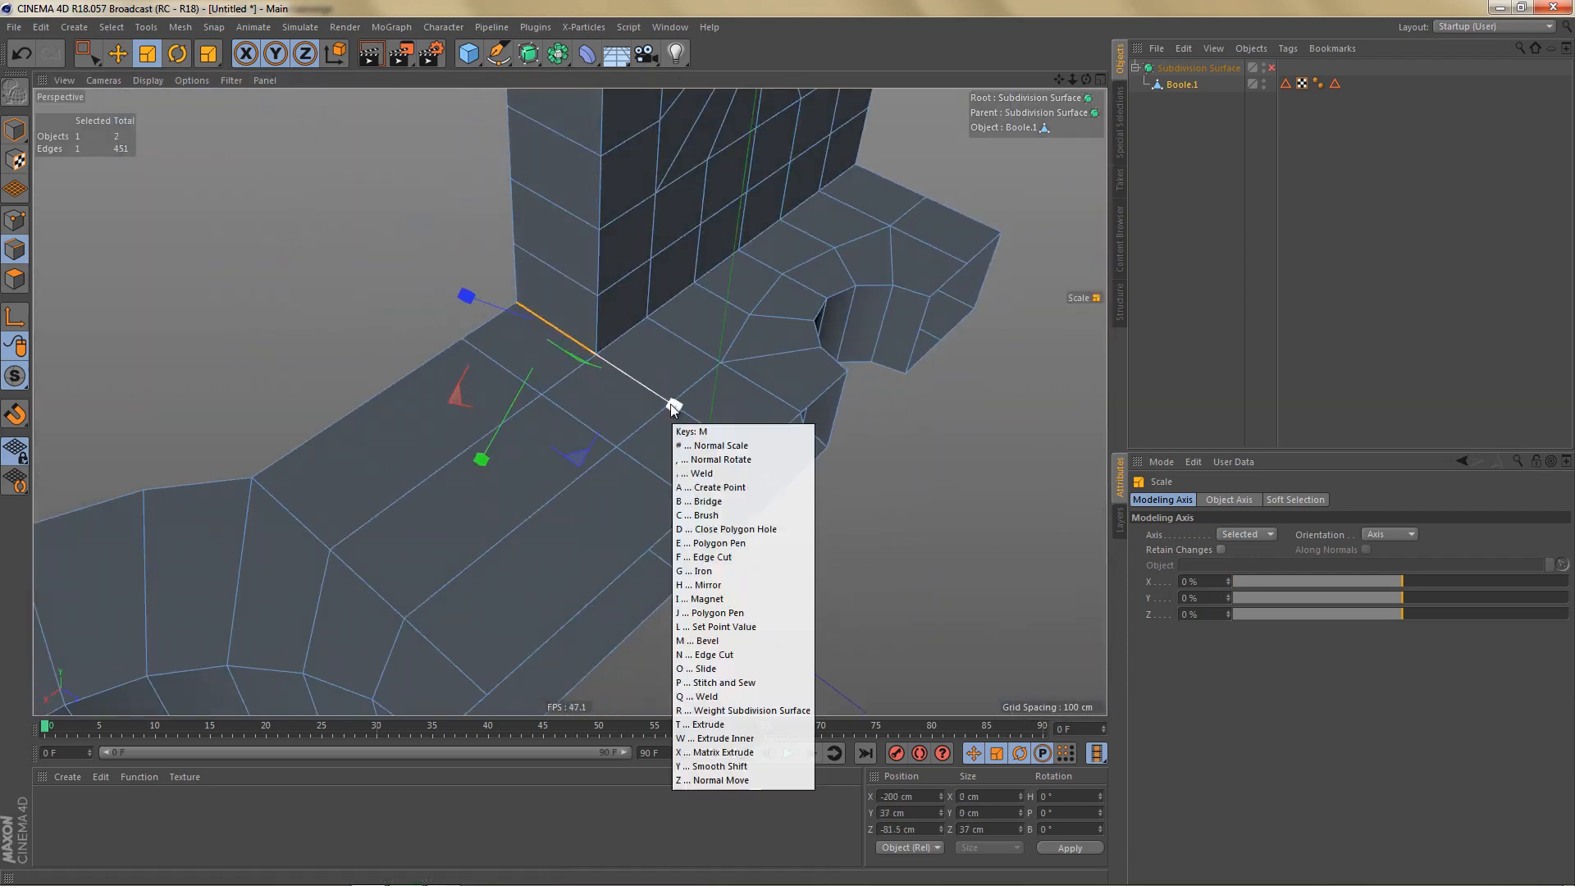
key(m)
key(s)
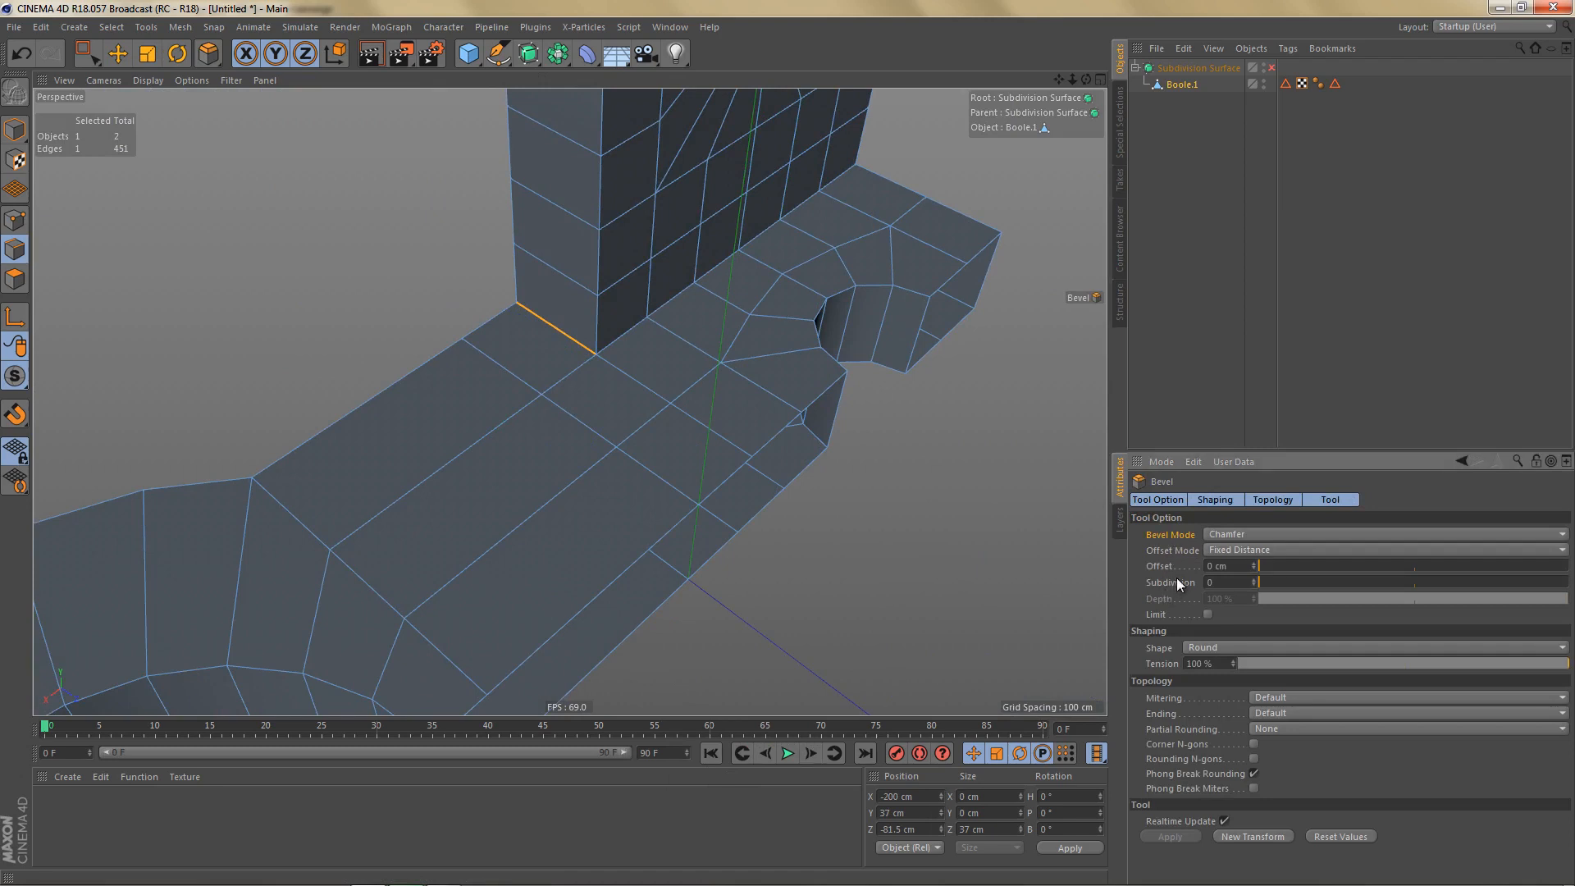
click(1253, 579)
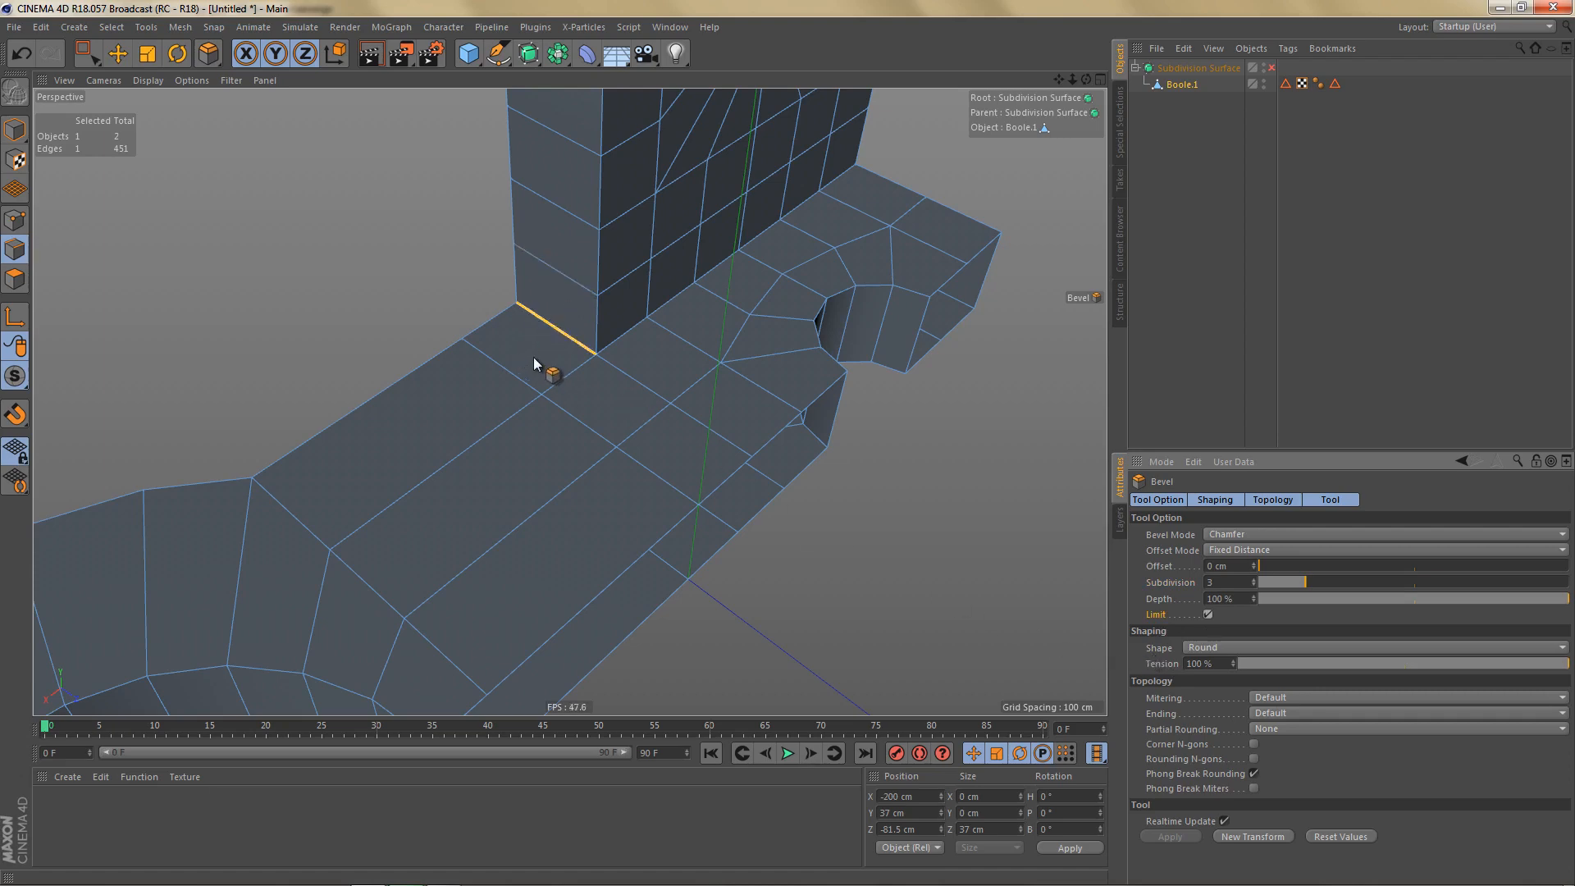
Try beveling the lug's foot edge with an offset of about 27 cm, and undo it.
alt+right_drag(618, 393, 661, 394)
drag(710, 416, 787, 443)
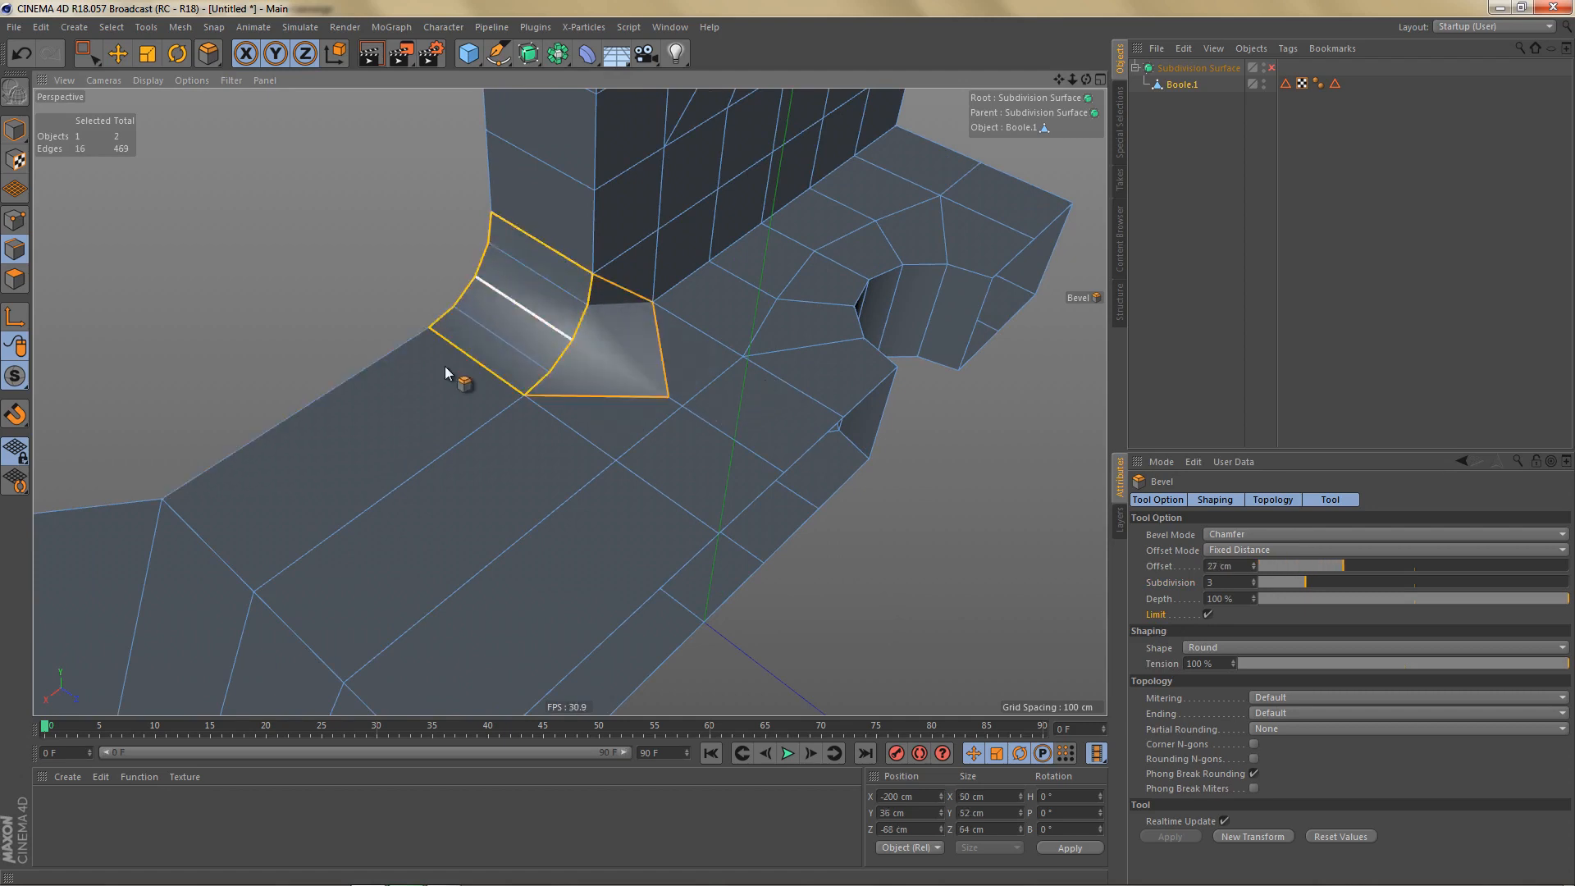
alt+drag(659, 379, 520, 428)
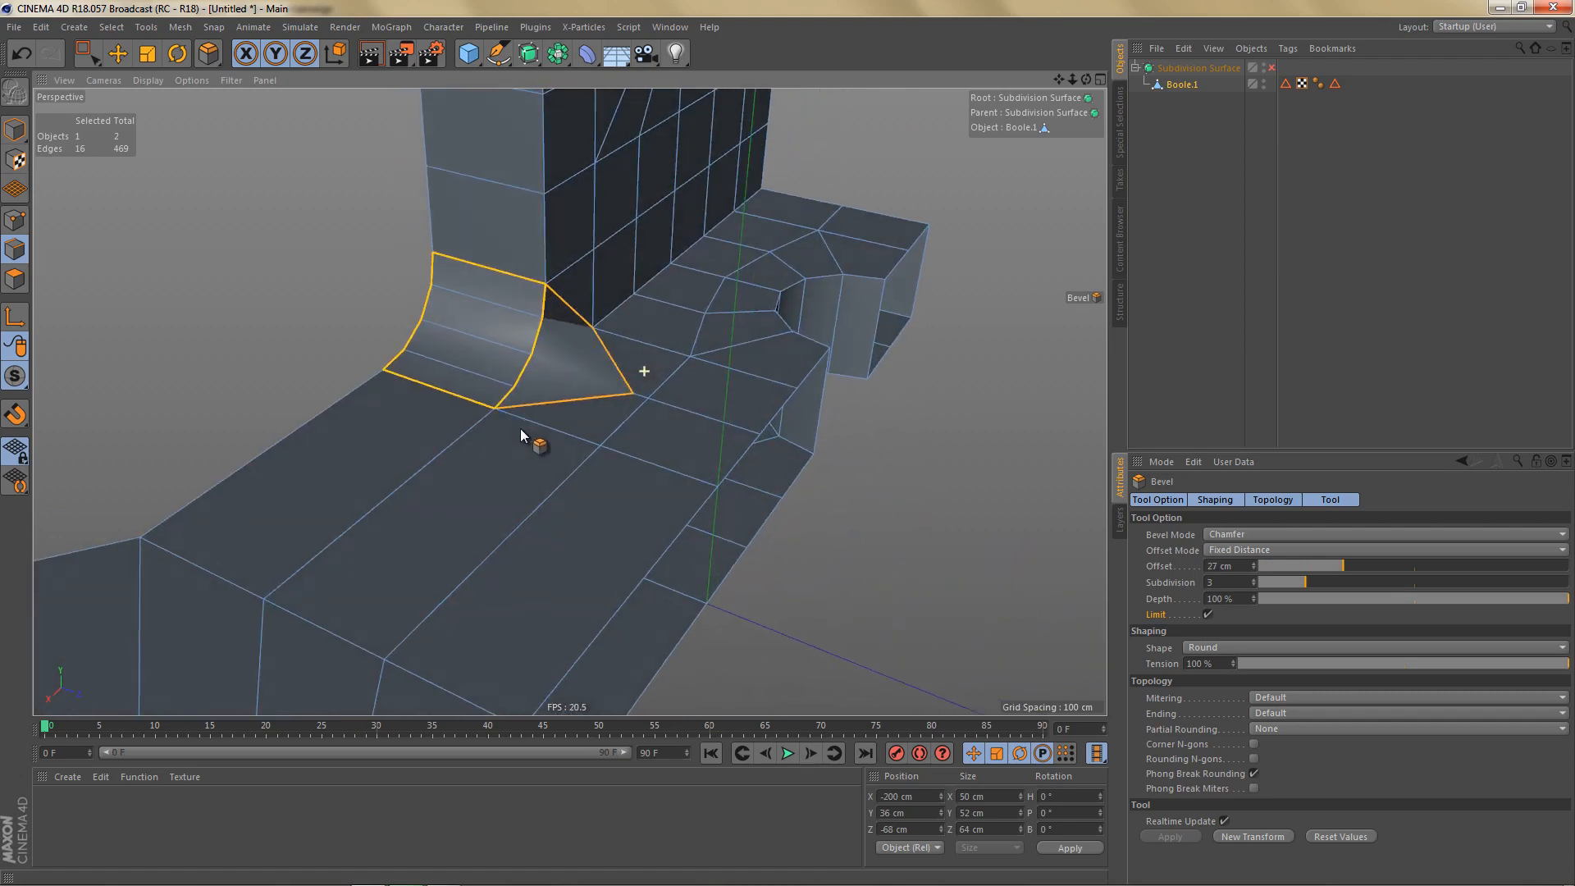
scroll(596, 389, up, 2)
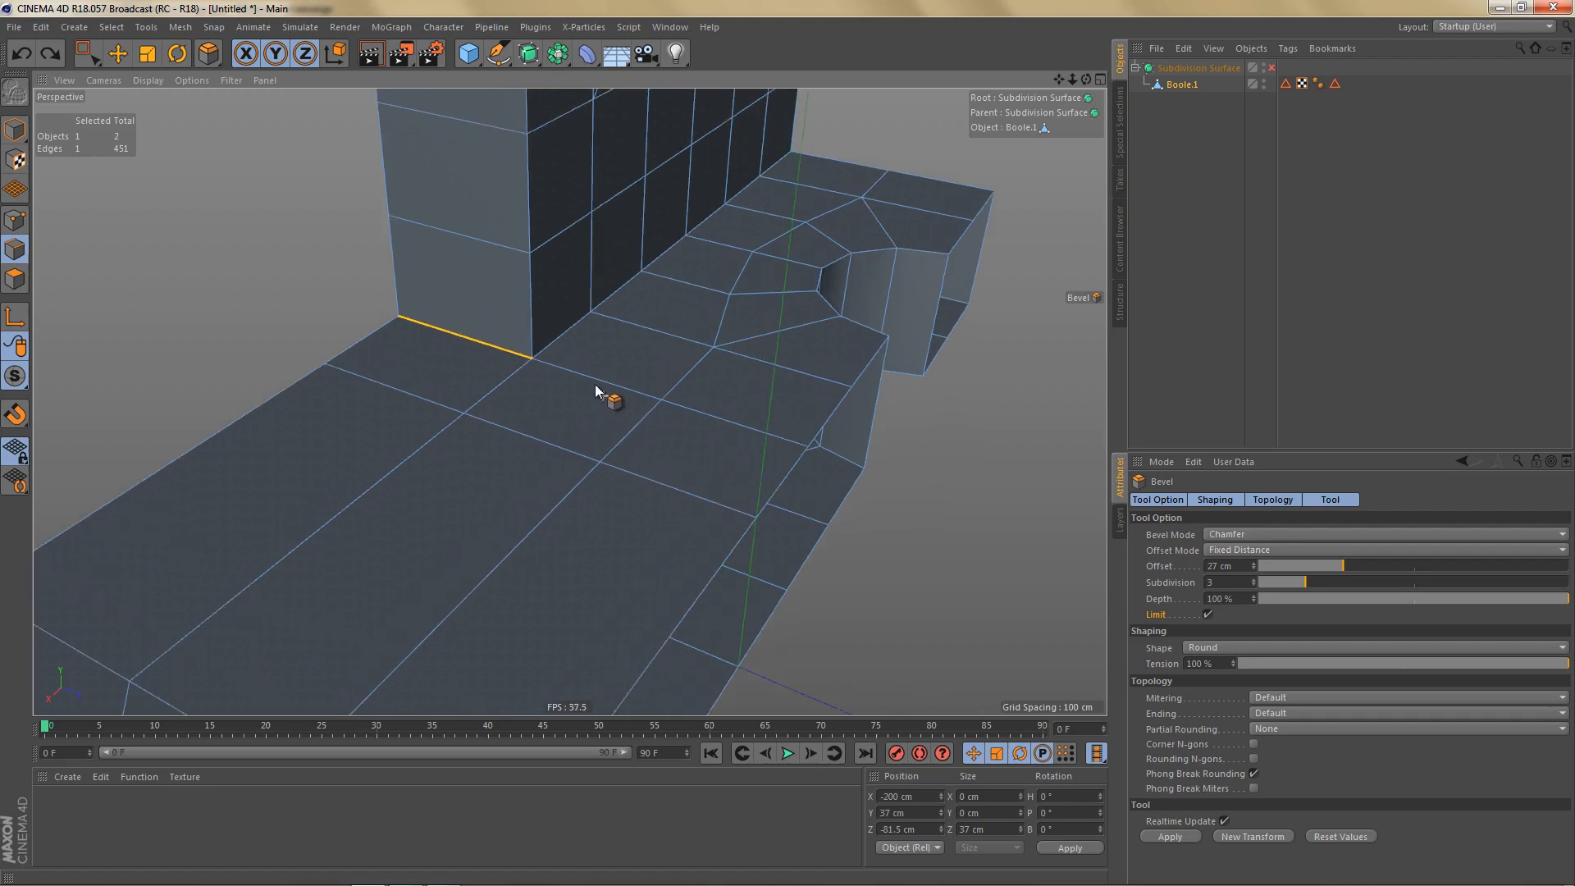
alt+drag(578, 402, 537, 459)
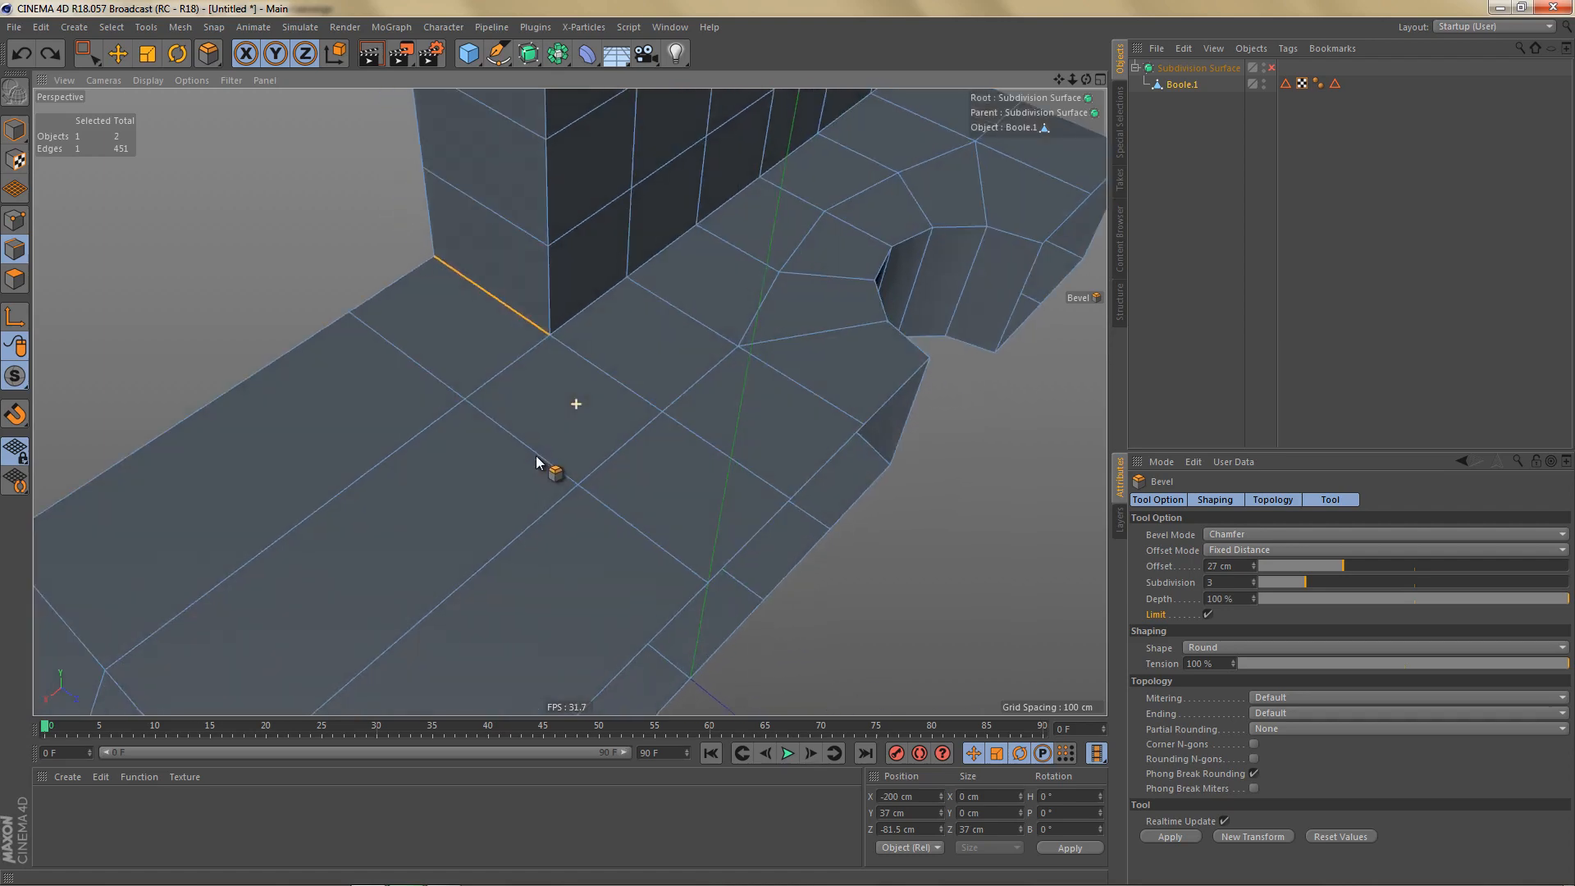
Delete the floor edge that continues from the lug's inner foot corner across the base.
key(space)
click(618, 383)
key(Delete)
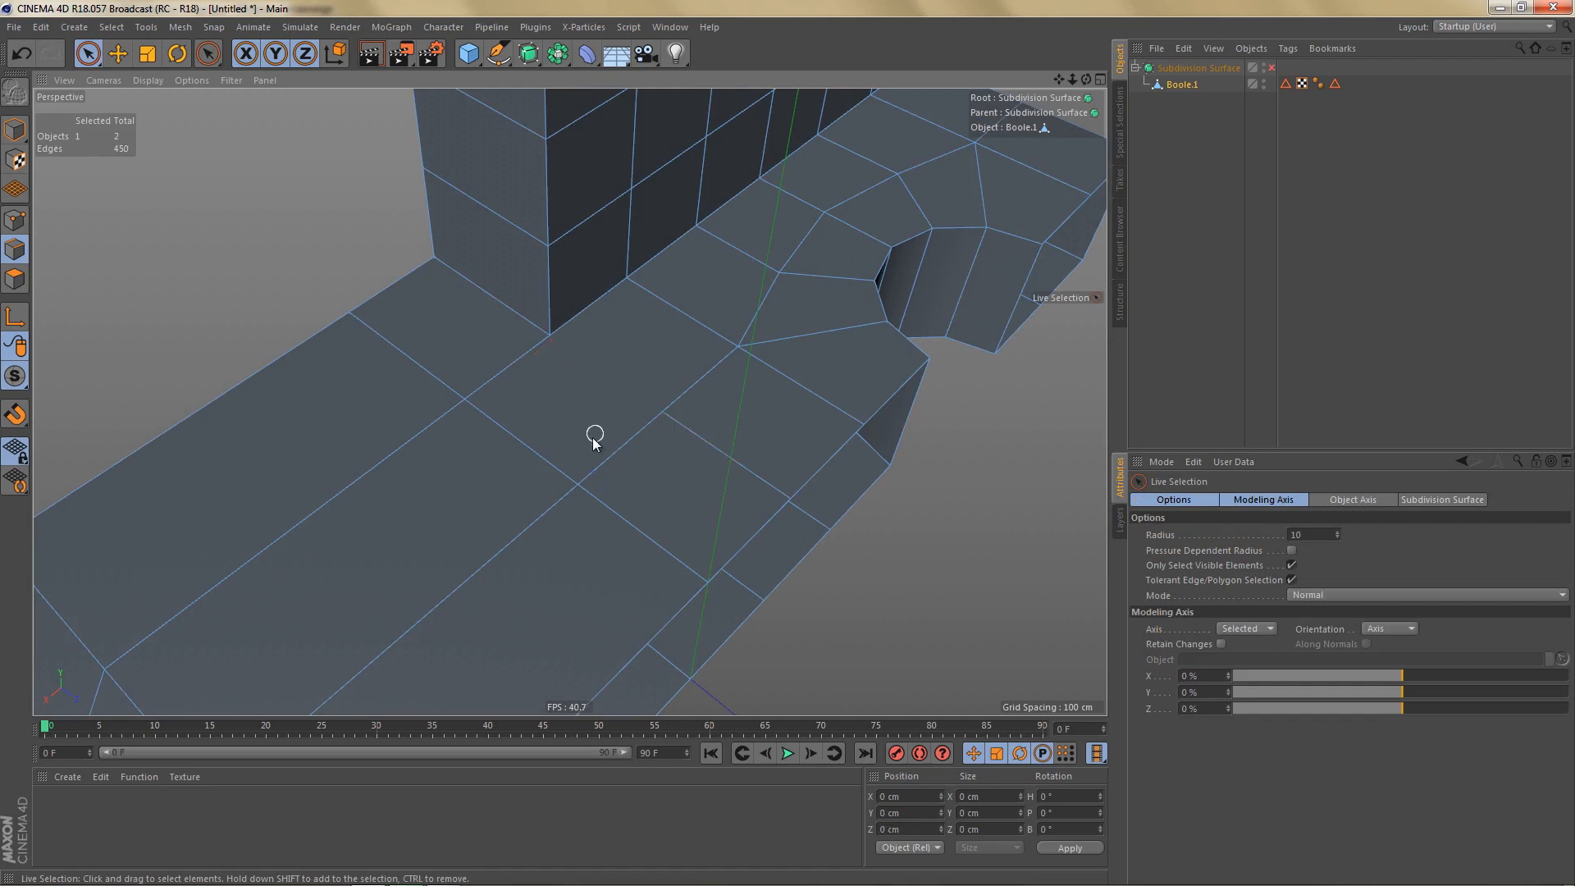
Bevel the edge between the lug's end face and the base with an offset of about 29.8 cm.
click(494, 302)
key(space)
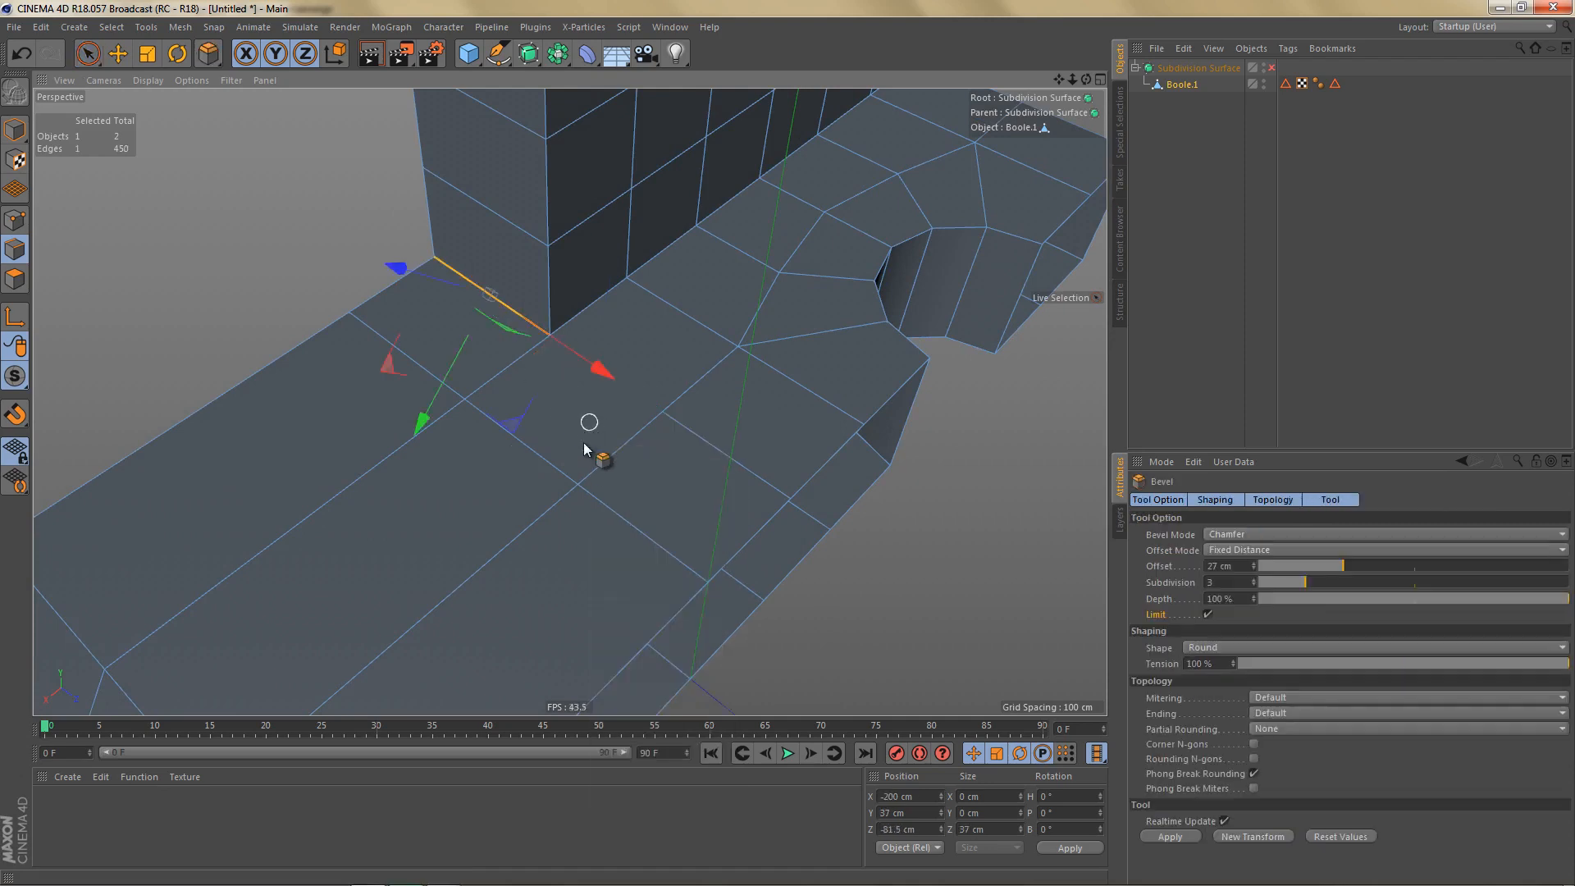
drag(790, 441, 794, 441)
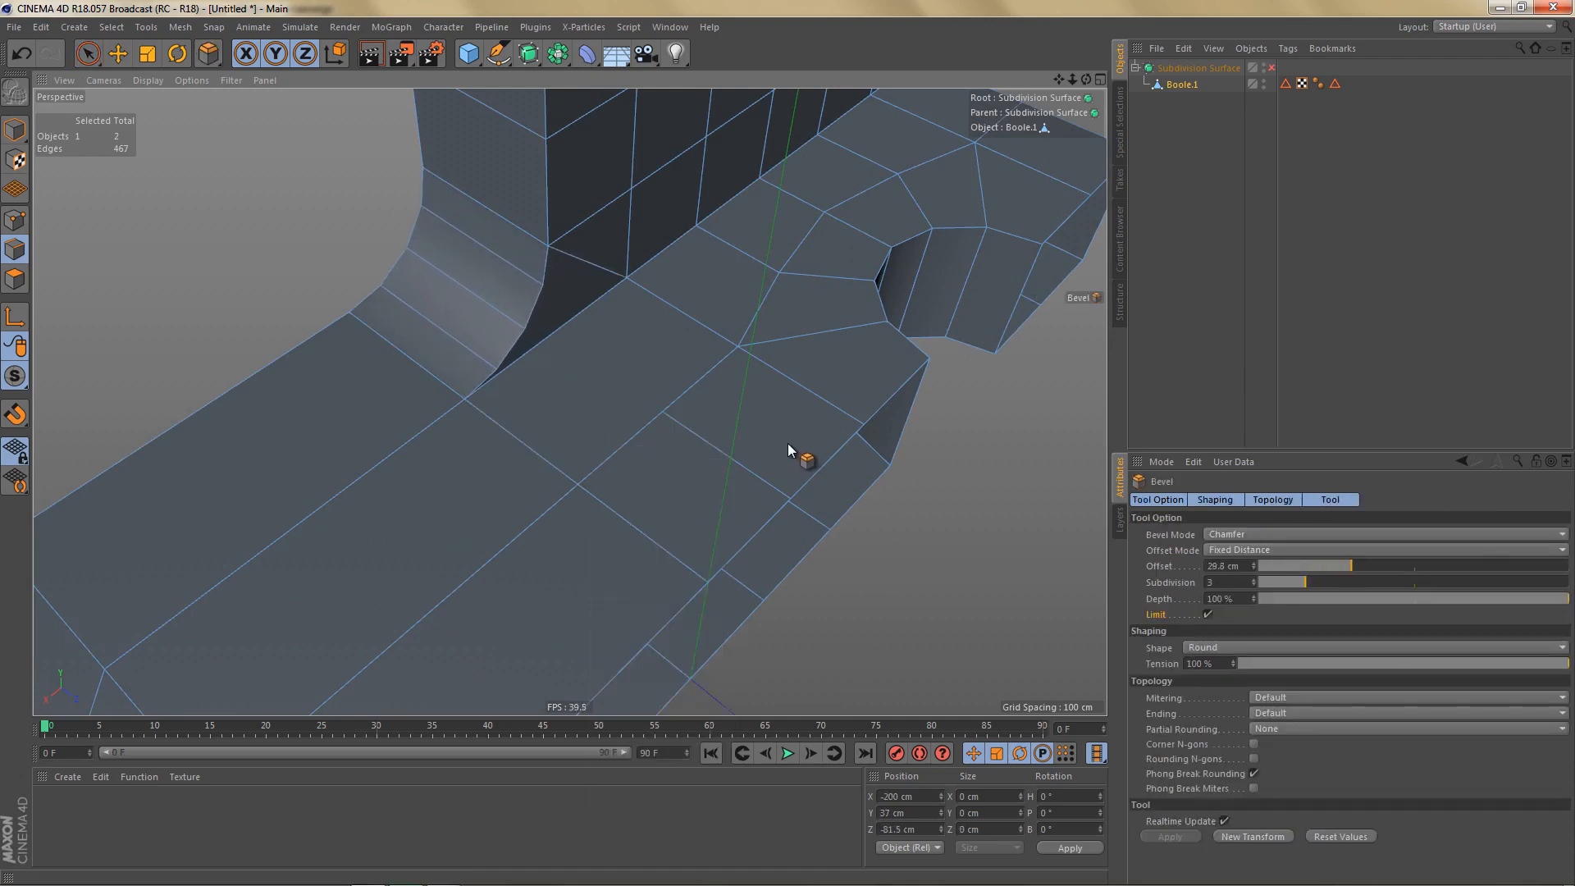
alt+drag(512, 500, 573, 569)
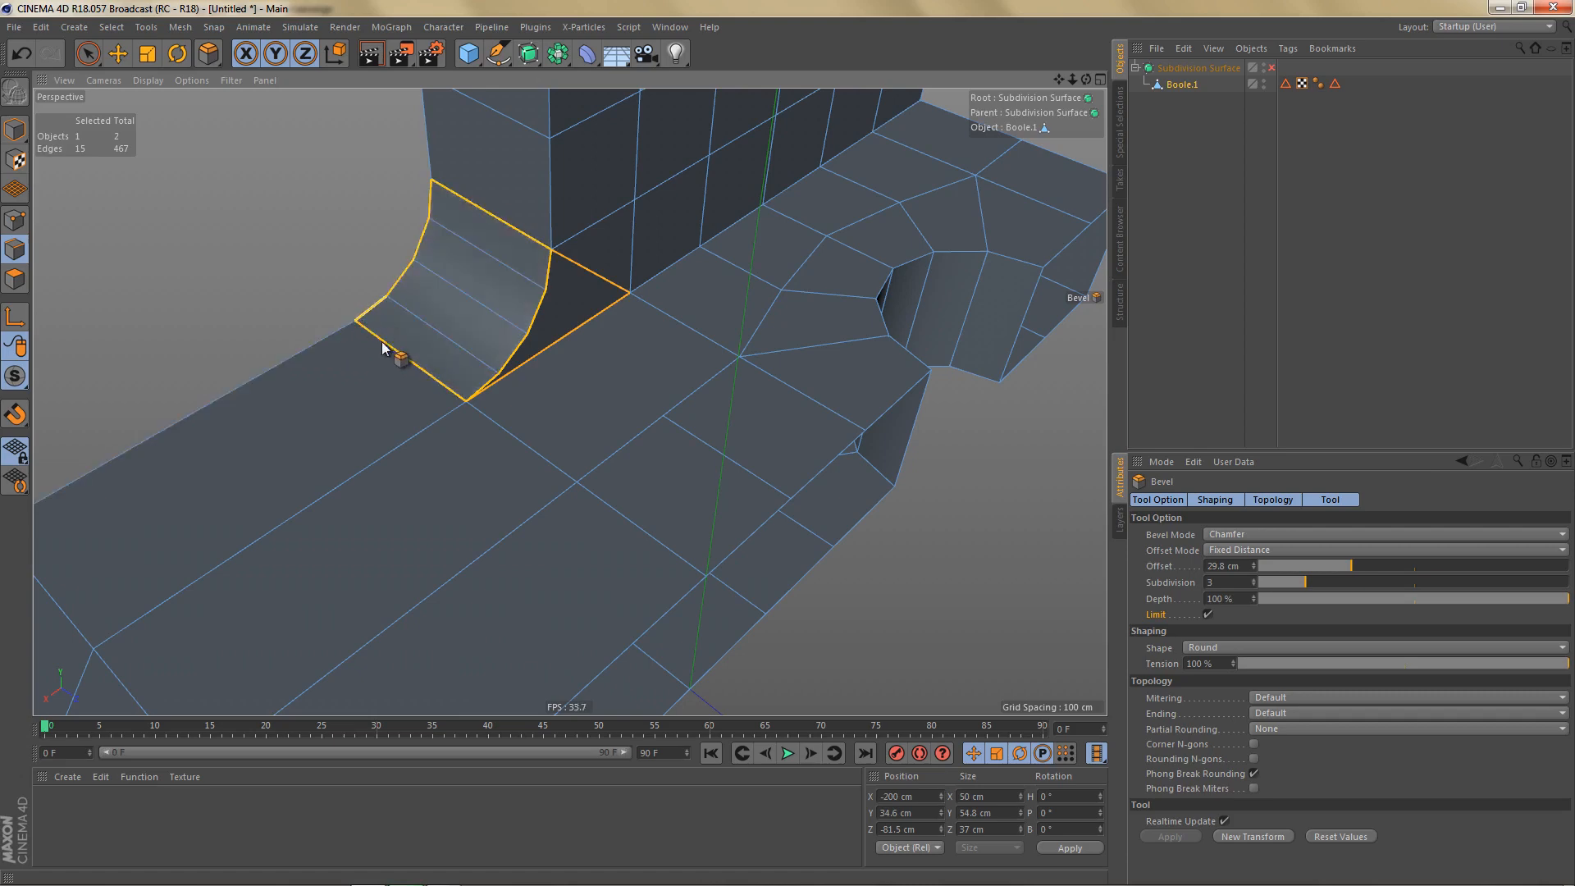
Merge the mesh's duplicate points around the beveled lug foot with Optimize.
alt+middle_drag(509, 390, 565, 402)
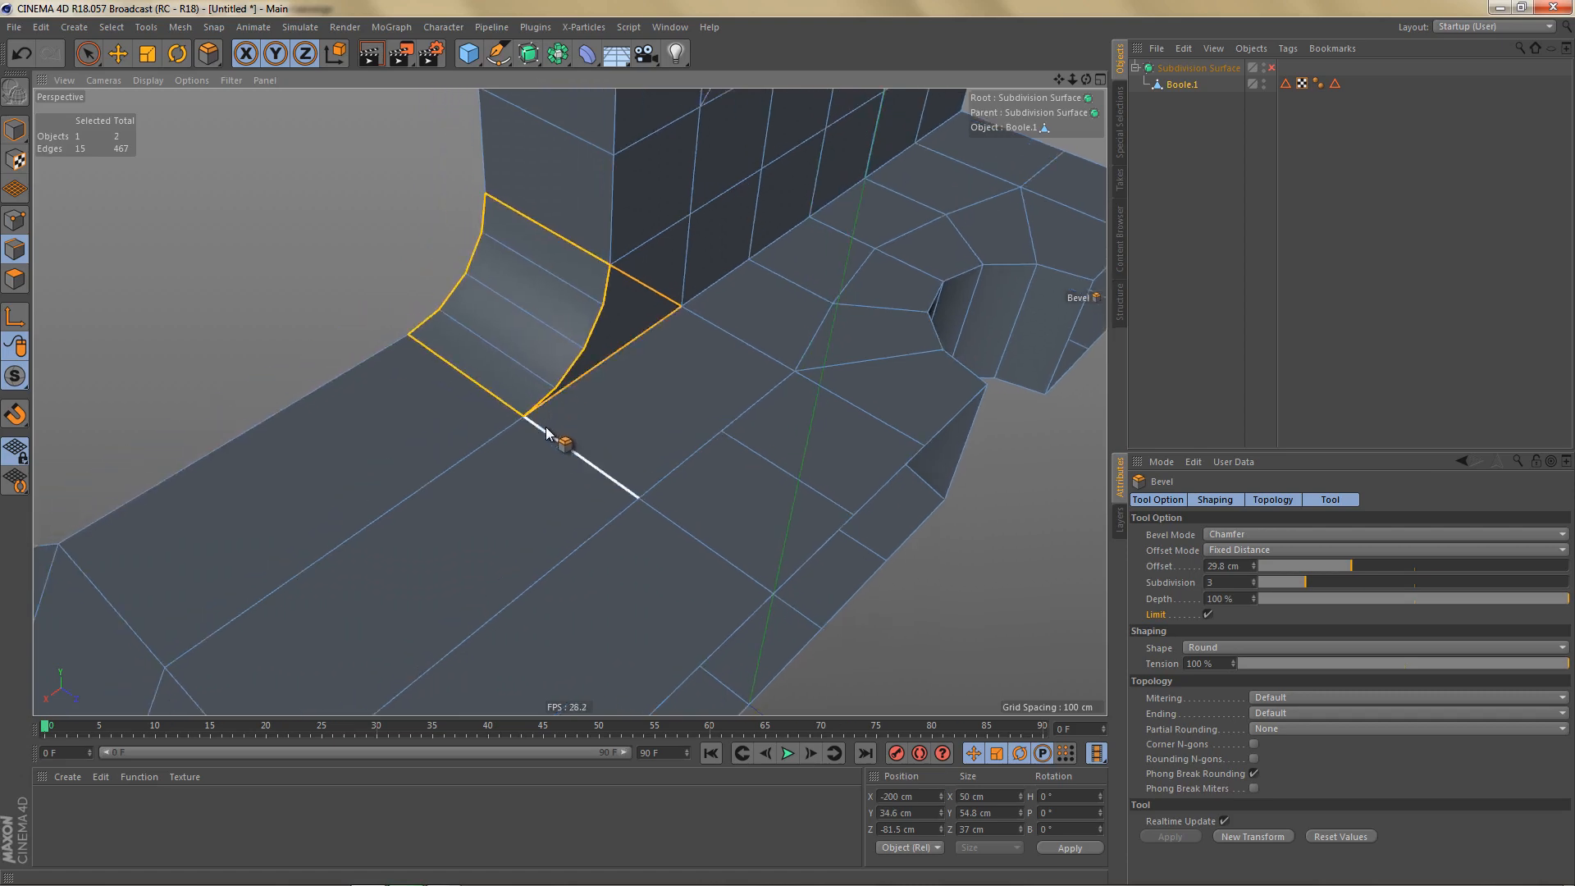
key(Return)
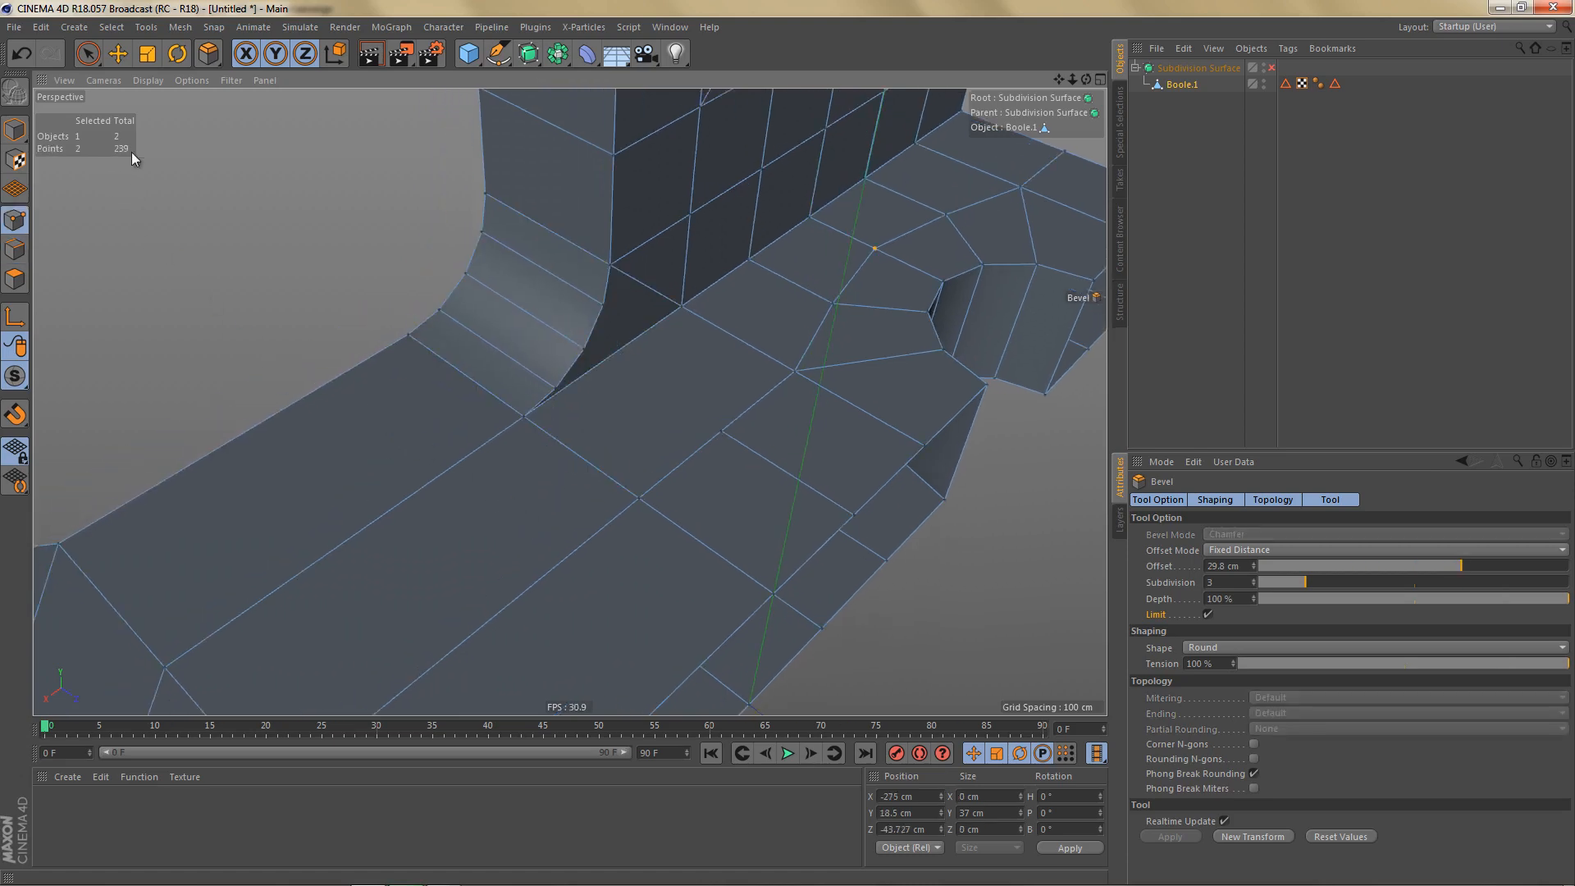
right_click(333, 262)
key(Escape)
alt+drag(517, 377, 459, 373)
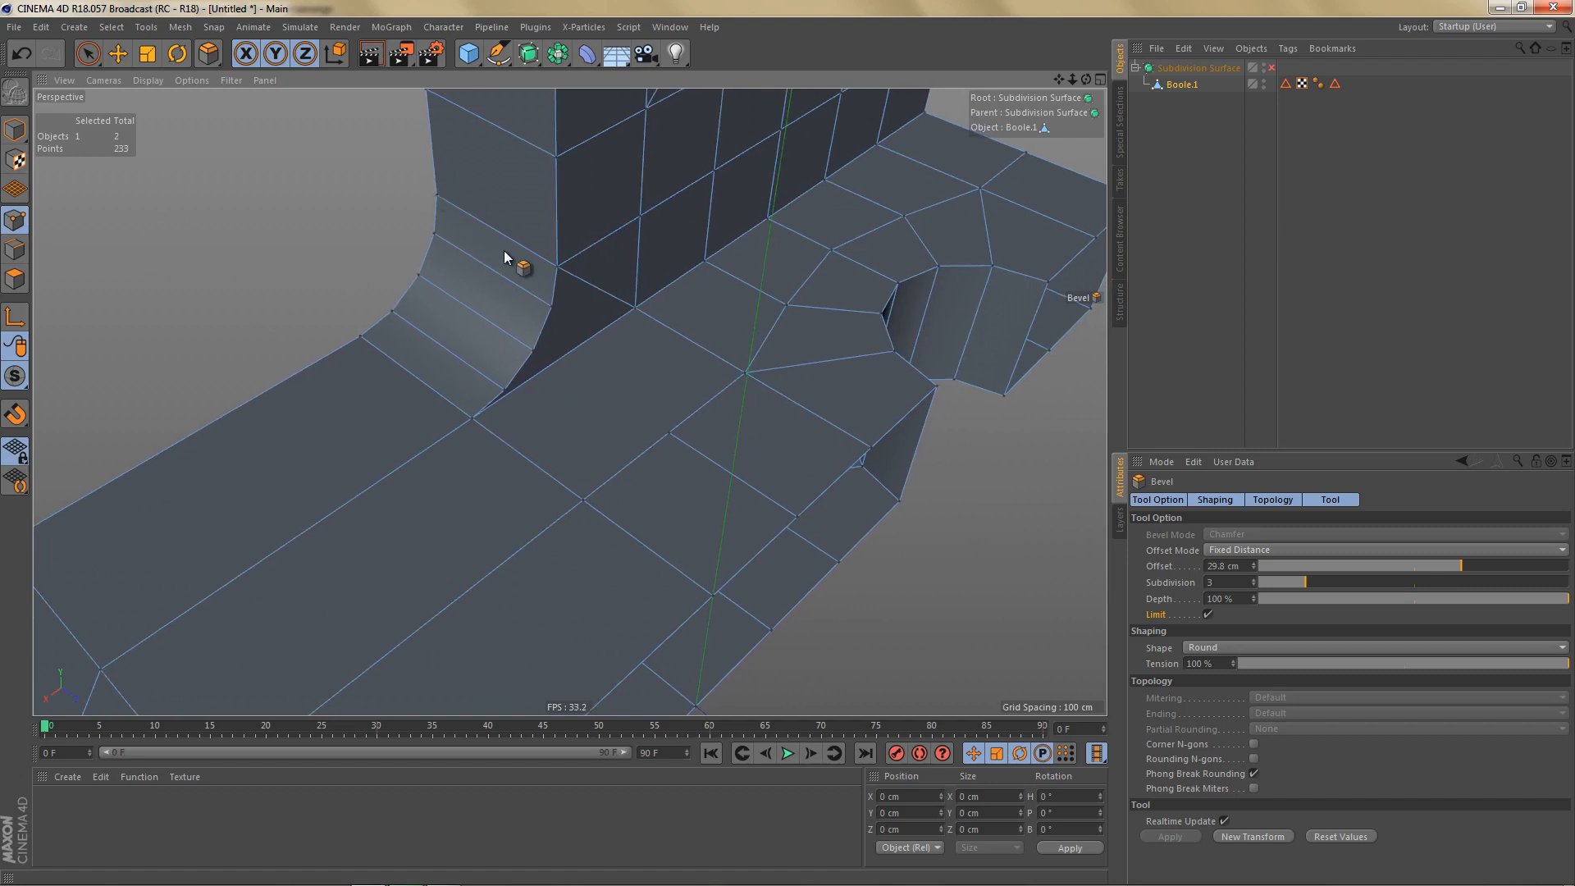
Delete the leftover edges behind the foot fillet on the lug's inner and outer side faces.
alt+right_drag(578, 365, 615, 367)
key(Return)
key(space)
click(587, 273)
key(Delete)
alt+drag(516, 281, 761, 244)
alt+middle_drag(326, 350, 439, 324)
drag(457, 319, 474, 450)
key(Delete)
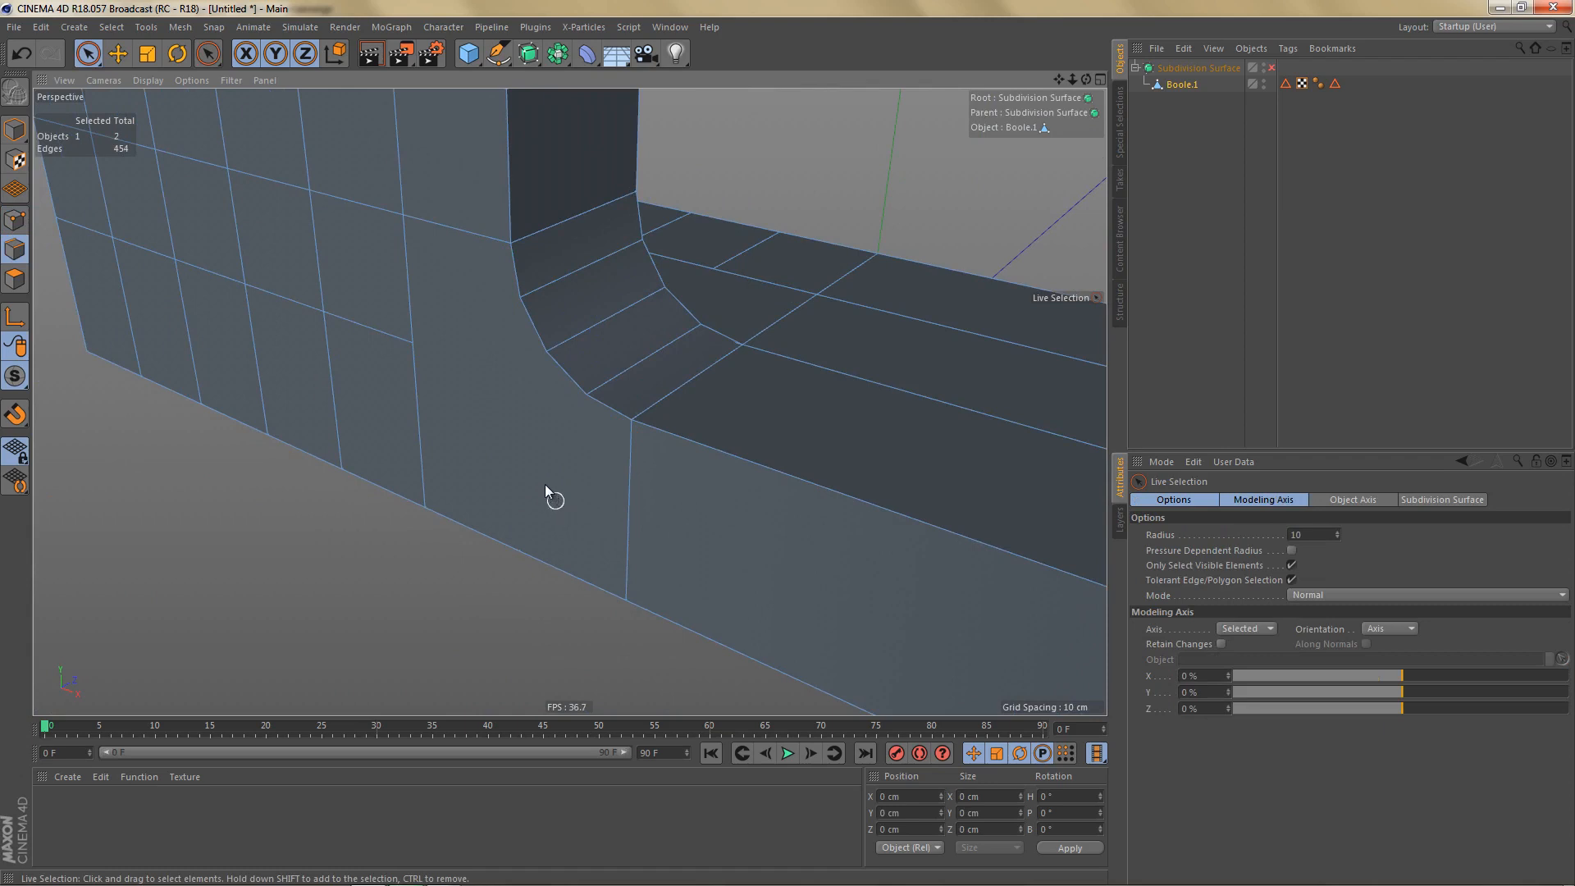
Connect the fillet's three intermediate points on the outer side face to the nearest grid point and the two neighbouring bottom-edge points.
alt+drag(549, 488, 603, 478)
key(Return)
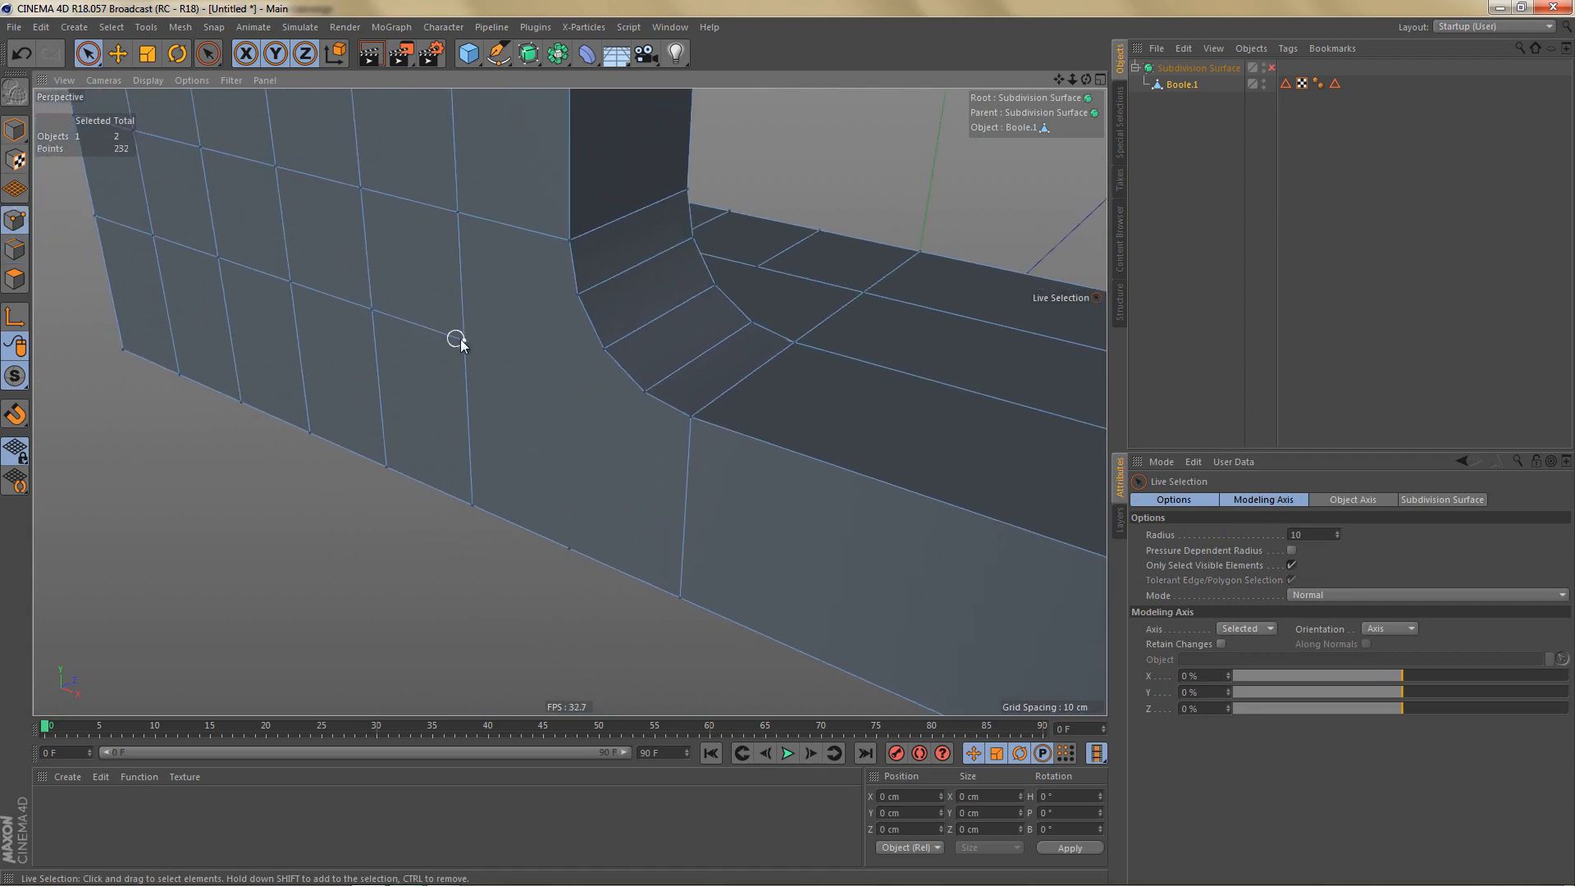
shift+click(579, 293)
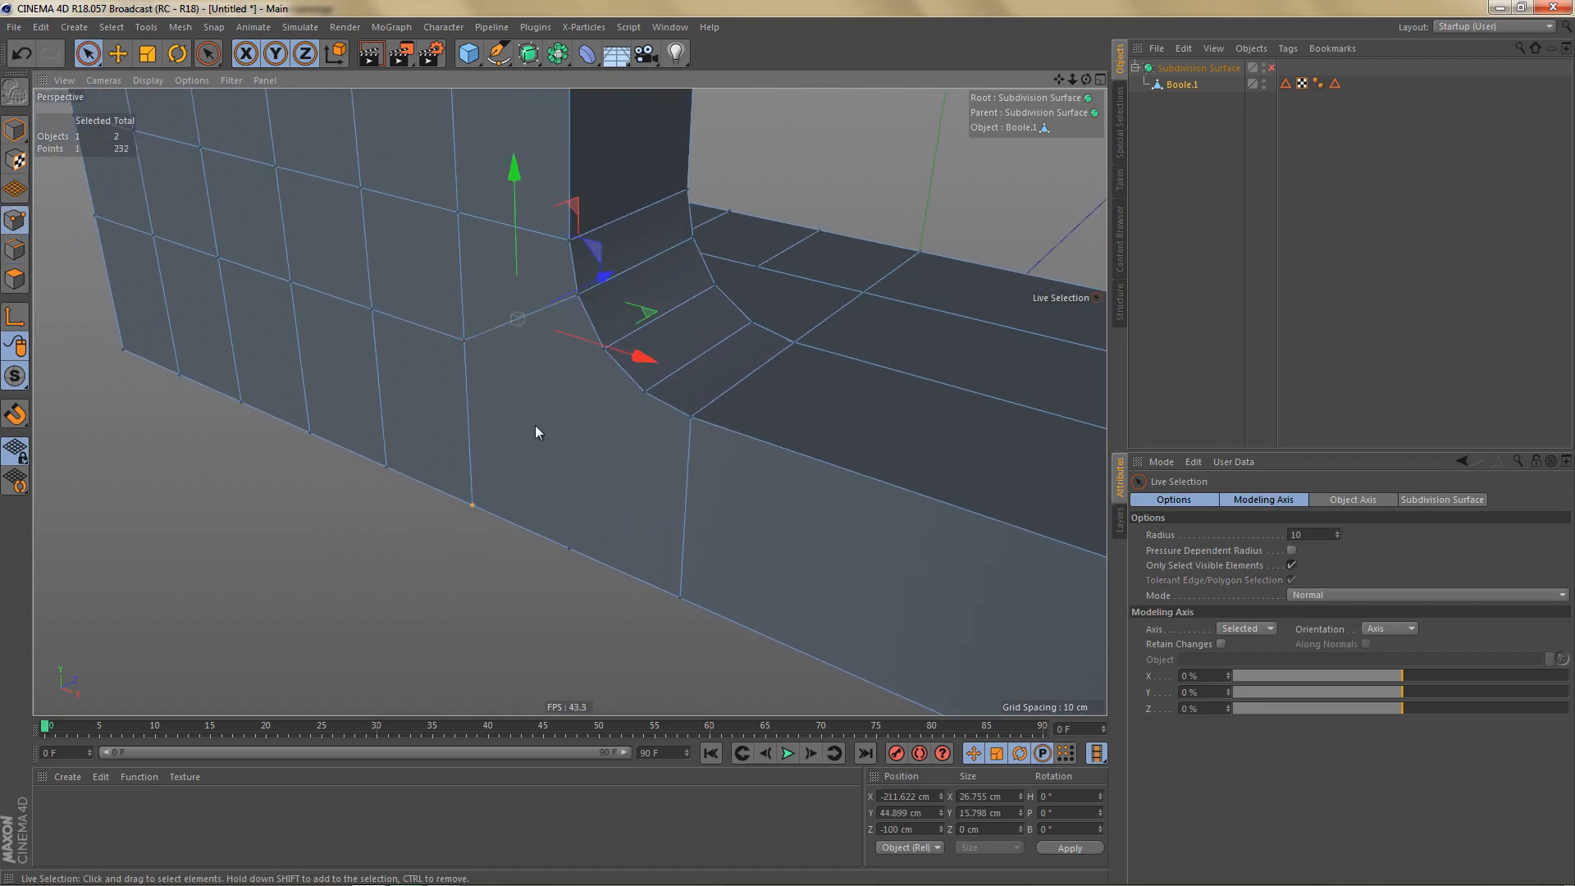
shift+click(602, 348)
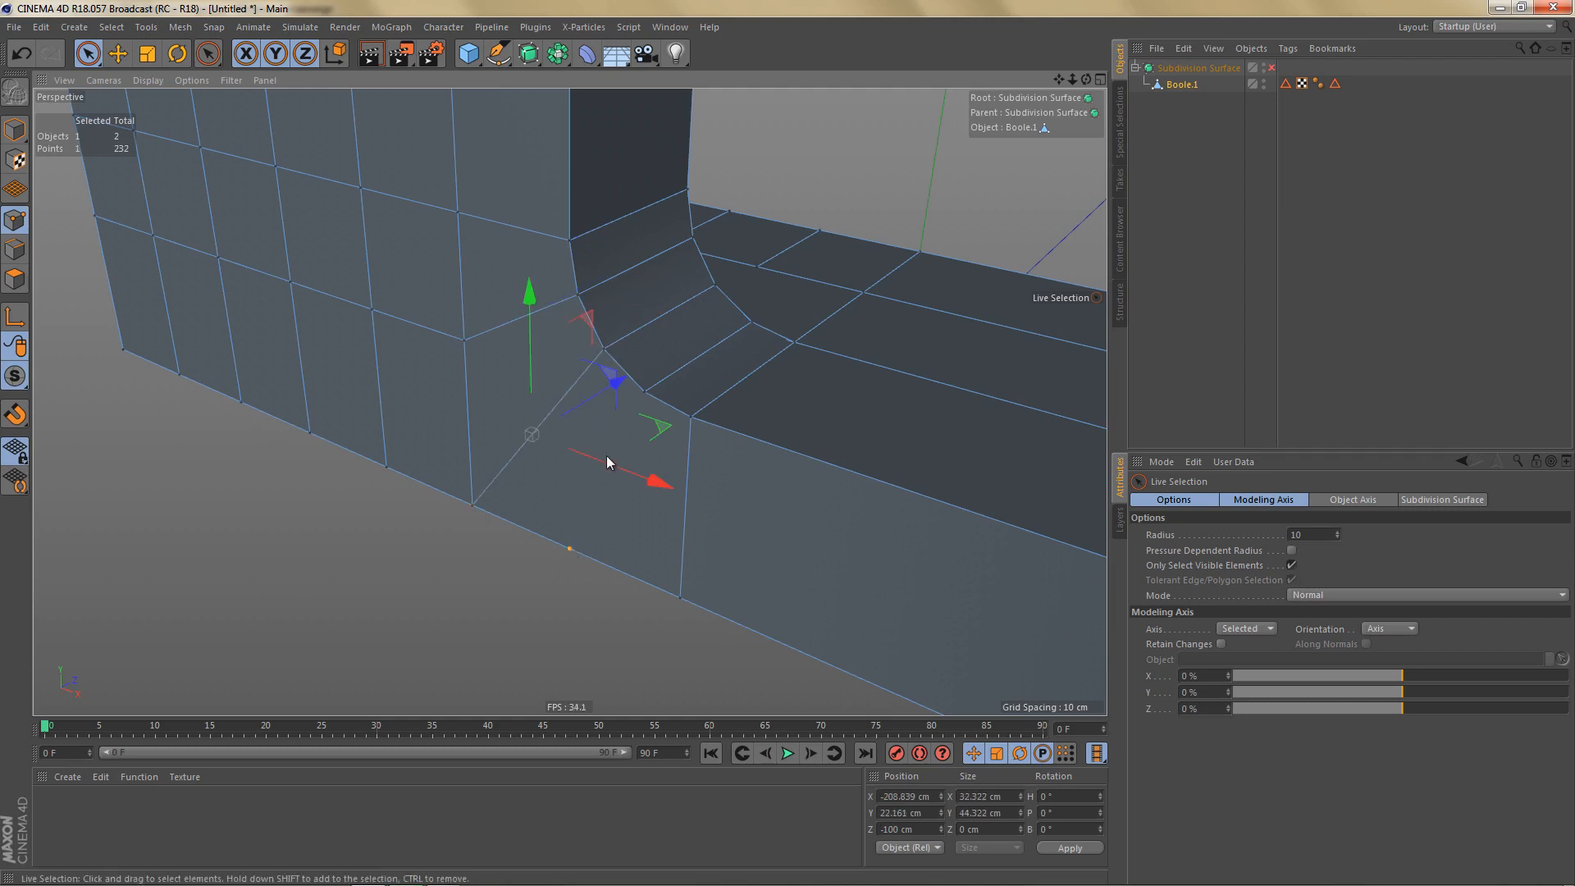
shift+click(645, 394)
mouse_move(771, 470)
alt+mouse_down()
mouse_move(795, 474)
mouse_move(755, 465)
alt+mouse_up()
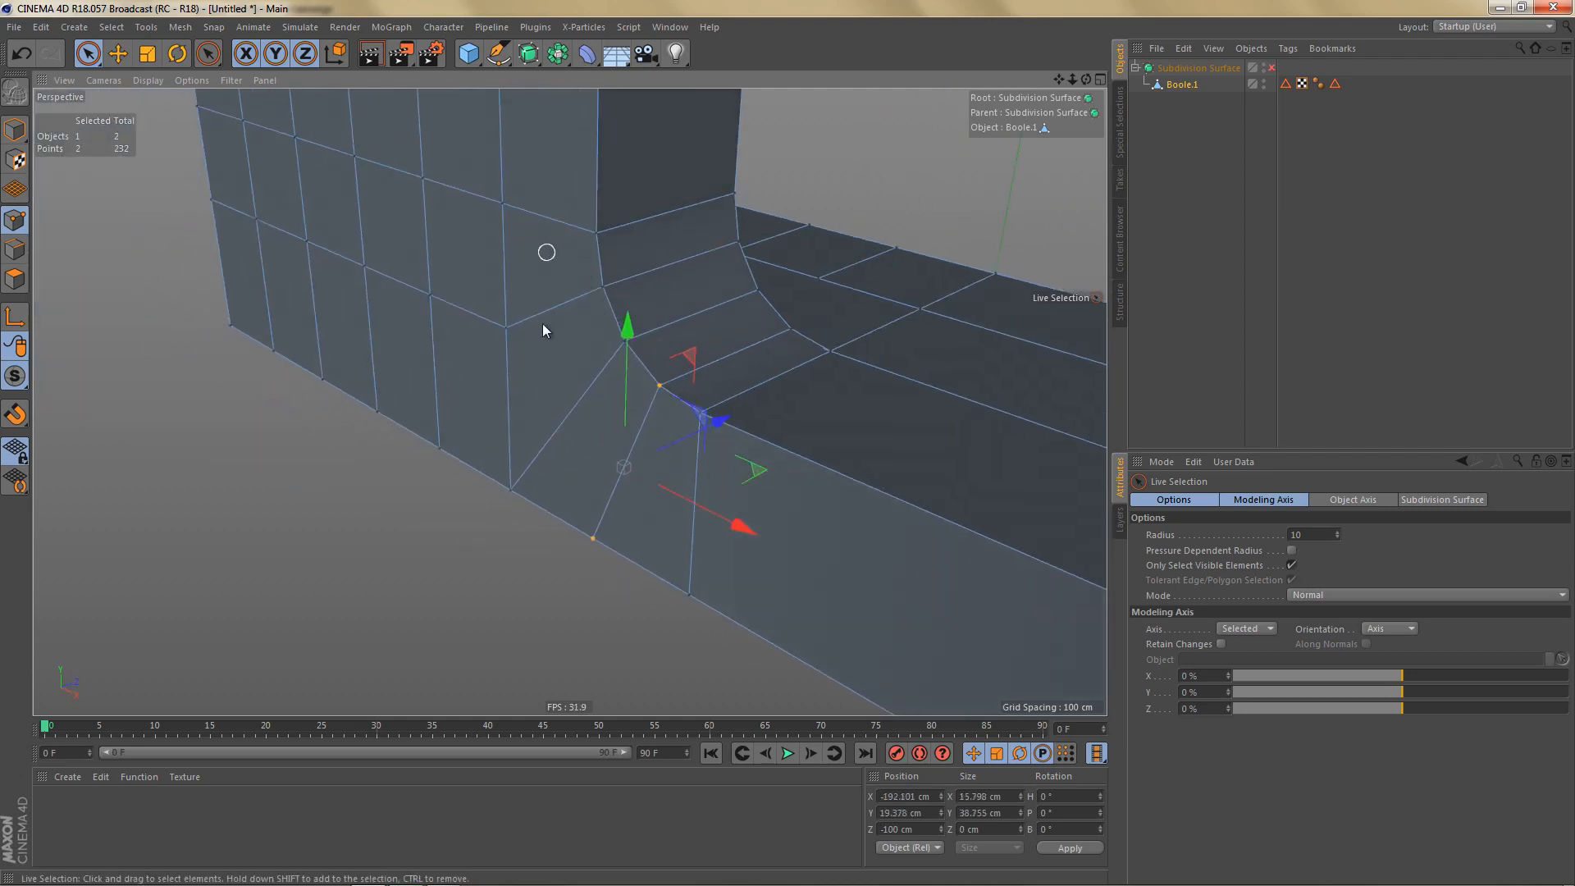
Ring-select the long base edges between the lug fillet and the curved arm and cut them with 2 subdivisions.
alt+drag(578, 333, 552, 397)
key(Return)
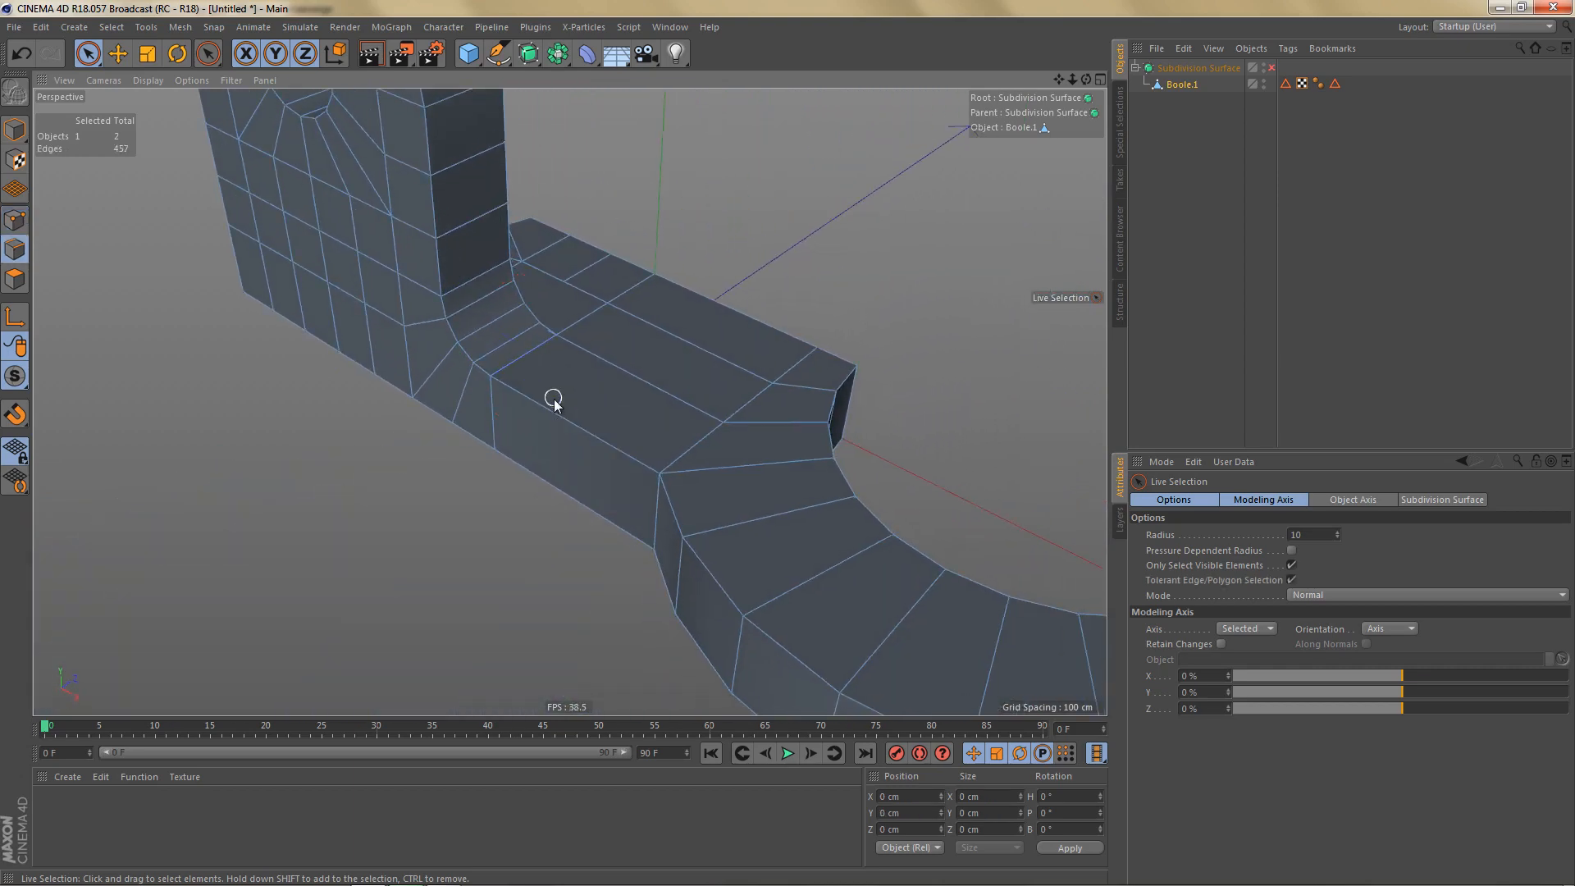
key(u)
key(b)
click(640, 379)
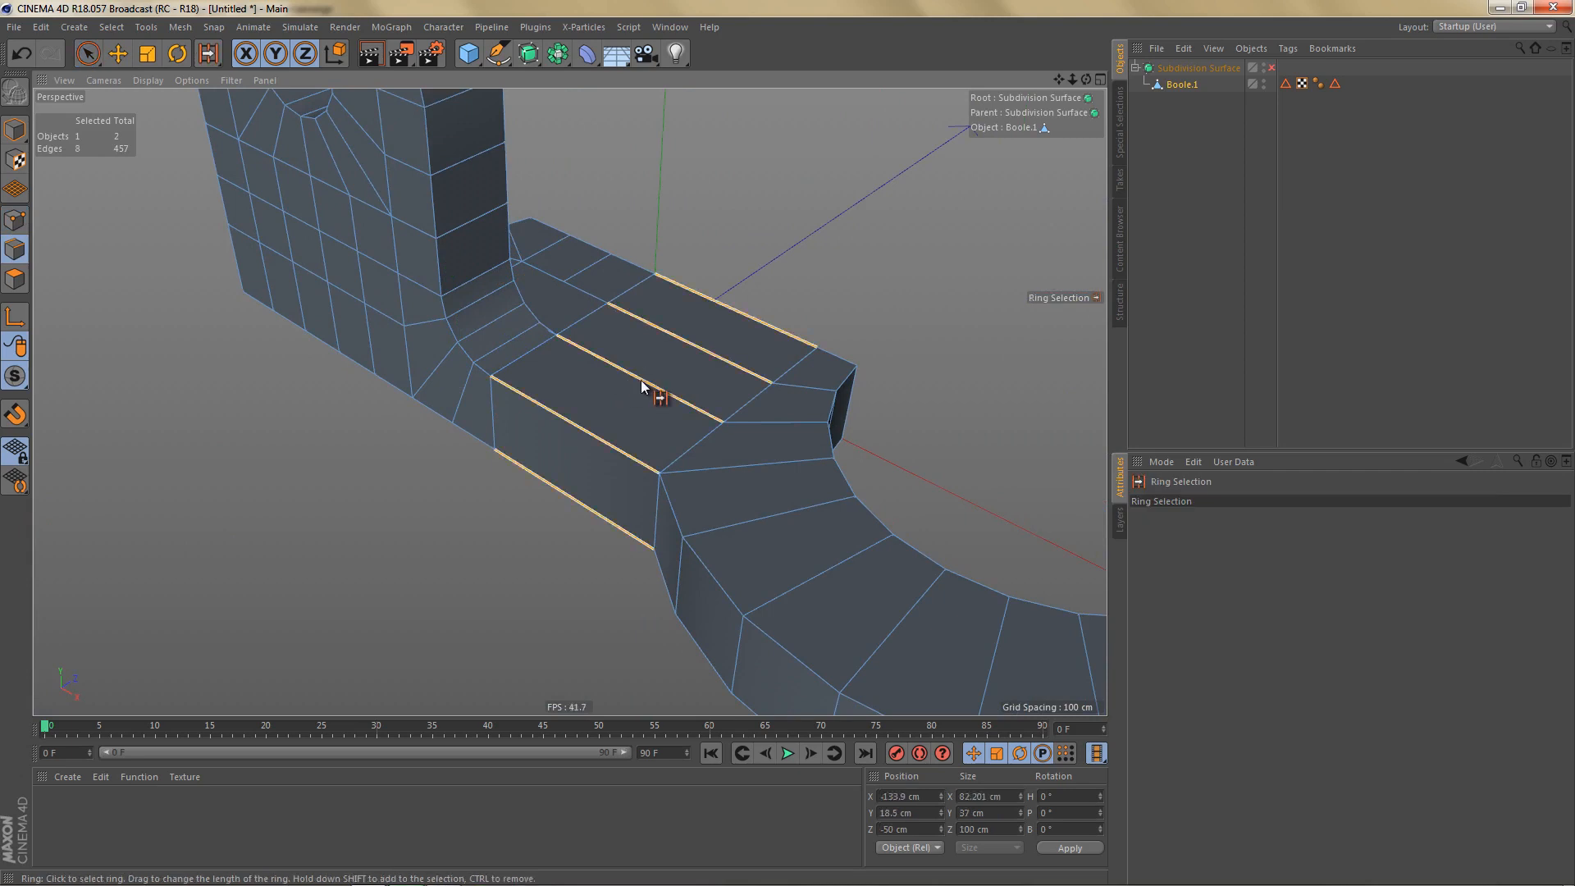
key(k)
key(f)
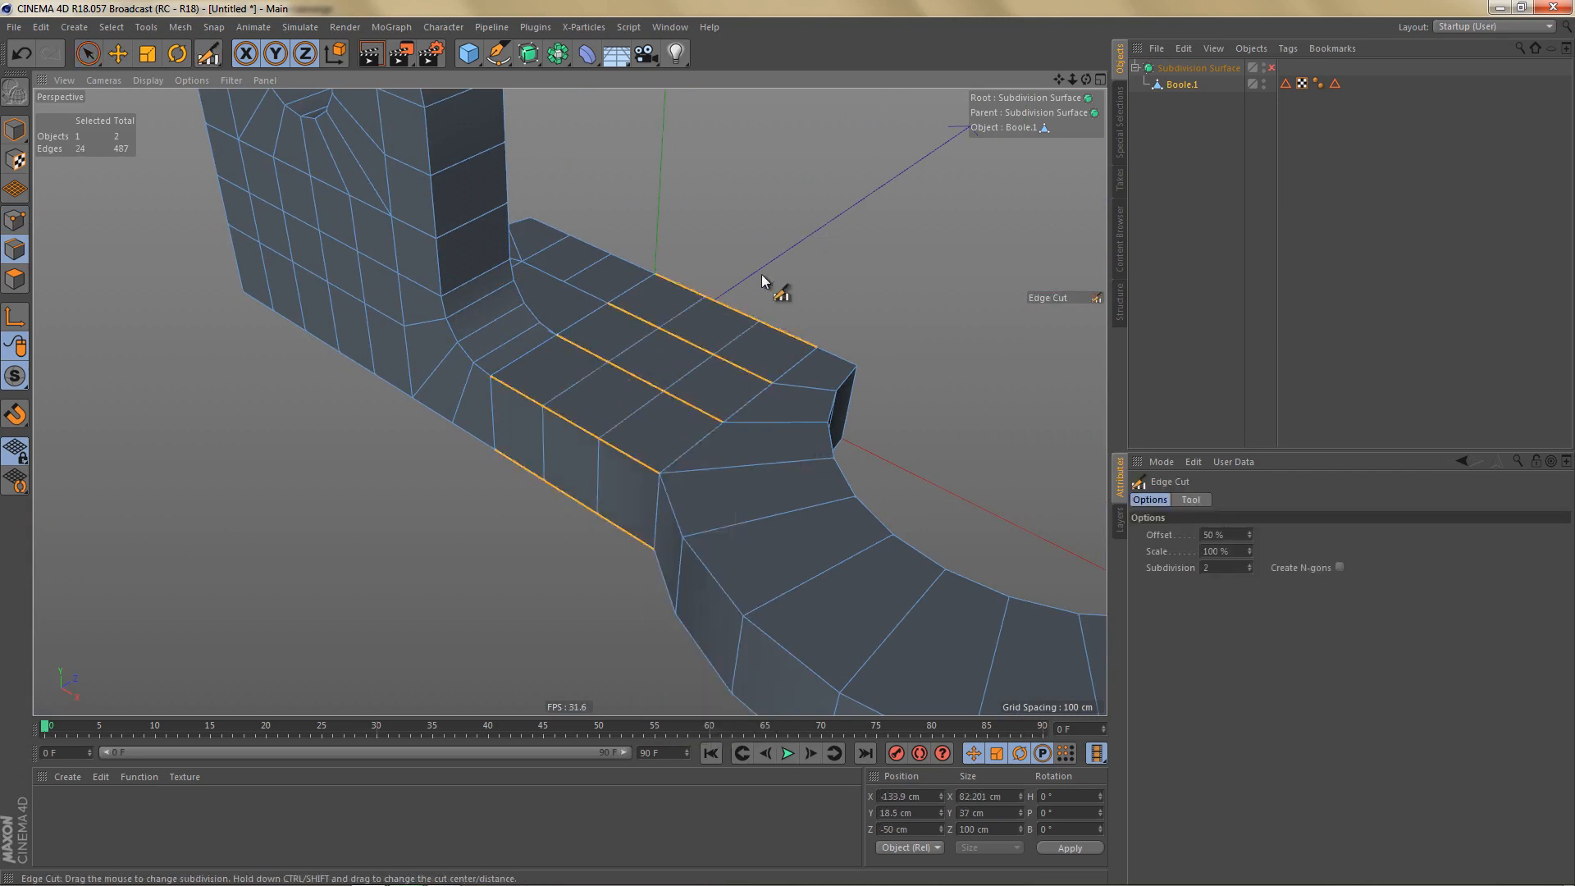
Clear the edge selection and examine the topology of the lug, fillet and newly cut base from several sides.
alt+drag(703, 351, 692, 389)
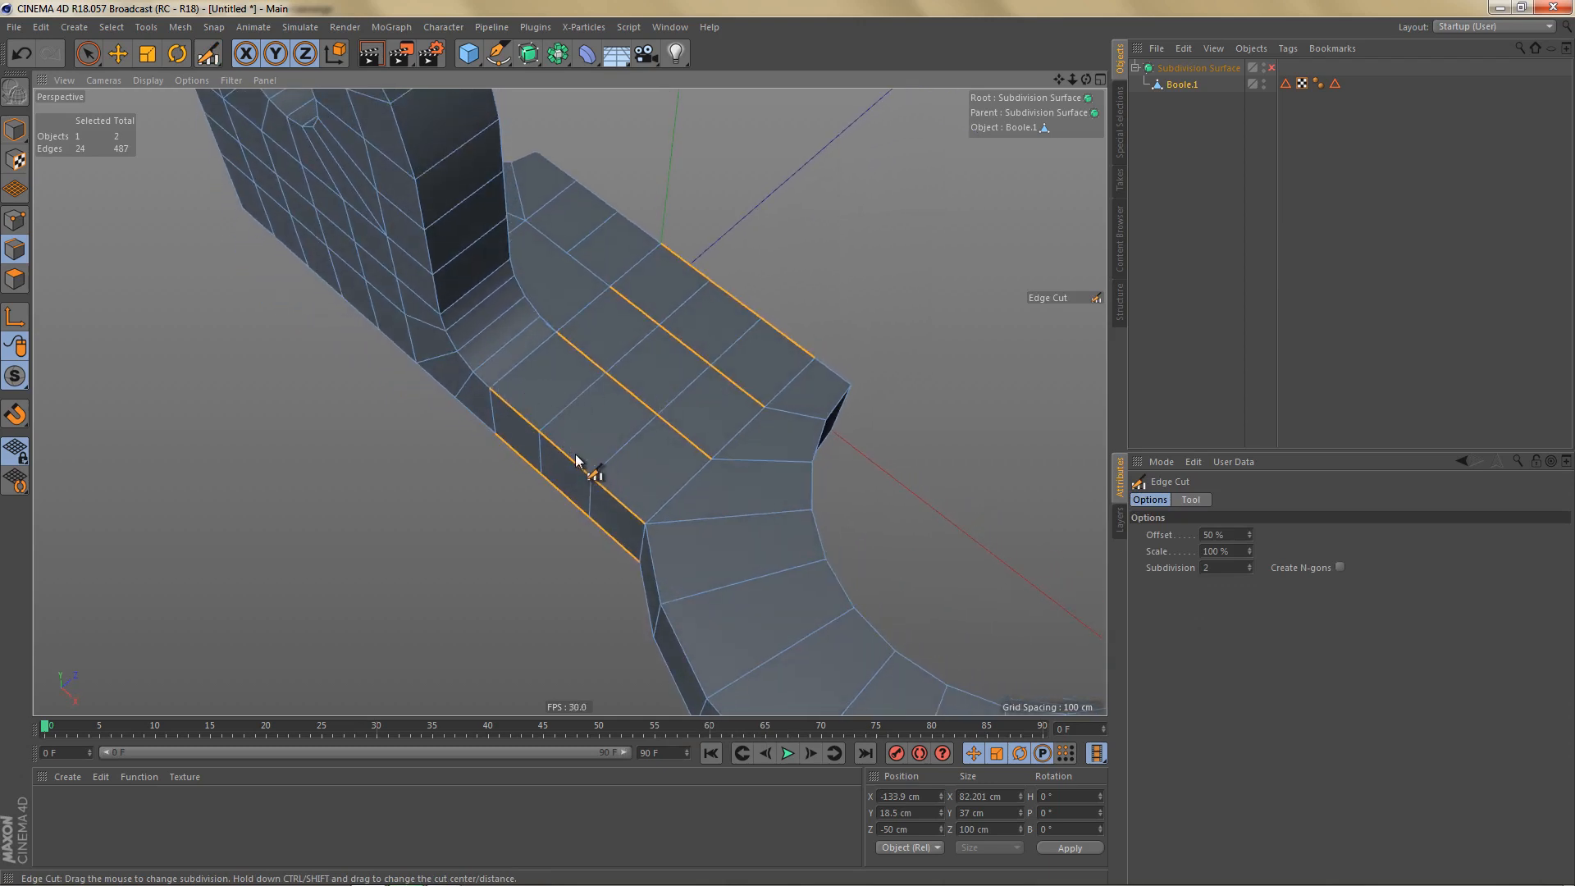
alt+drag(625, 411, 631, 299)
scroll(631, 357, down, 5)
alt+drag(636, 359, 643, 411)
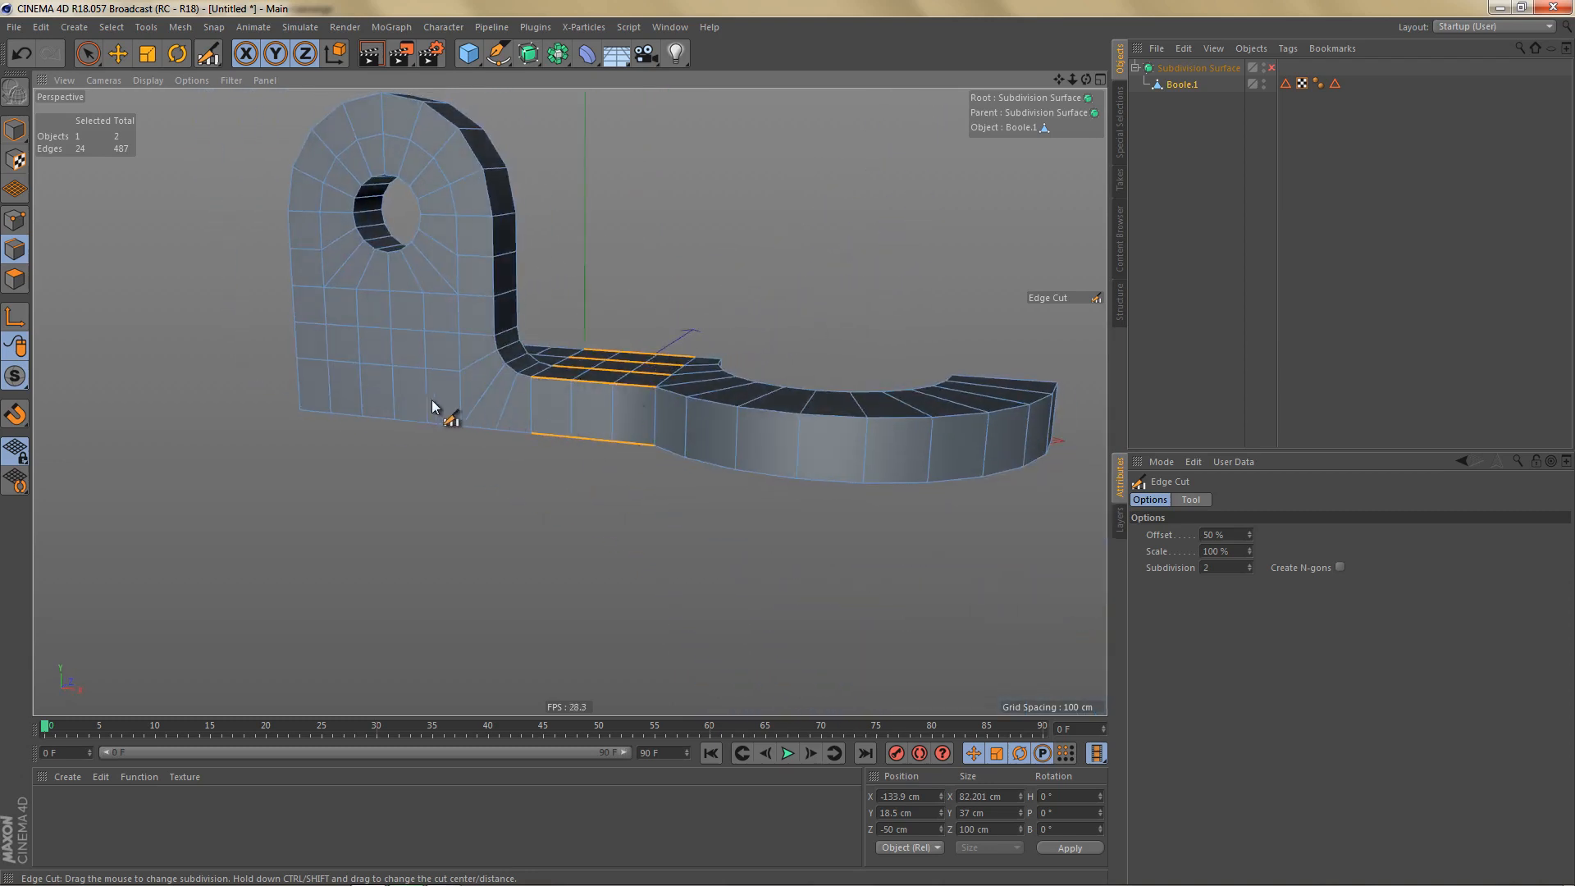
alt+drag(620, 407, 551, 491)
key(ctrl+shift+a)
alt+drag(567, 361, 340, 410)
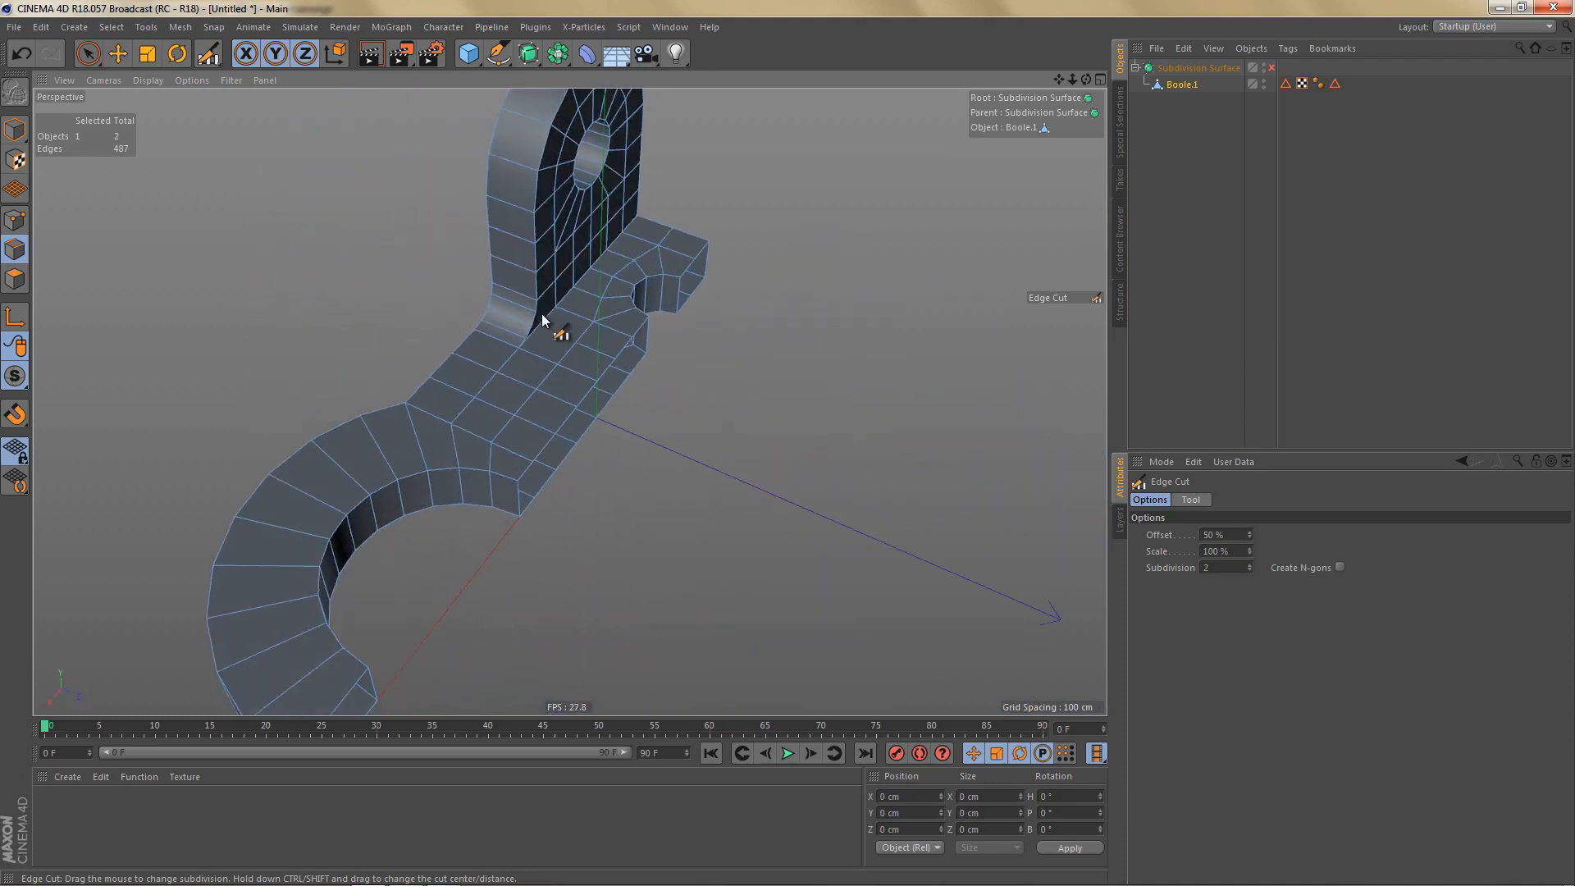
alt+drag(552, 370, 493, 361)
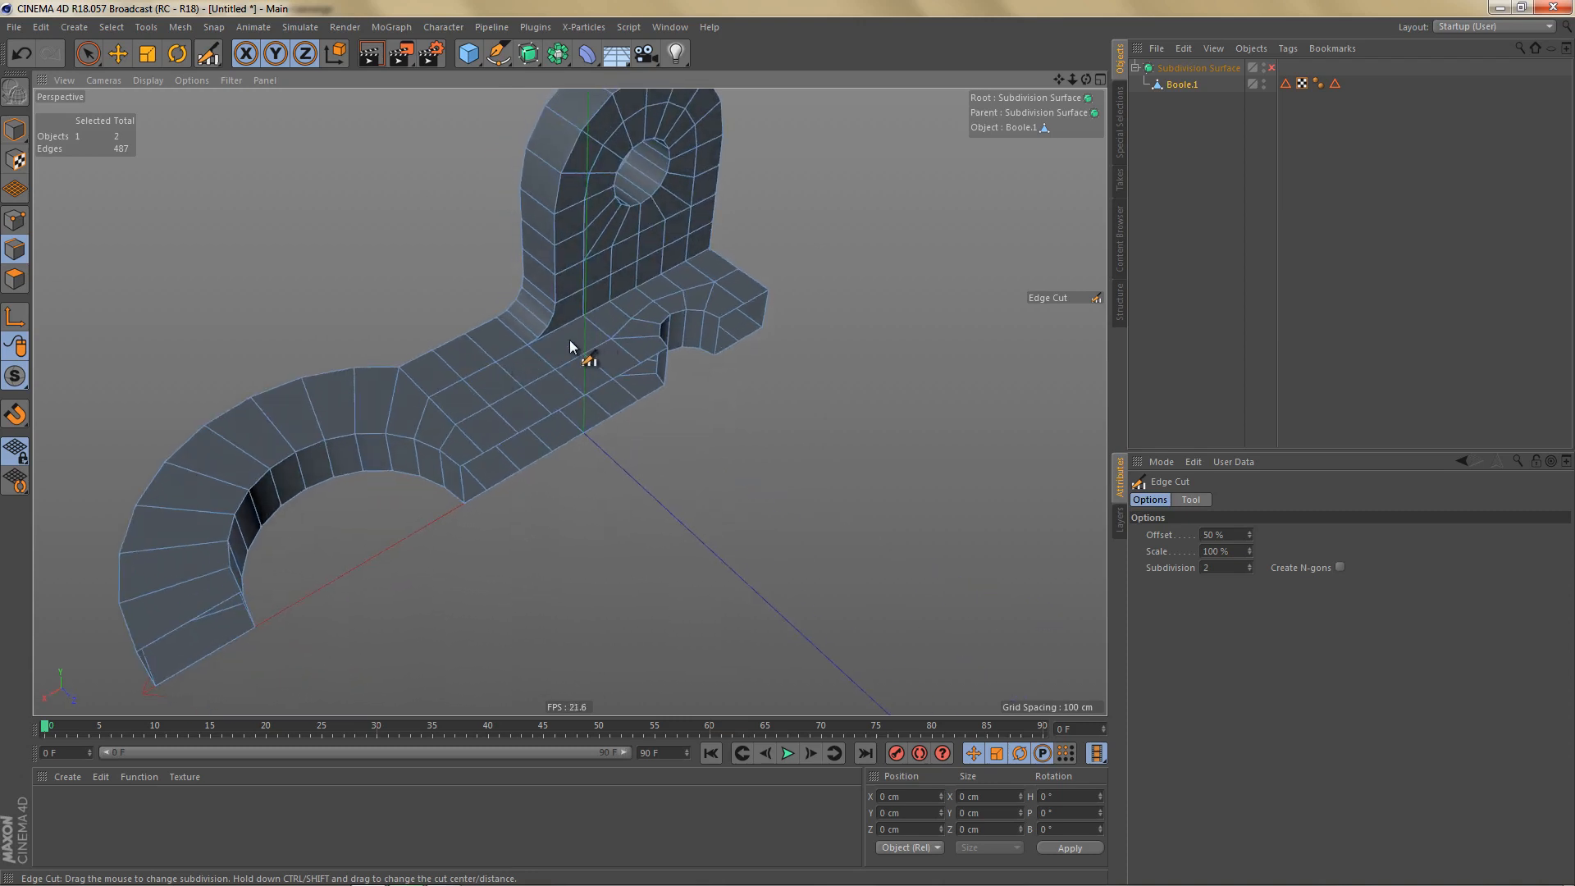